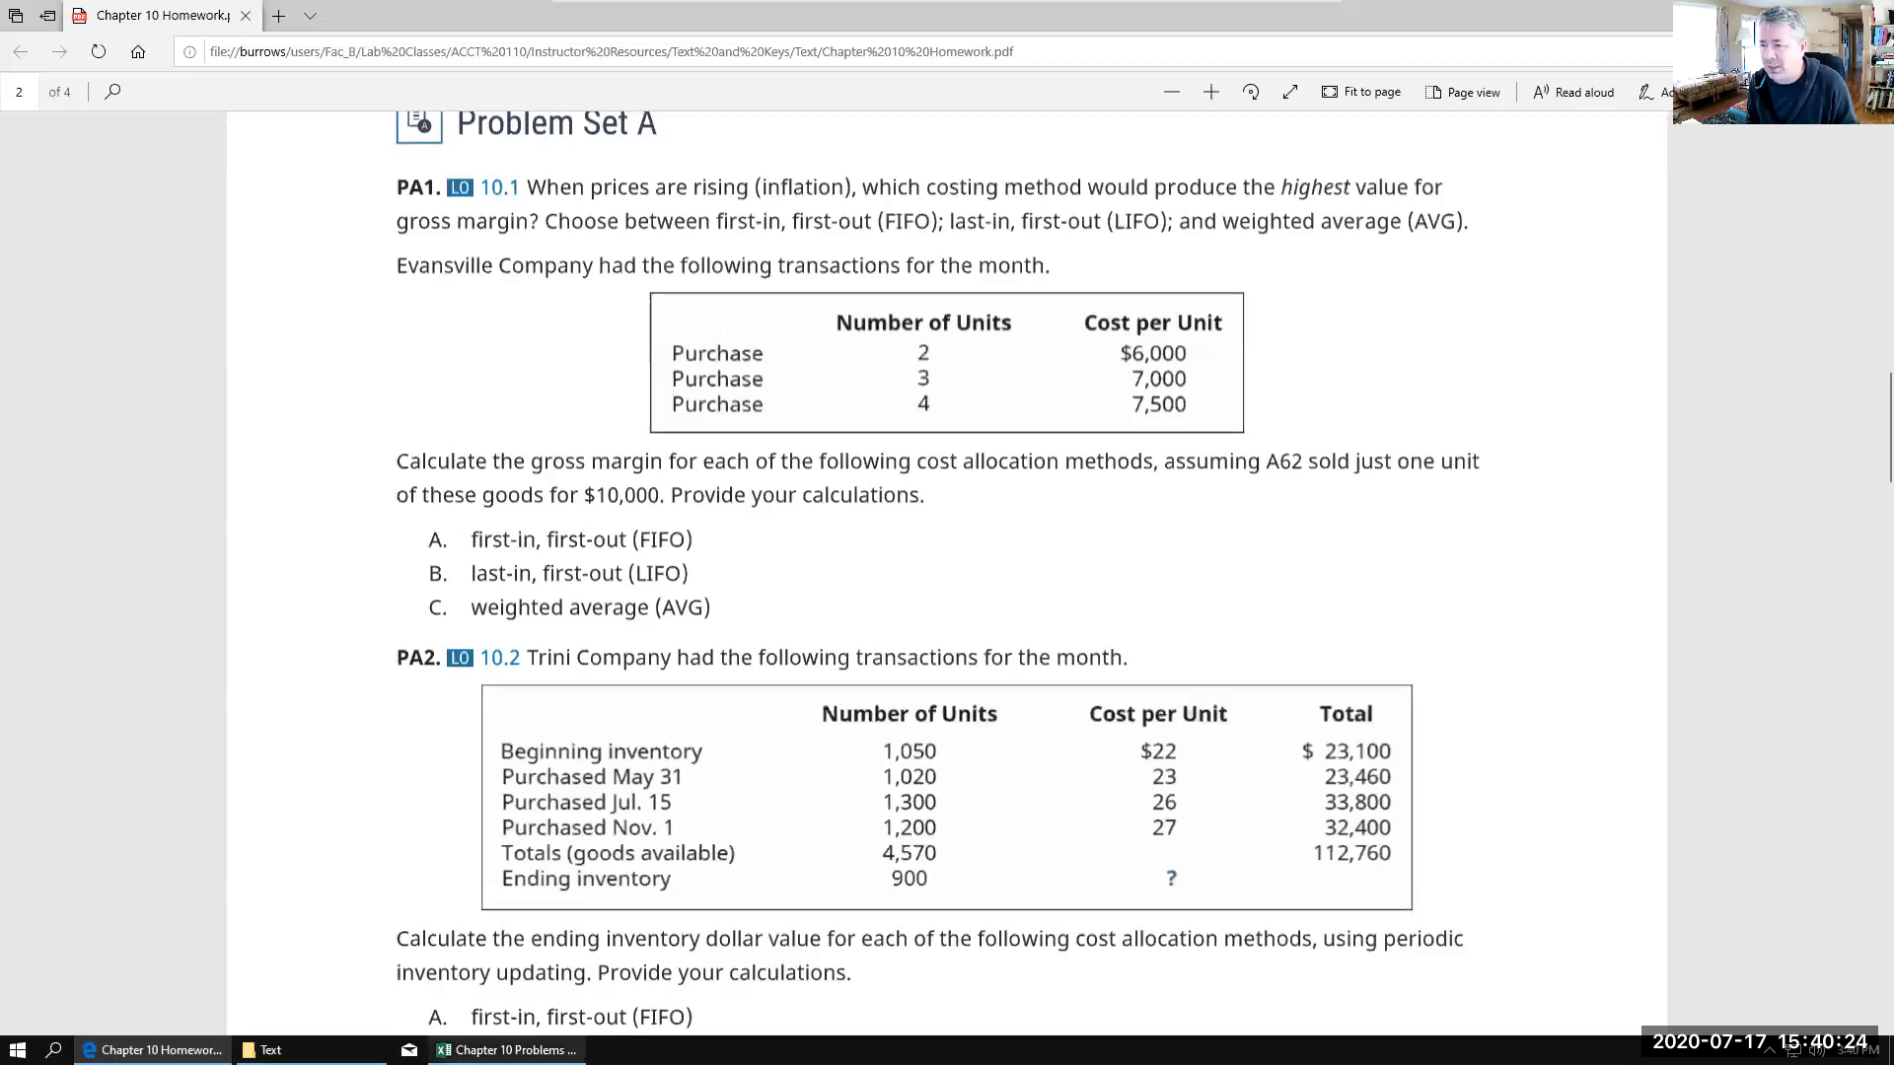
Step: Switch to the Chapter 10 Problems Example workbook in Excel and examine the units and cost of each company x purchase on PA1
click(513, 1049)
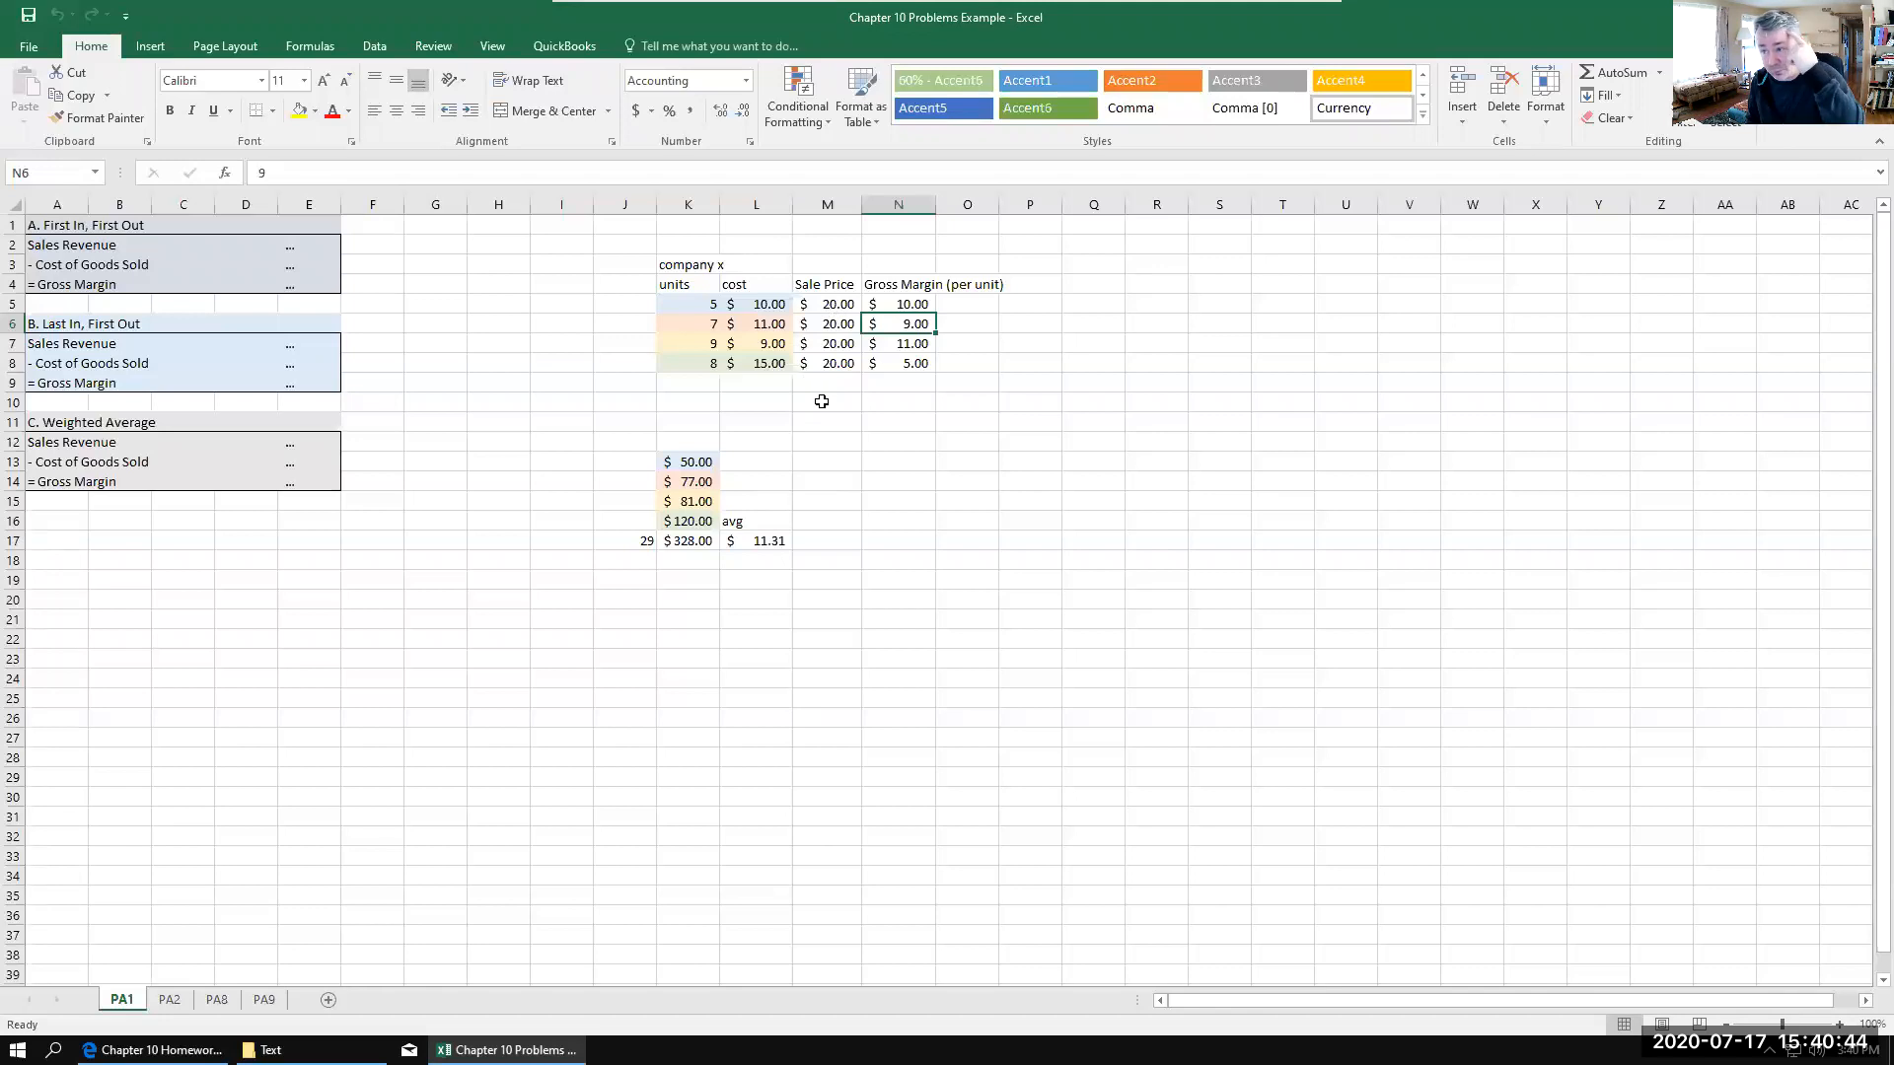
click(674, 302)
click(688, 326)
click(689, 345)
click(693, 365)
click(695, 309)
click(689, 345)
click(688, 365)
click(679, 305)
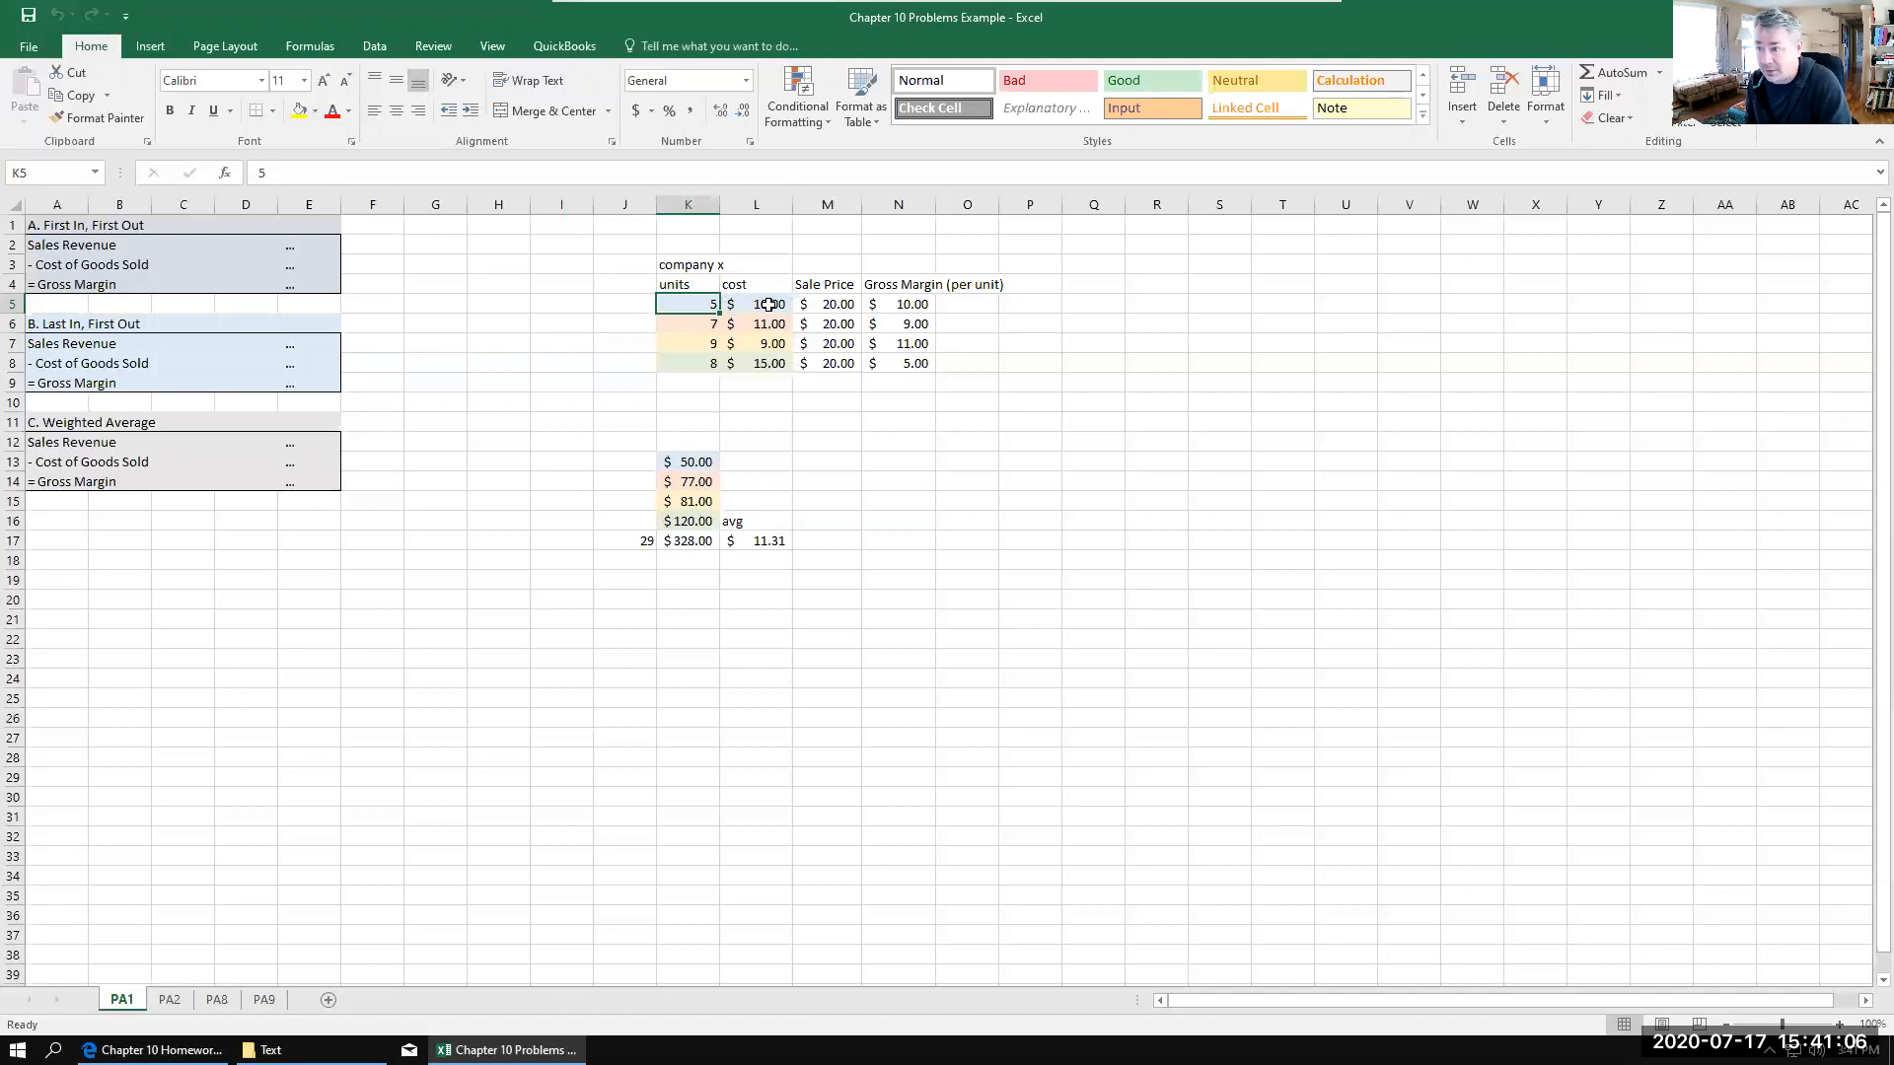
click(684, 328)
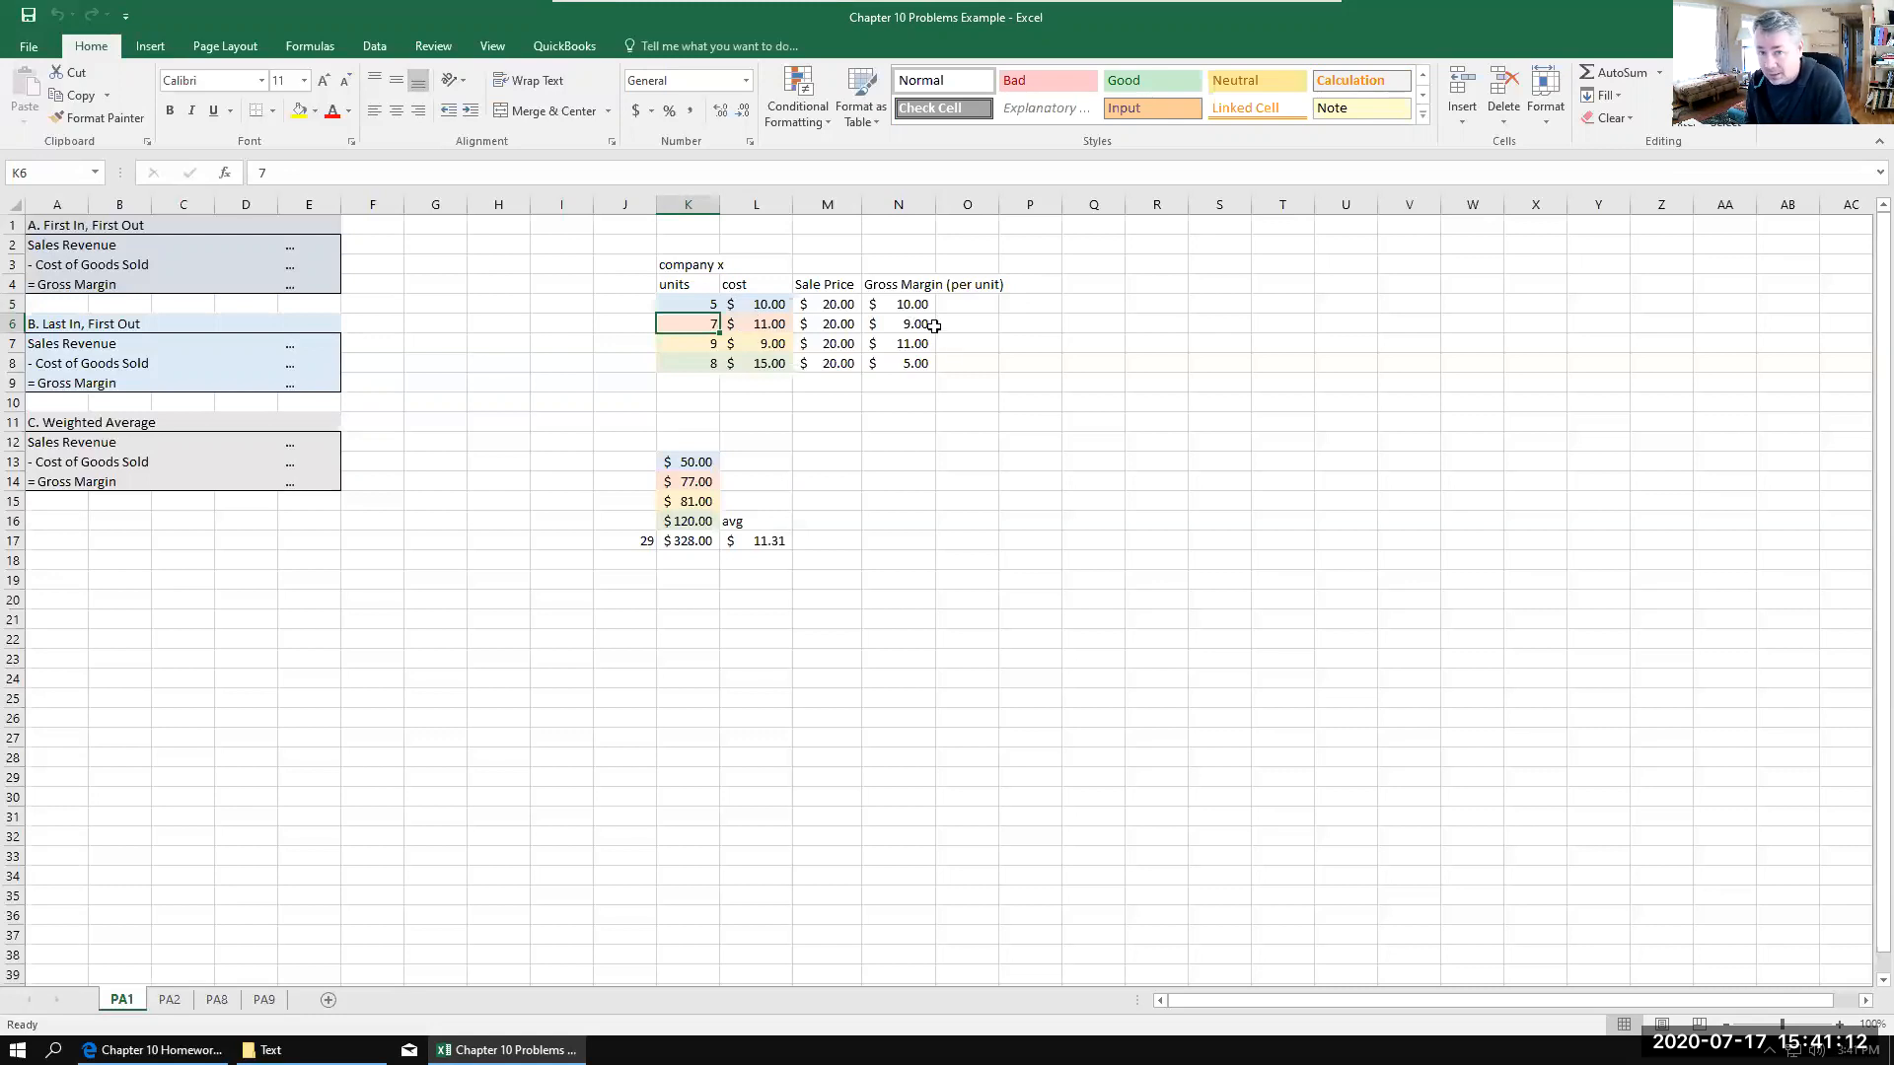
click(749, 343)
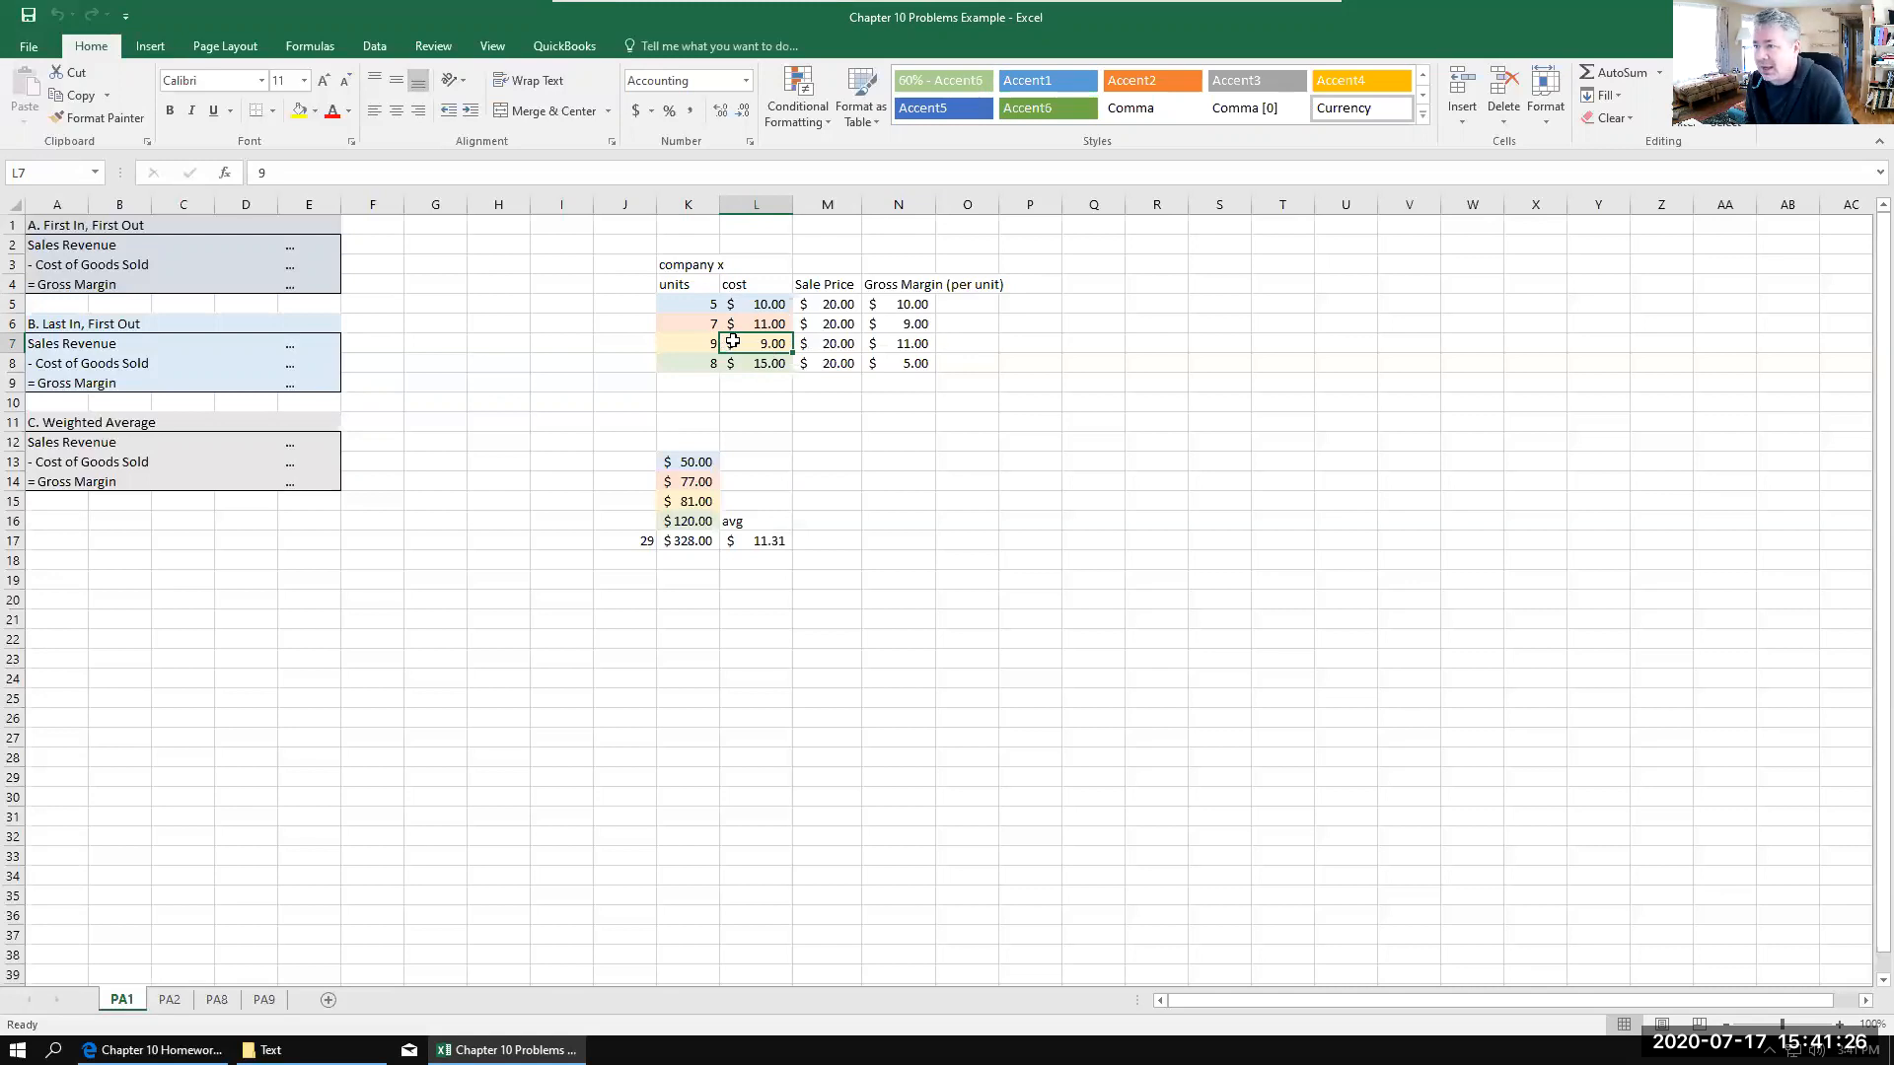
click(702, 365)
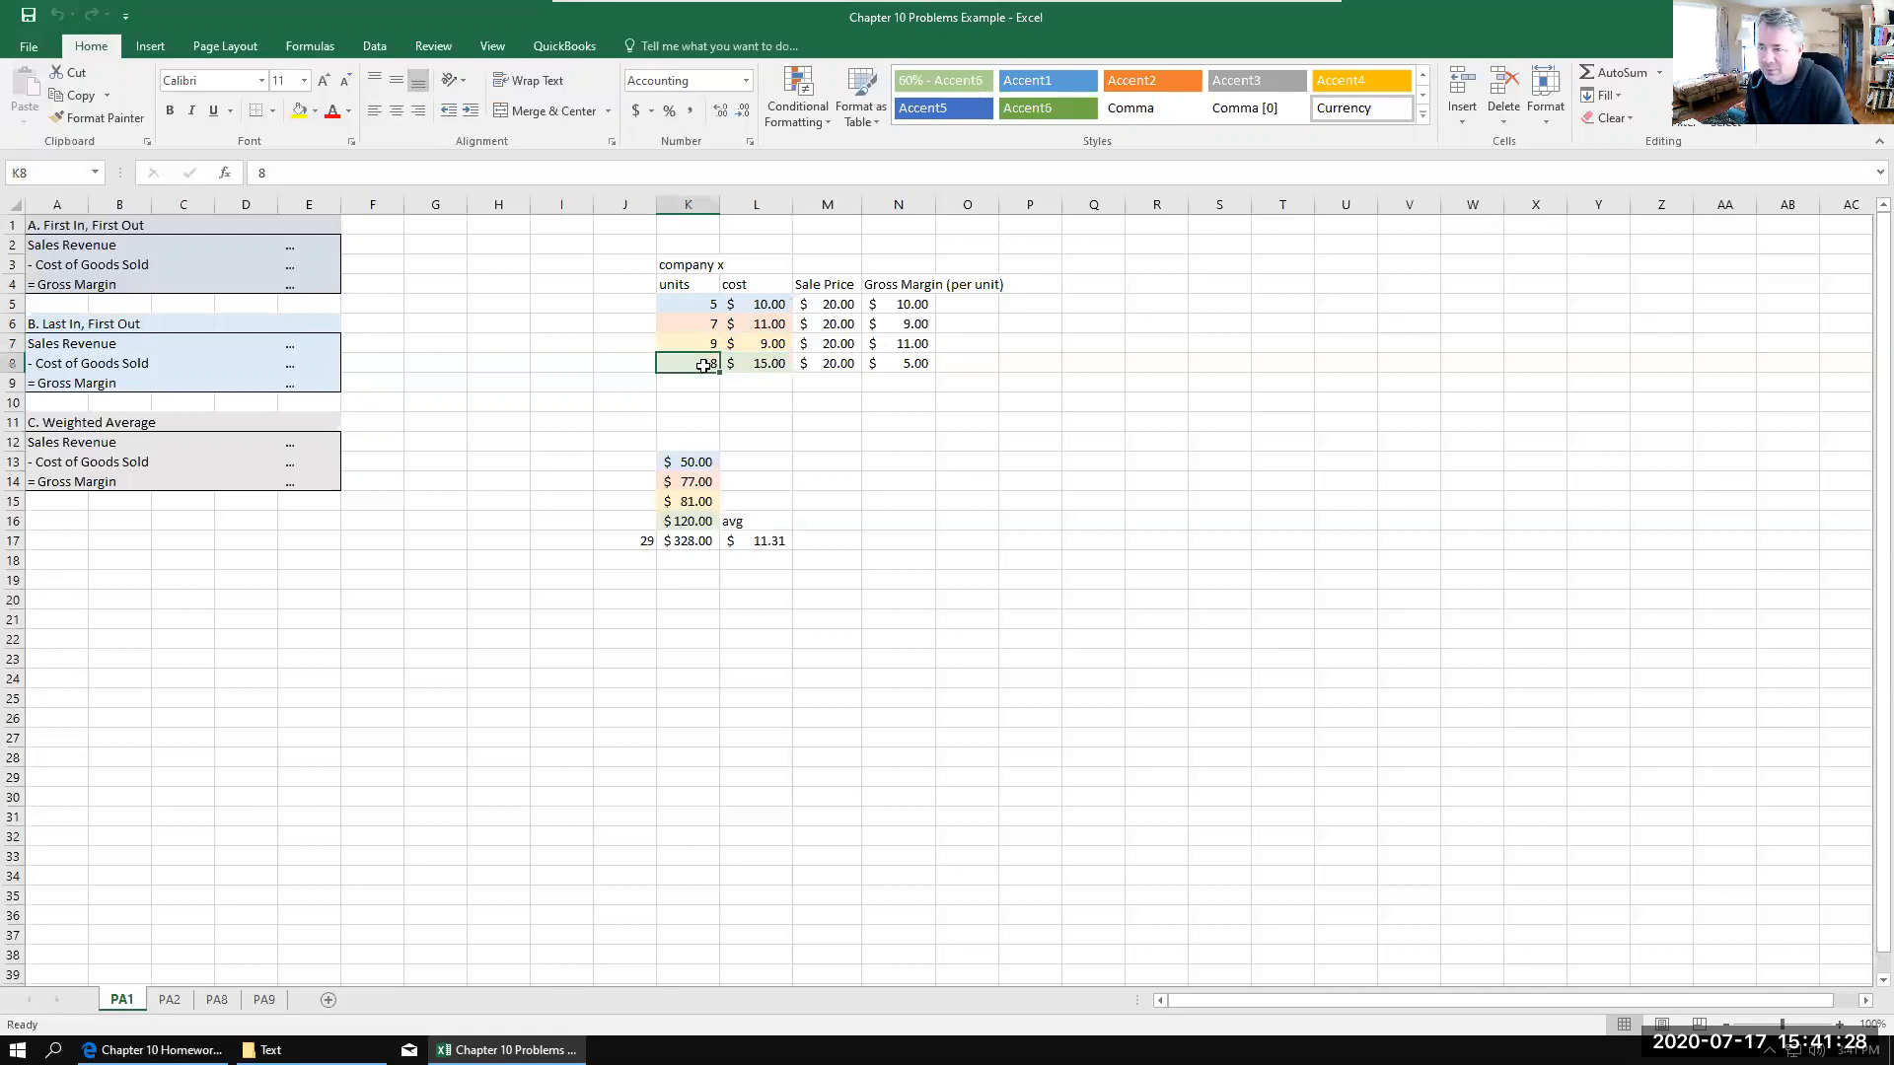
click(779, 361)
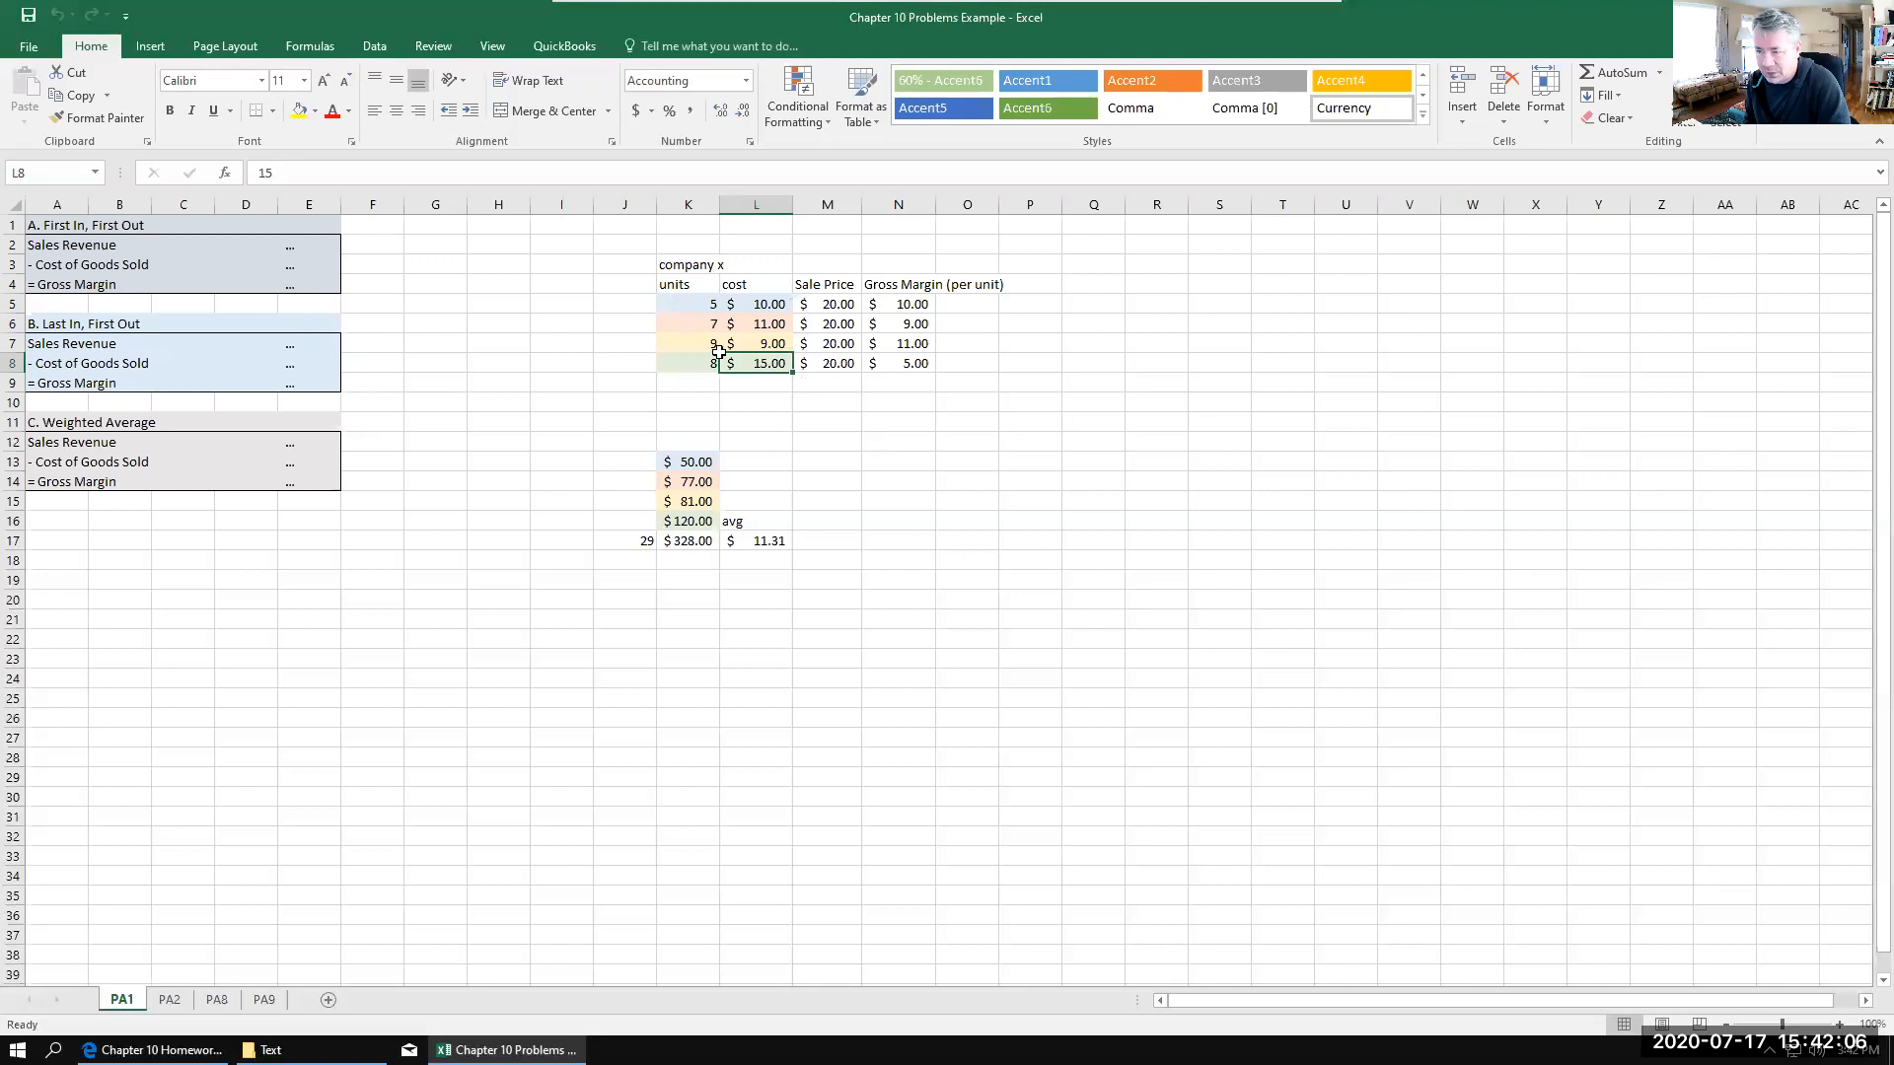
Step: Enter the total of 29 units in cell K9, below company x's units column
click(682, 386)
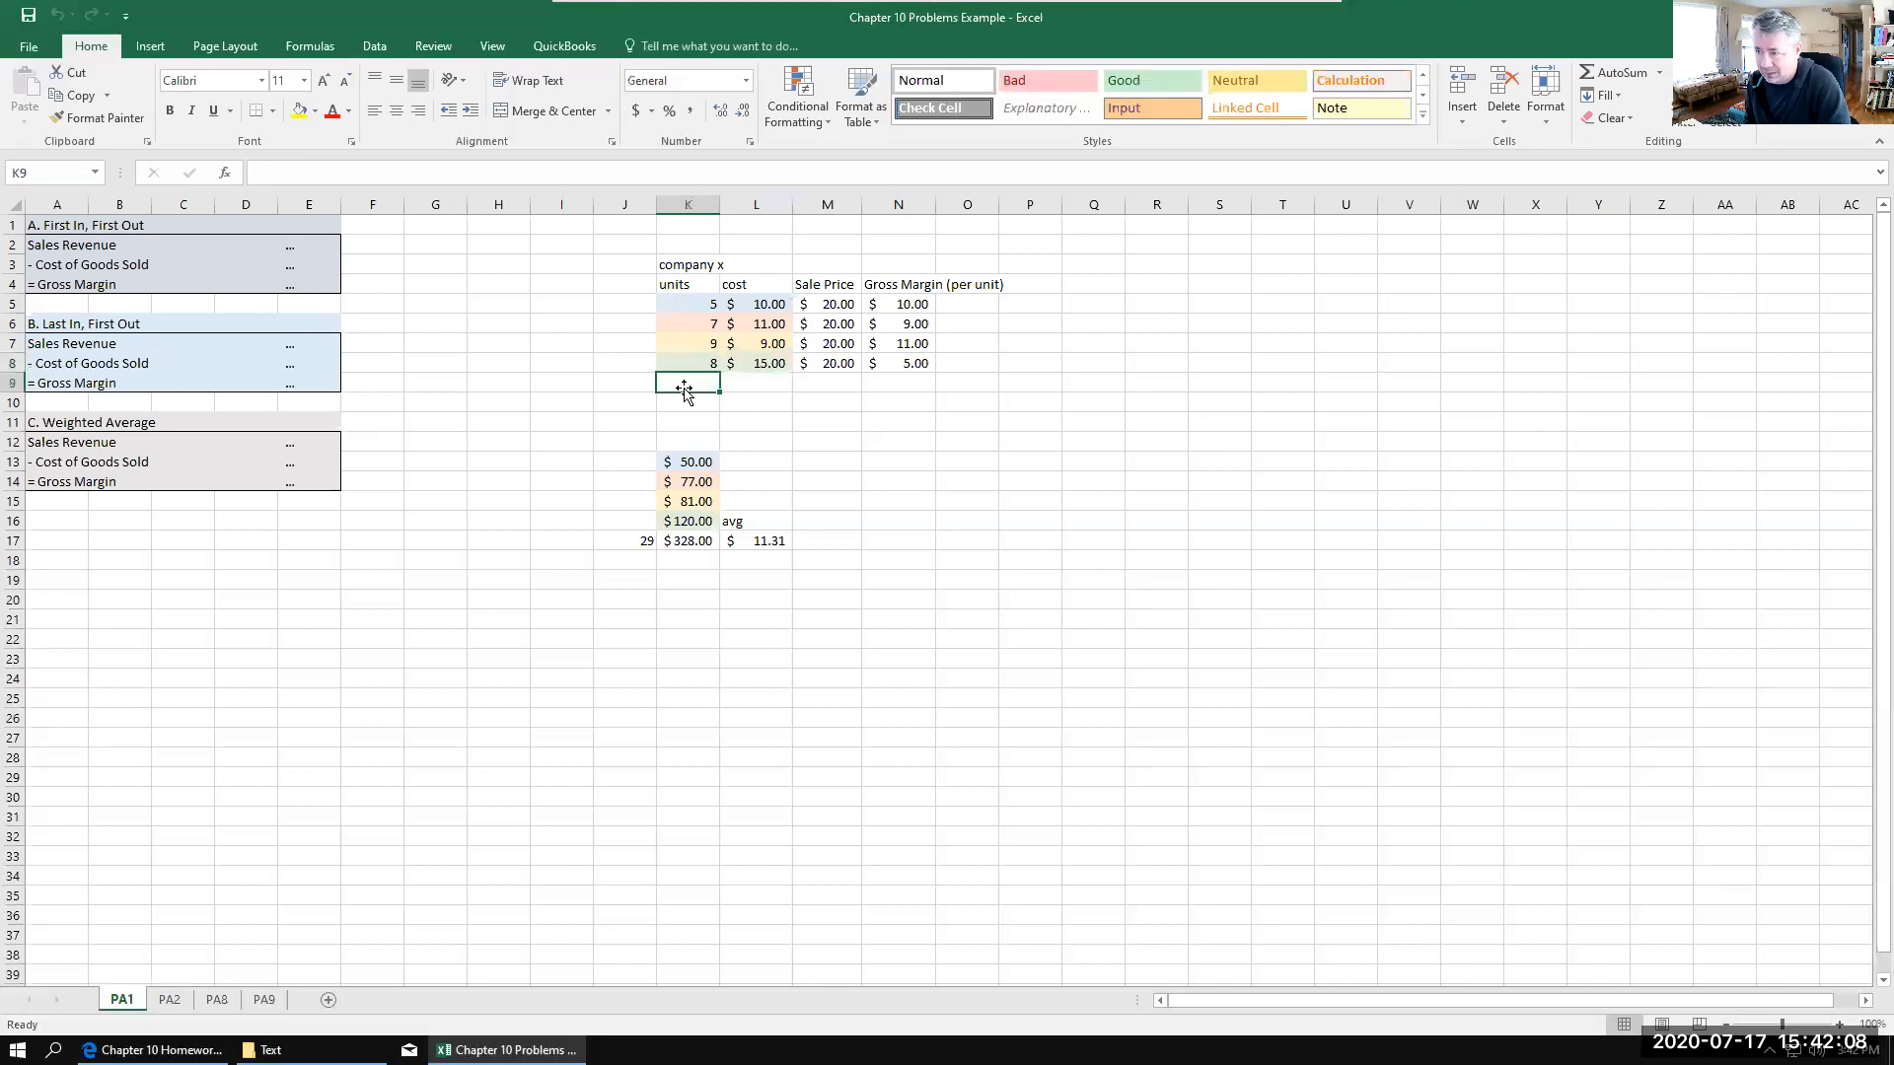
key(Down)
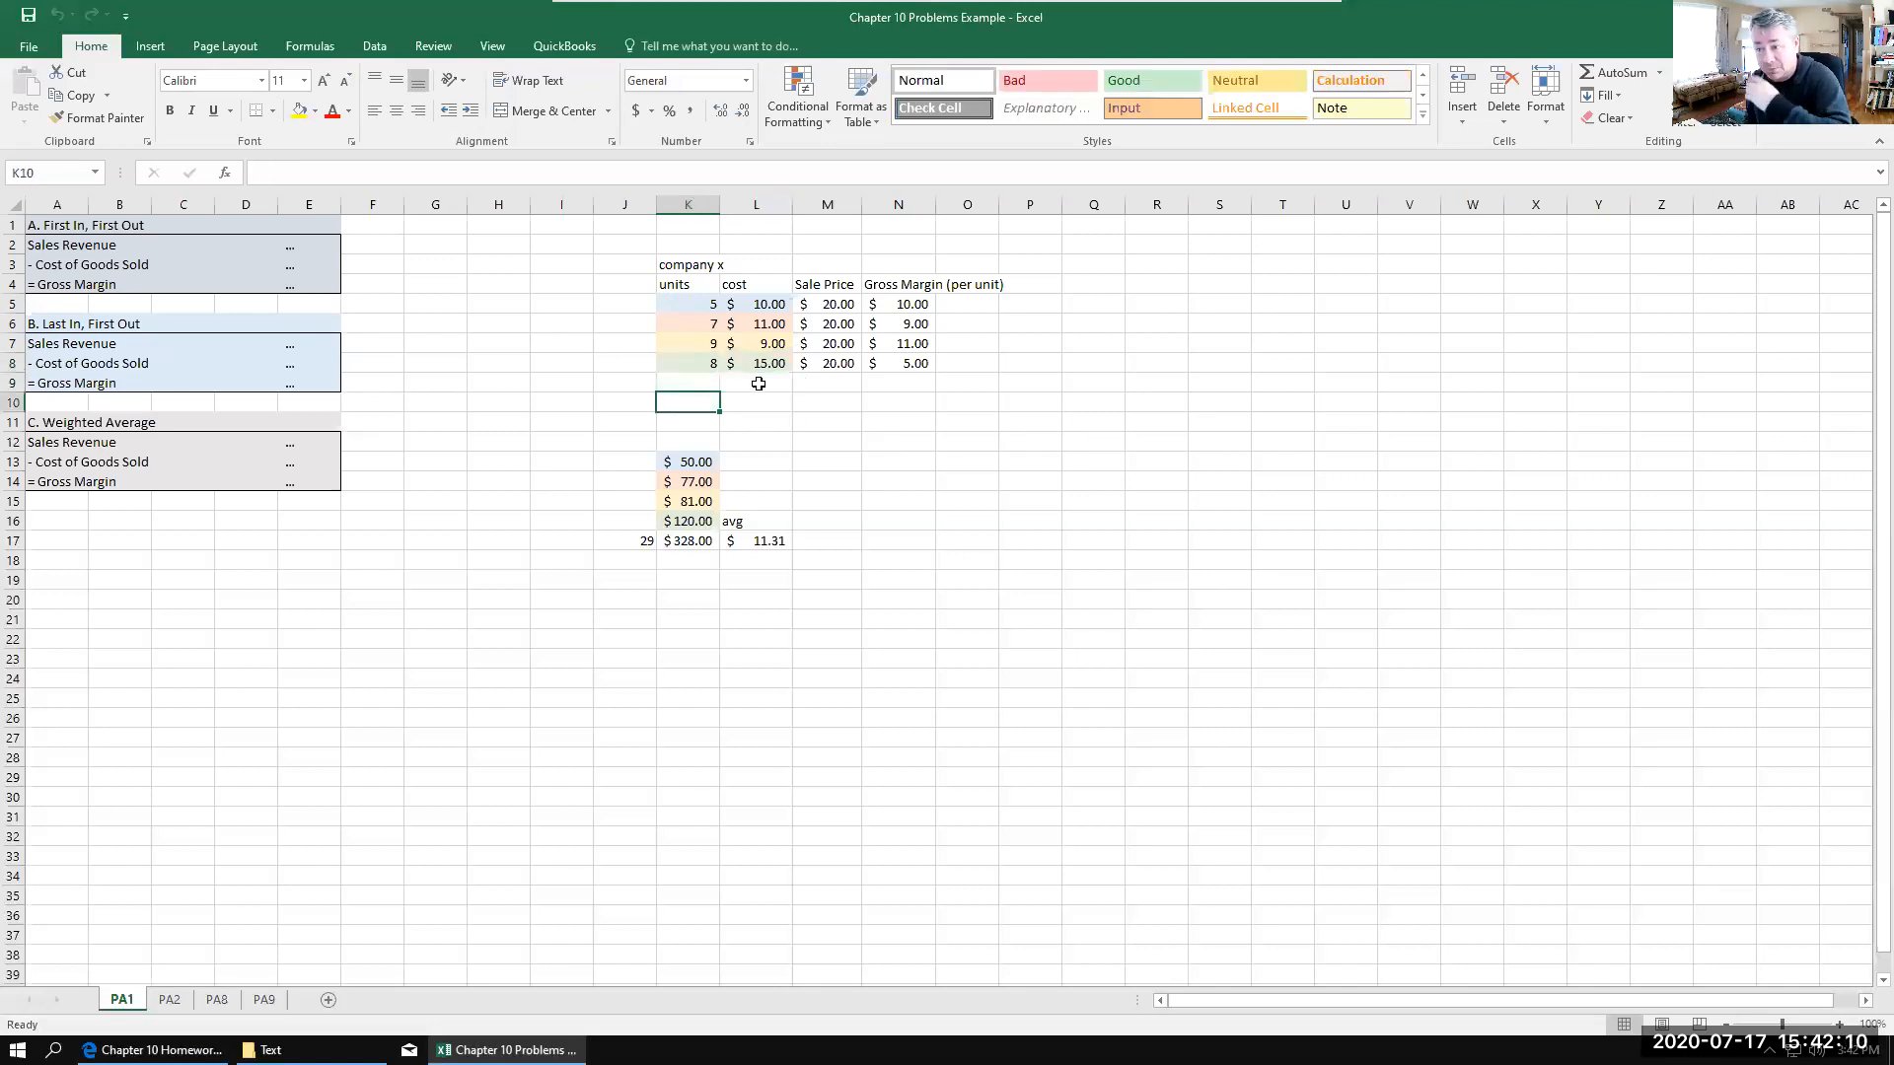
click(724, 380)
click(708, 379)
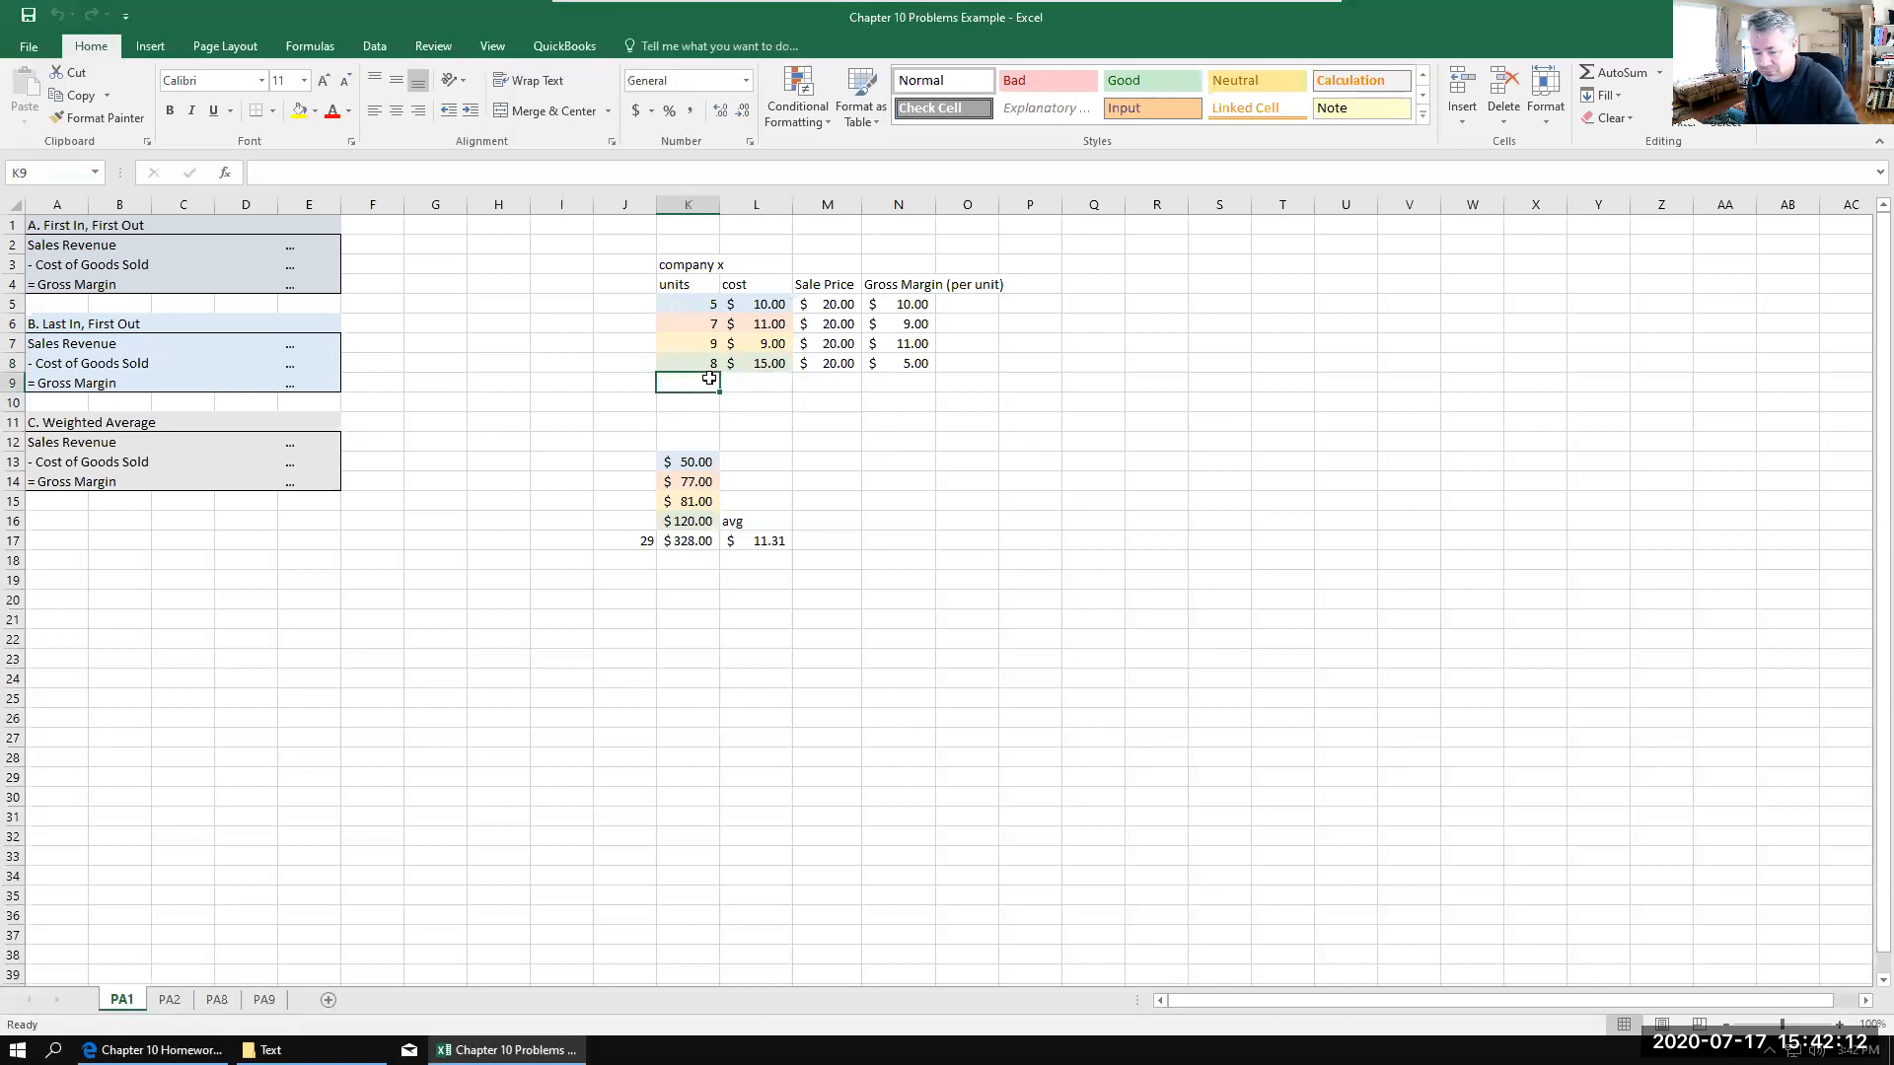
text(29)
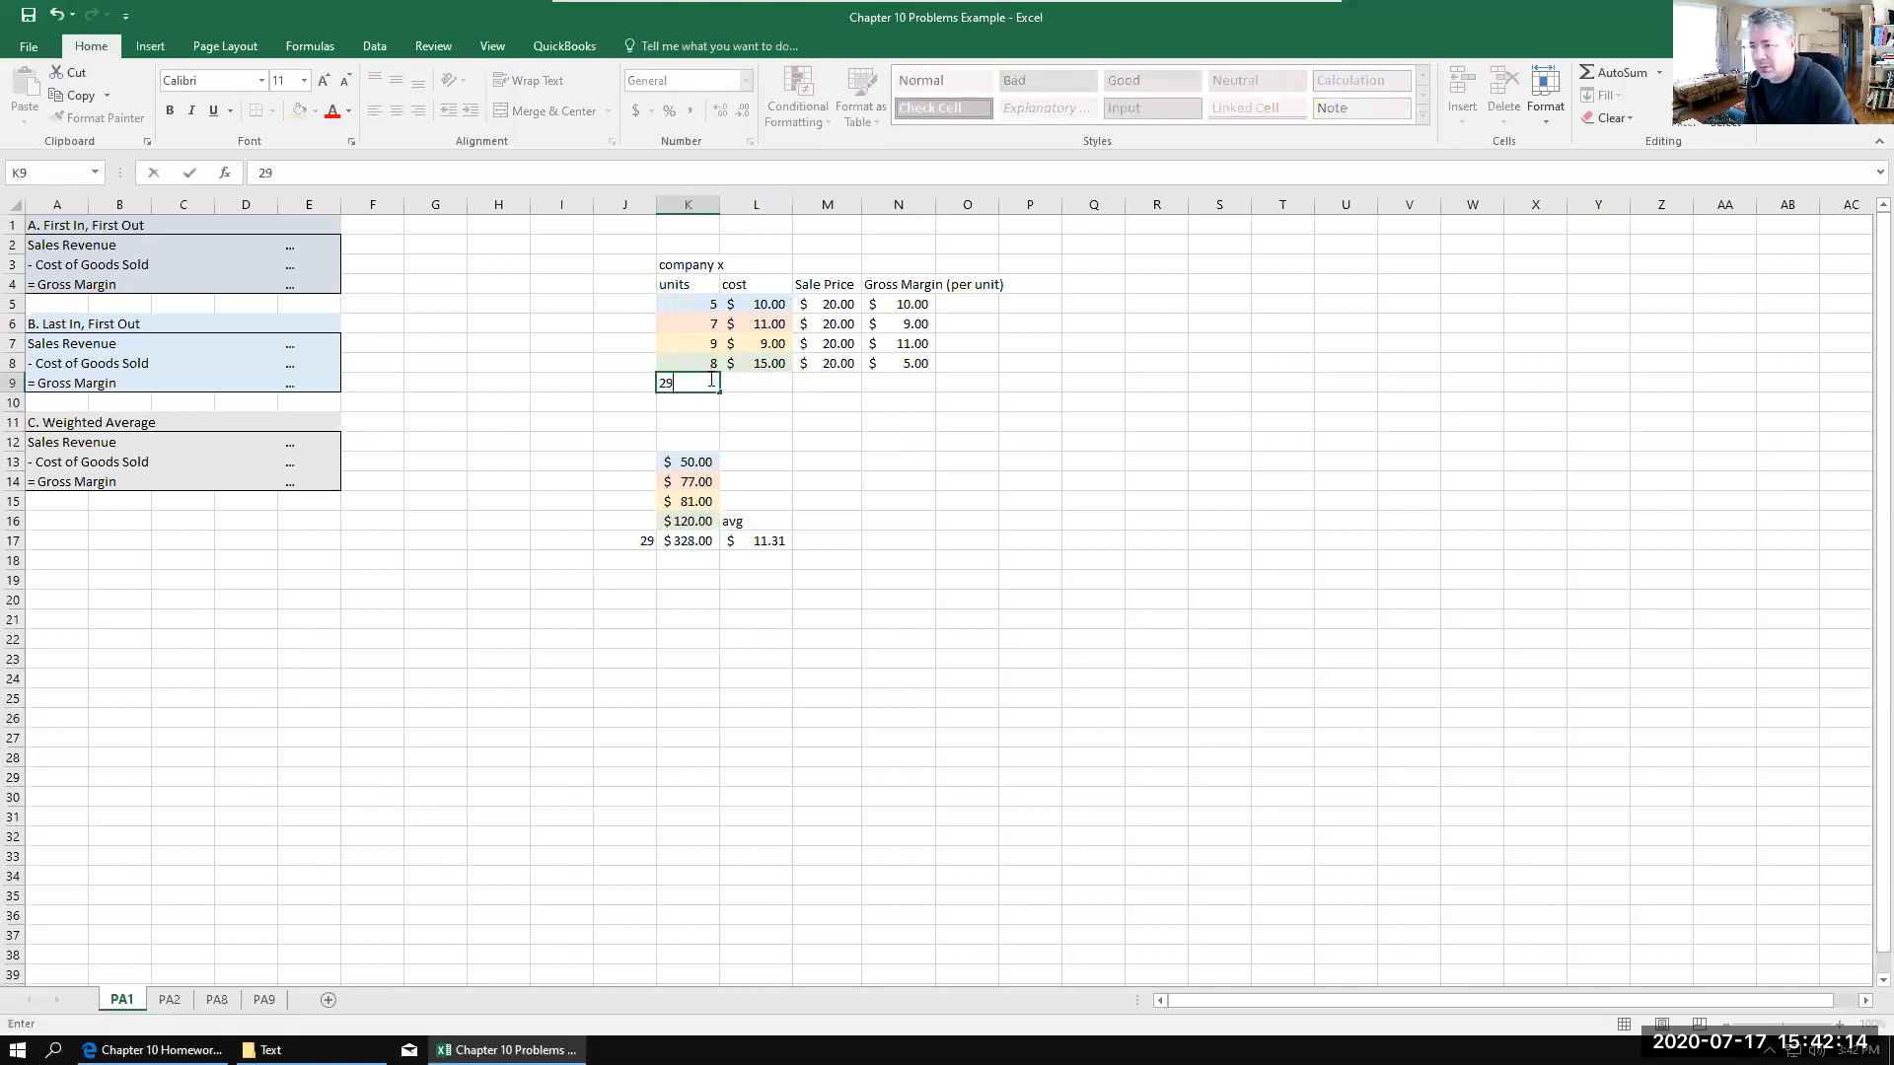
click(756, 405)
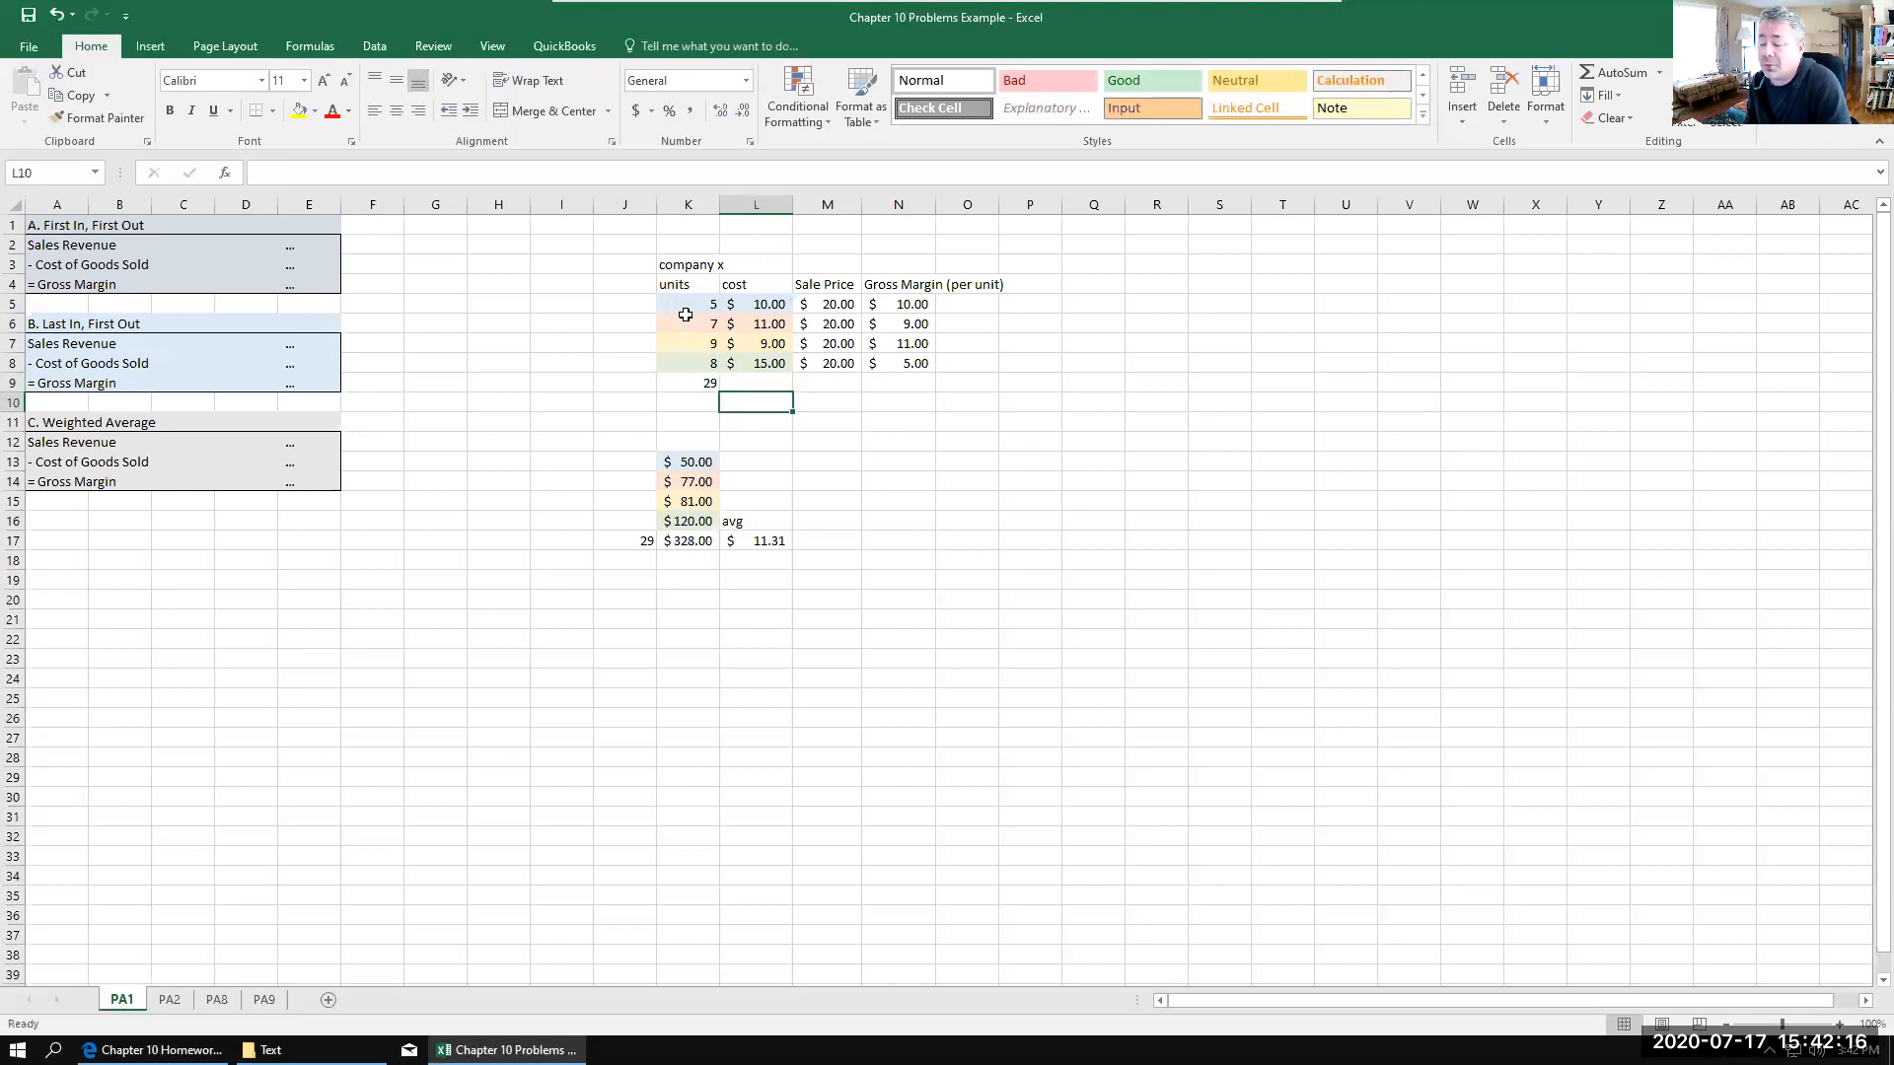
click(692, 382)
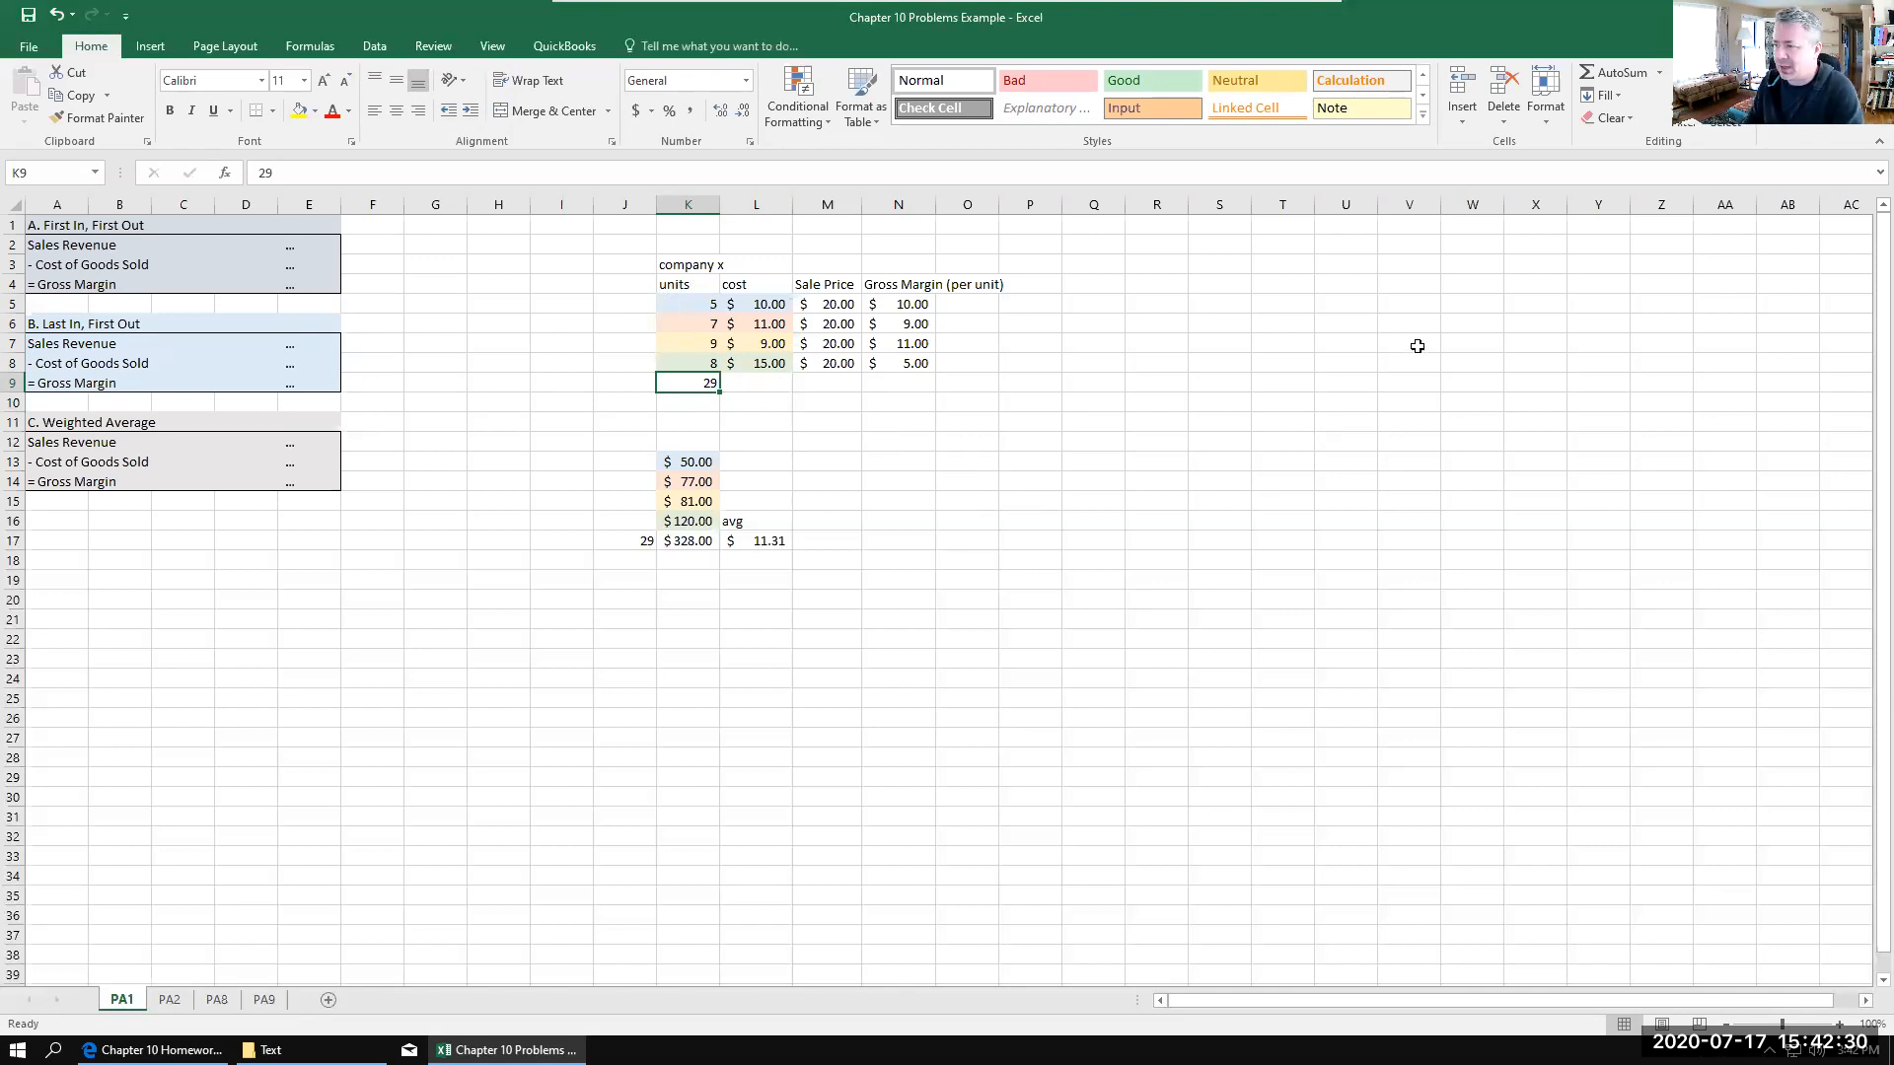
Step: Label the accounts of the sales journal entry with Cash in R4 and an indented Sales in S5
click(1155, 281)
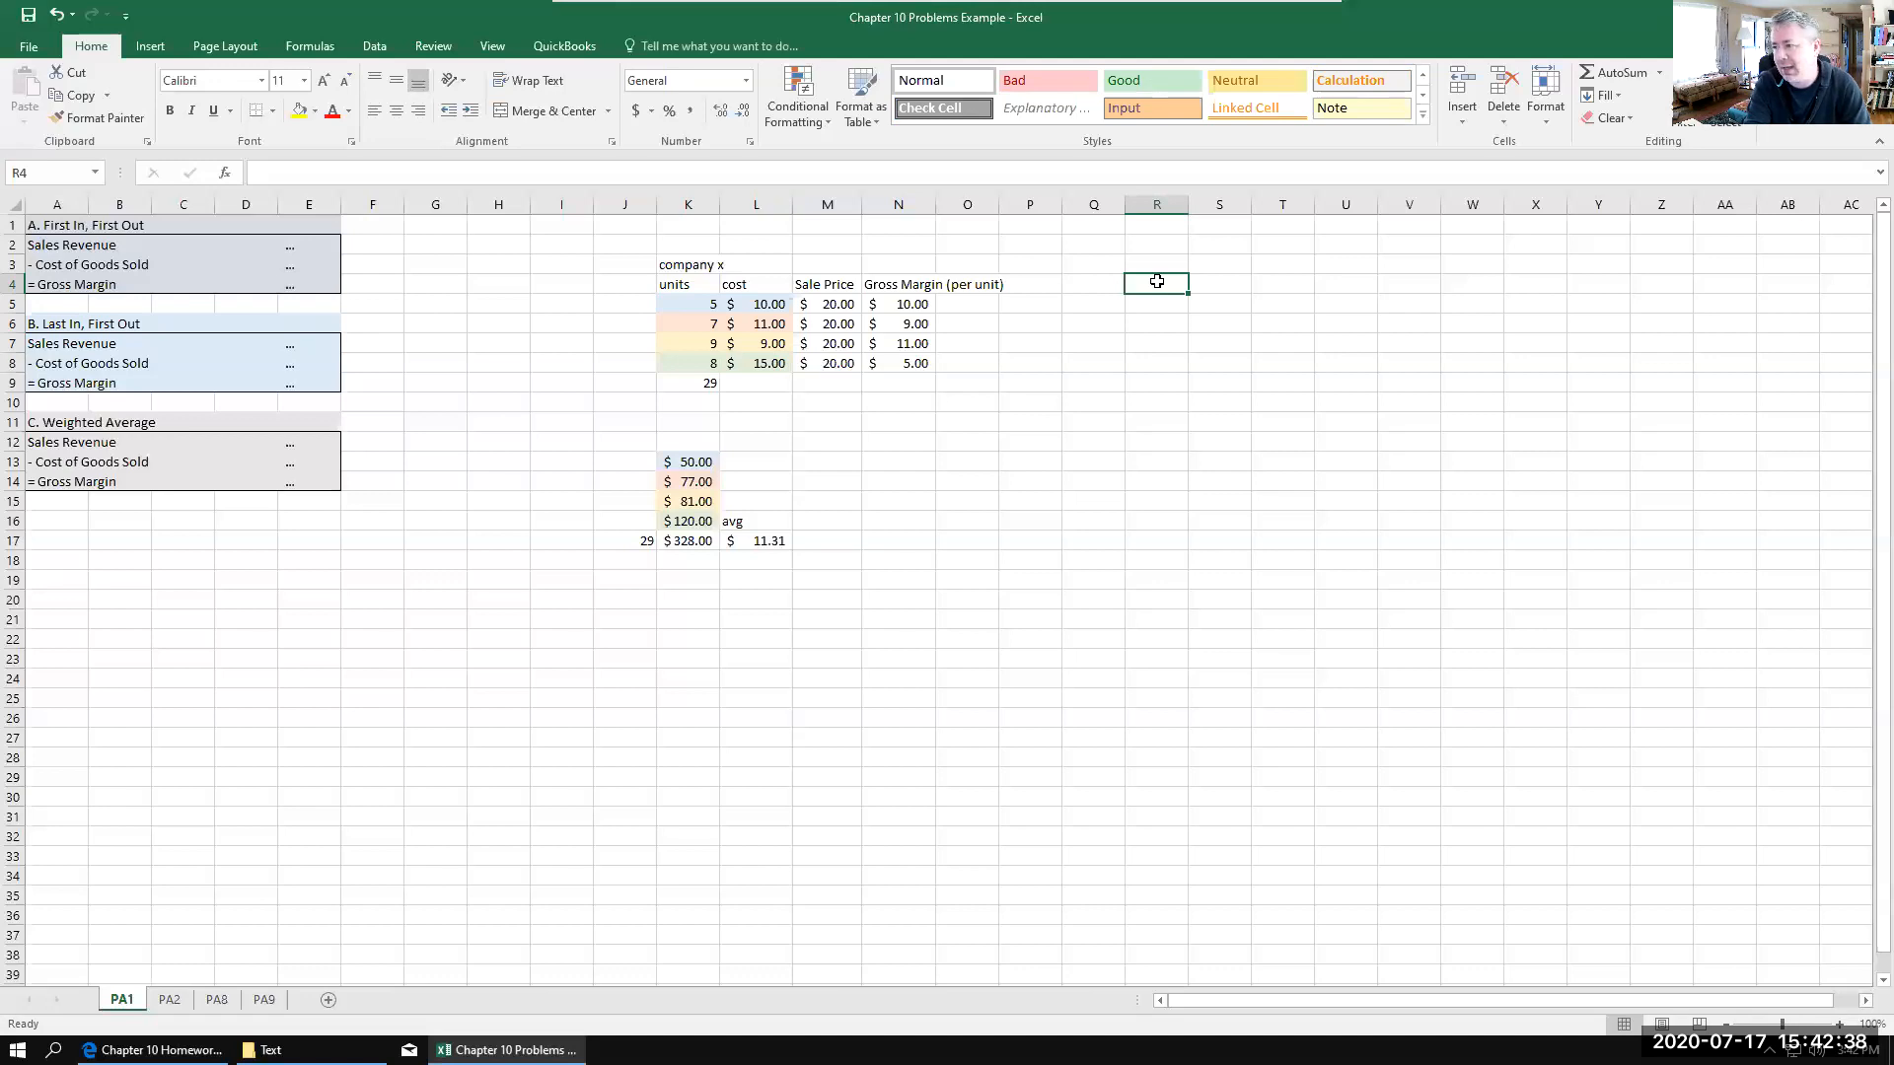
text(cash)
key(Tab)
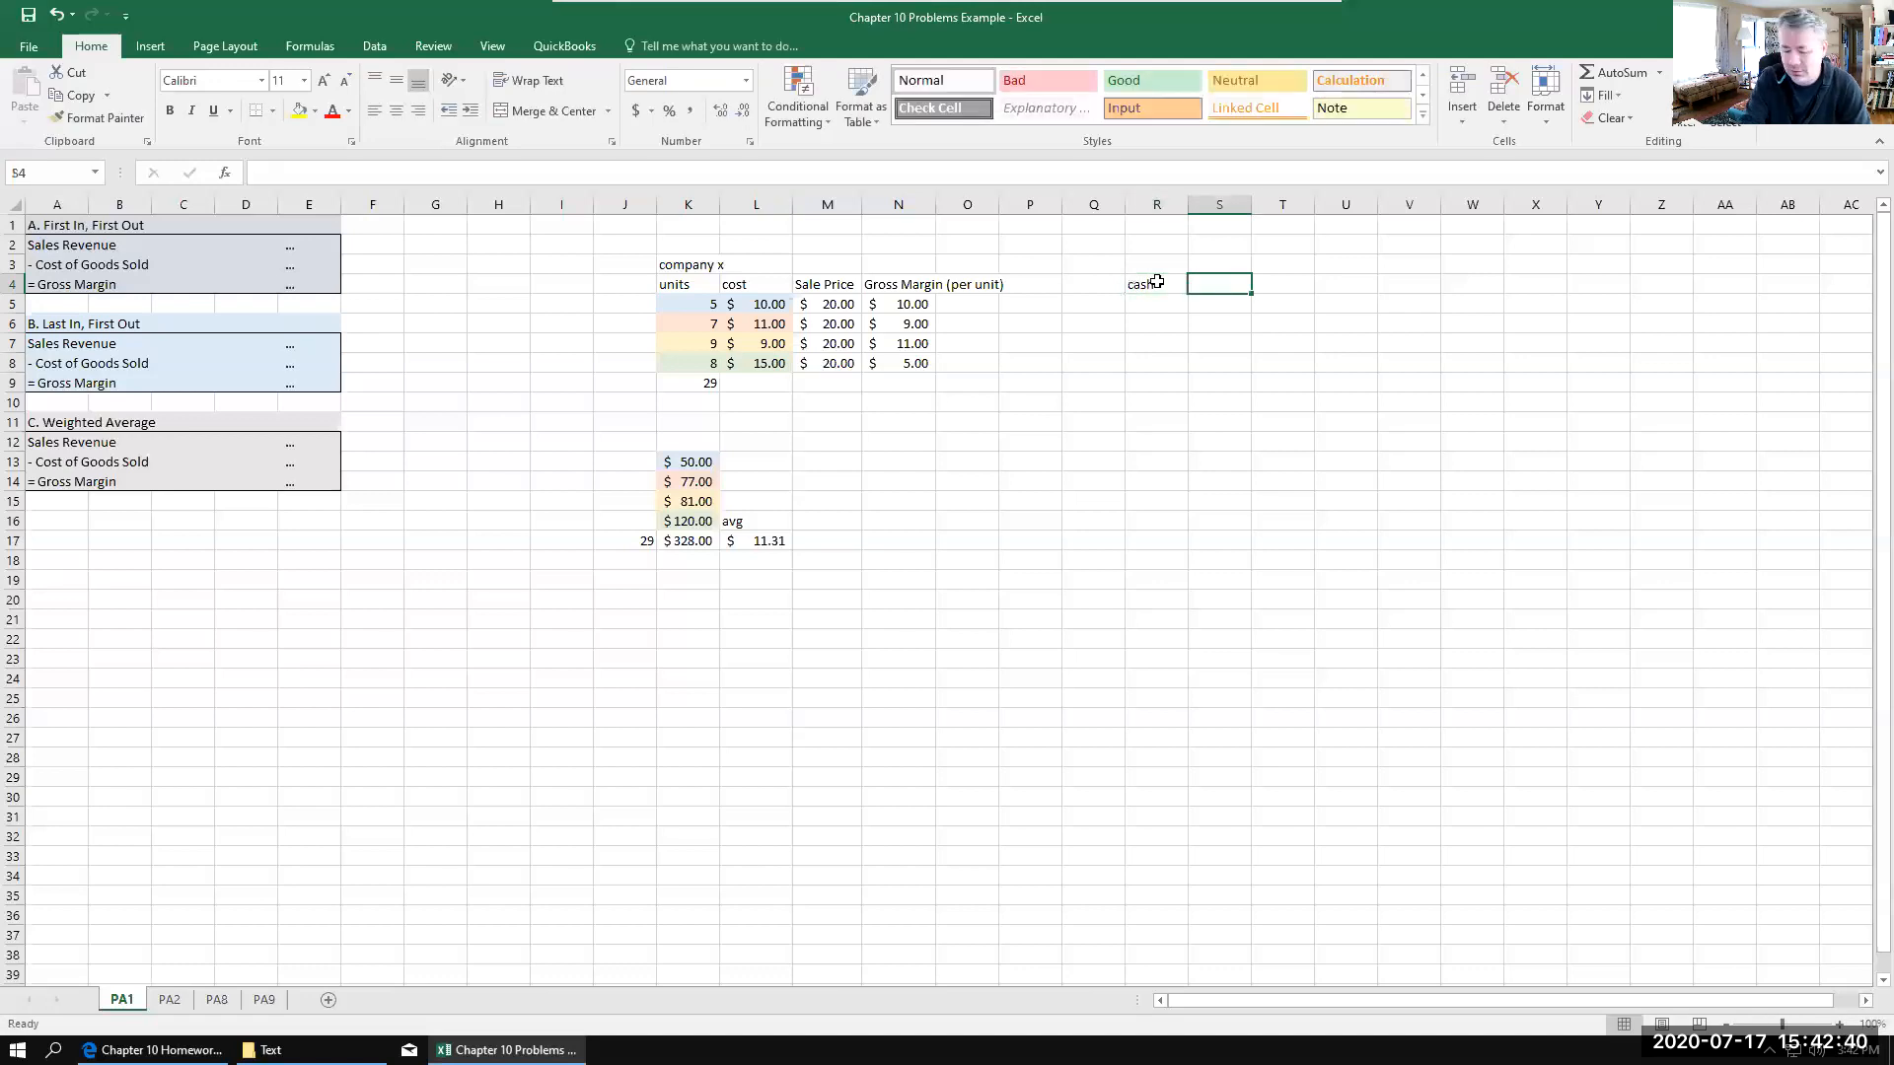
key(Down)
text(S)
text(asl)
key(BackSpace)
key(BackSpace)
text(les)
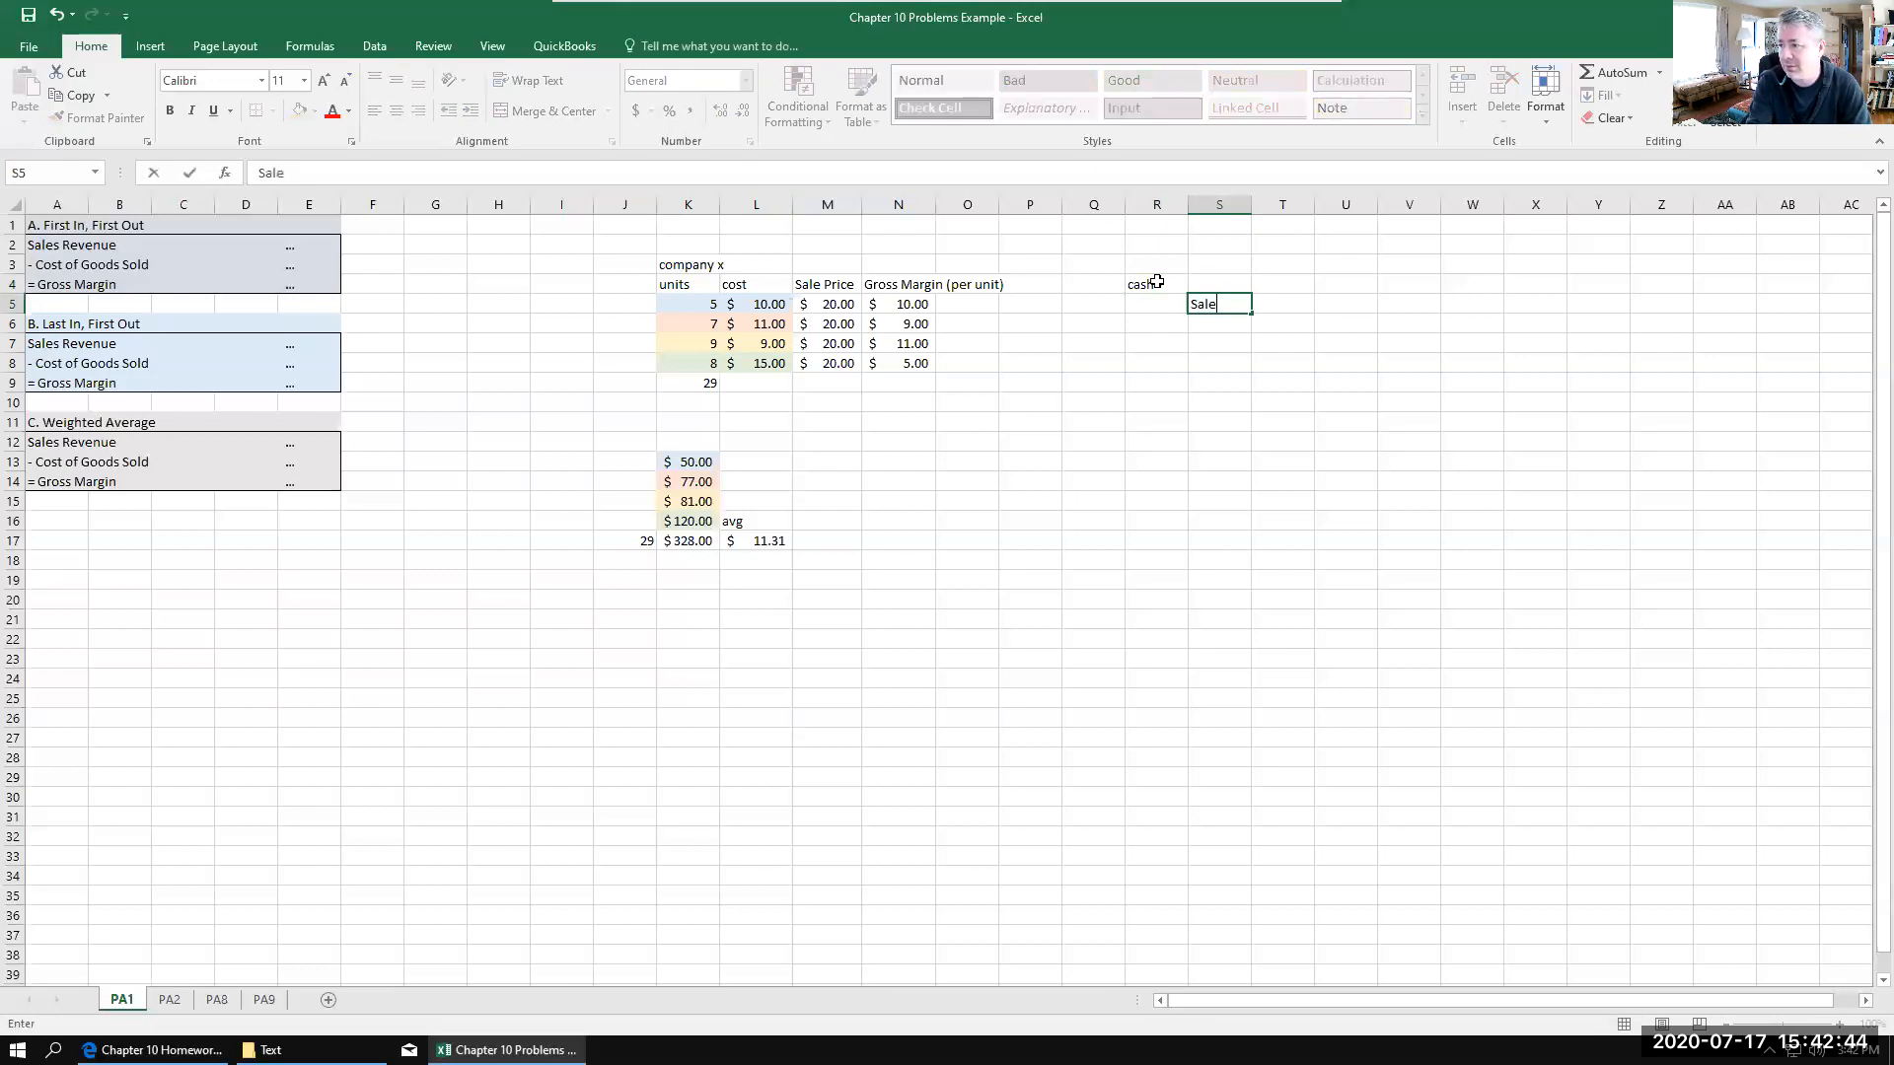
click(1156, 282)
text(Cash)
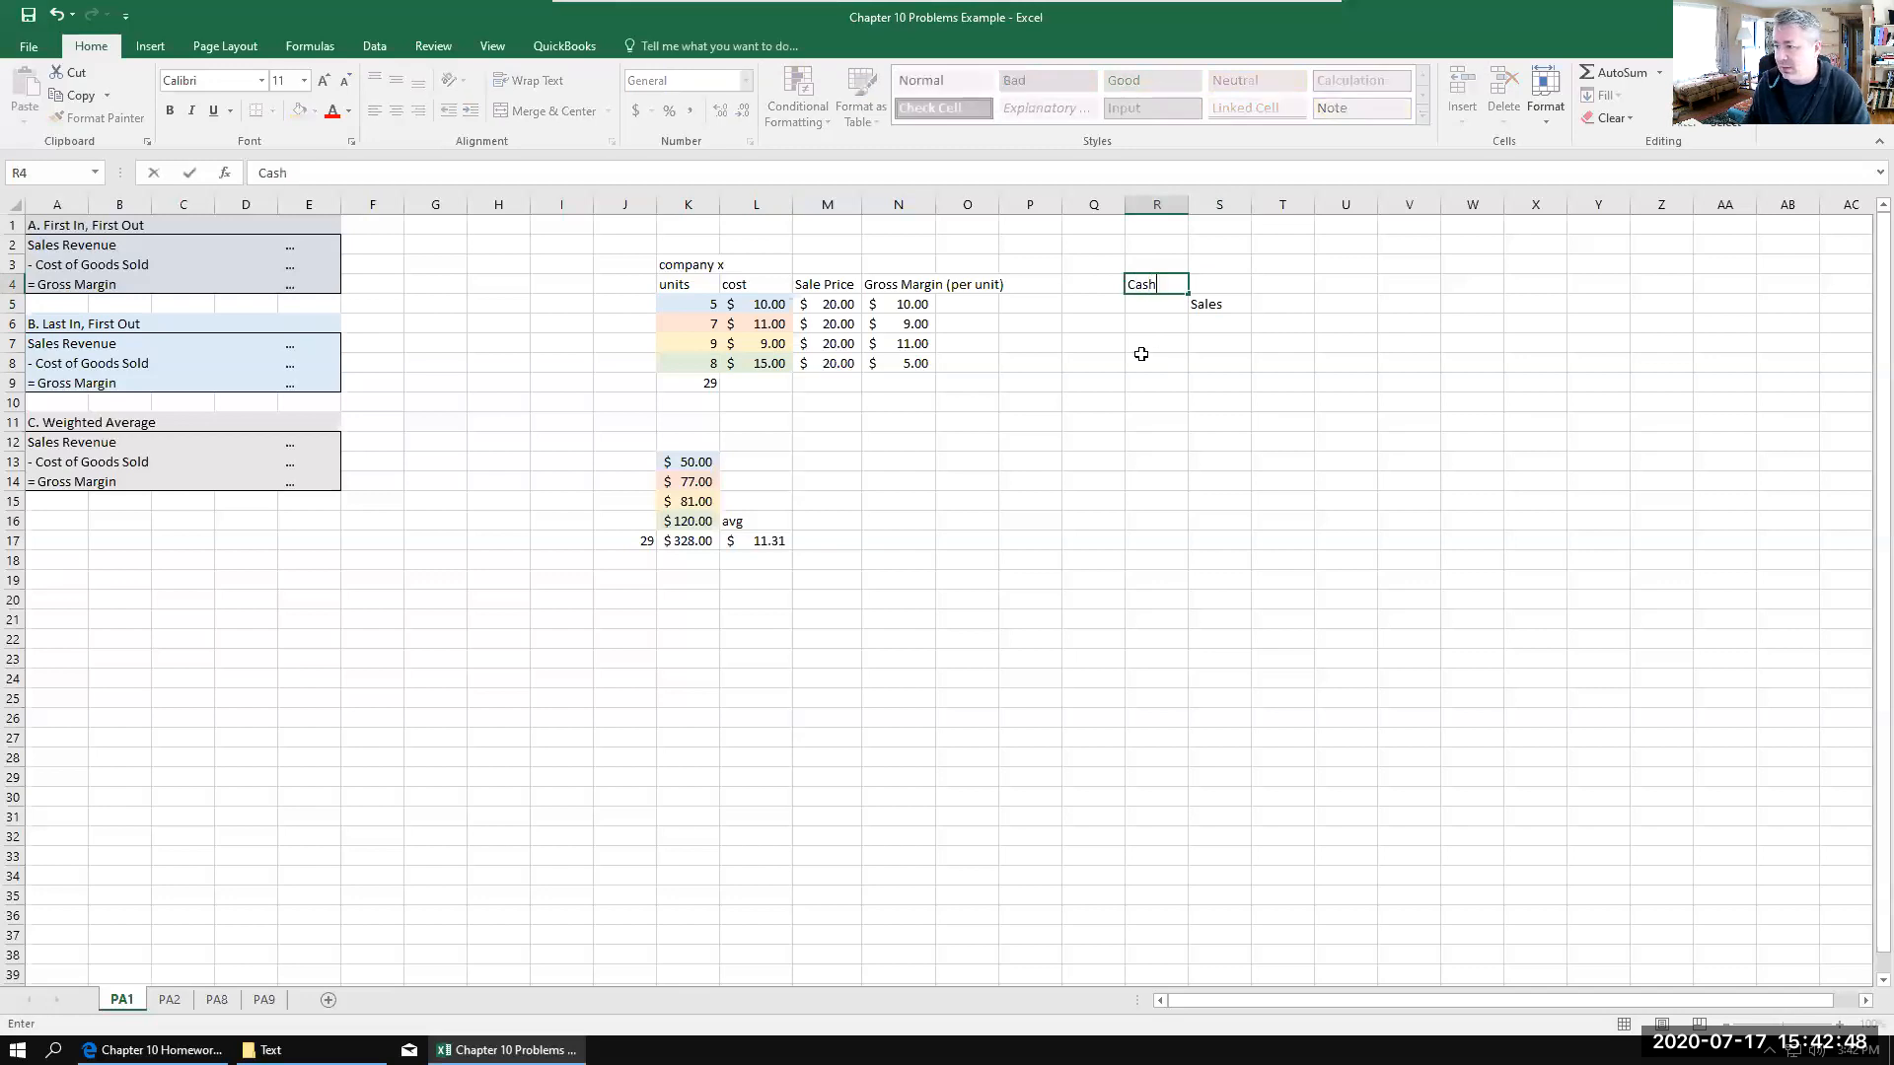
Step: Label the accounts of the cost entry with Cost of Goods Sold in R8 and Merch Inv. in S9
click(1141, 356)
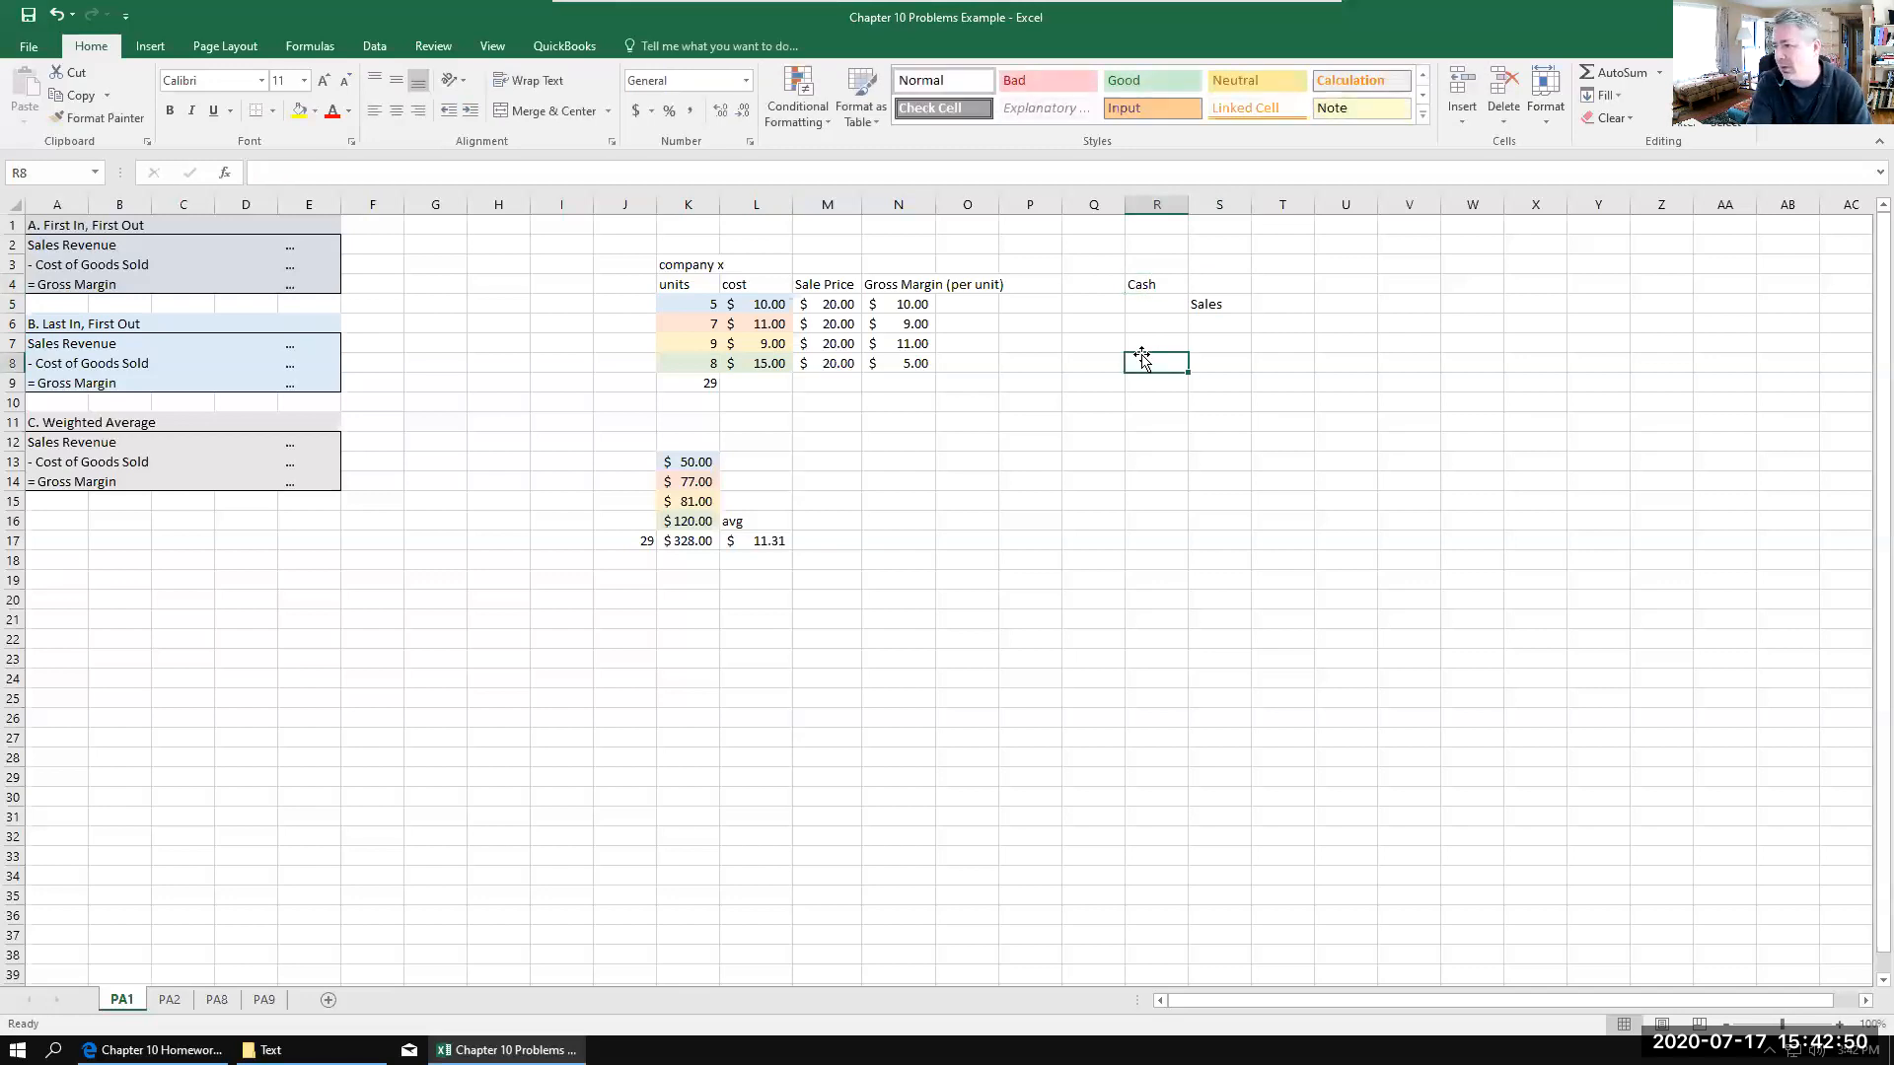
text(Cost of Goods s)
key(BackSpace)
text(Sold)
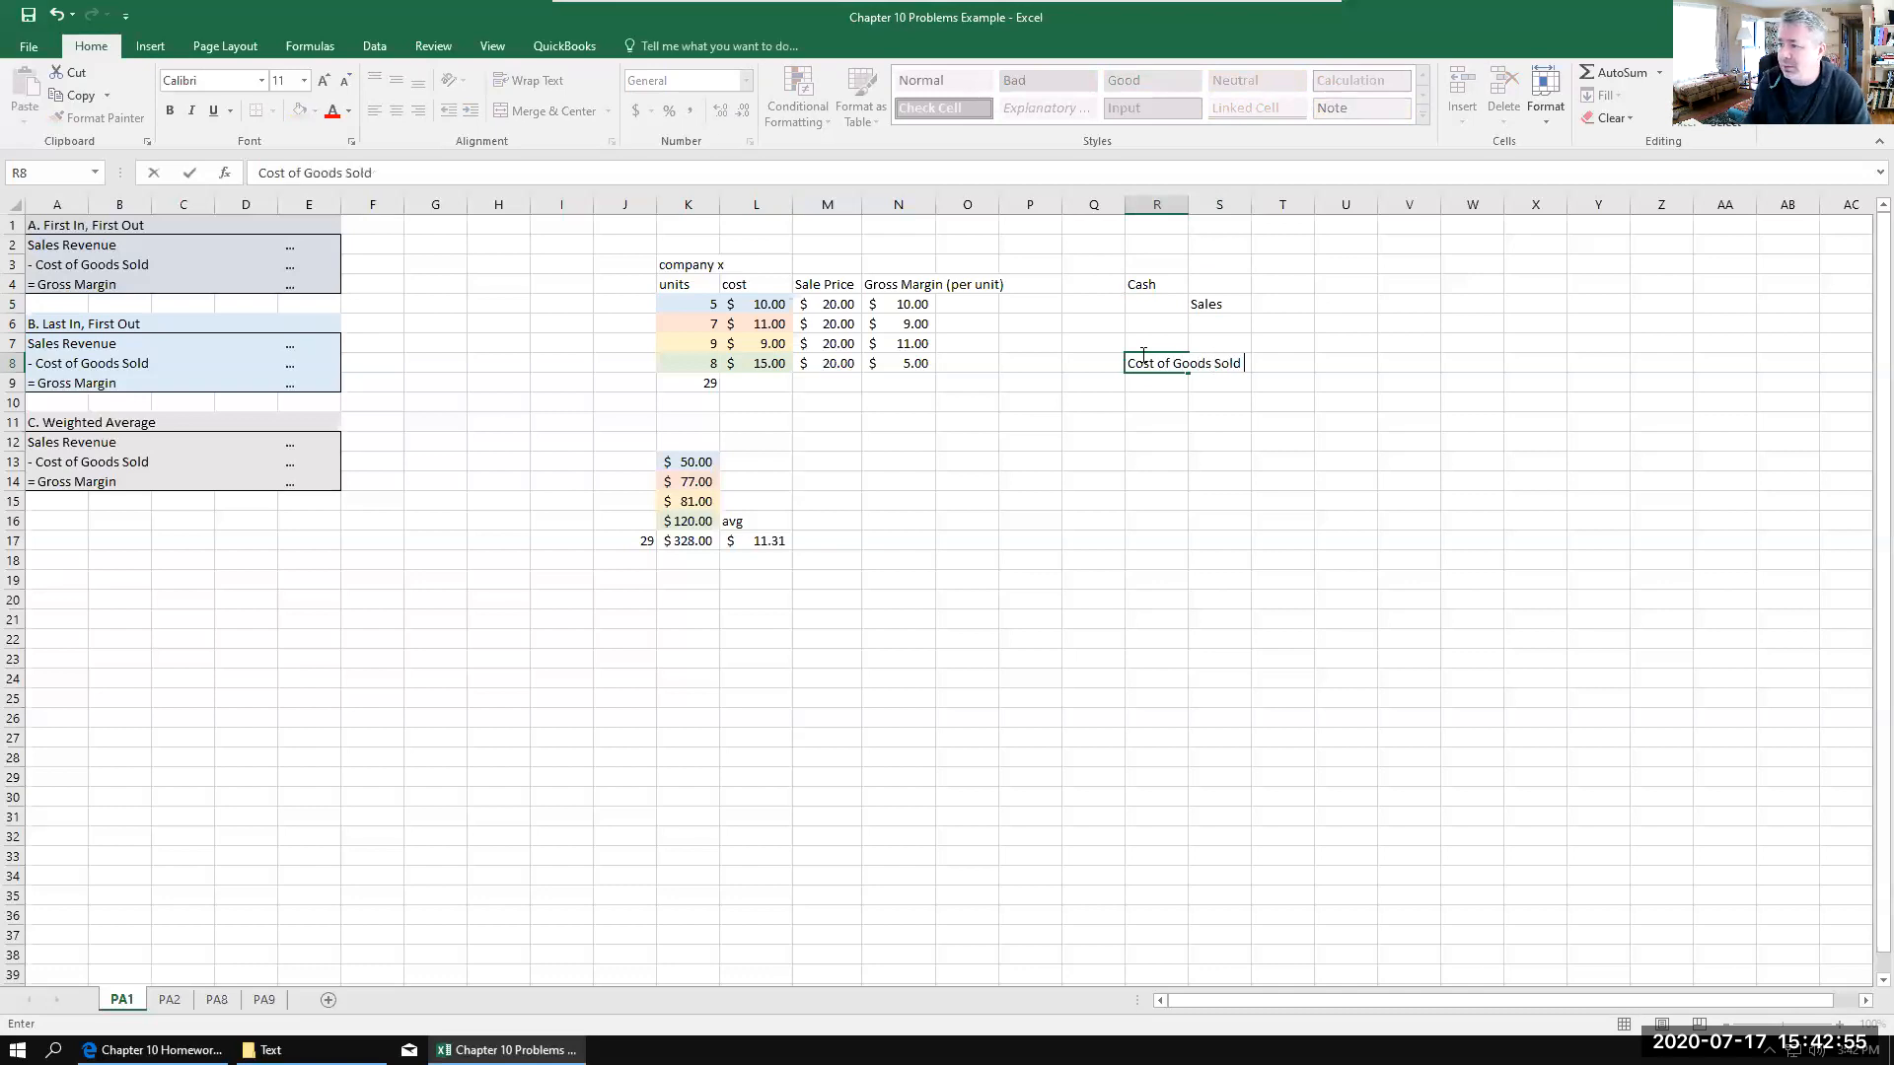
click(1206, 382)
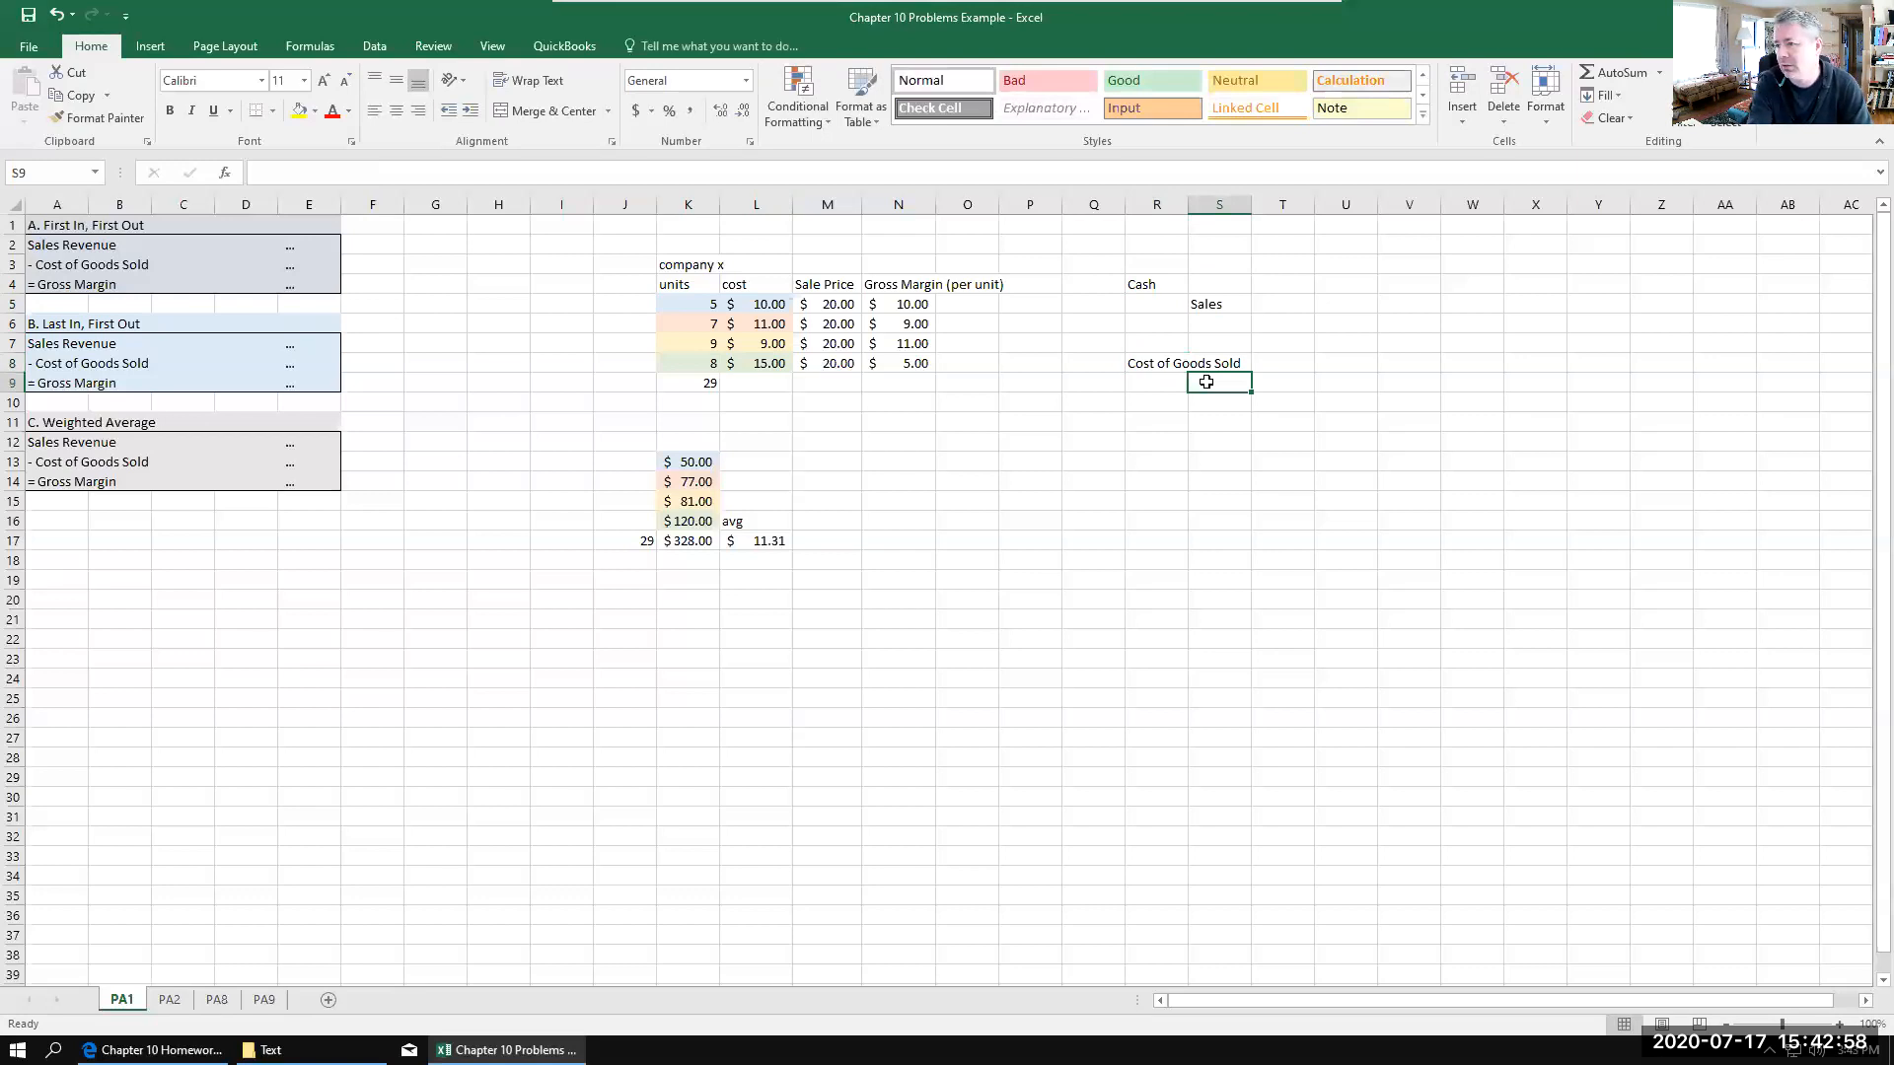
text(M.)
key(BackSpace)
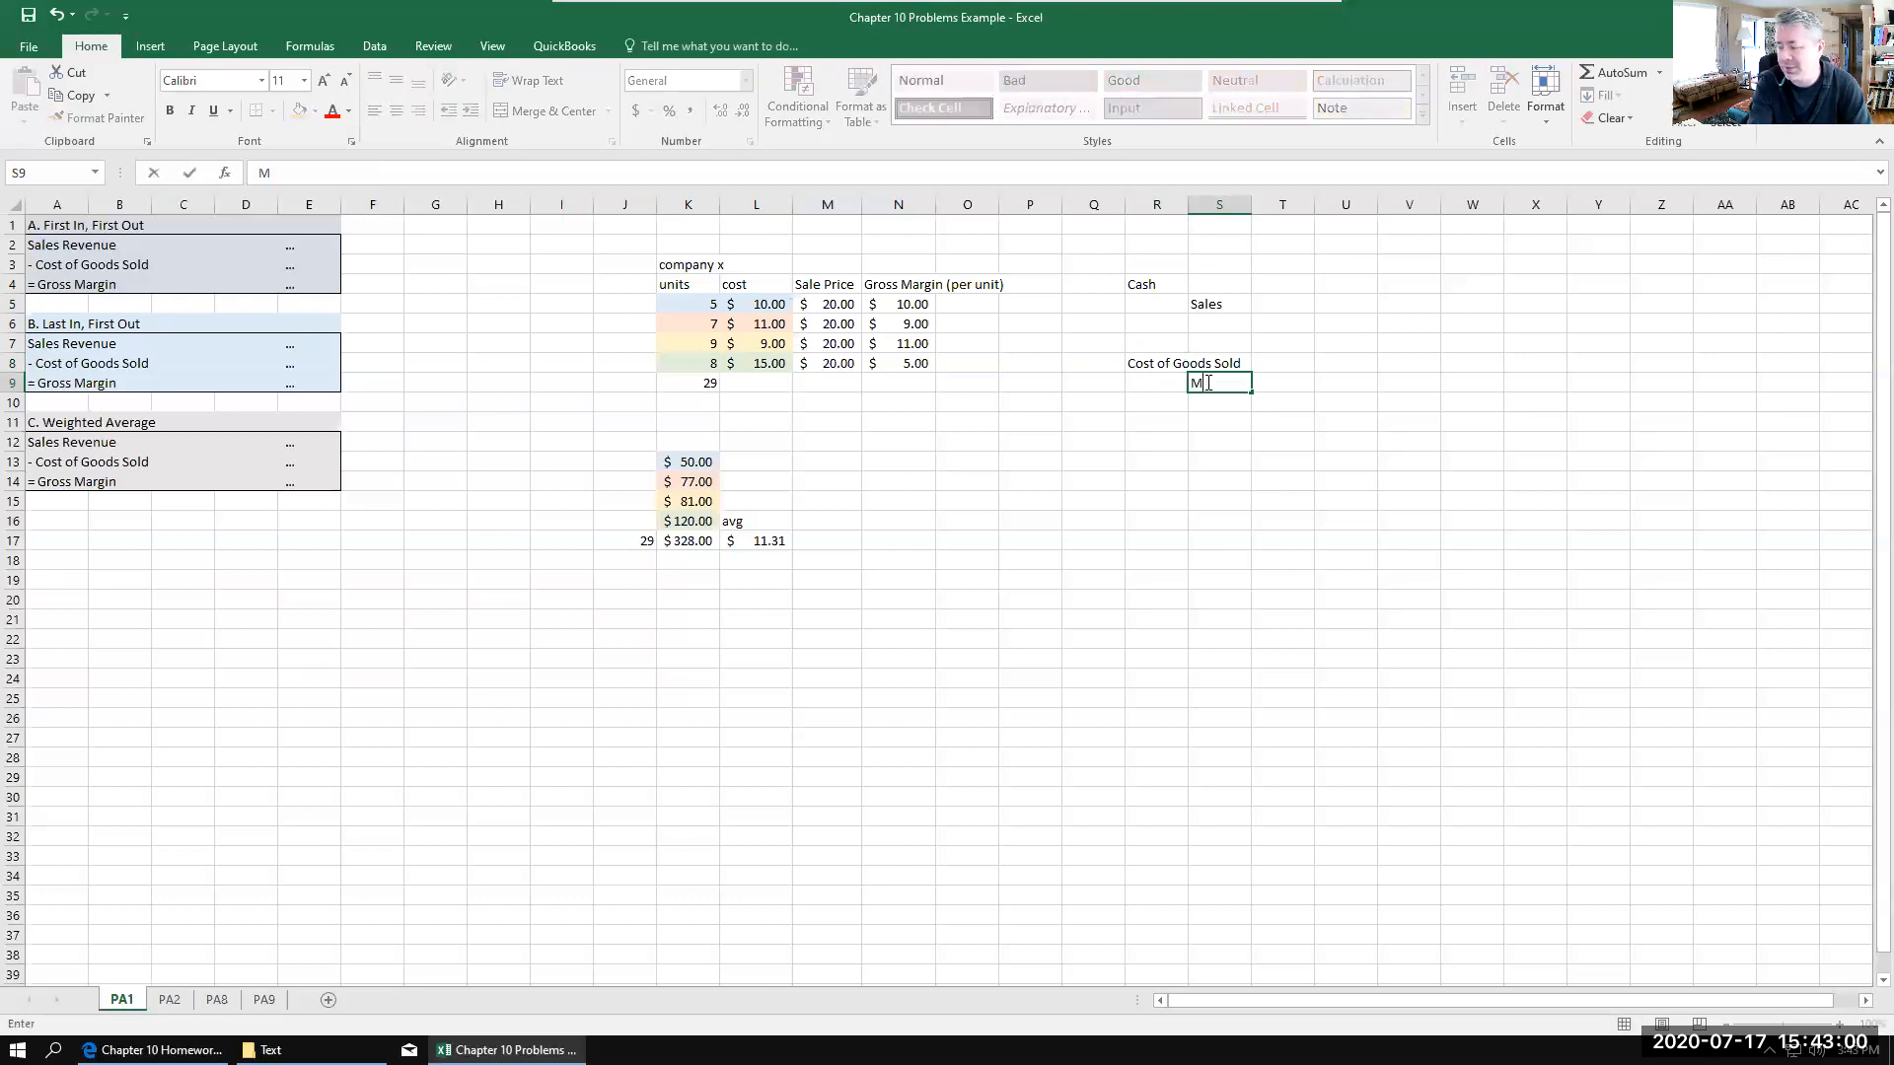
text(erch Inv.)
click(1209, 442)
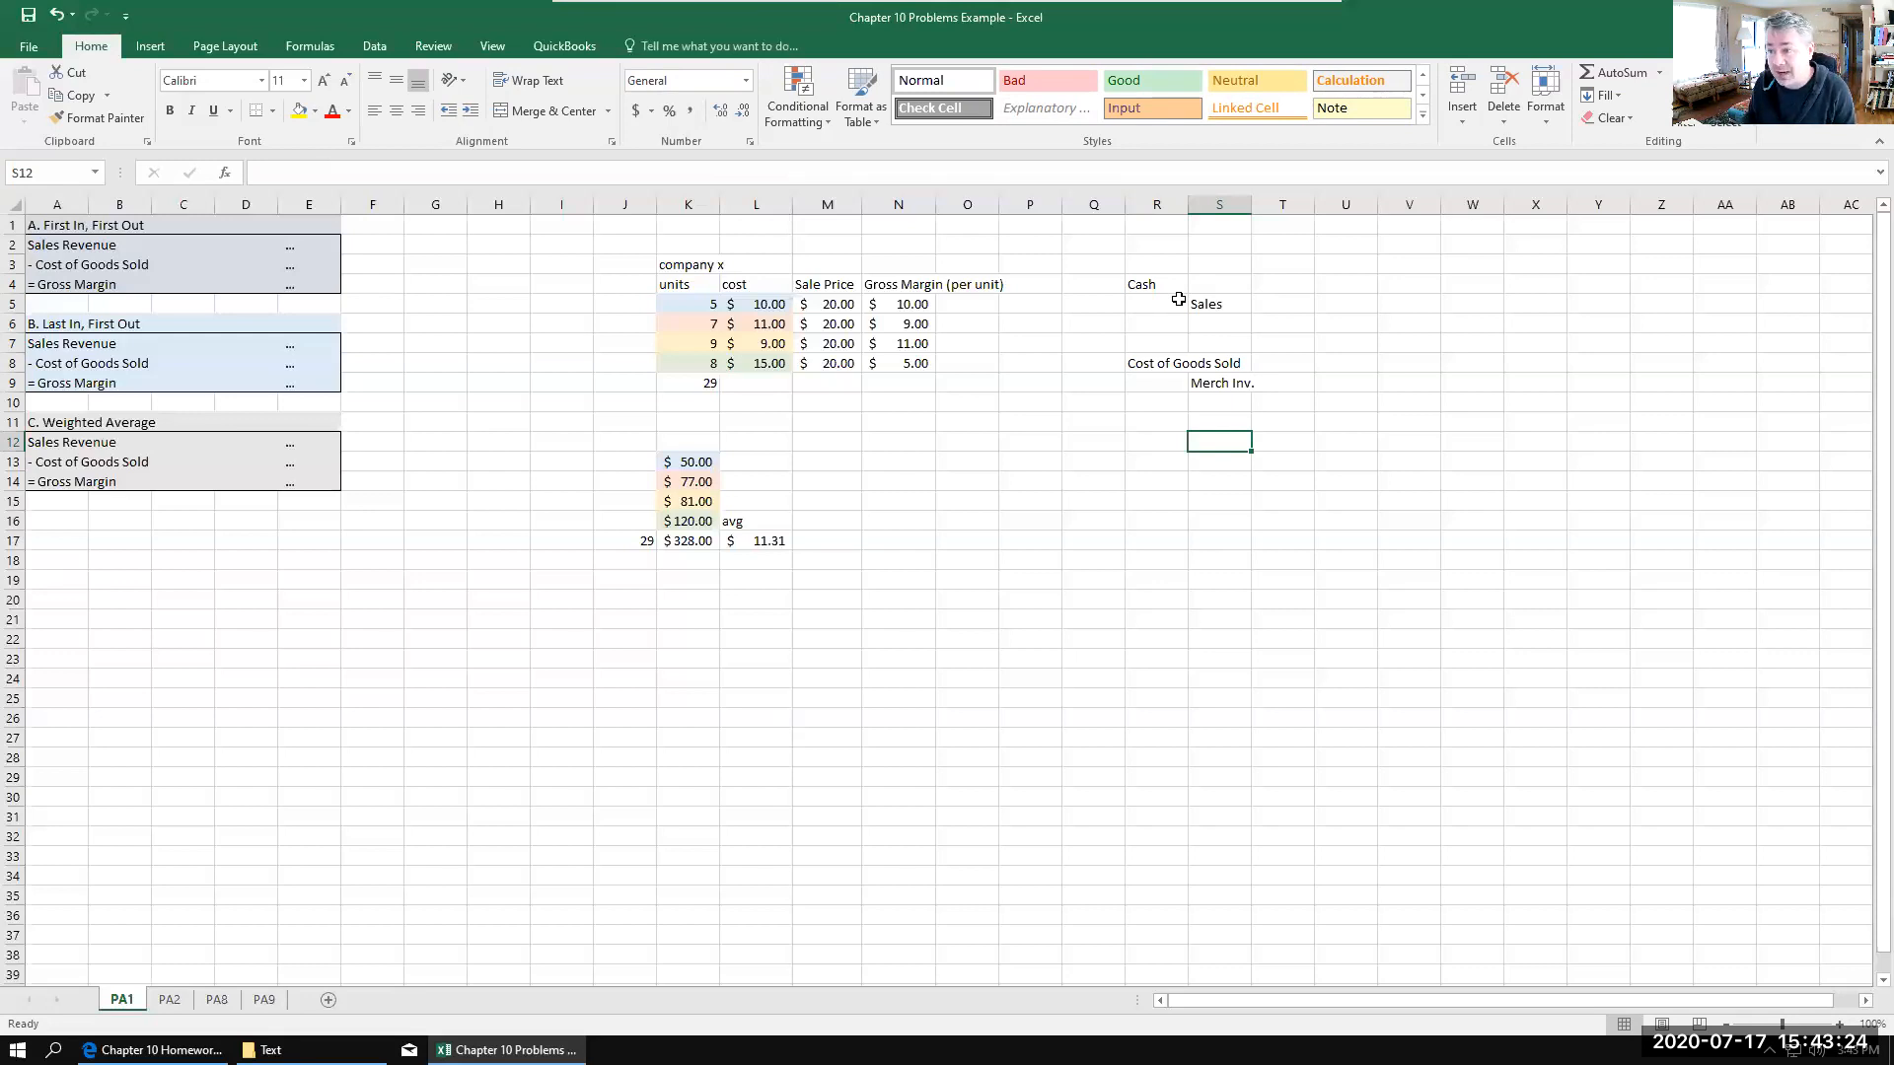
Step: Record the sale amounts, entering 60 for Cash in T4 and 60 for Sales in U5
click(687, 305)
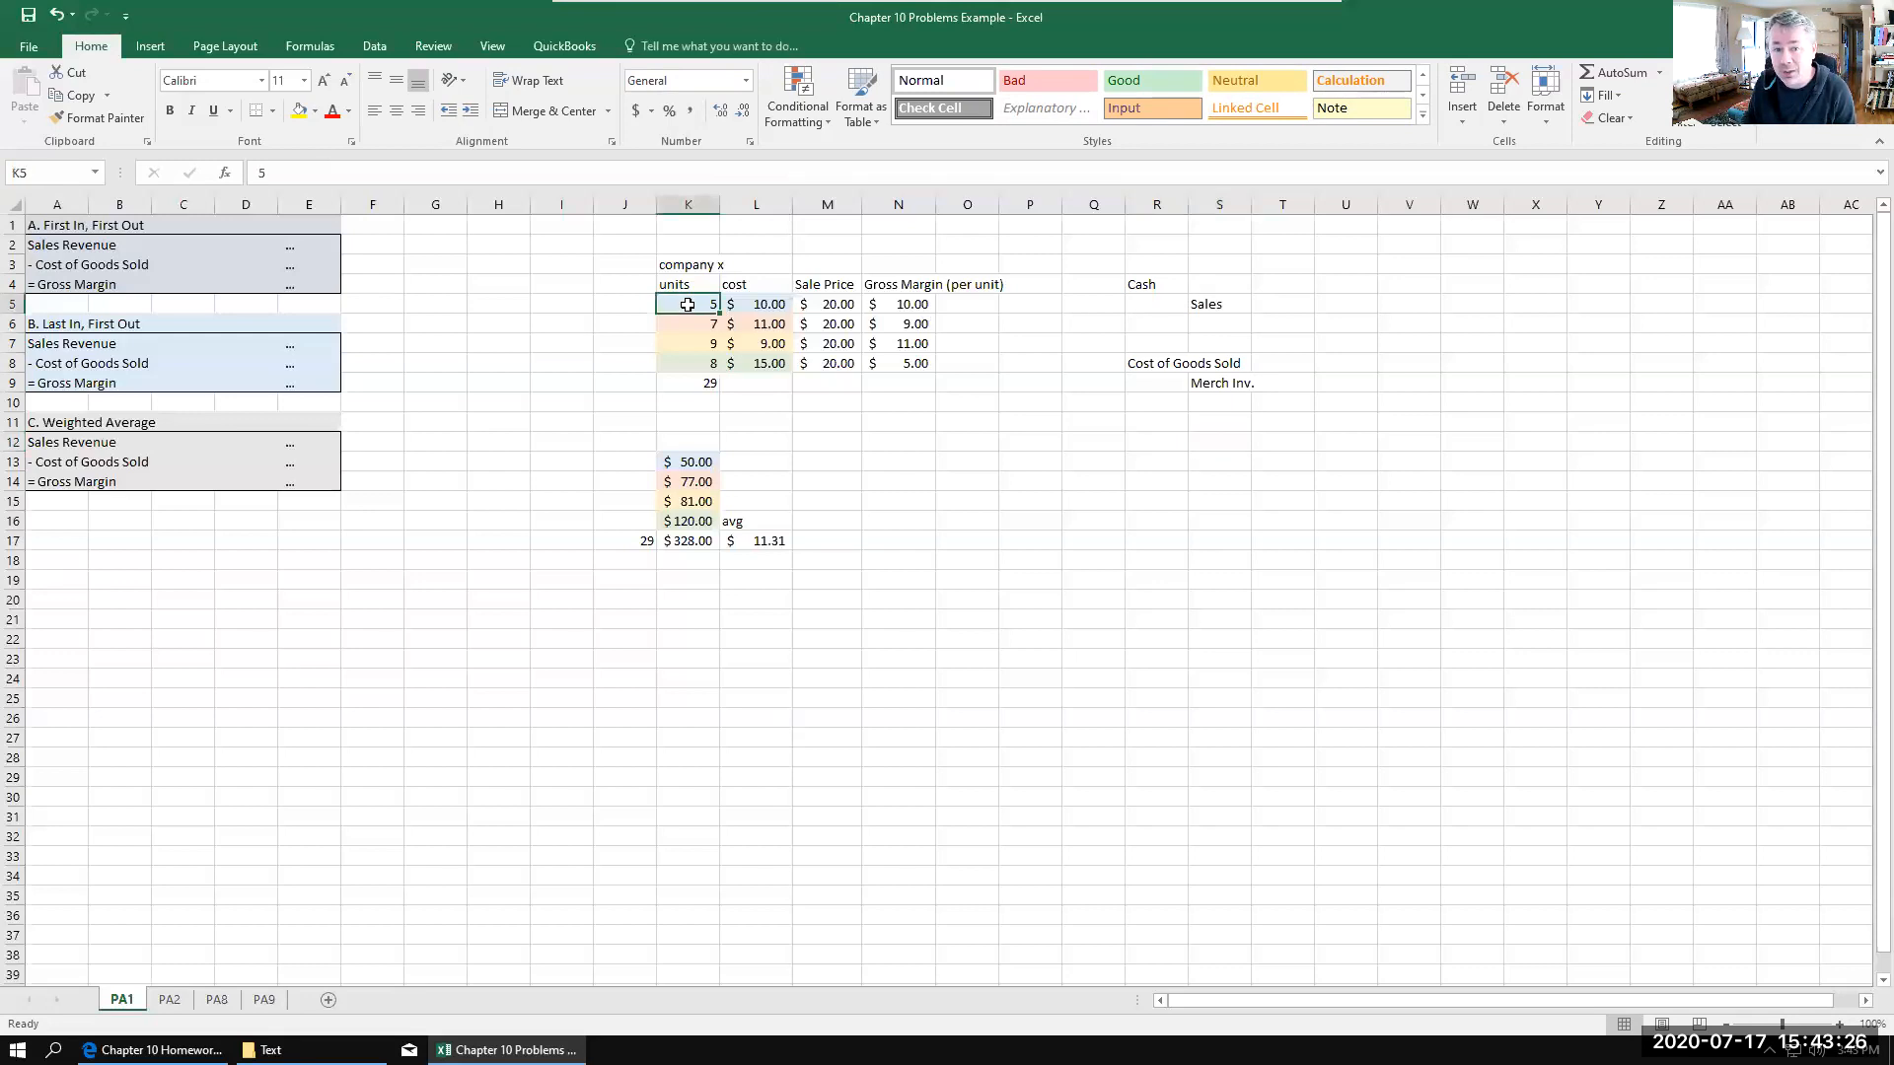
click(758, 303)
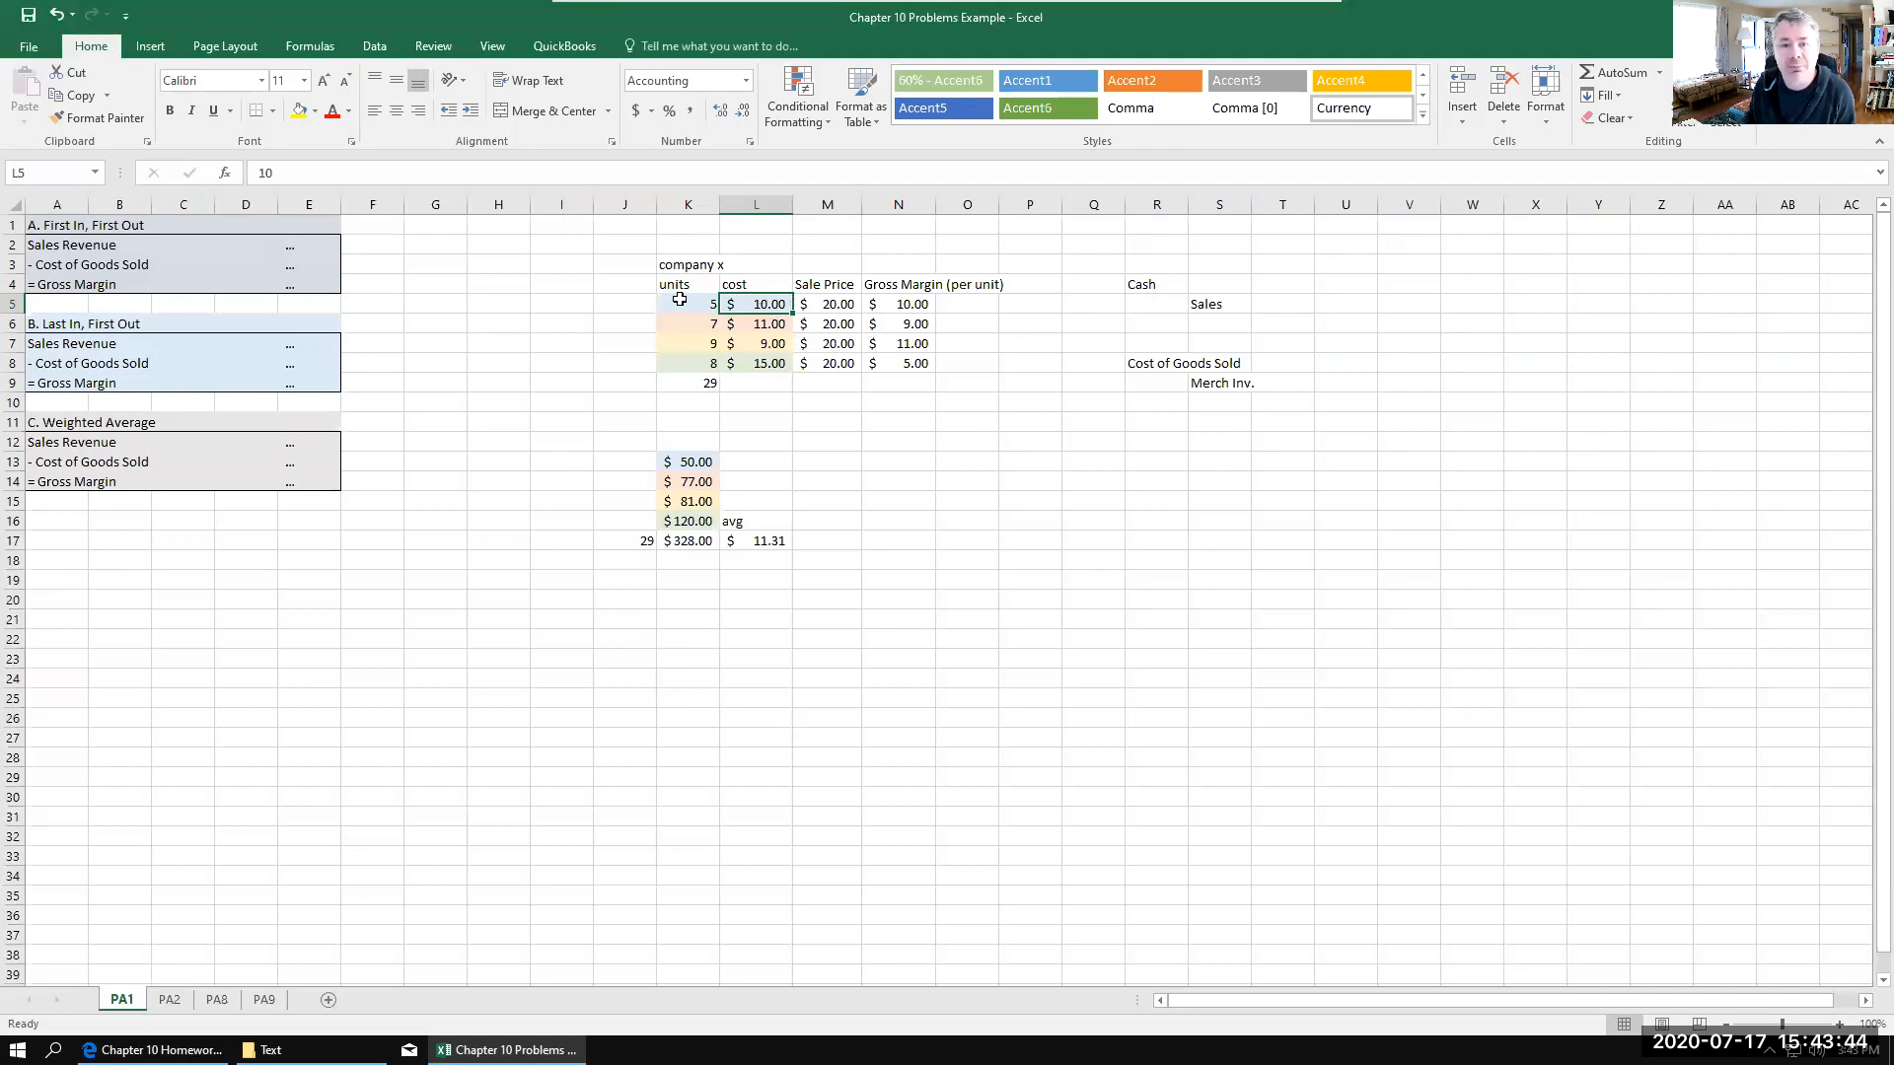
click(834, 304)
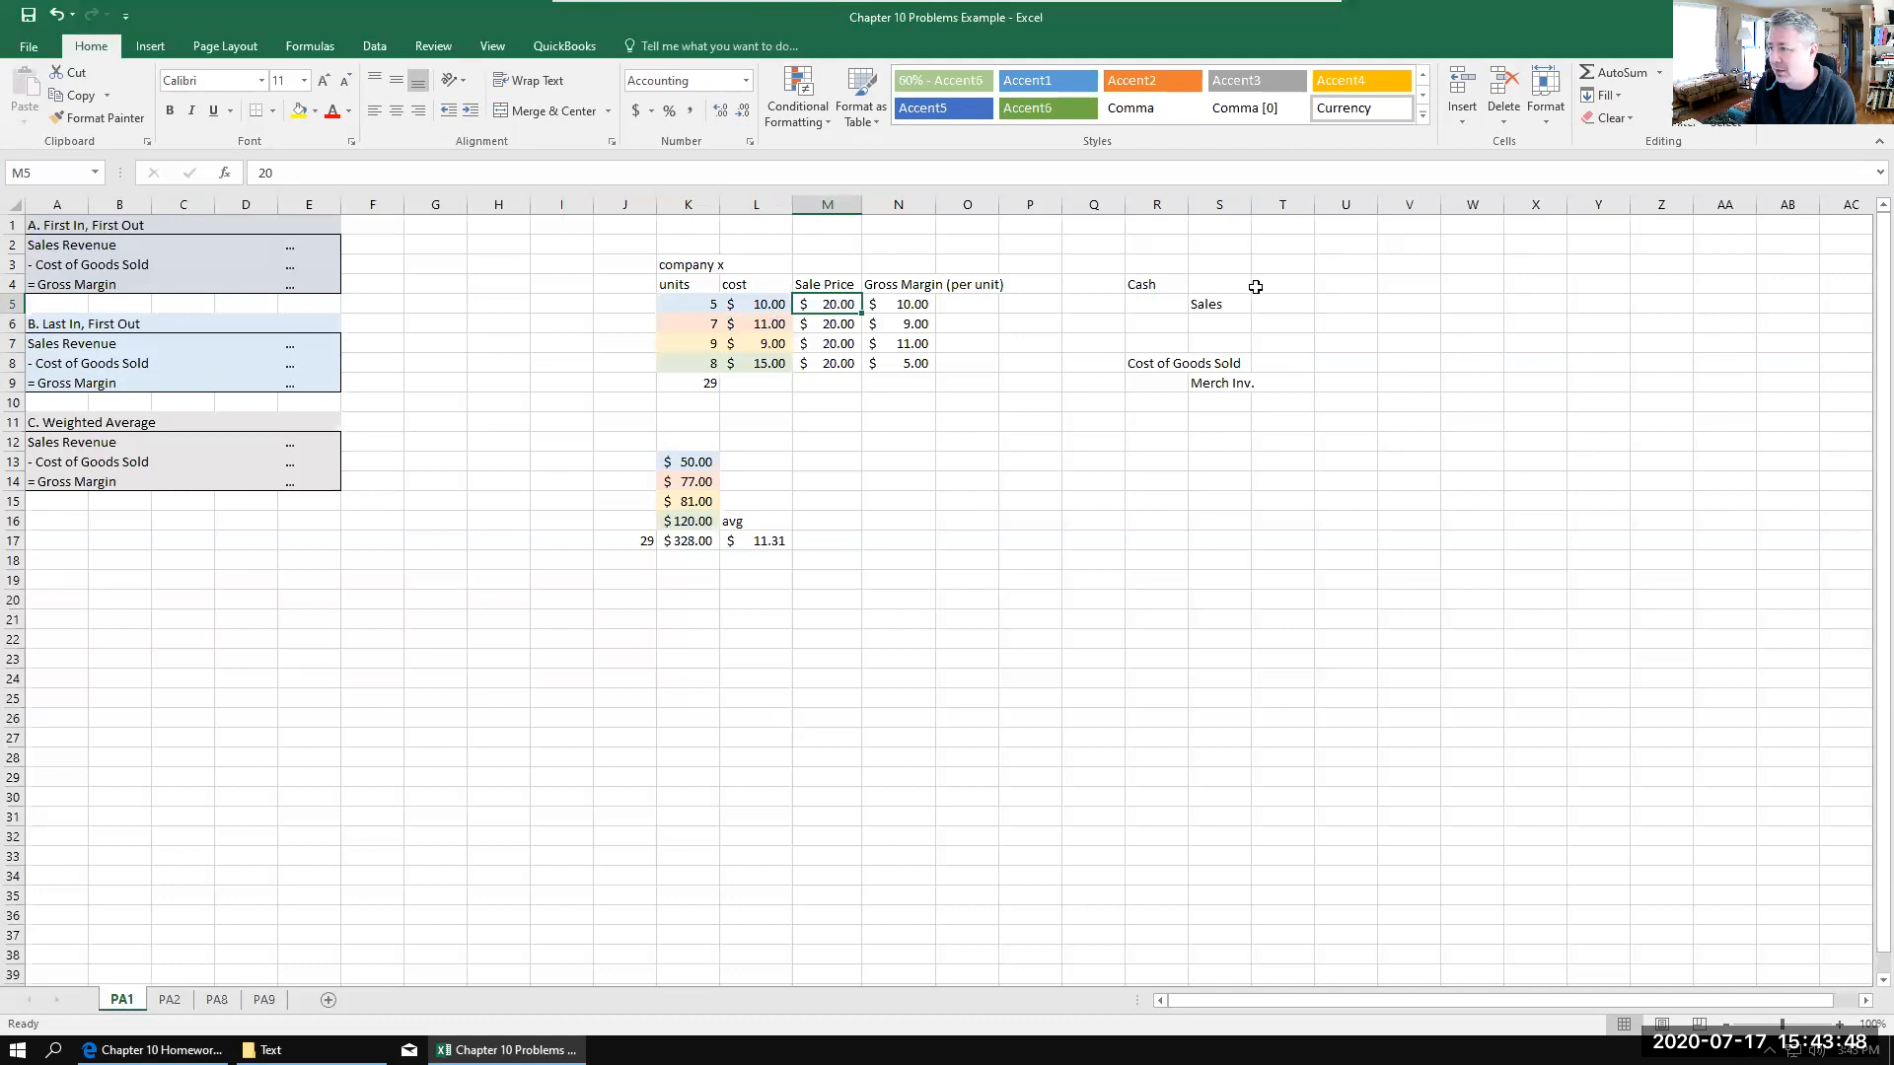
click(1303, 283)
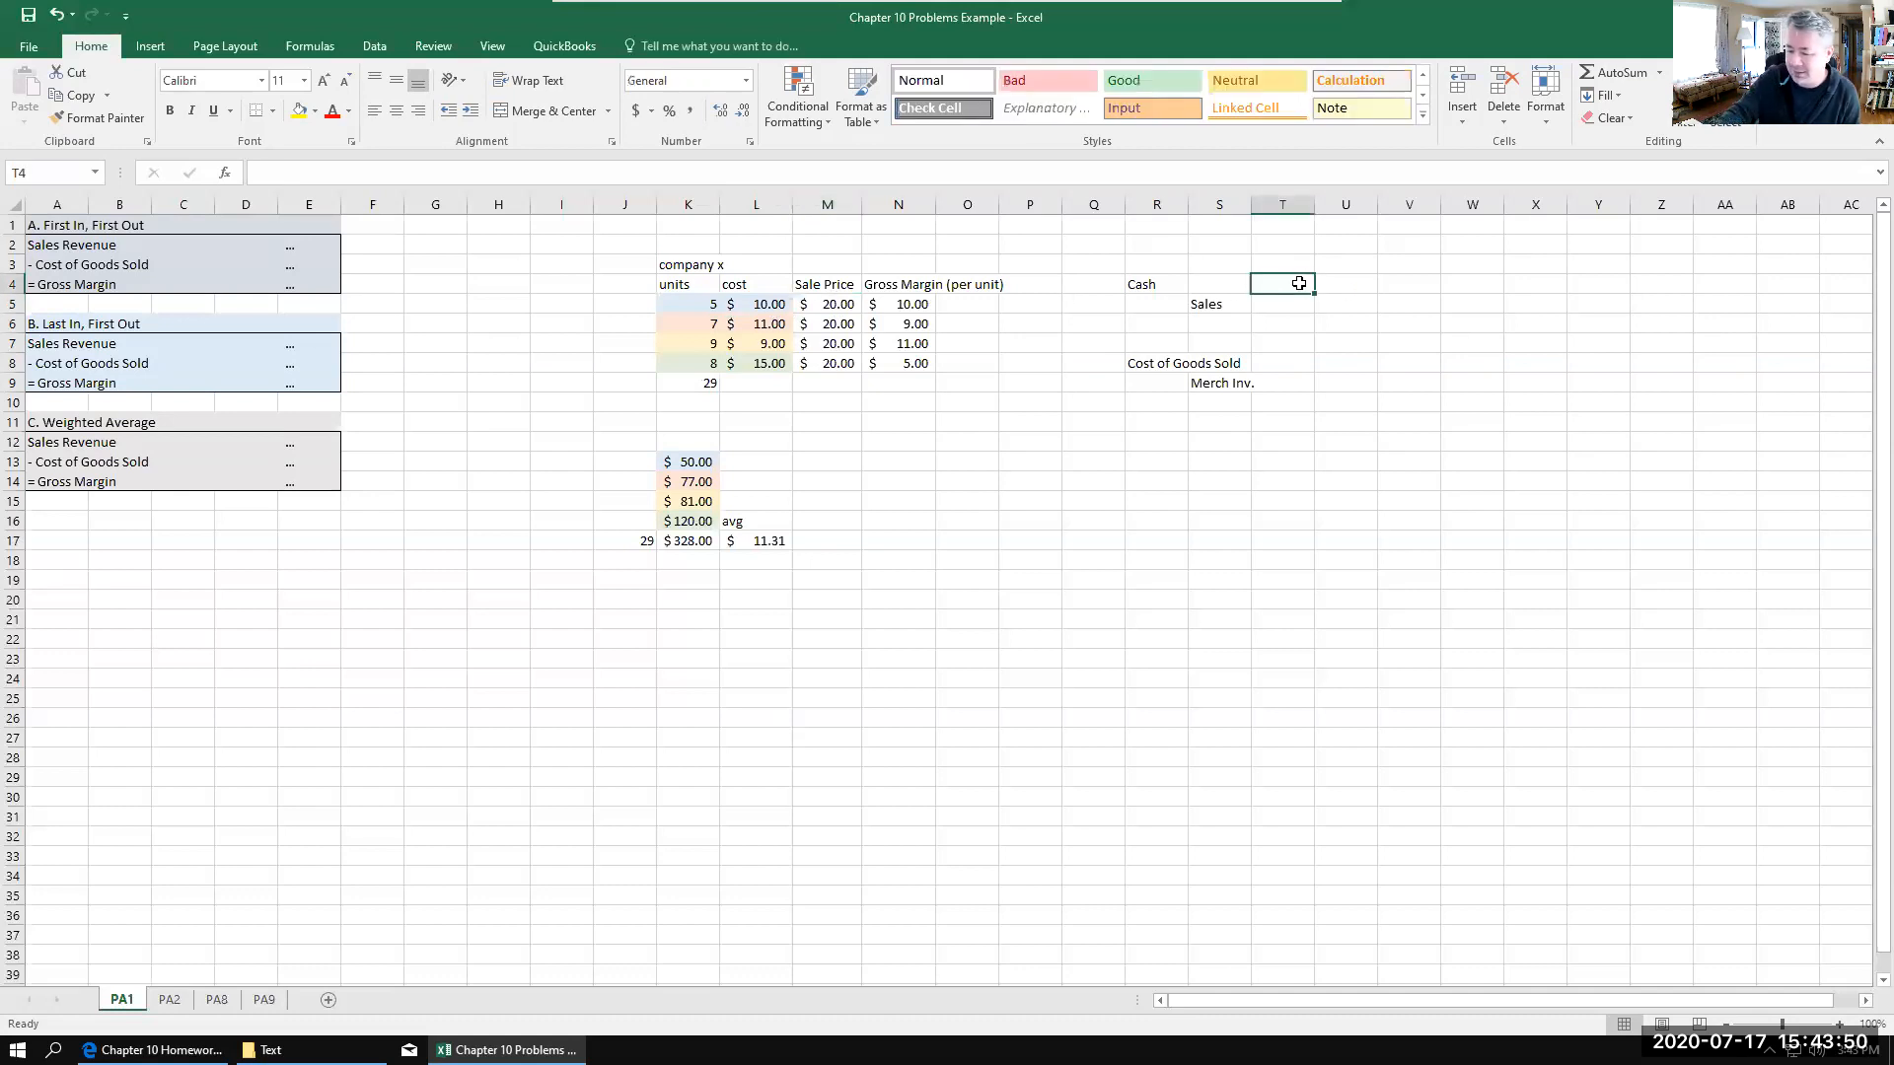
text(60)
key(Return)
key(Right)
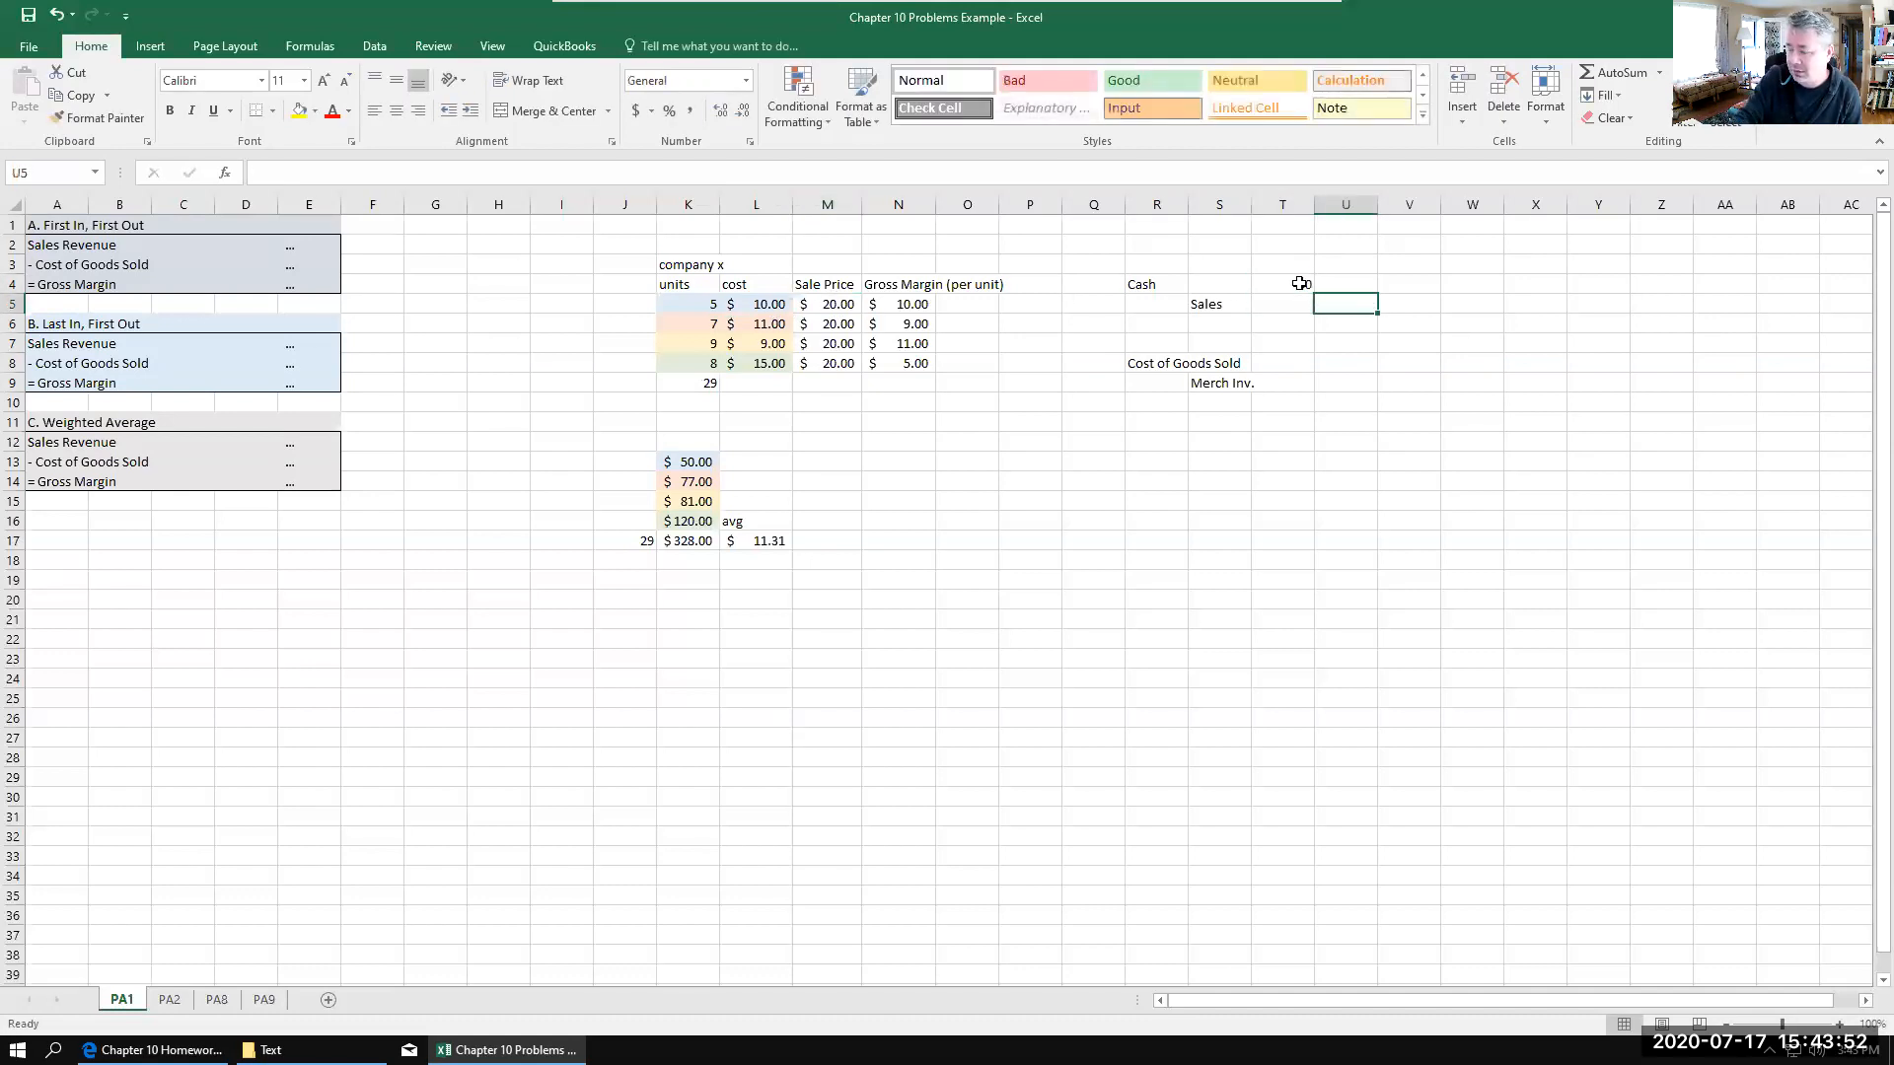
text(60)
key(Return)
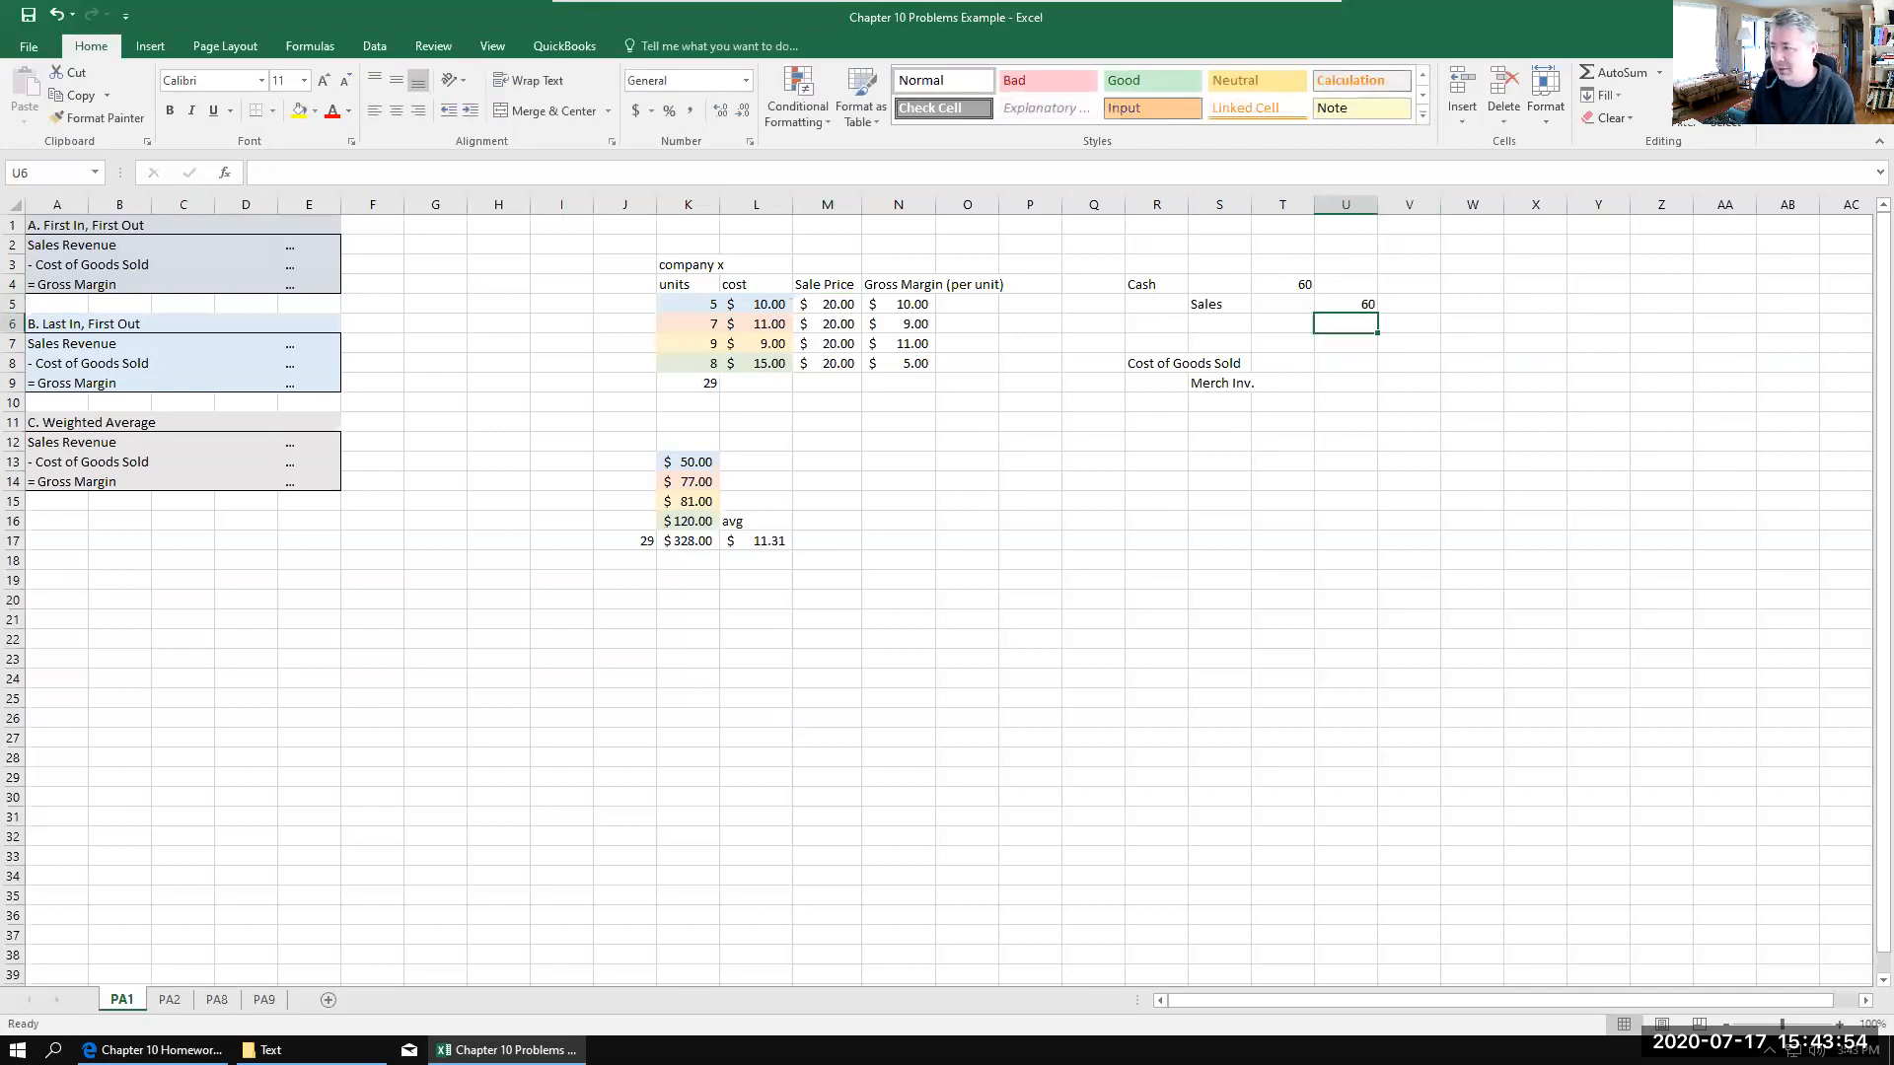
Step: Add the column headings dr in T3 and cr in U3 above the journal entry amounts
click(1286, 266)
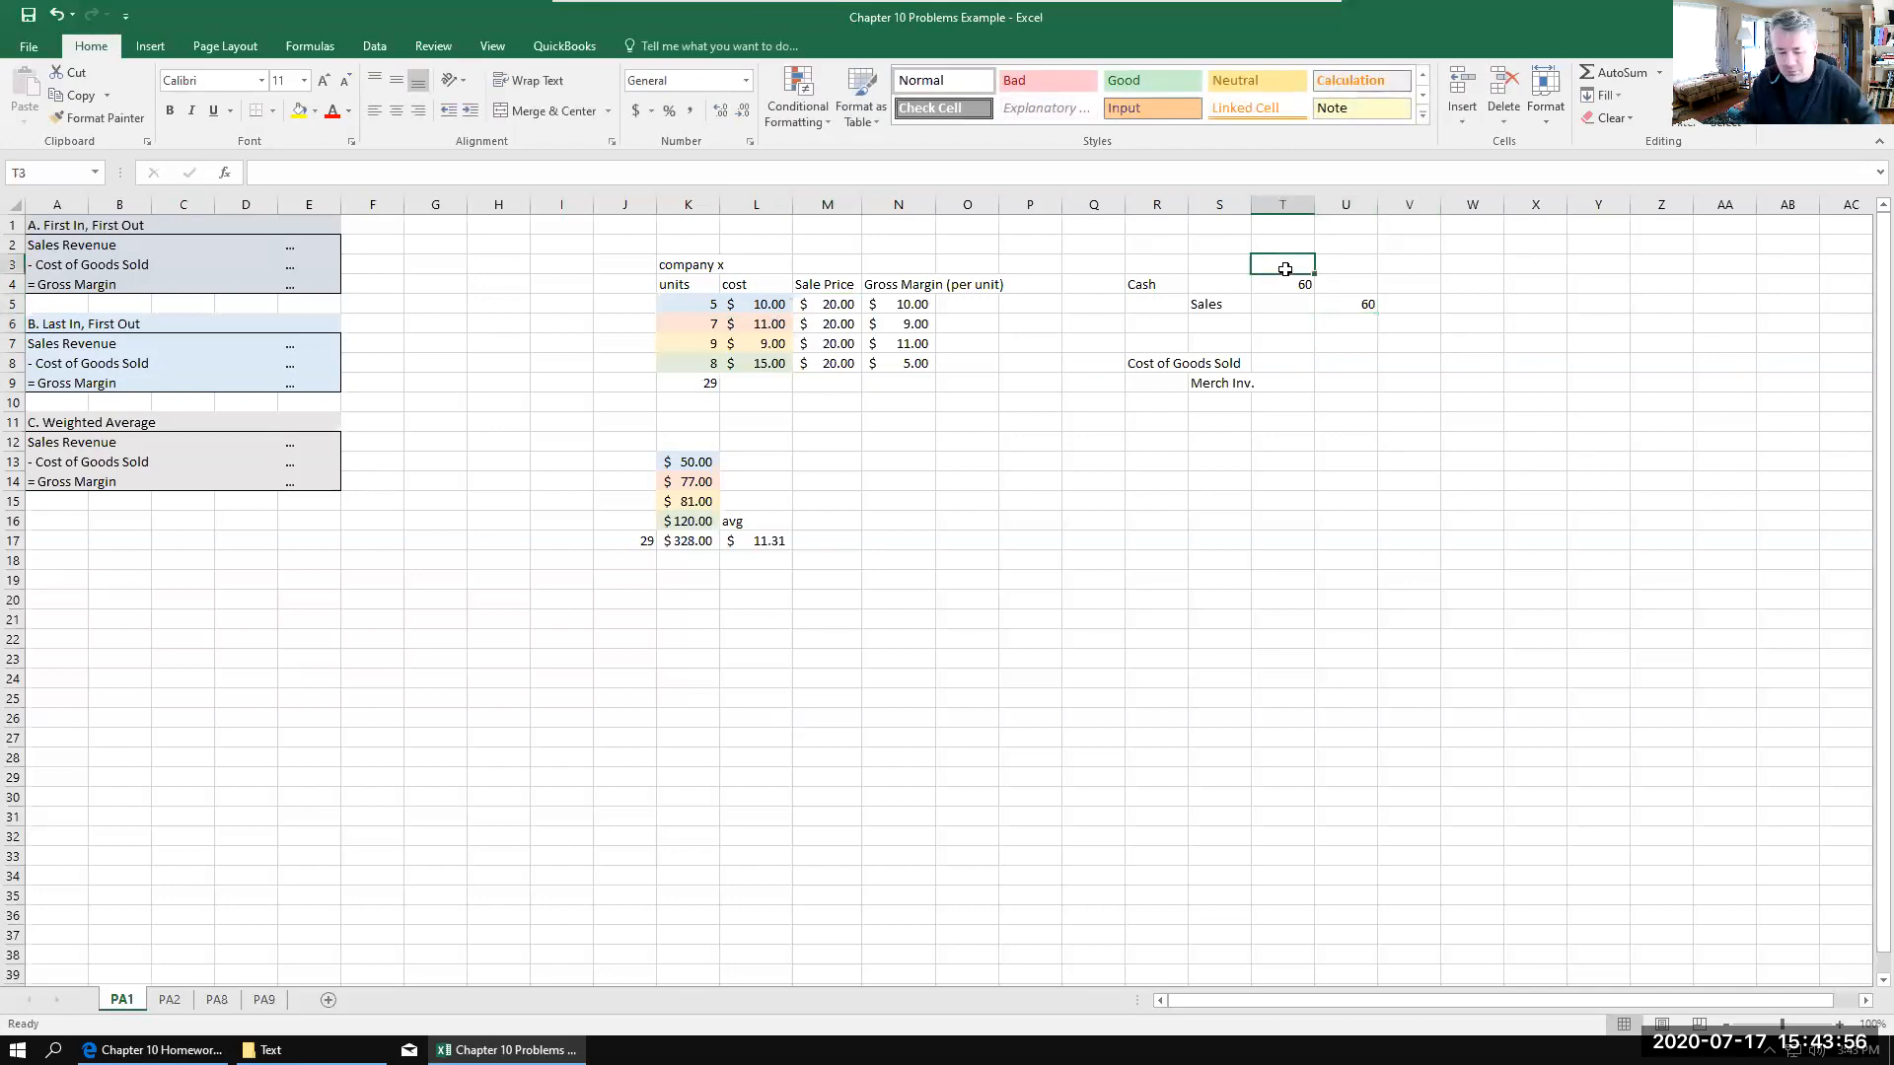
text(dr)
key(Return)
key(Right)
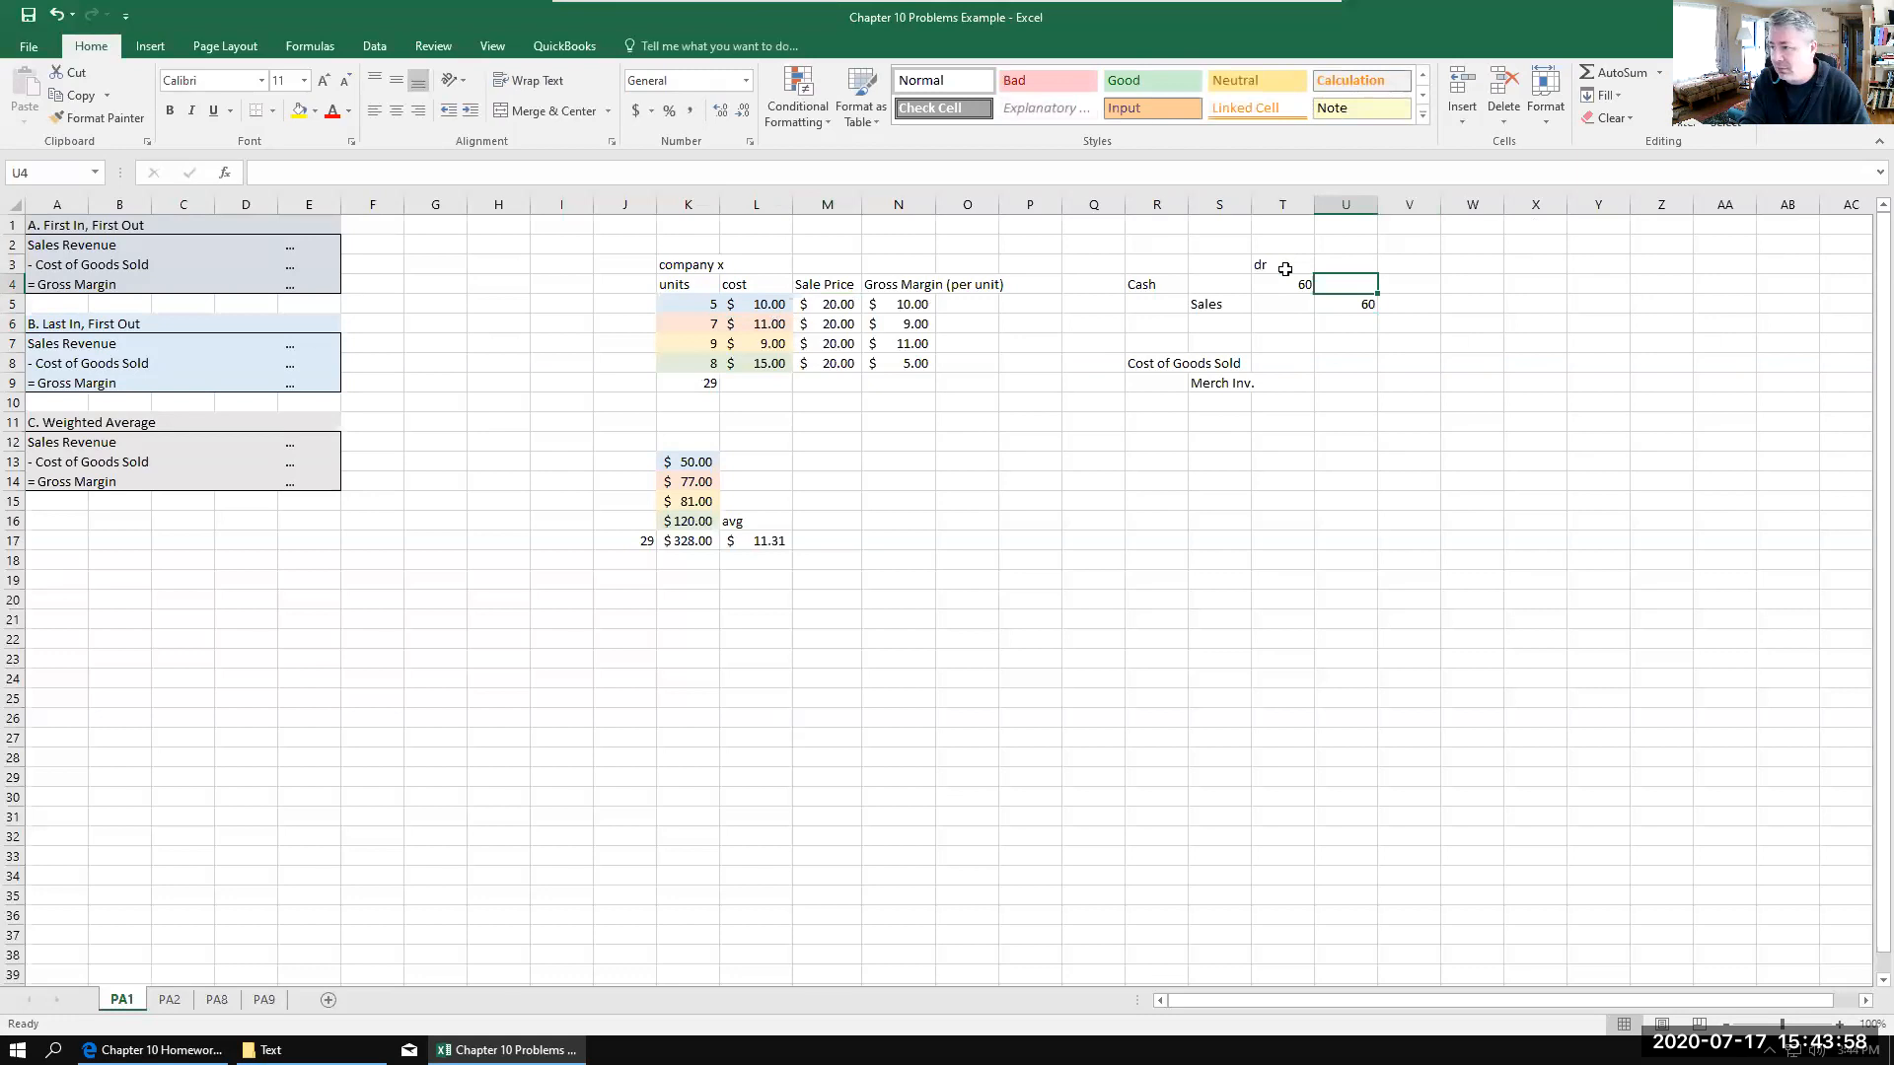
key(Up)
text(cr)
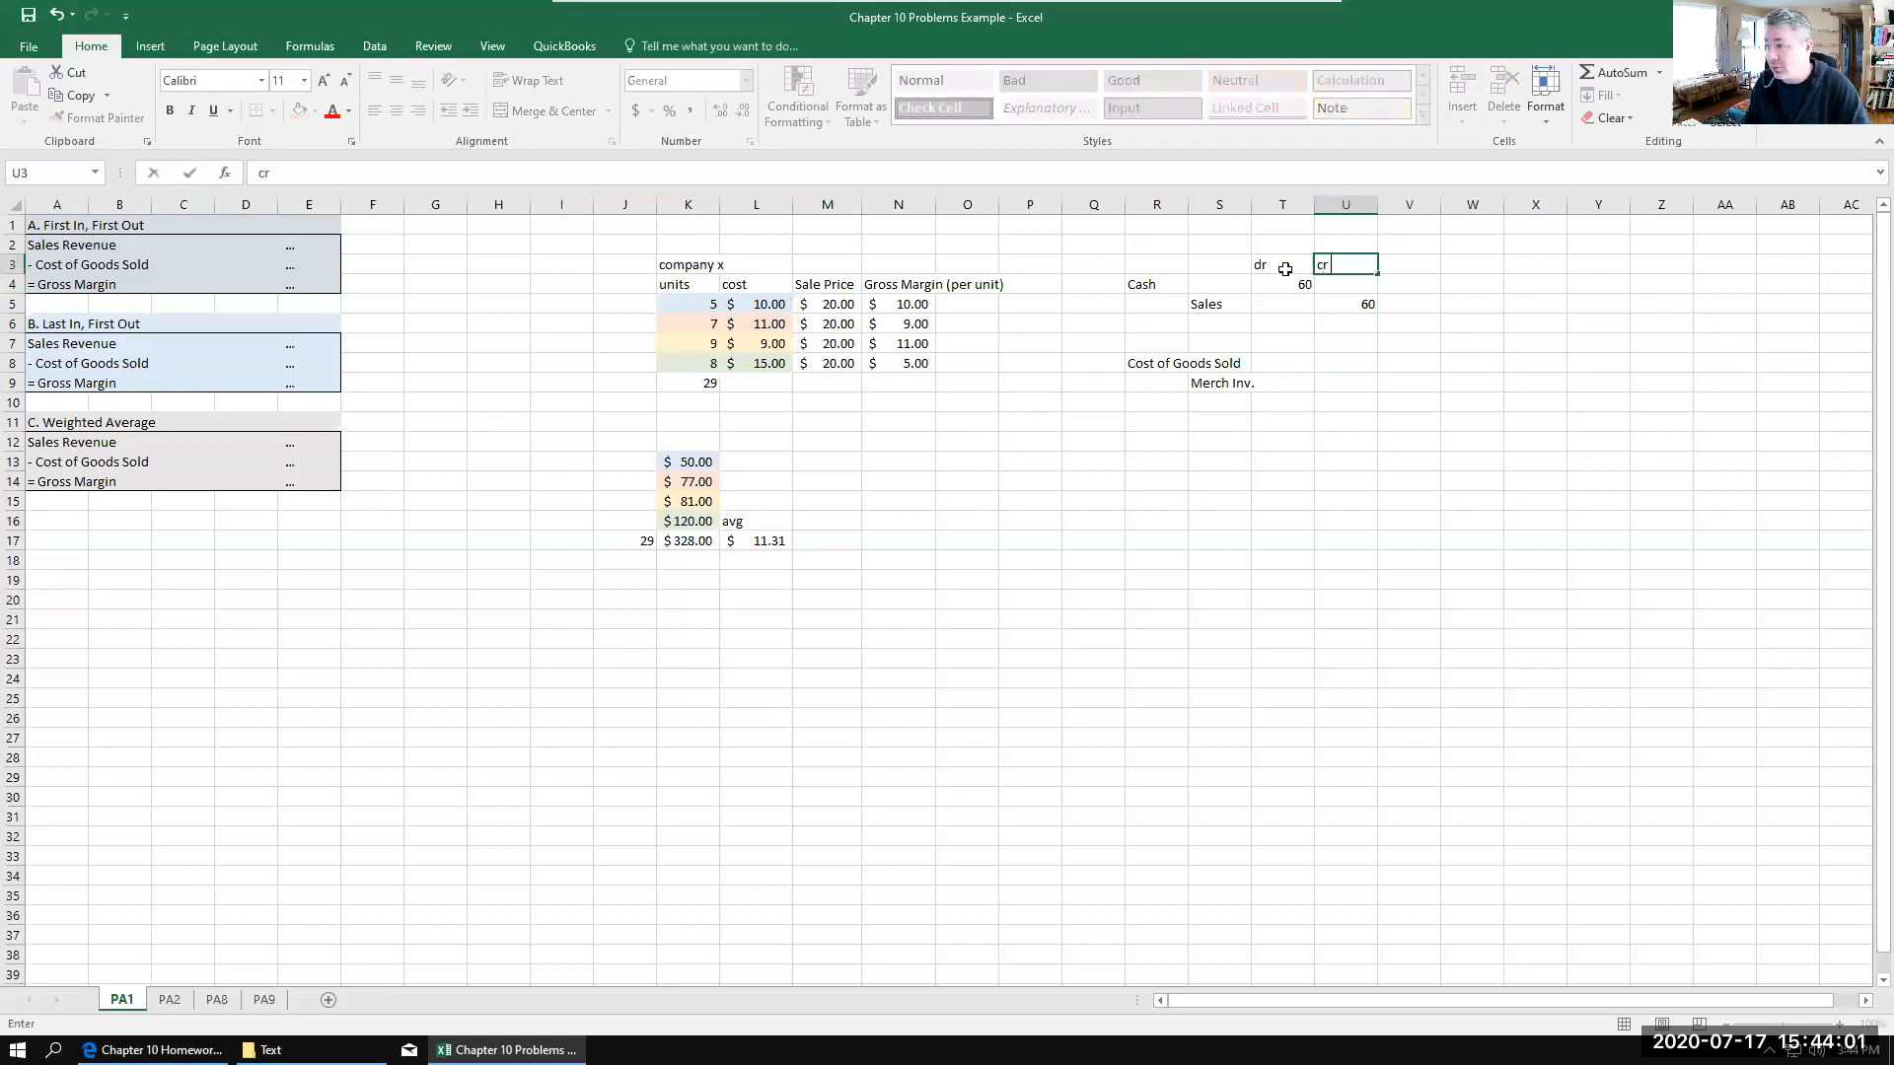
click(1327, 383)
Step: Center and underline the dr and cr headings in T3:U3
drag(1280, 264, 1322, 265)
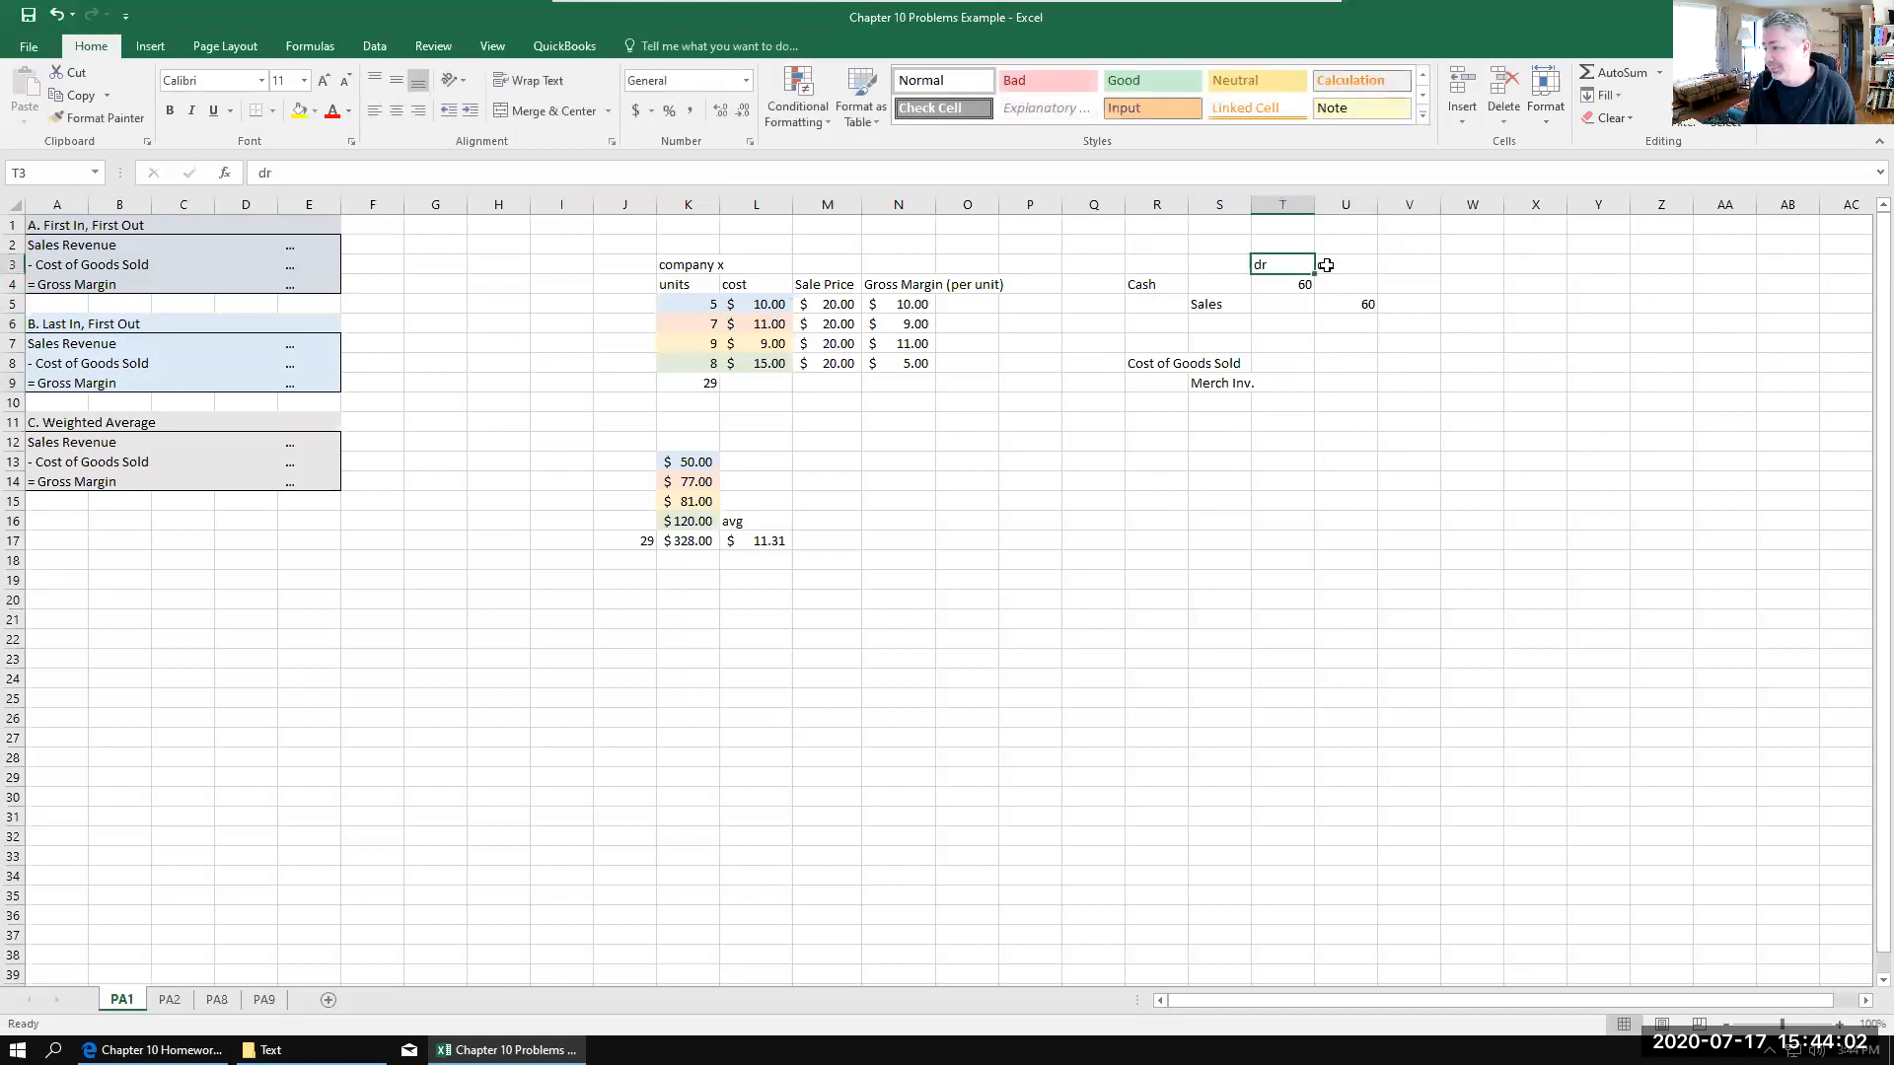
click(397, 111)
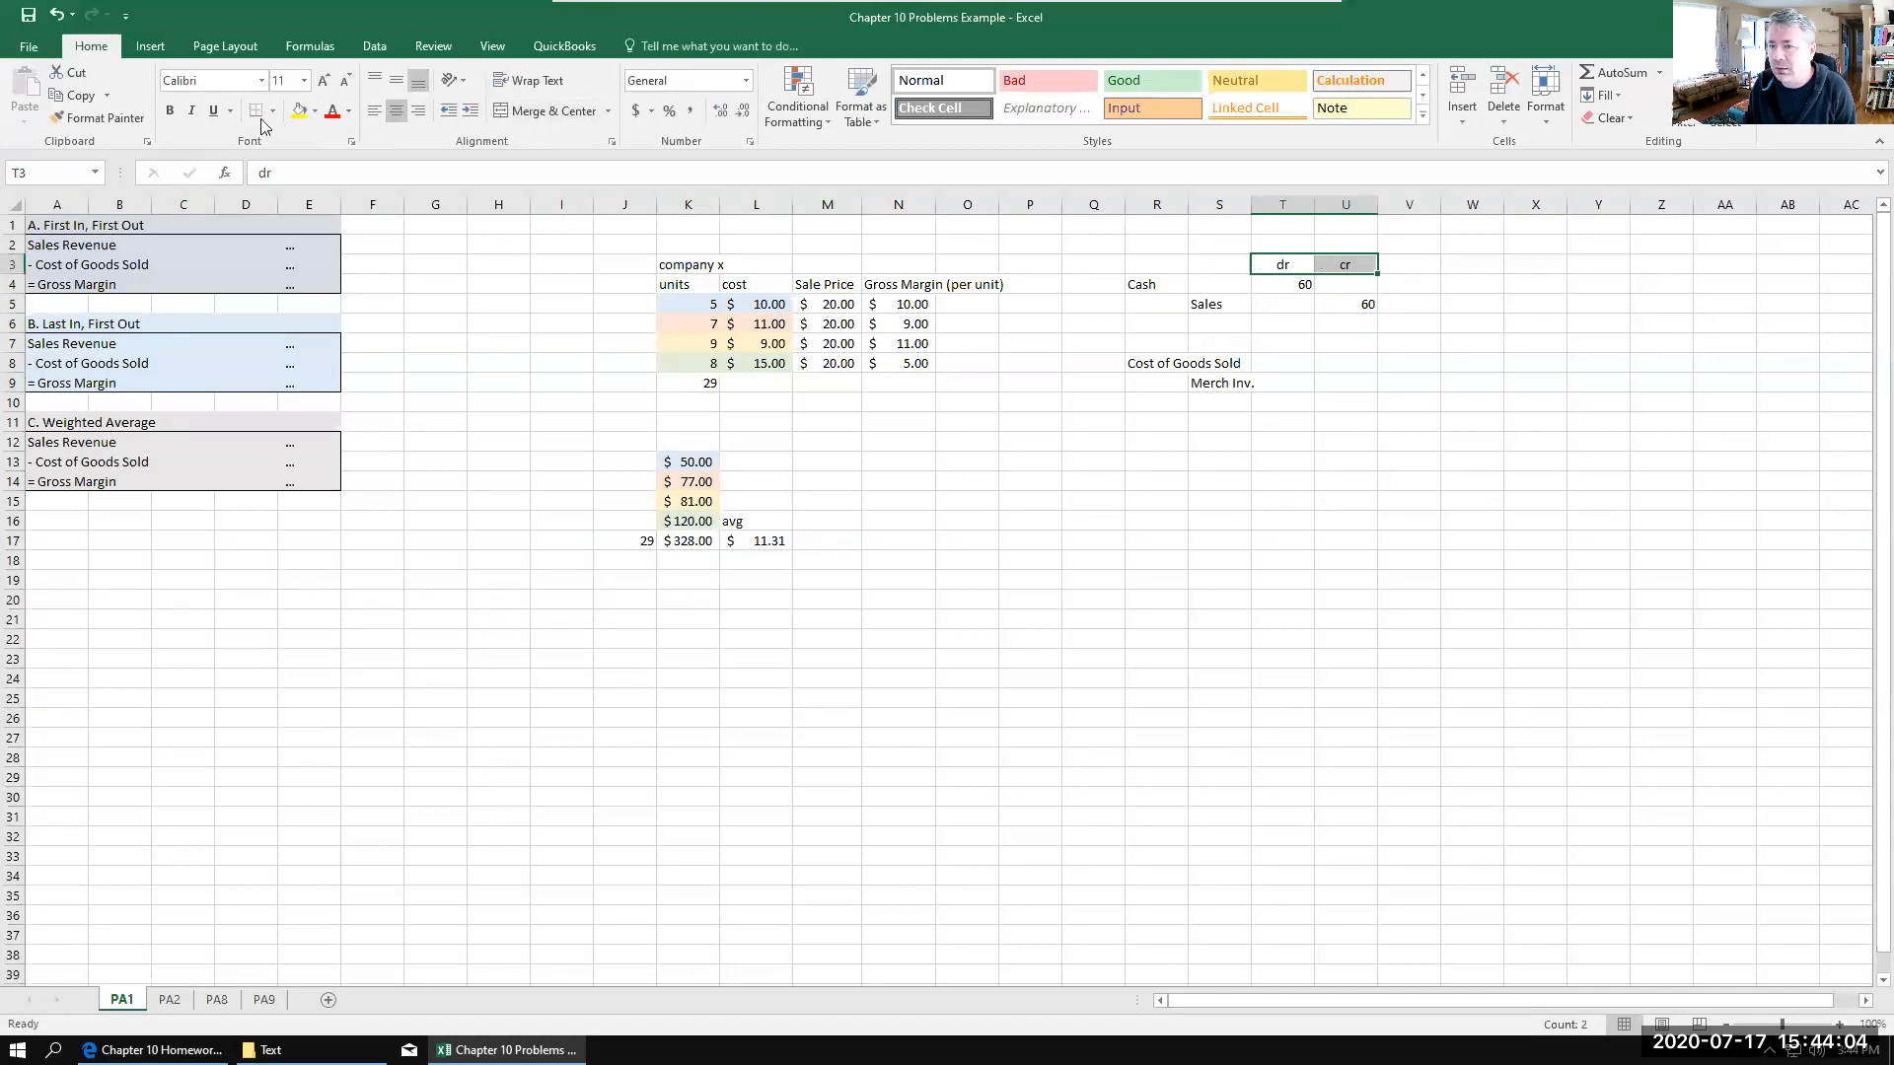
click(215, 111)
click(1304, 486)
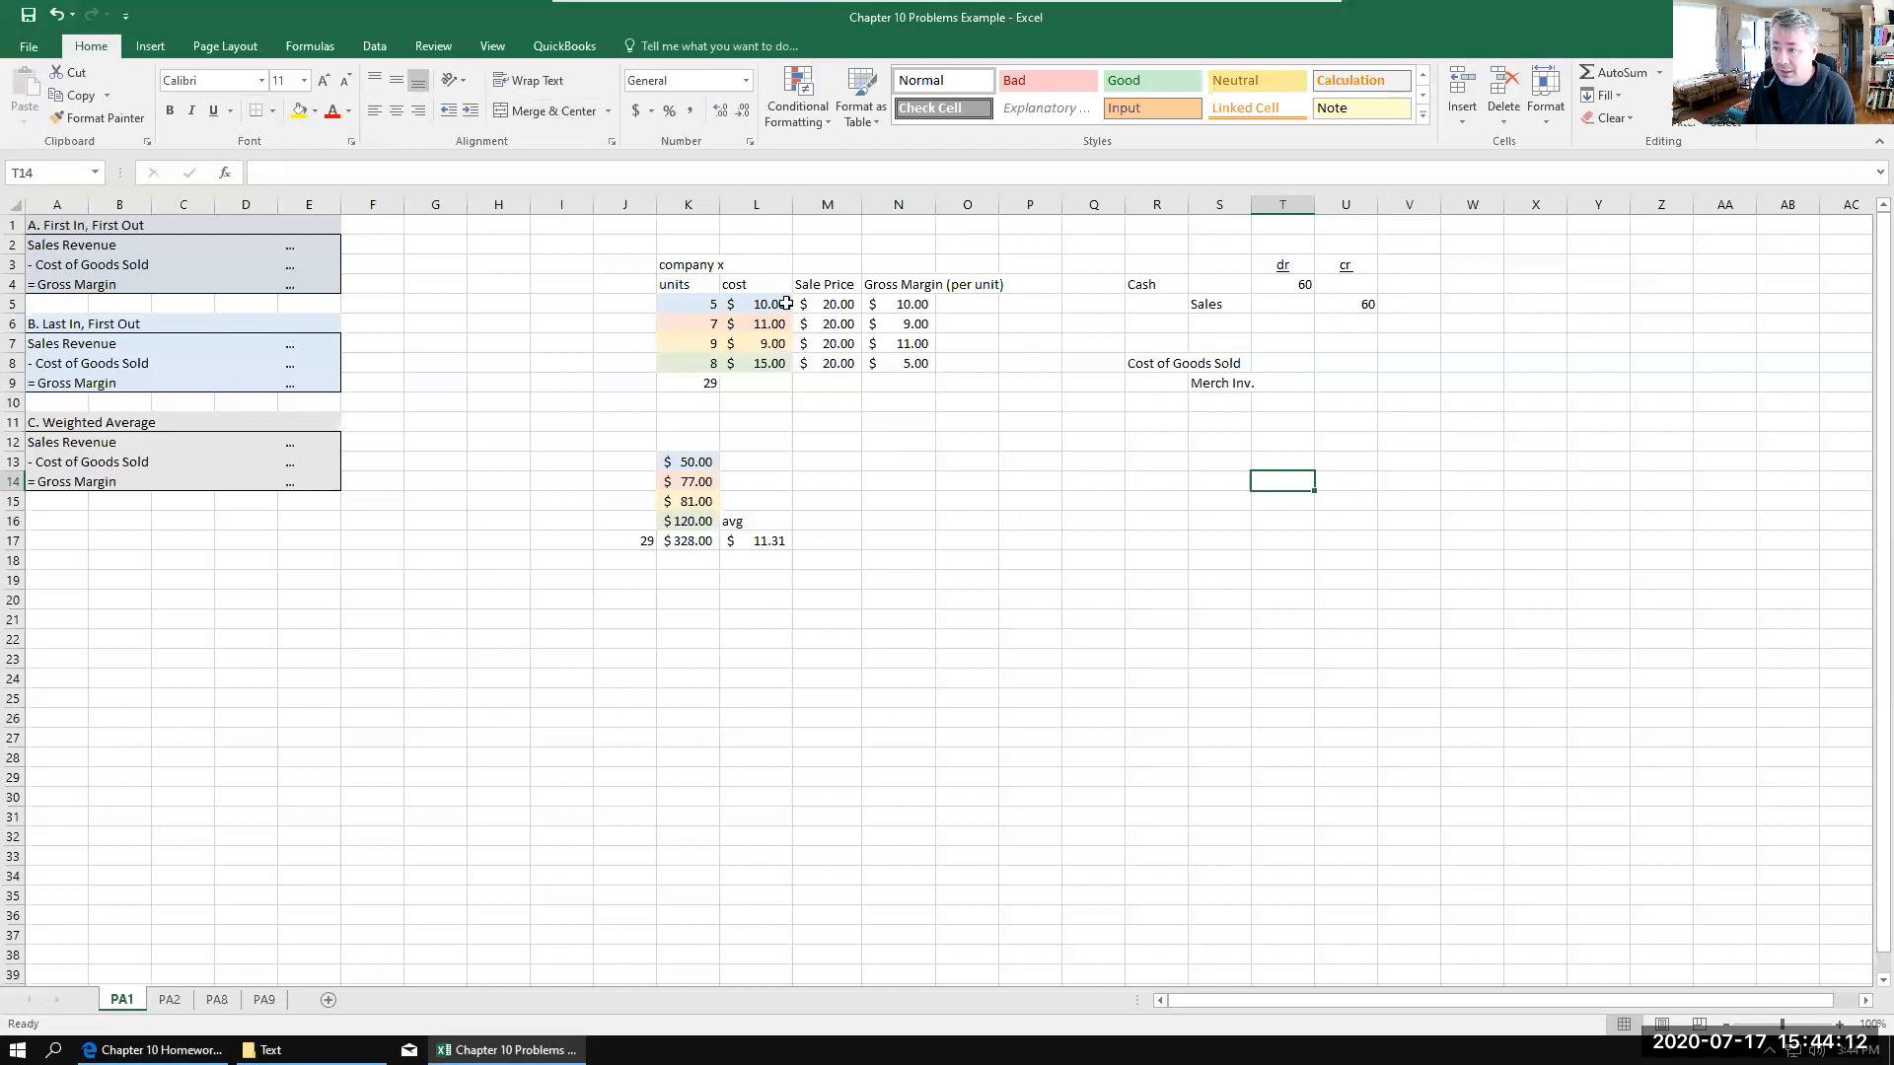
Step: Record the cost amounts, entering 10 for Cost of Goods Sold in T8 and 10 for Merch Inv. in U9
click(1278, 364)
text(10)
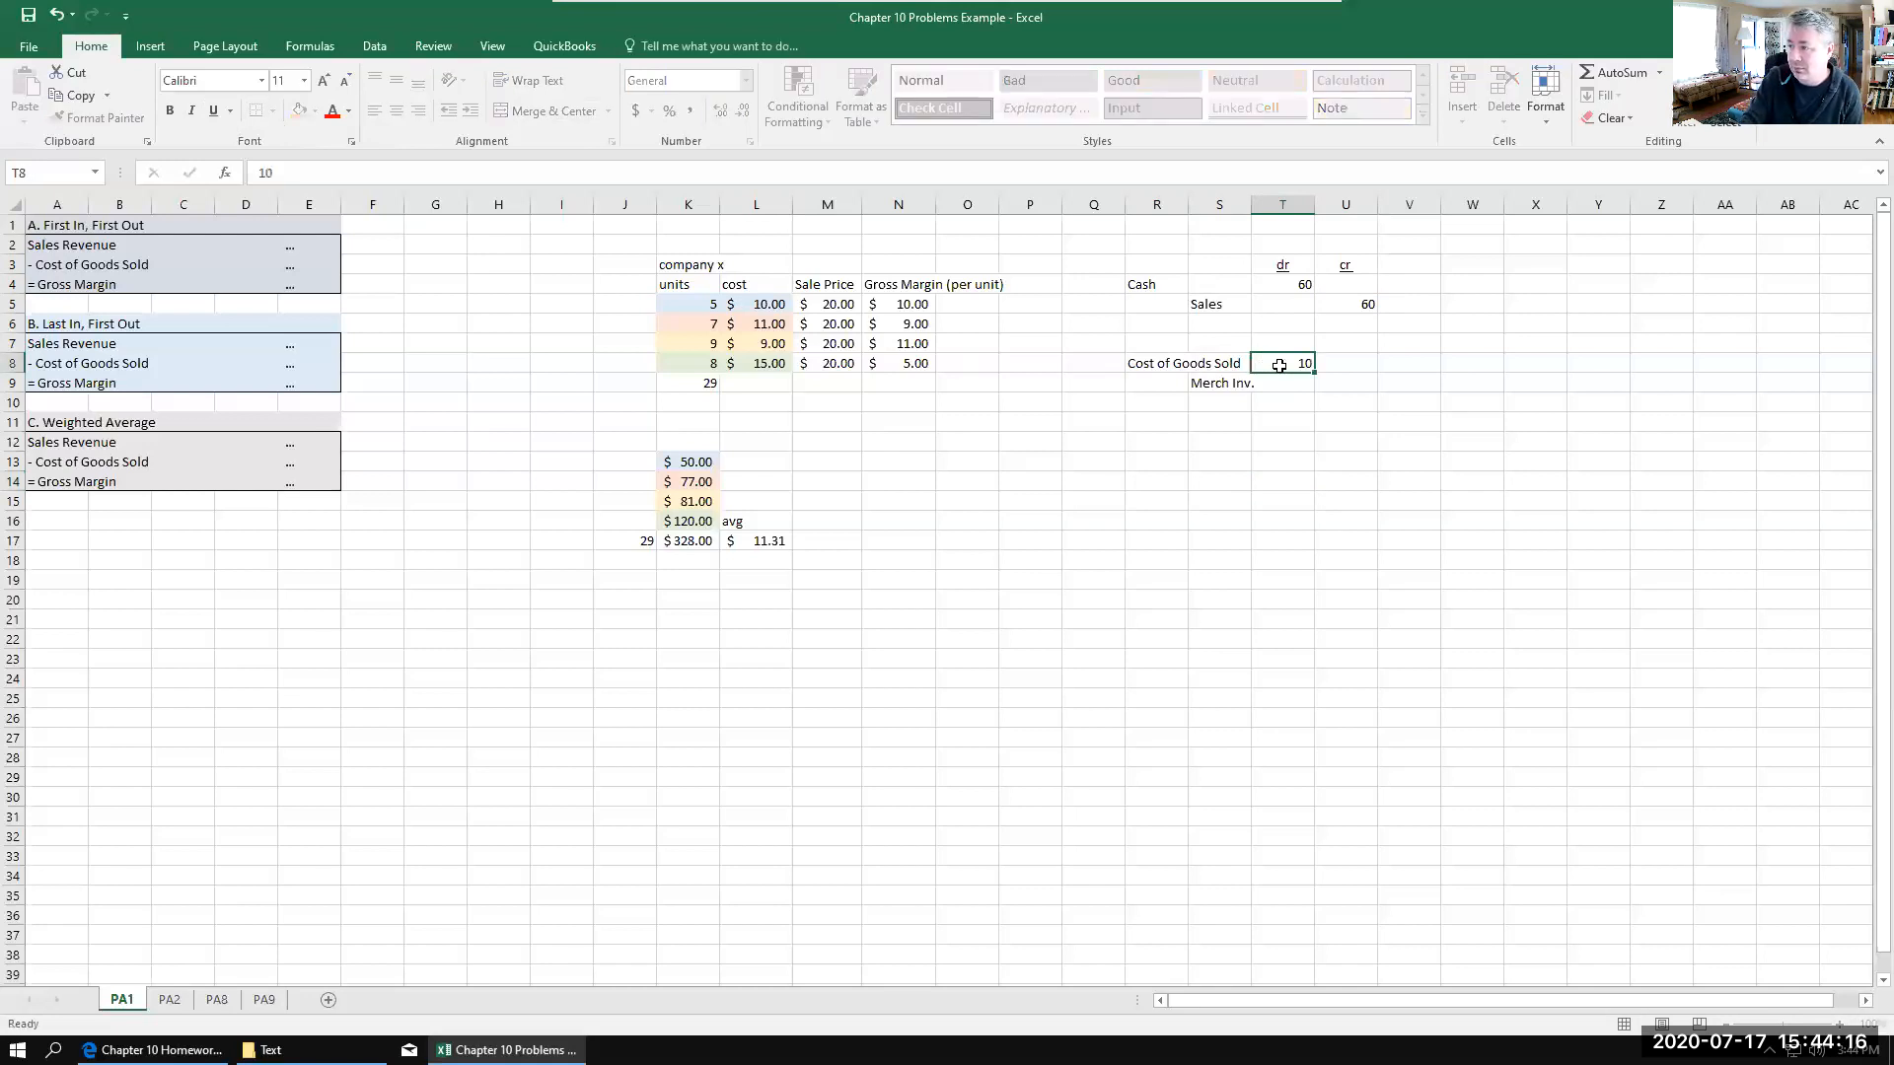
key(Return)
key(Right)
text(10)
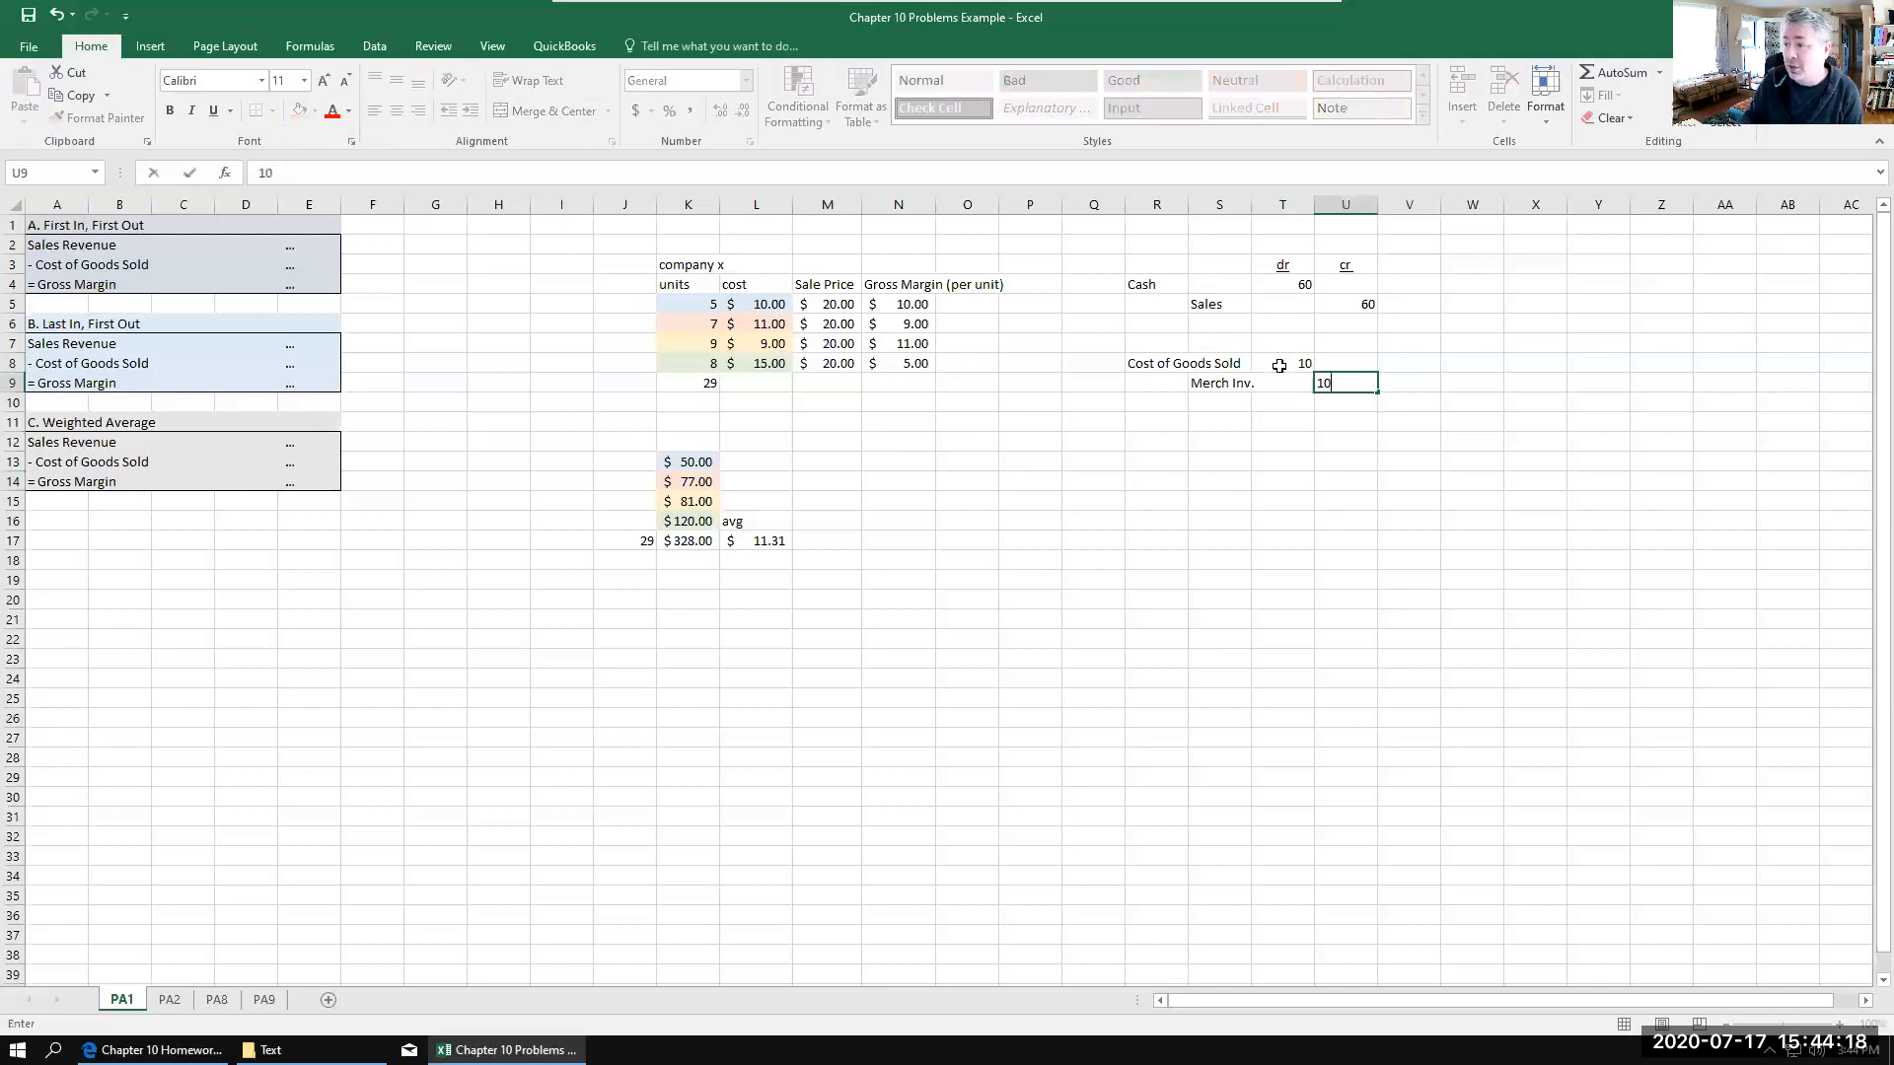
Step: Enter 3 in Q2, above the sale and cost journal entries
click(1158, 539)
click(1084, 244)
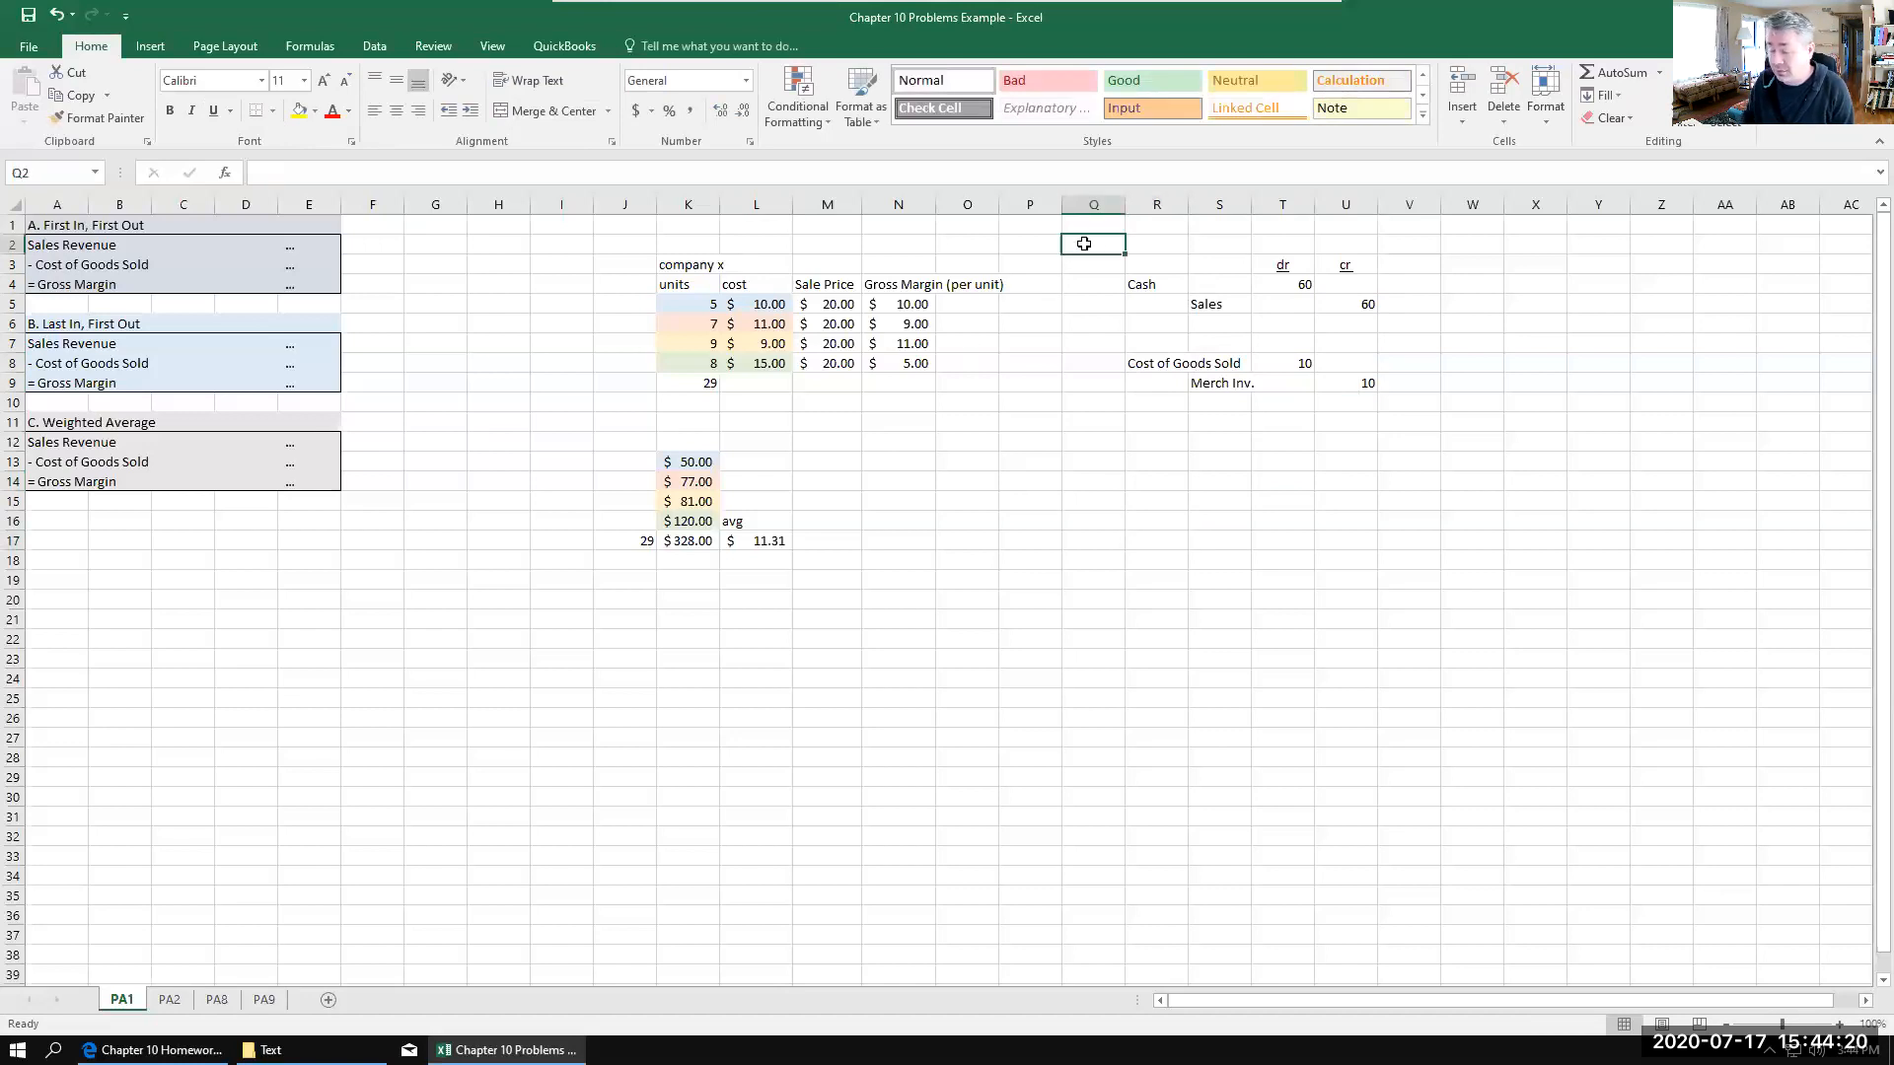
text(3)
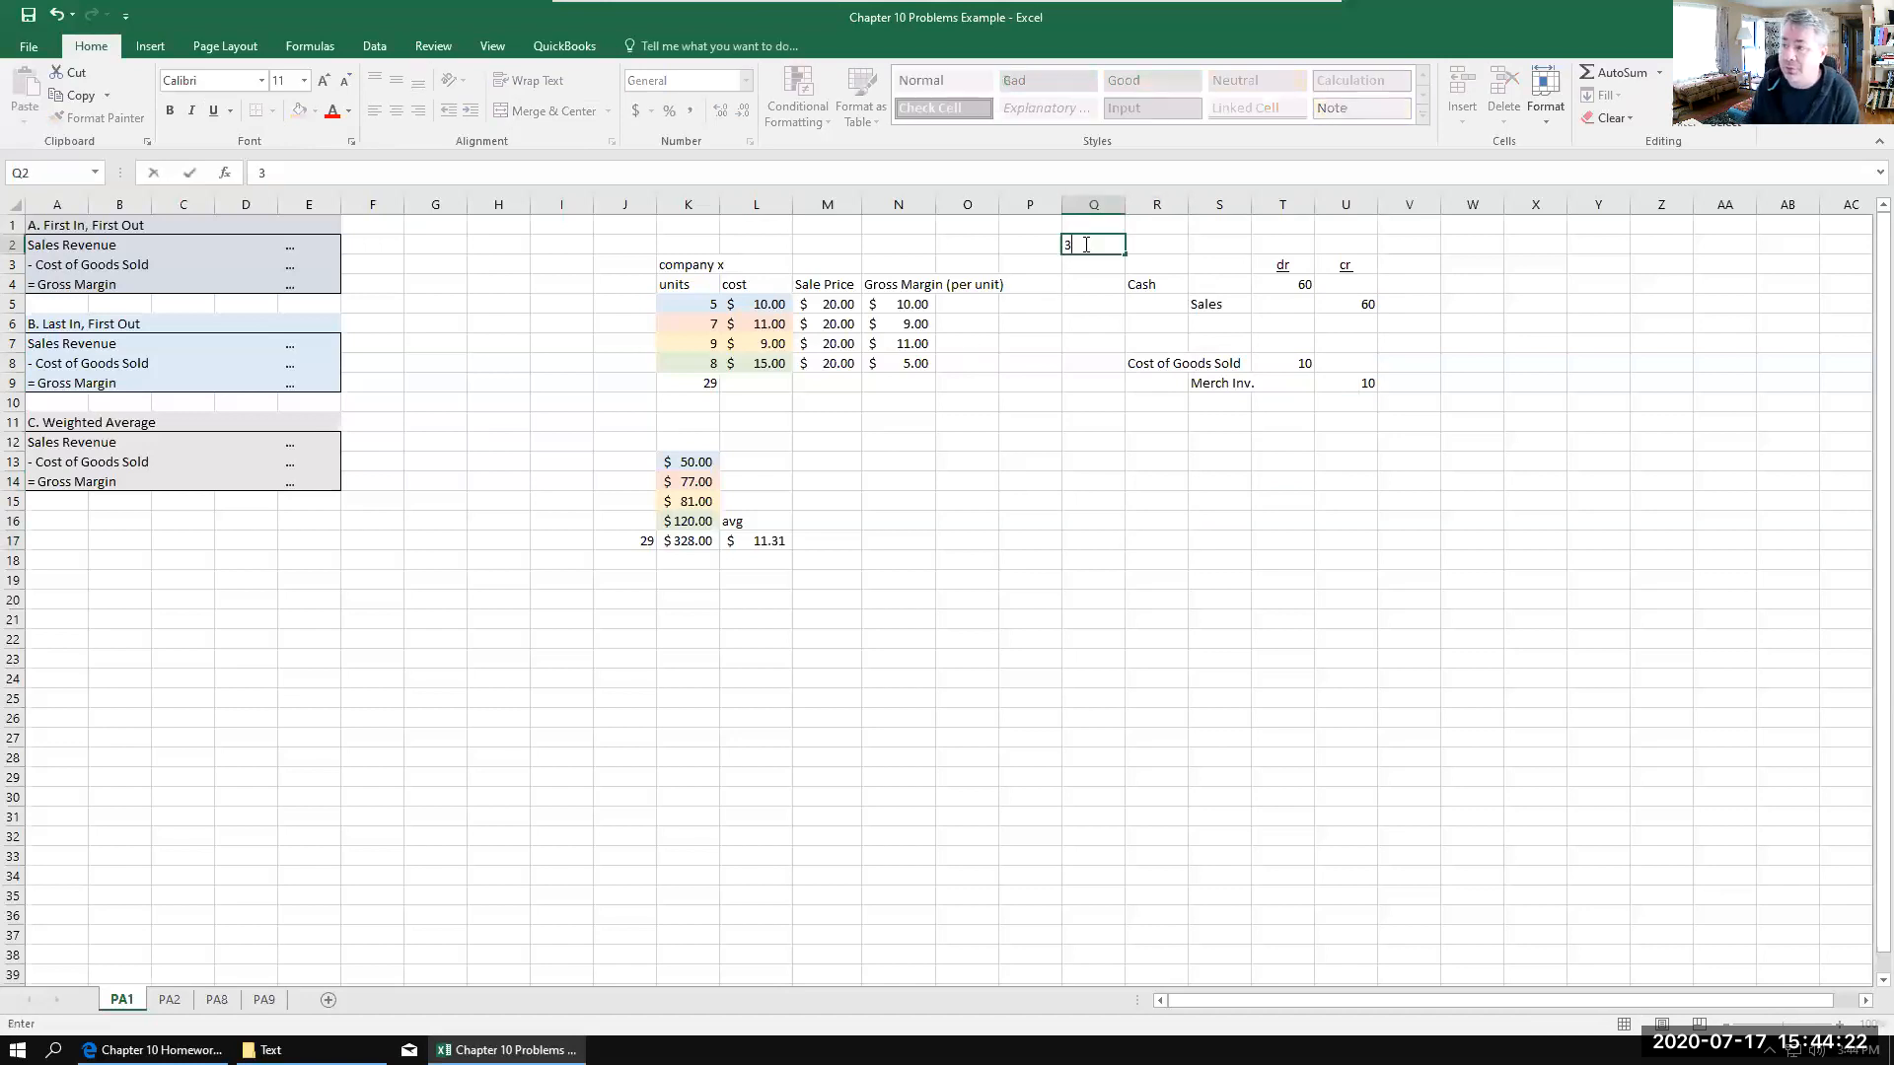
click(1174, 405)
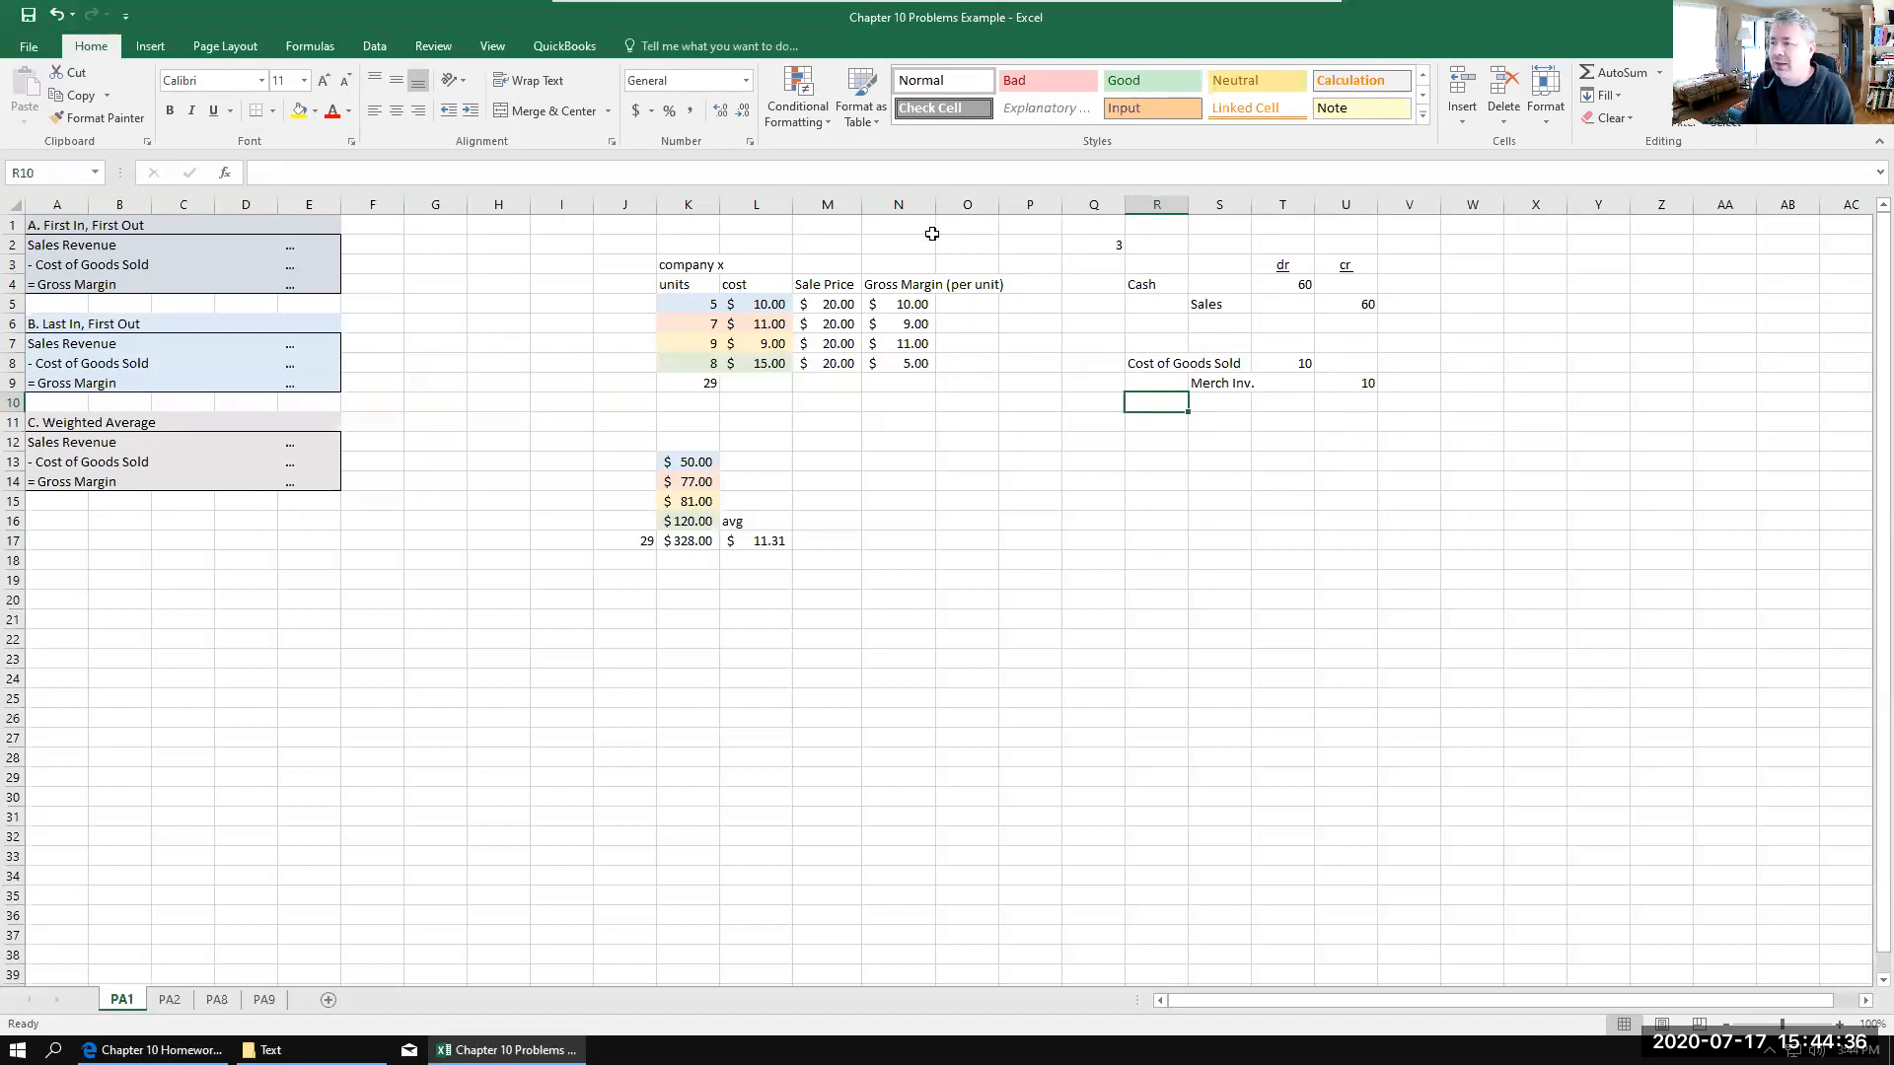
Step: Clear the 3 from Q2 and look up problem PA1 in the Chapter 10 Homework PDF
click(1110, 248)
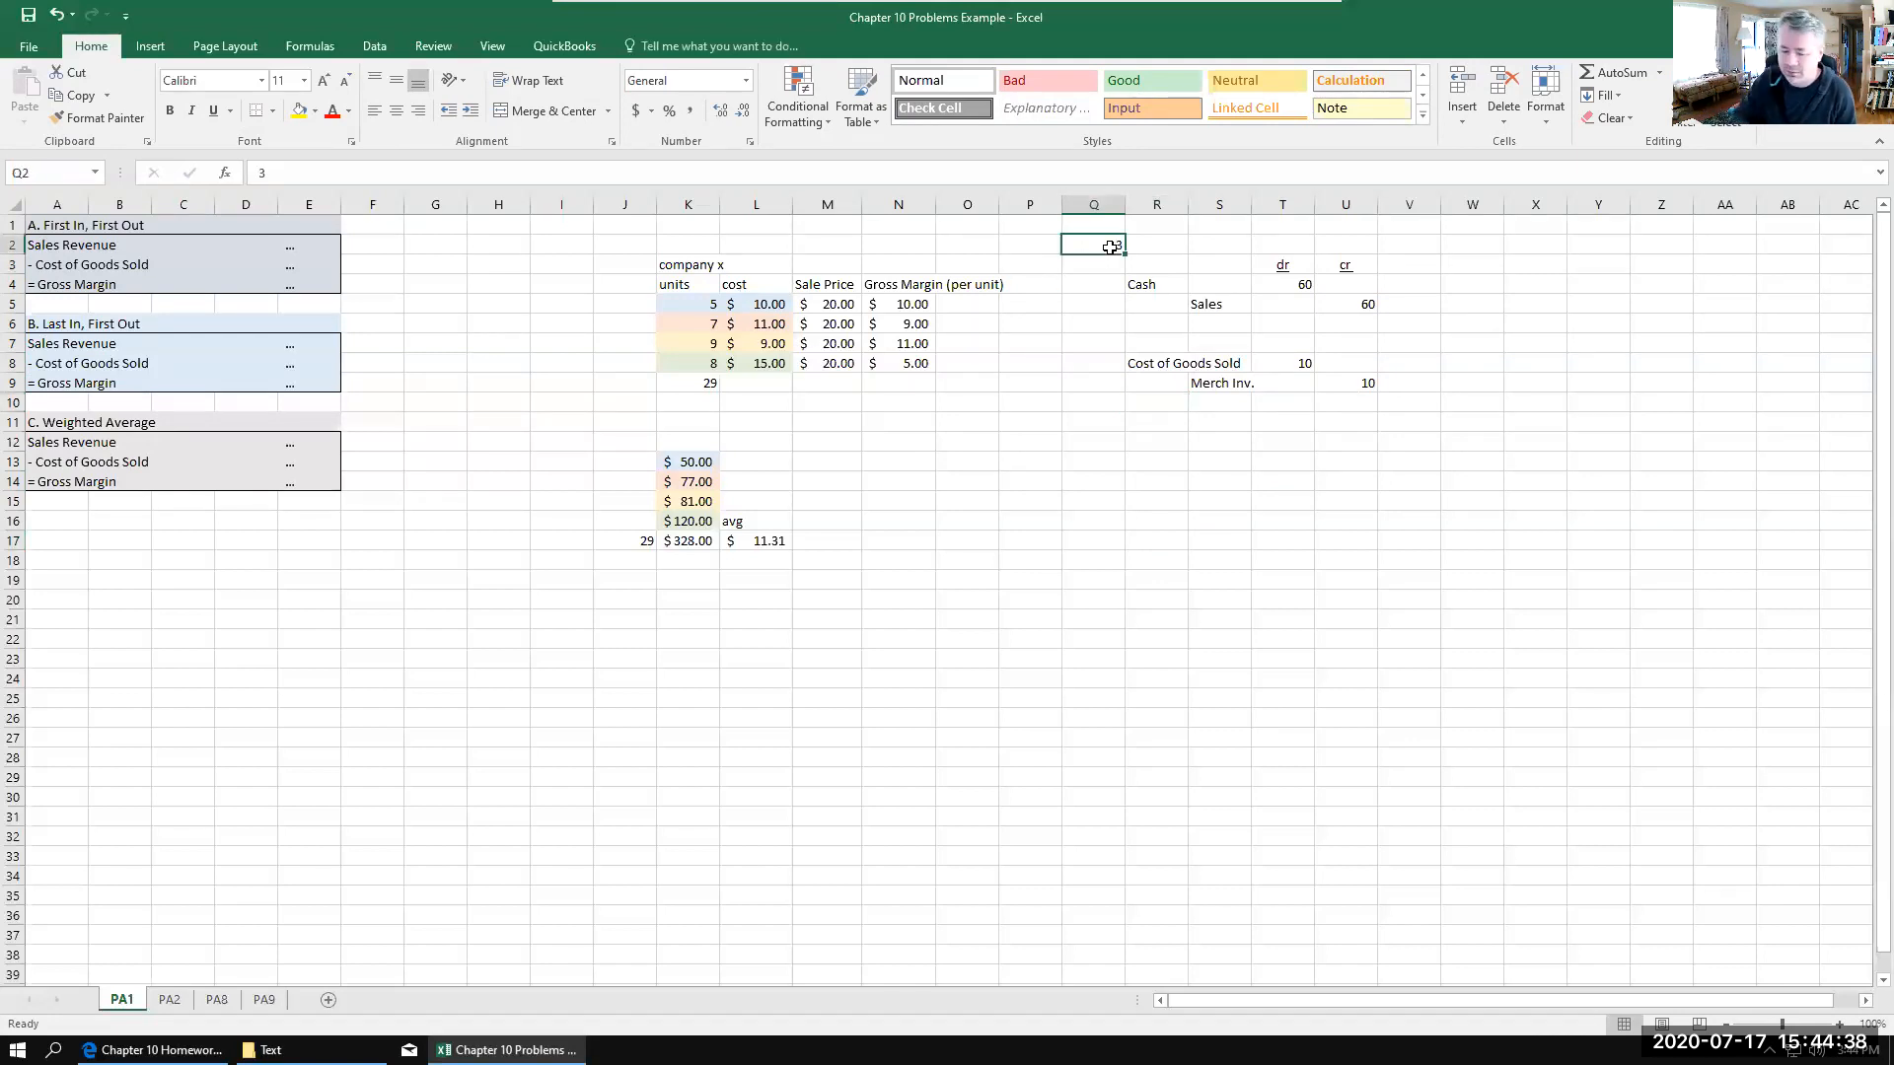
key(BackSpace)
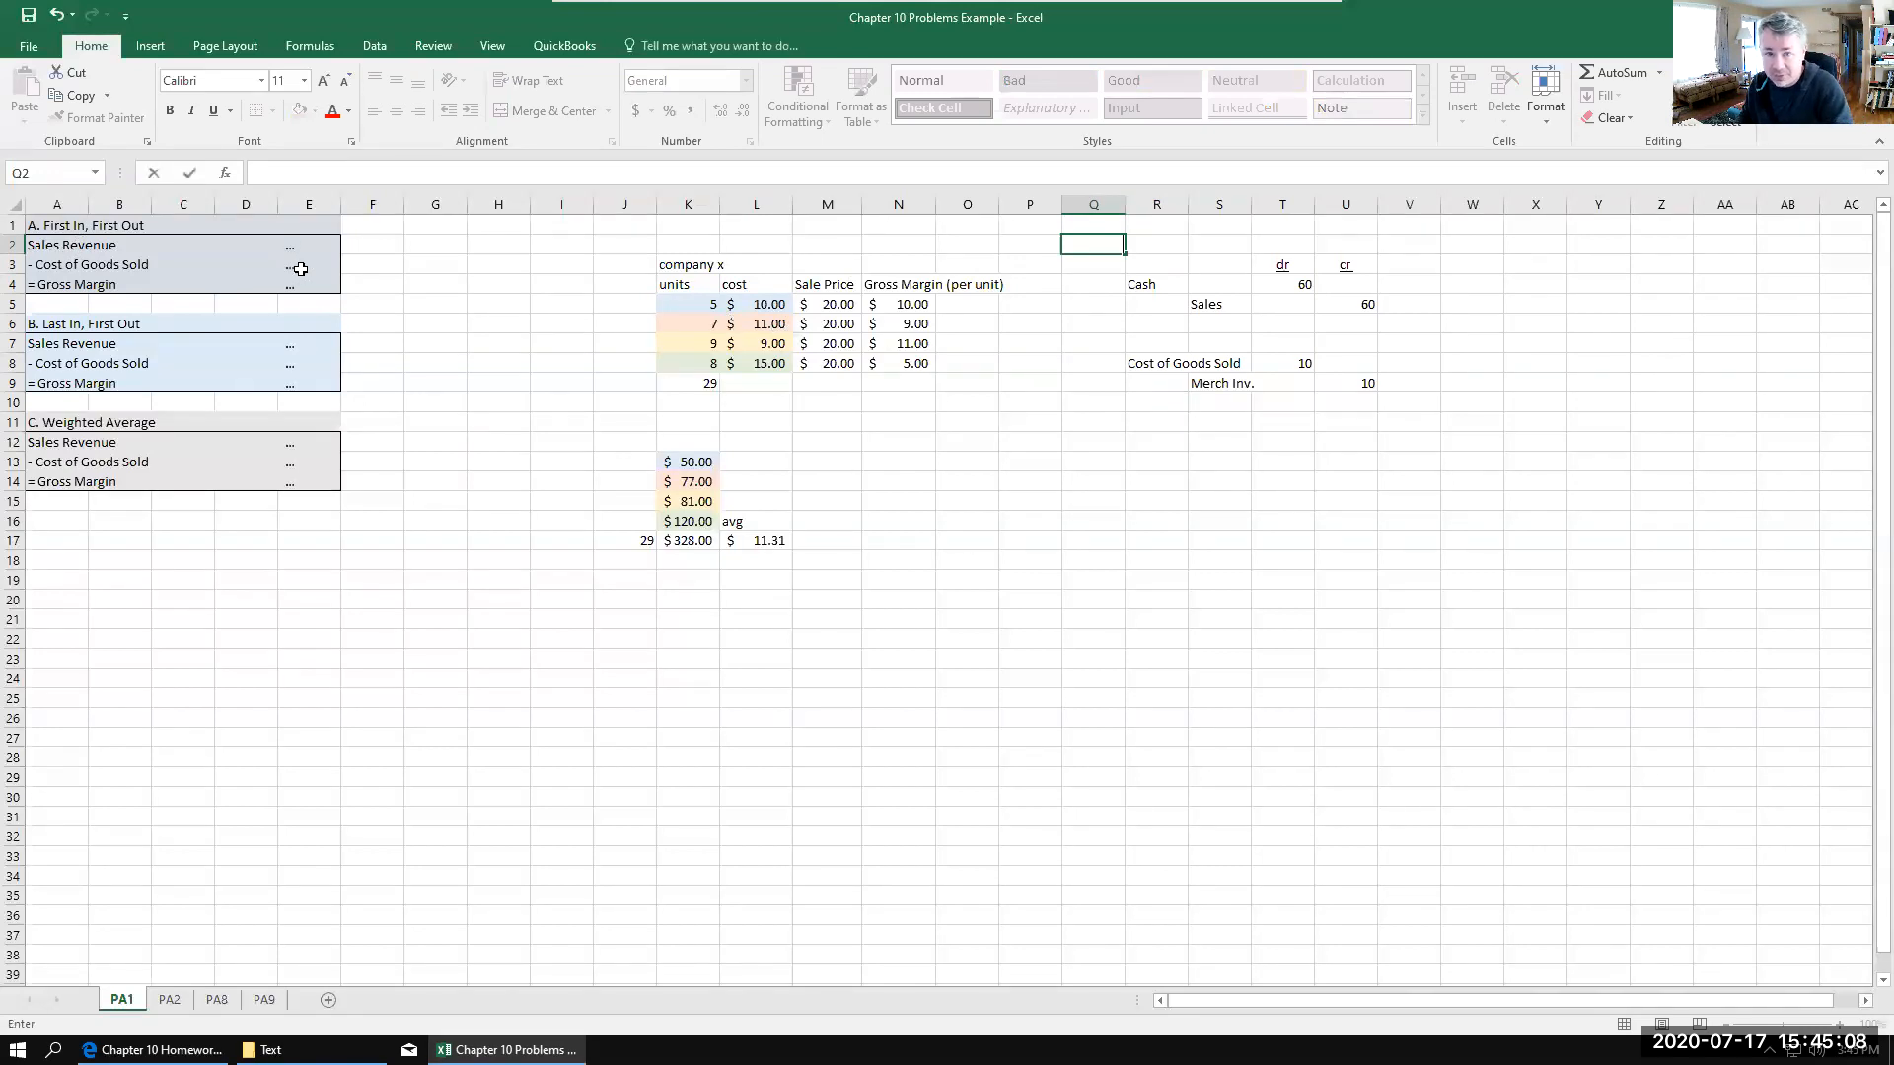
click(153, 1050)
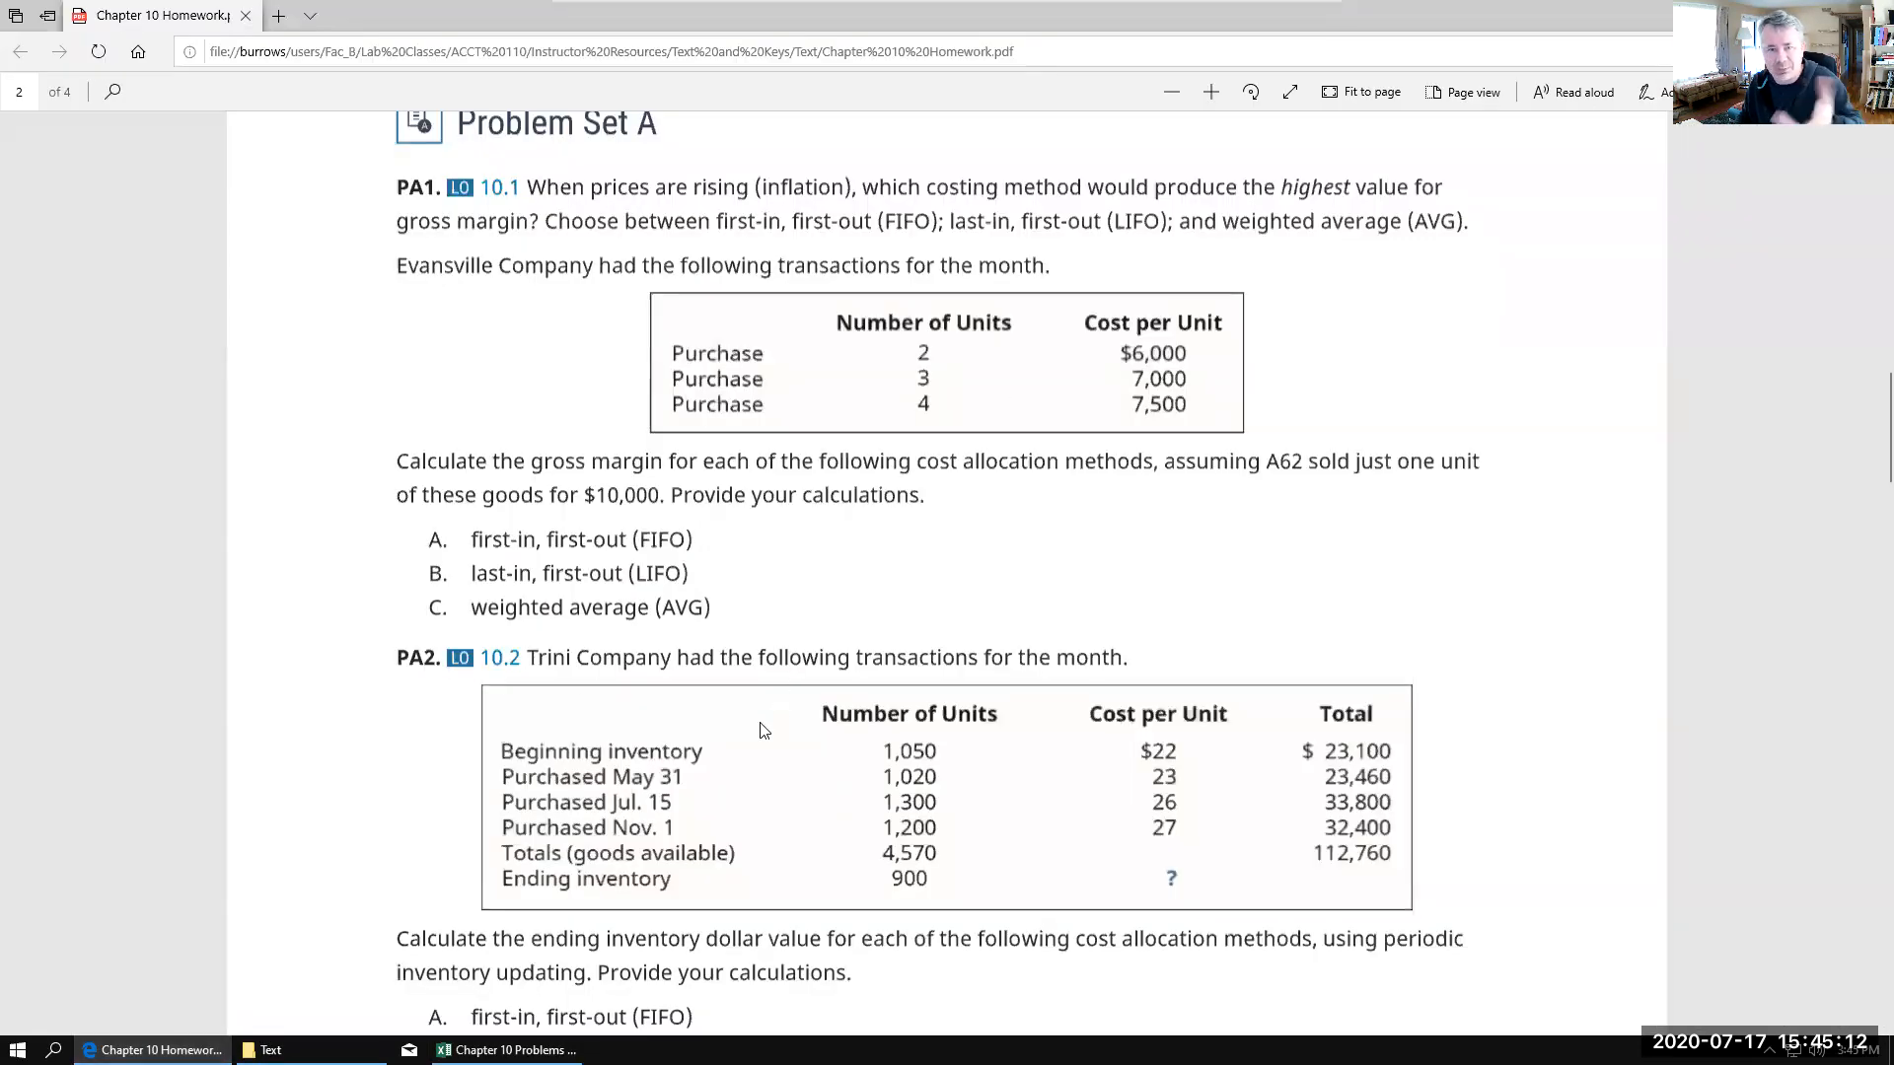
click(513, 1051)
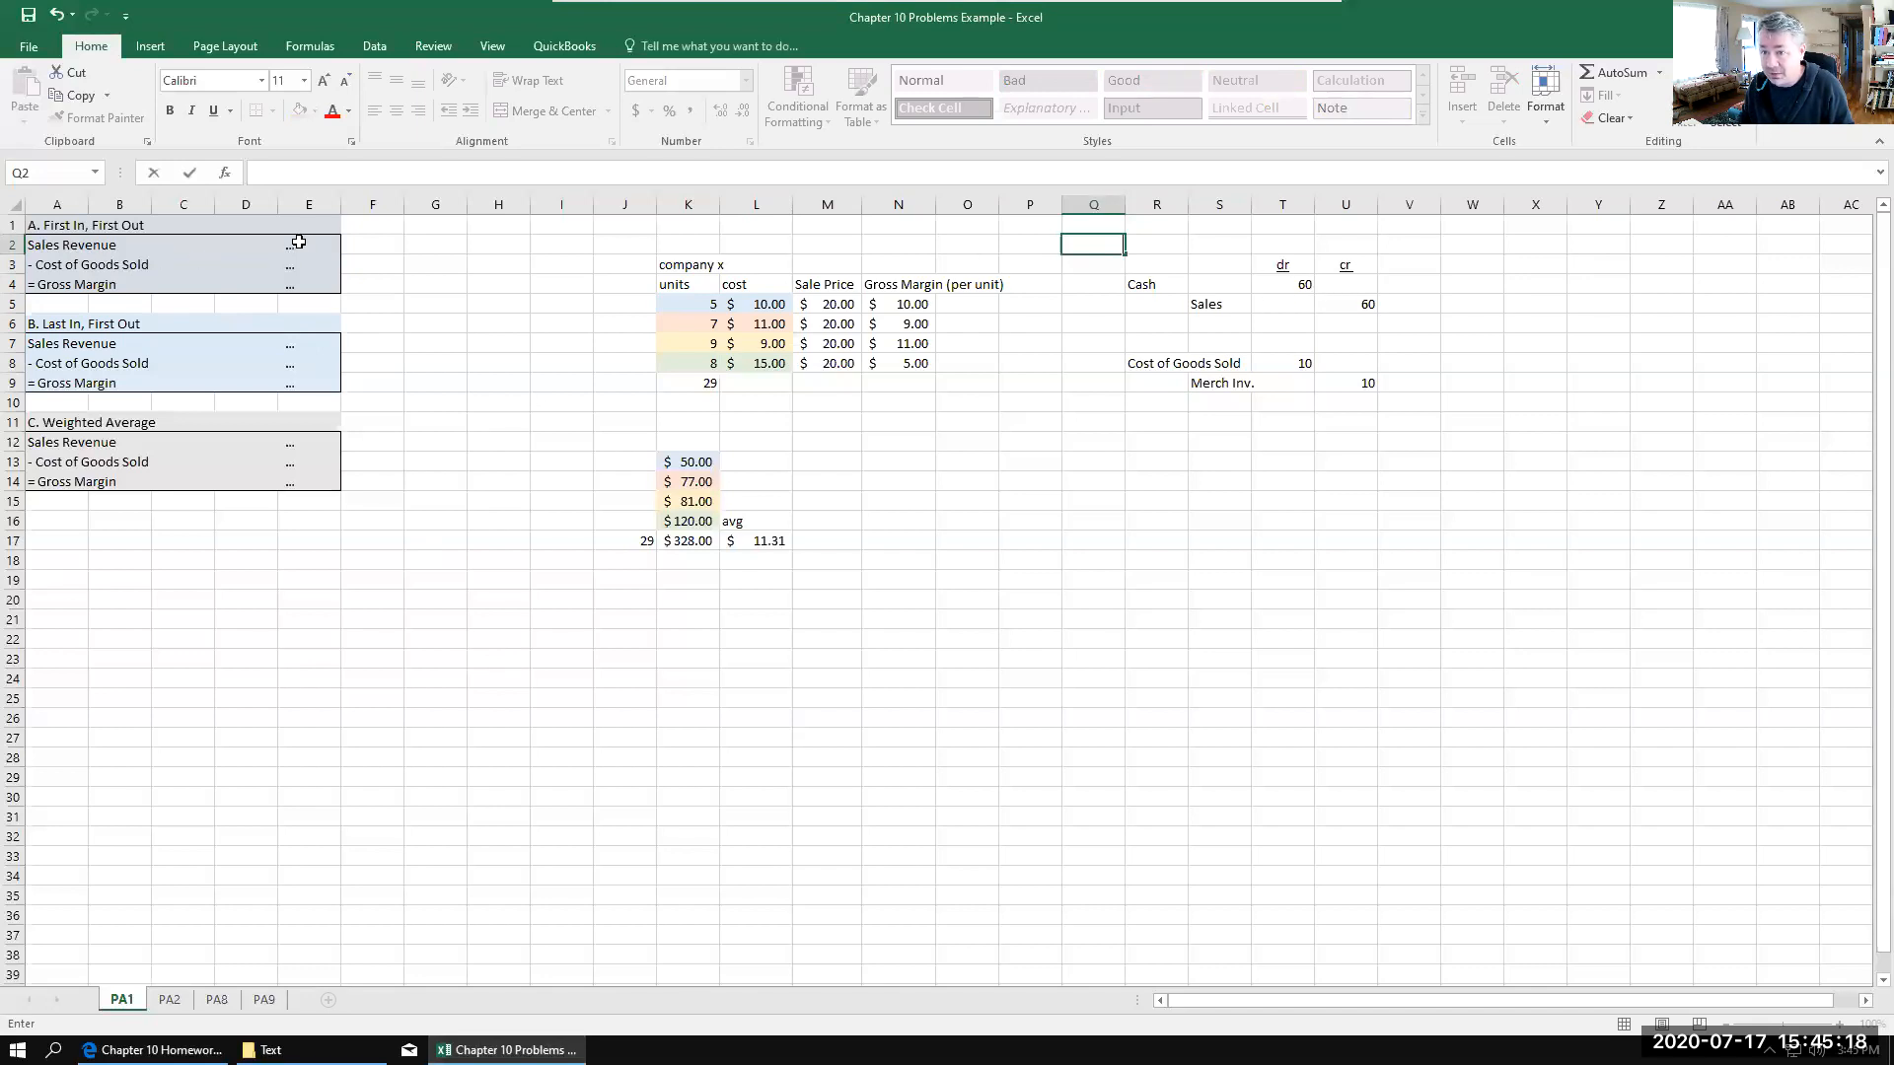
Step: Change the cost entry to 30 for Cost of Goods Sold in T8 and 30 for Merch Inv. in U9
click(1302, 364)
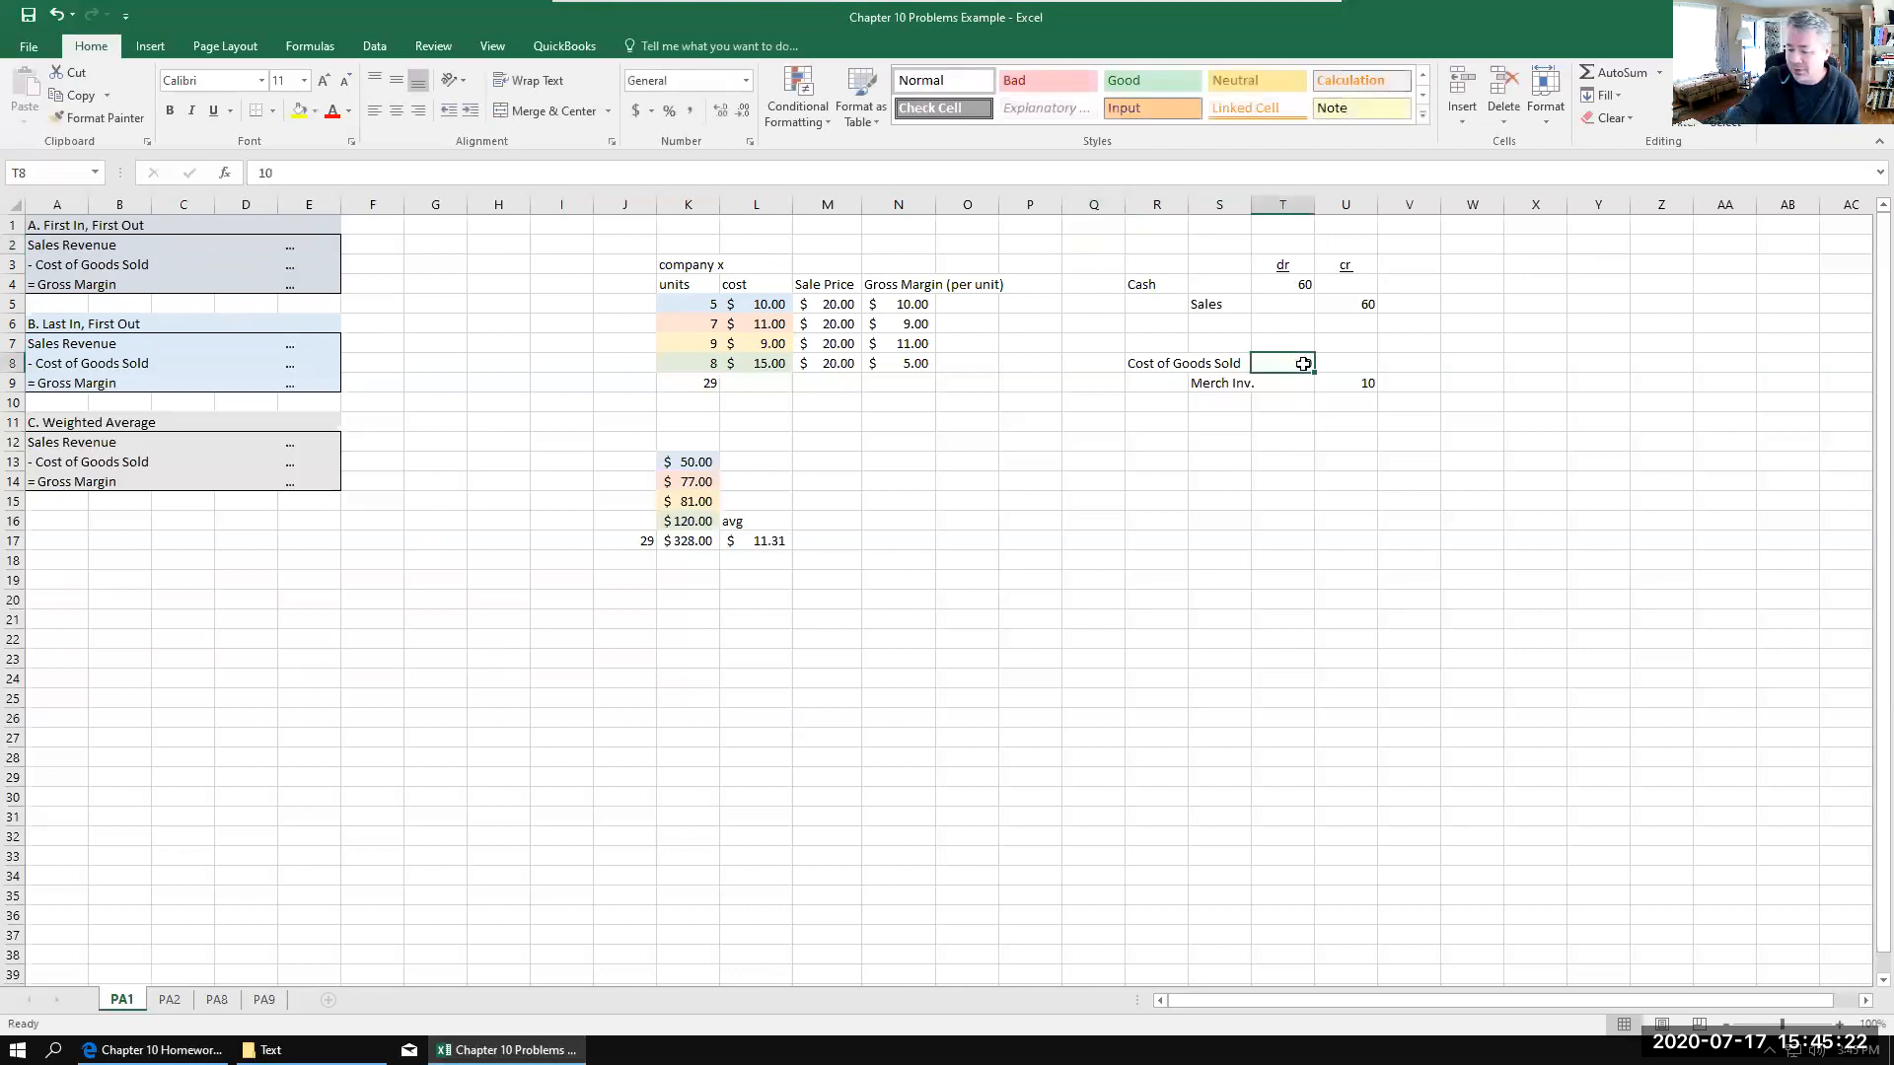
text(3)
key(Tab)
key(Down)
text(30)
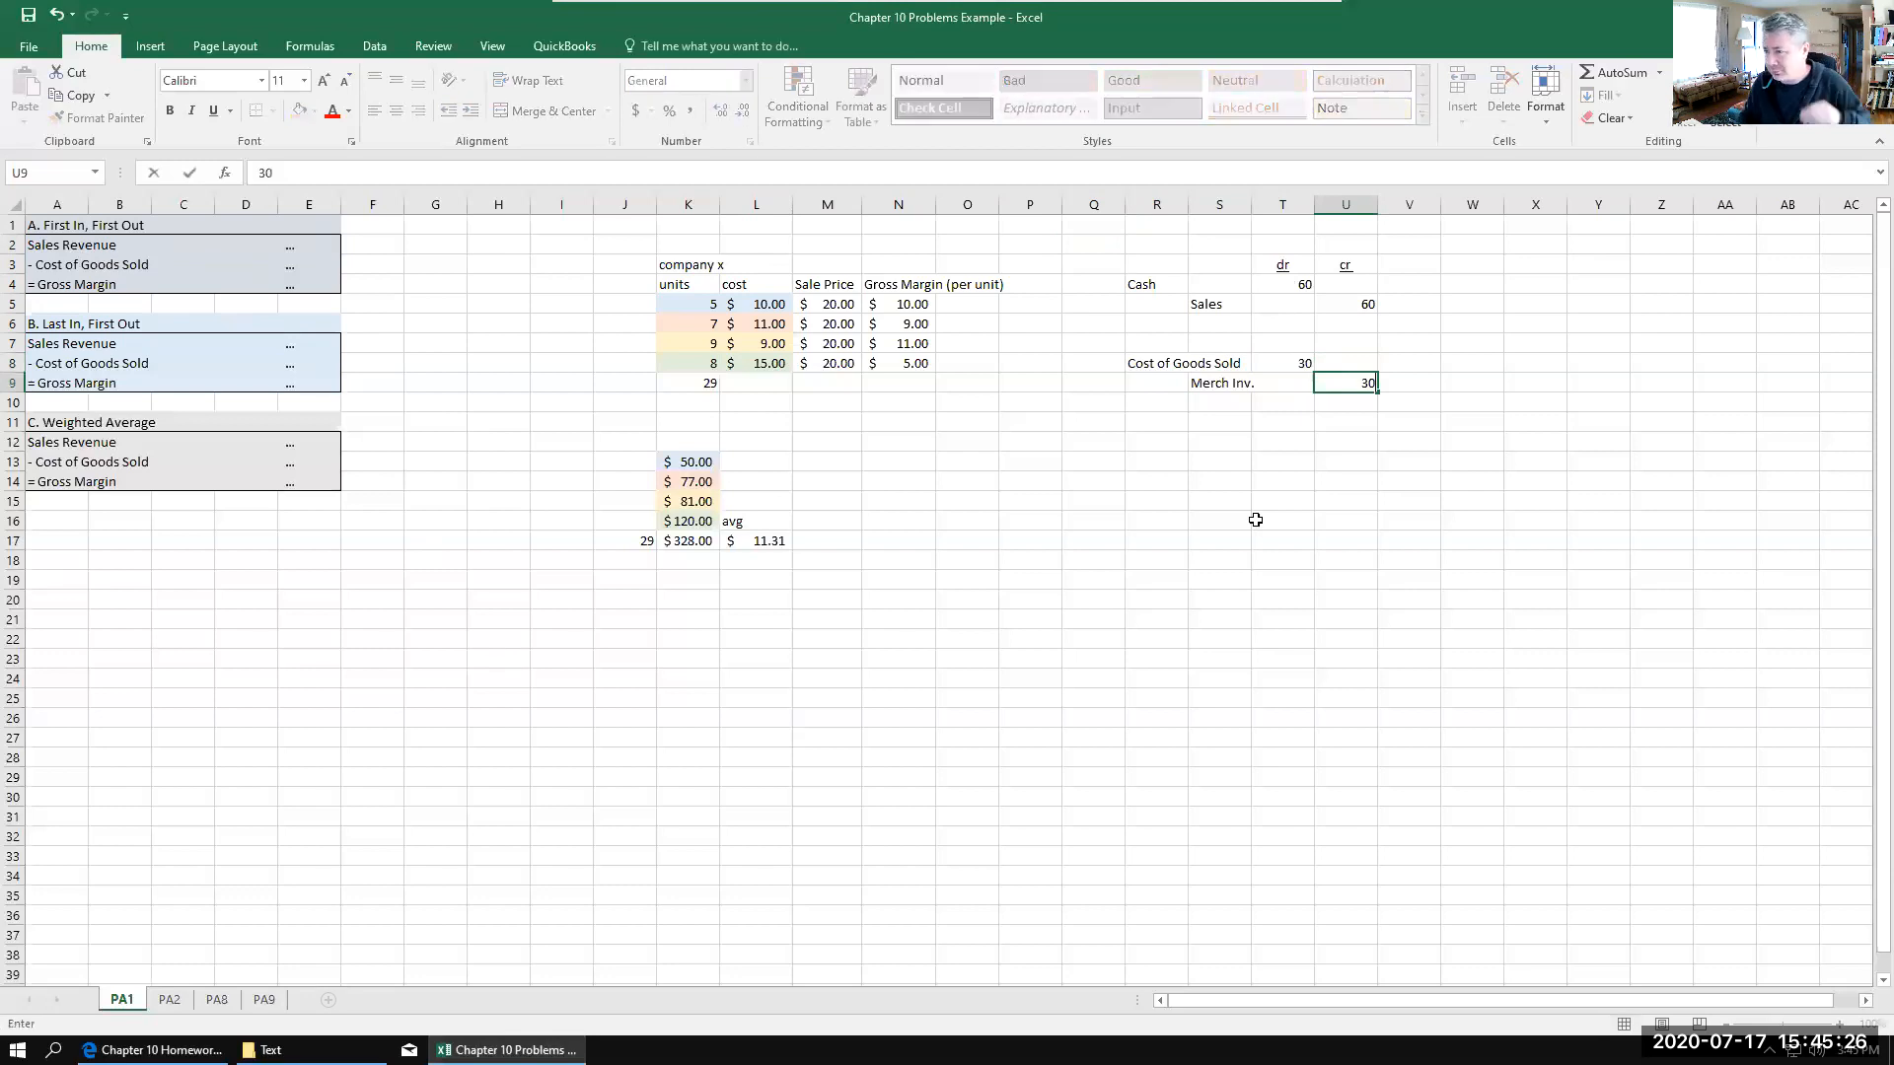
click(1281, 519)
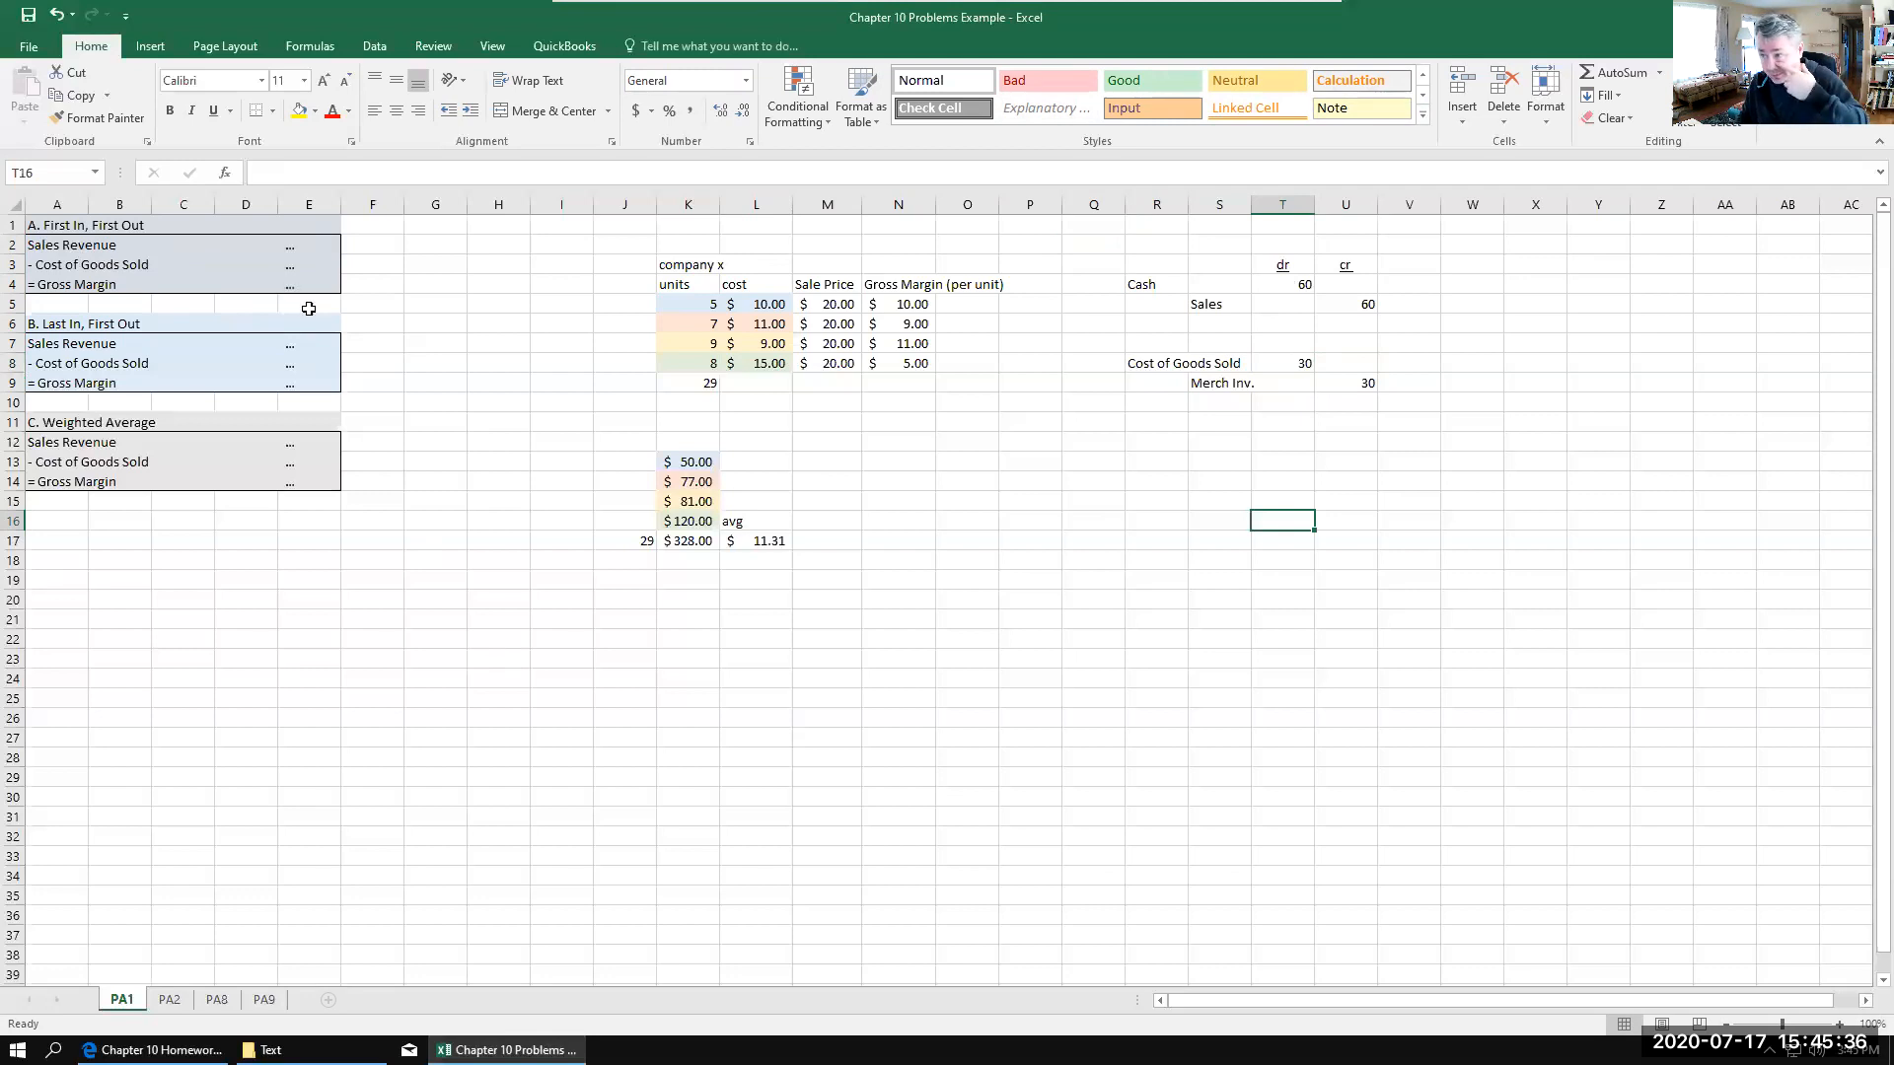
Step: Clear the cost entry amounts in T8 and U9, and enter 3 in Q2
click(1297, 368)
key(BackSpace)
click(1368, 381)
key(BackSpace)
click(1095, 249)
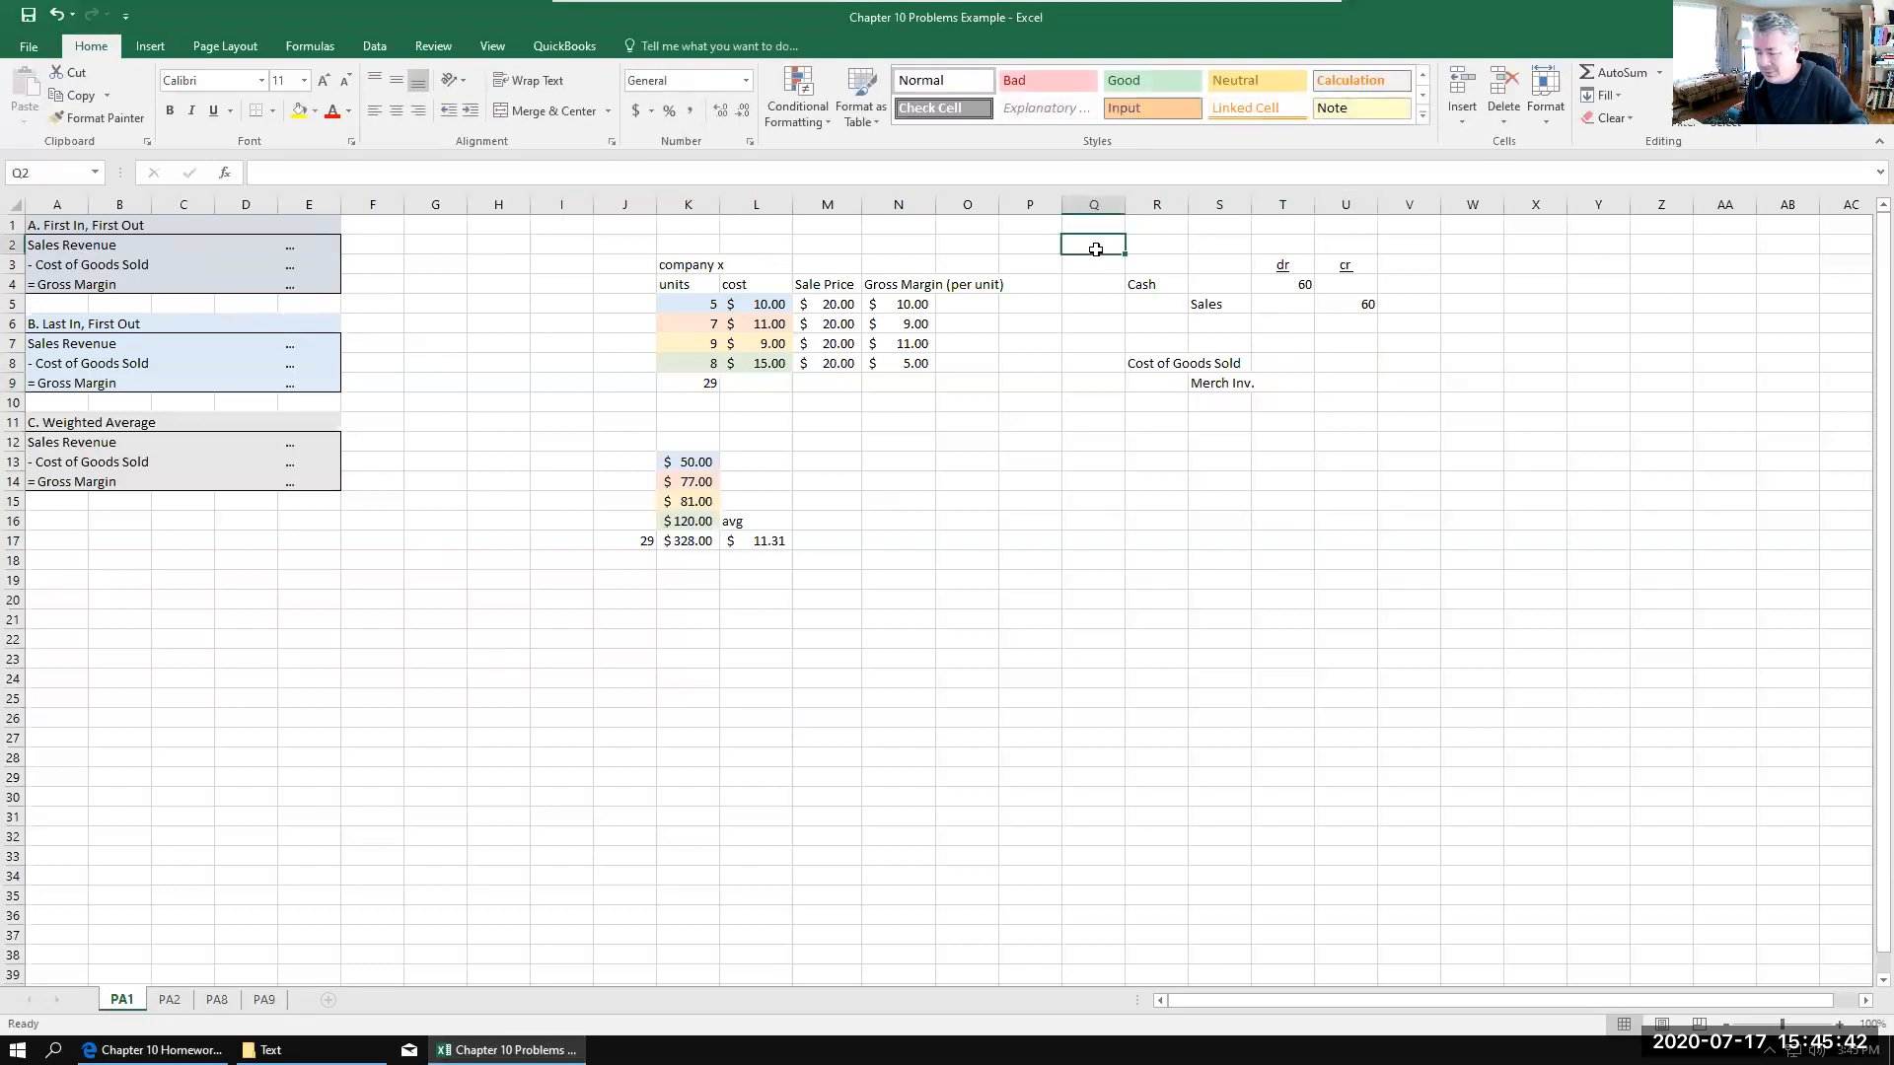
text(3)
click(1085, 383)
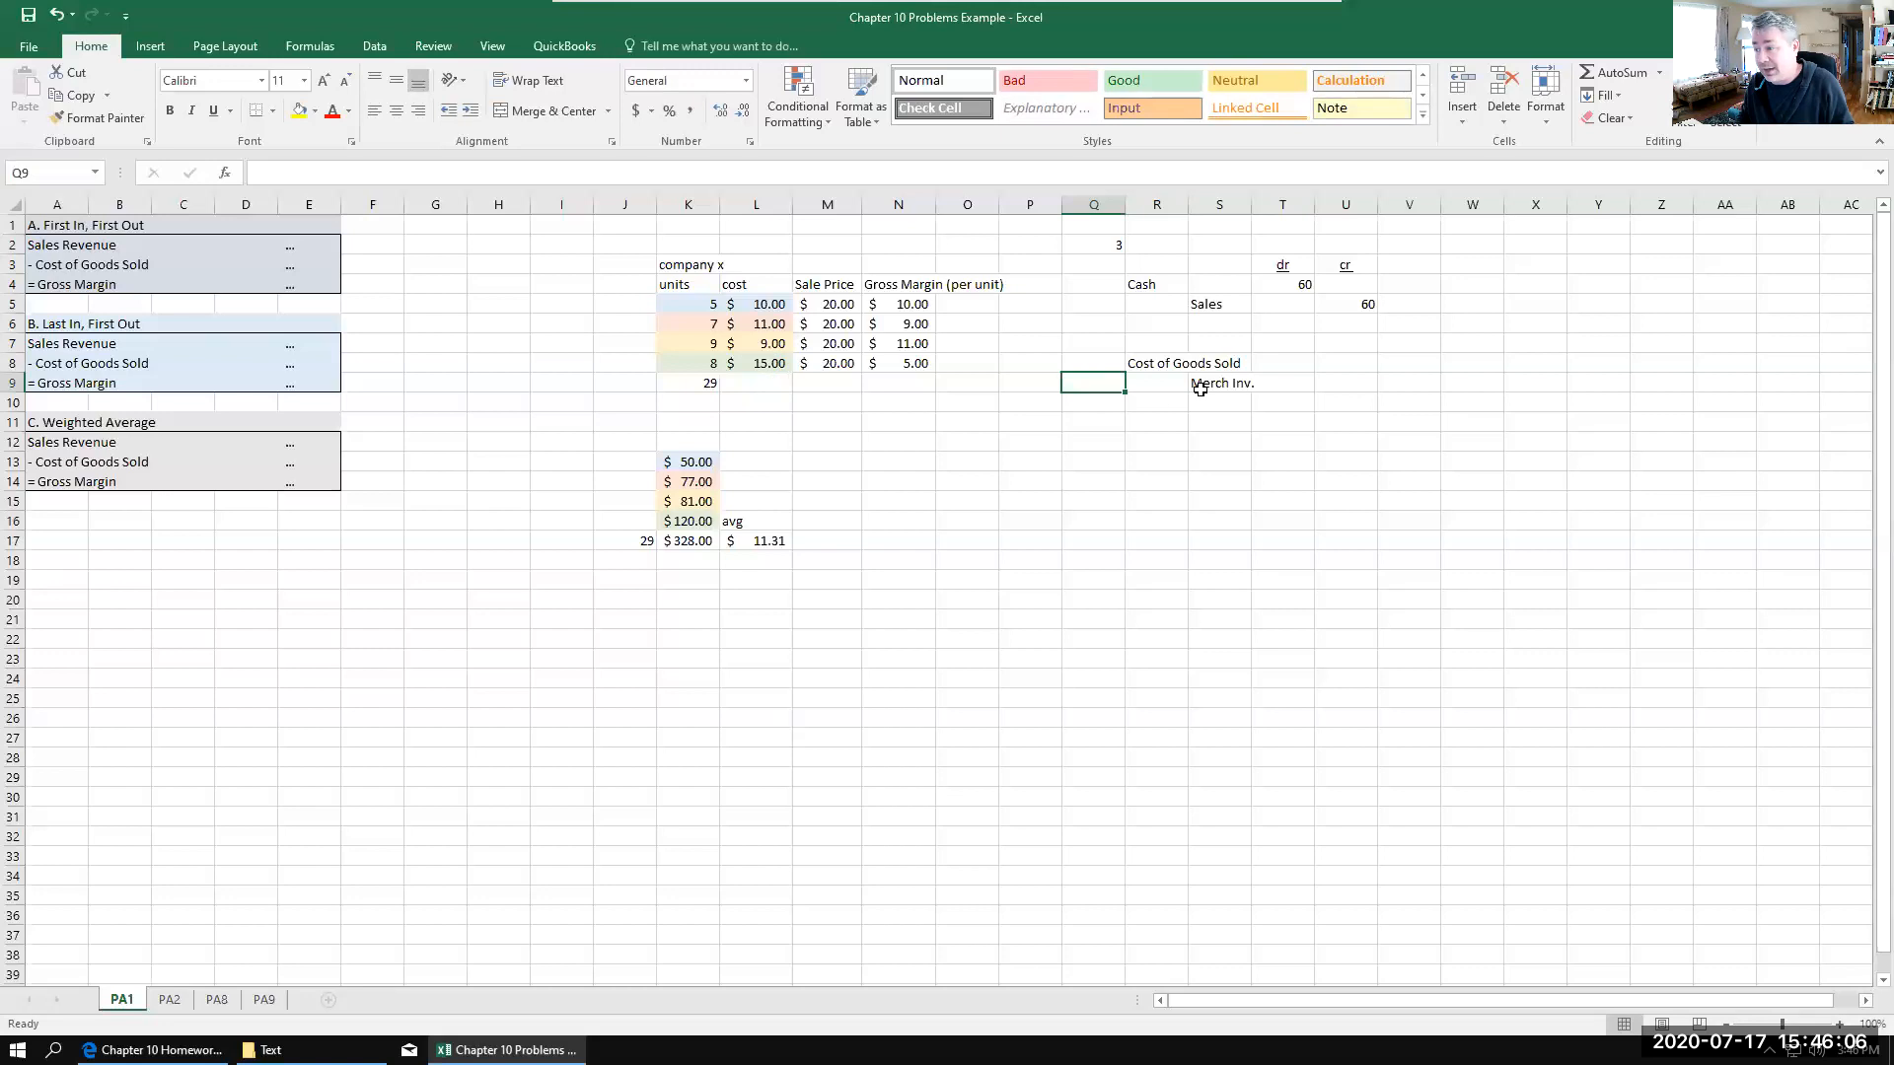
Step: Record the cost entry with 45 for Cost of Goods Sold in T8 and 45 for Merch Inv. in U9
click(1288, 366)
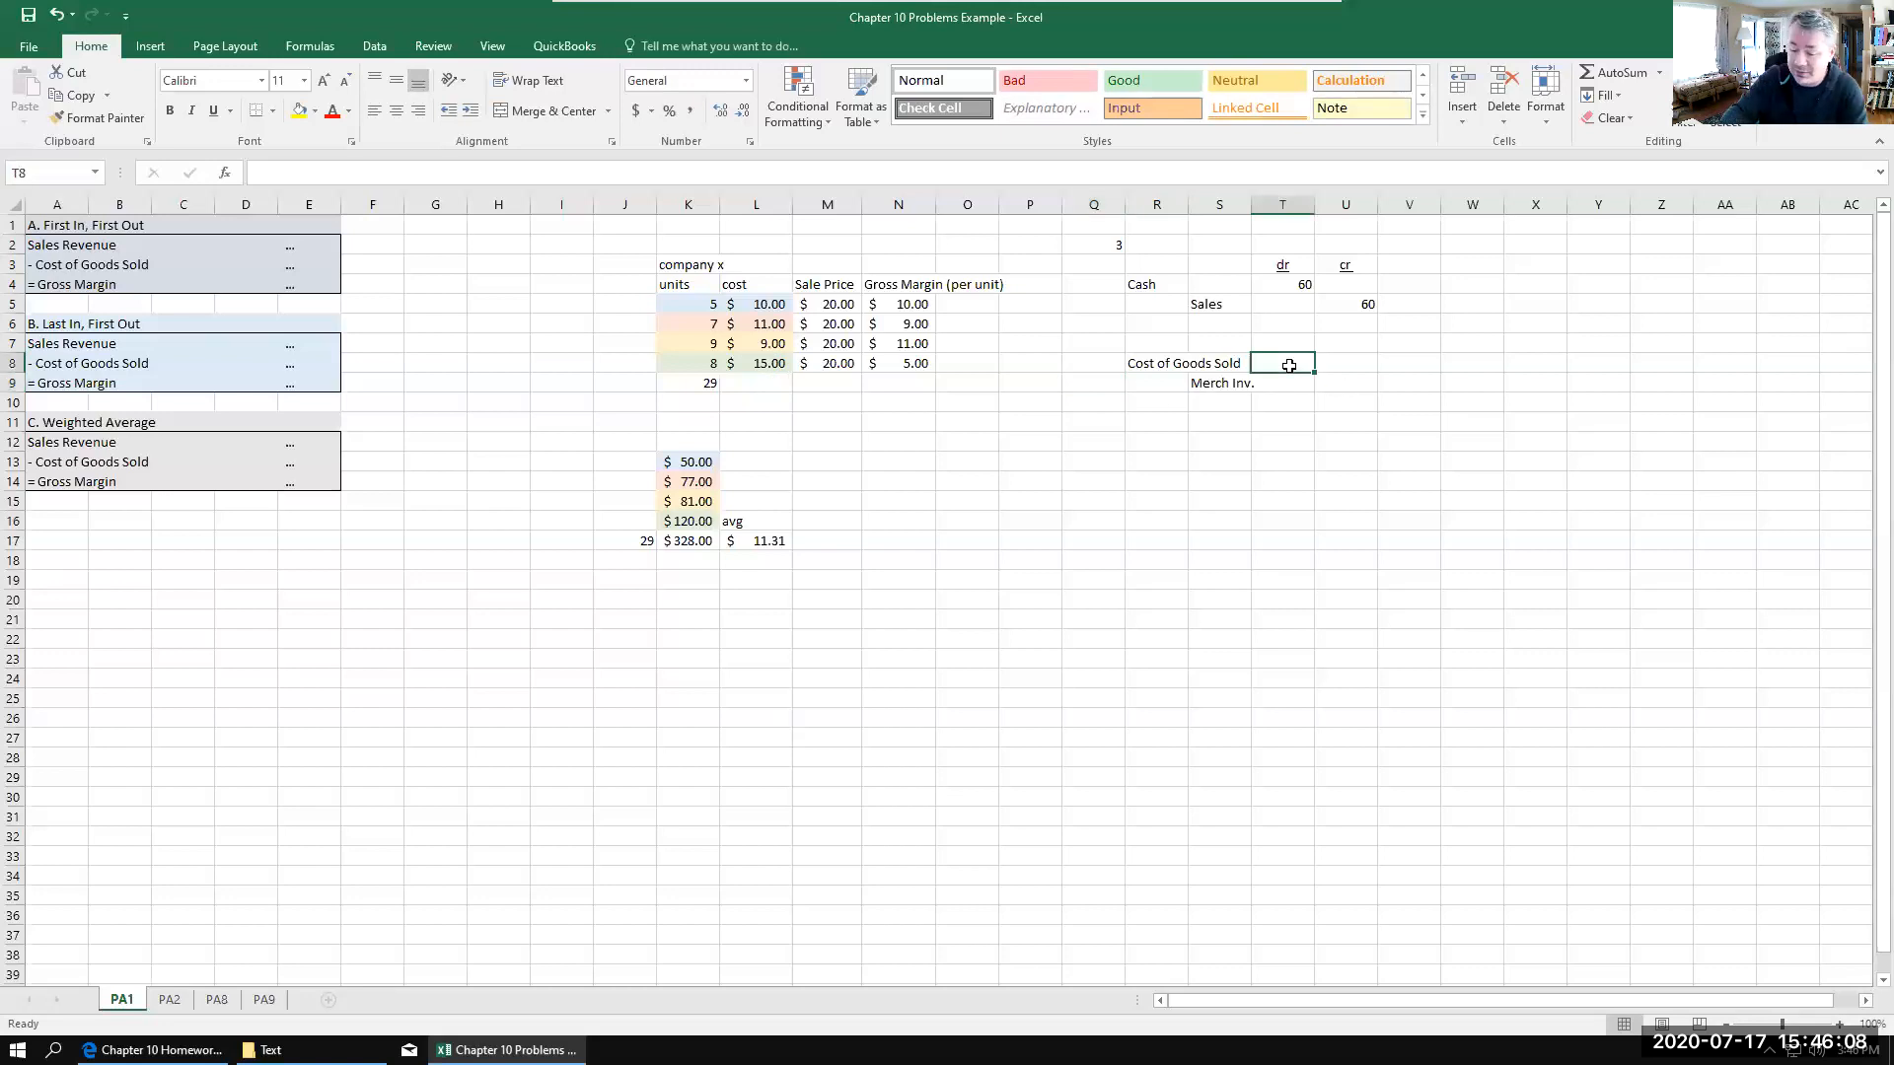
text(45)
click(1339, 384)
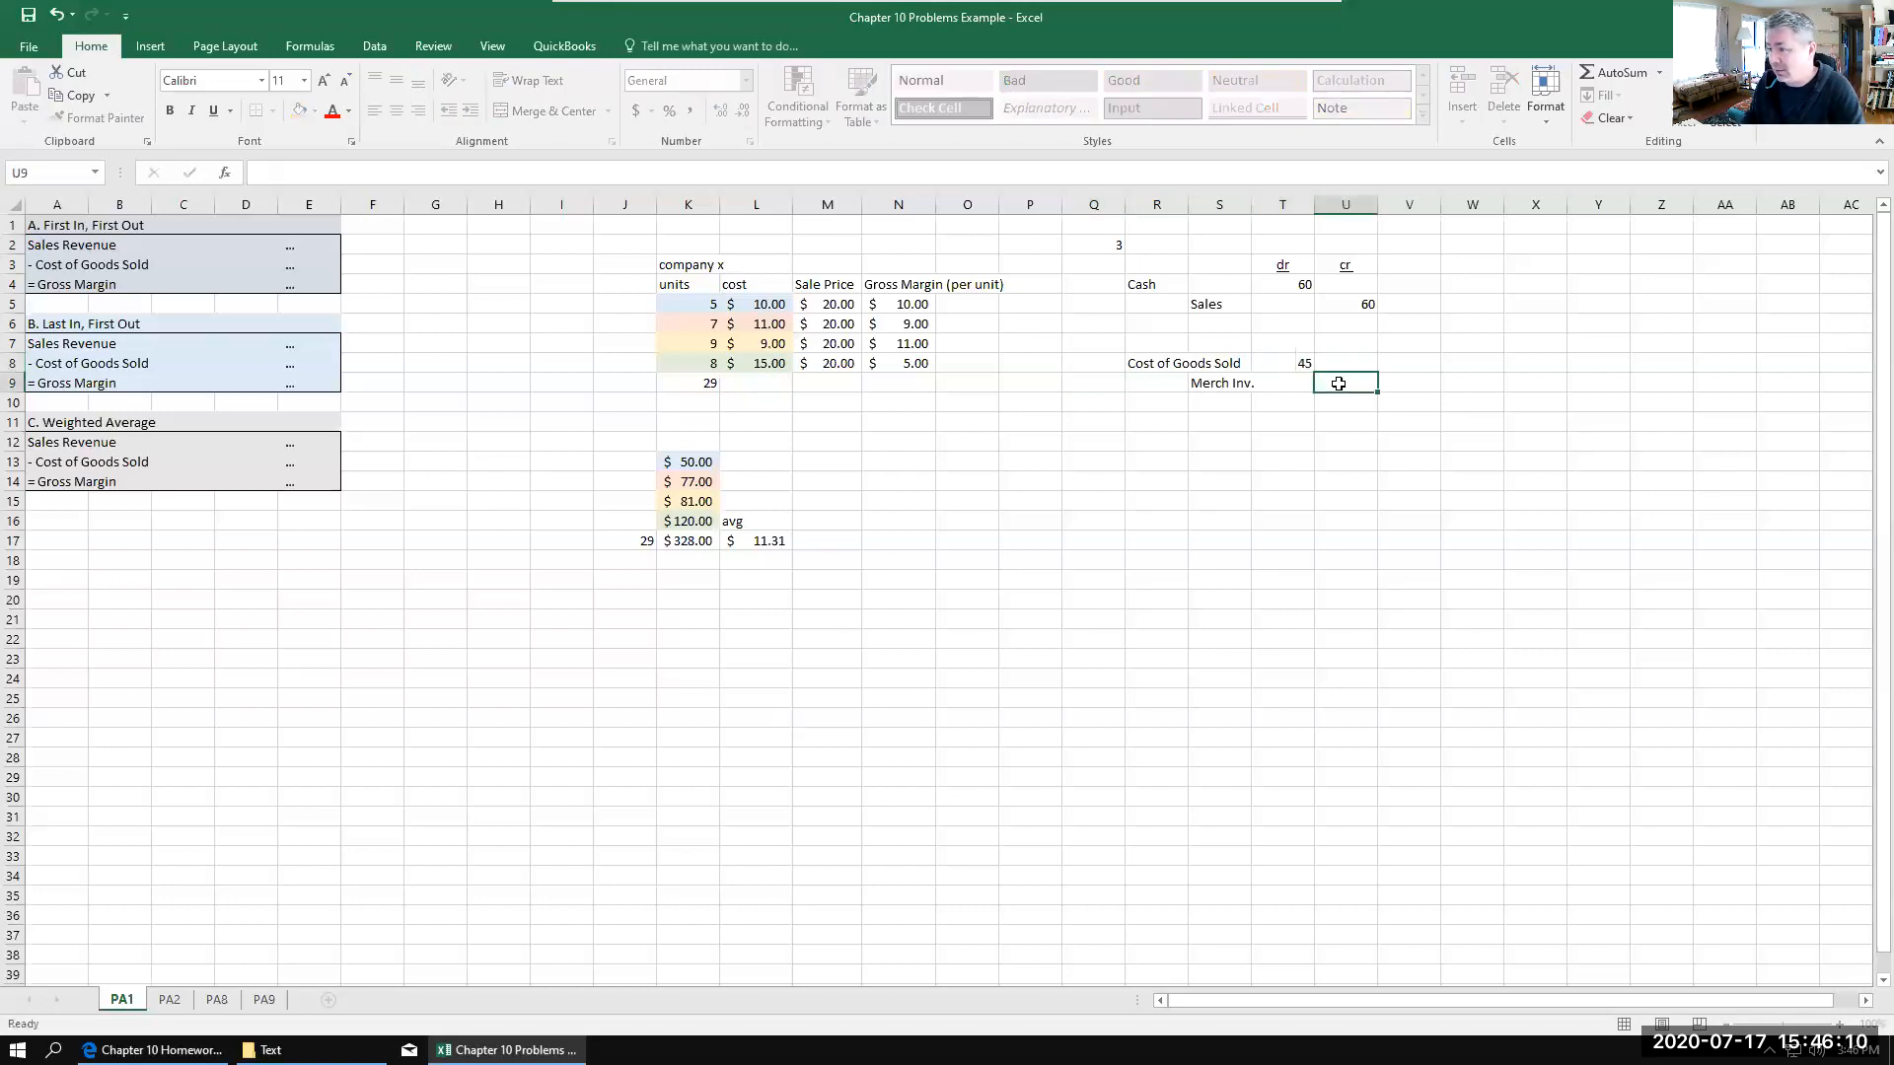
text(45)
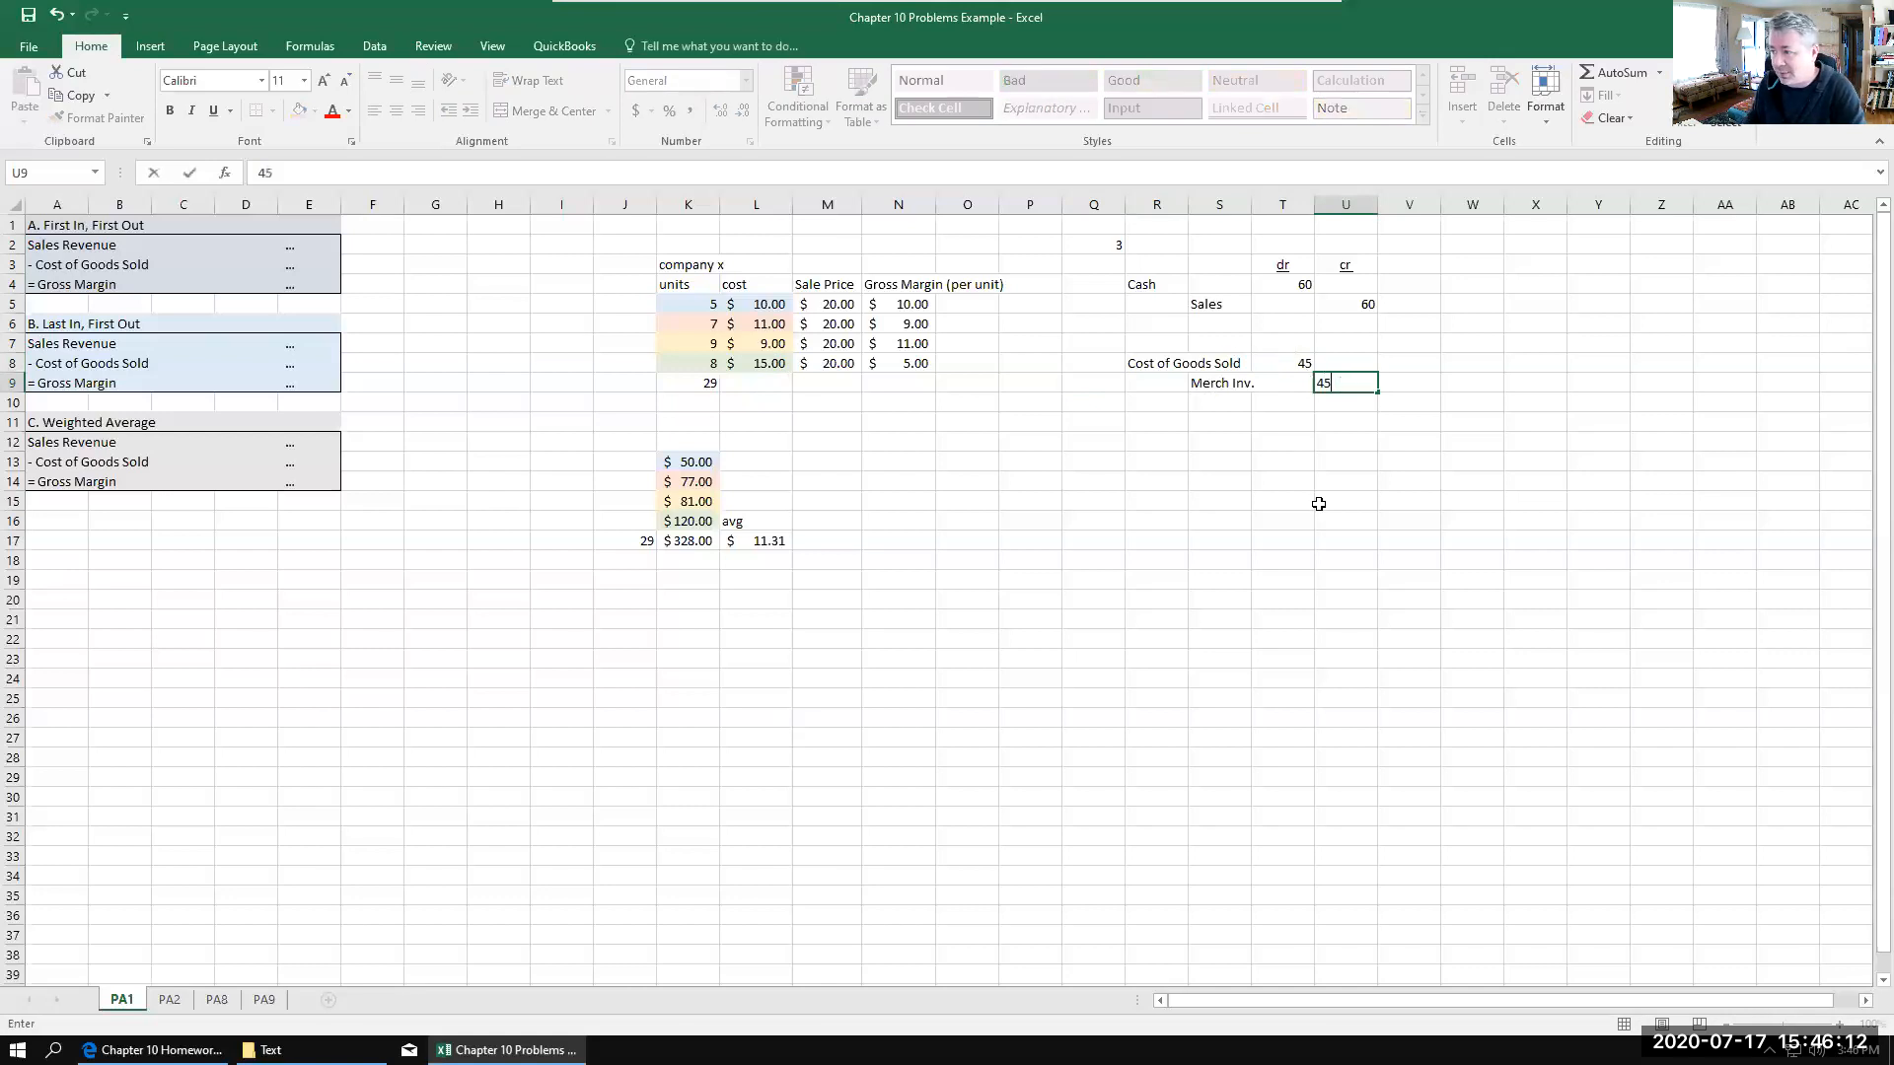
click(1319, 504)
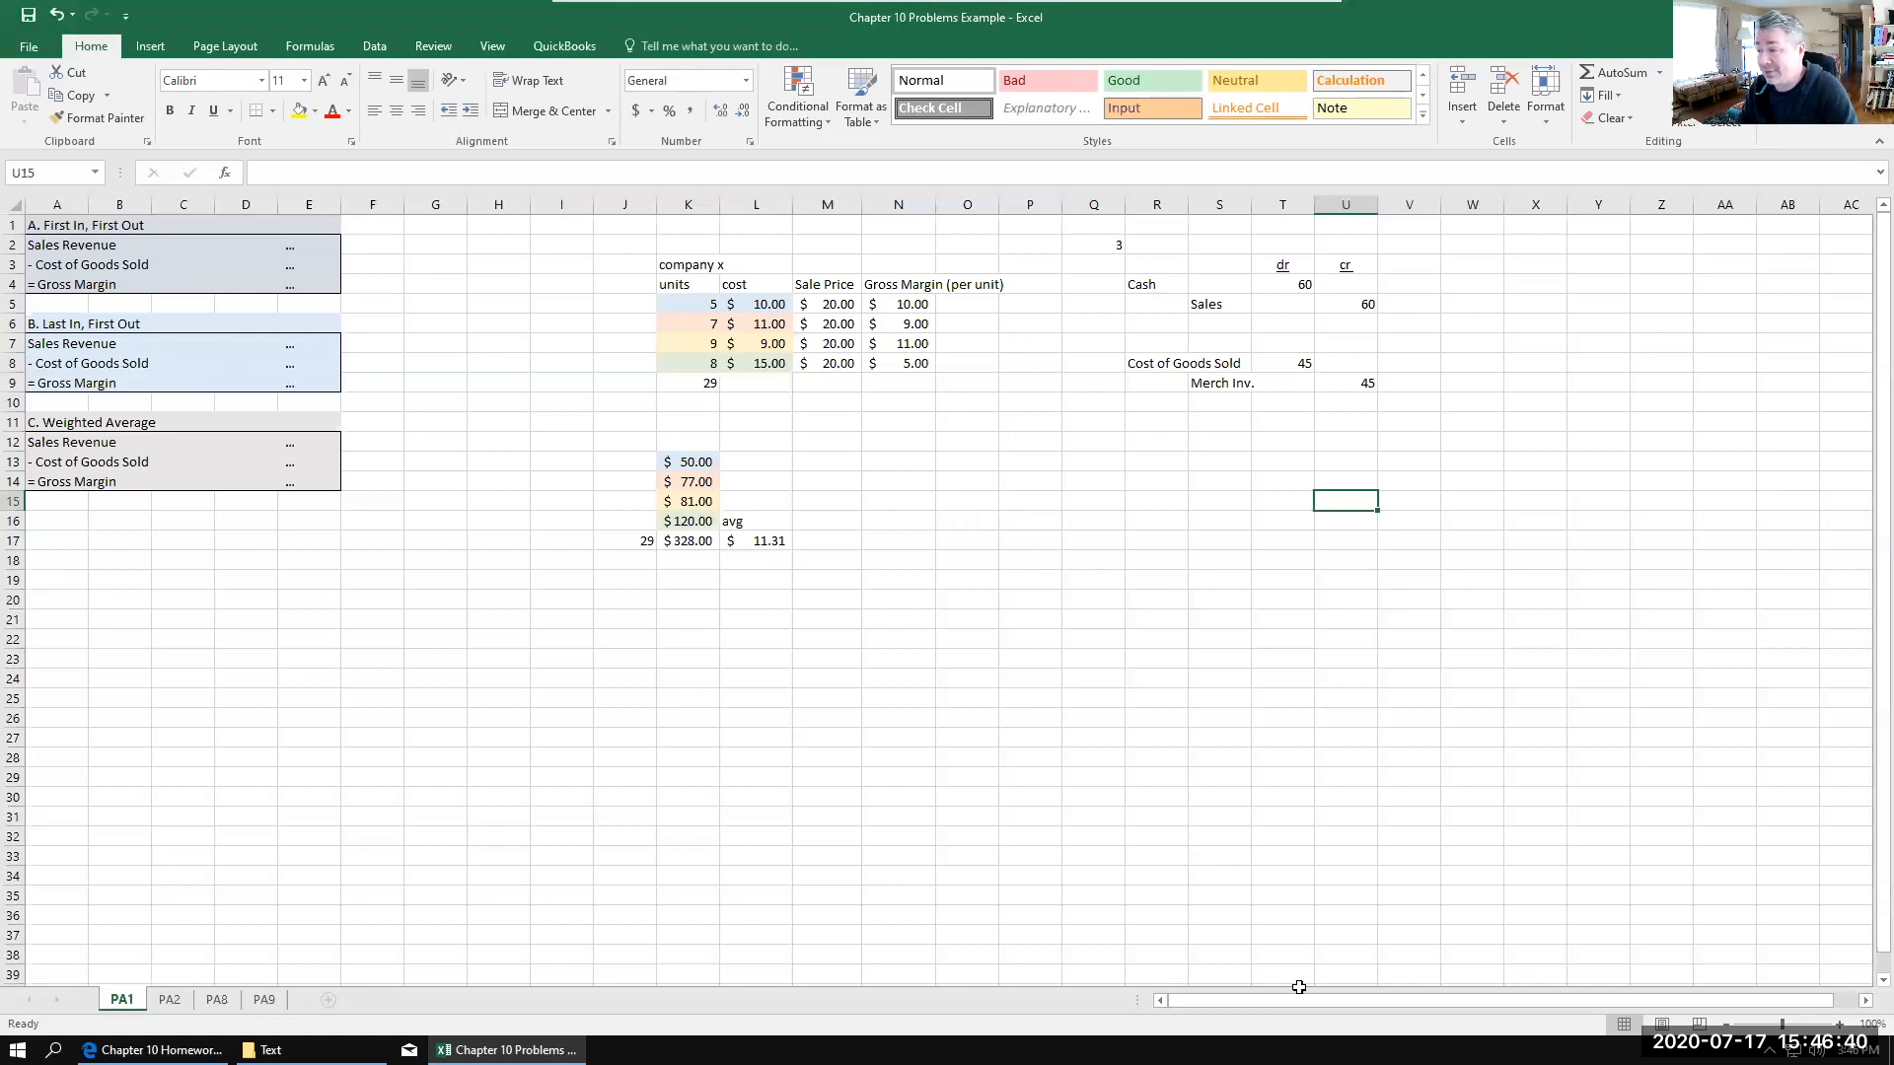
Step: Clear the contents of the Cost of Goods Sold and Merch Inv. amount cells
drag(1287, 362, 1350, 397)
right_click(1350, 384)
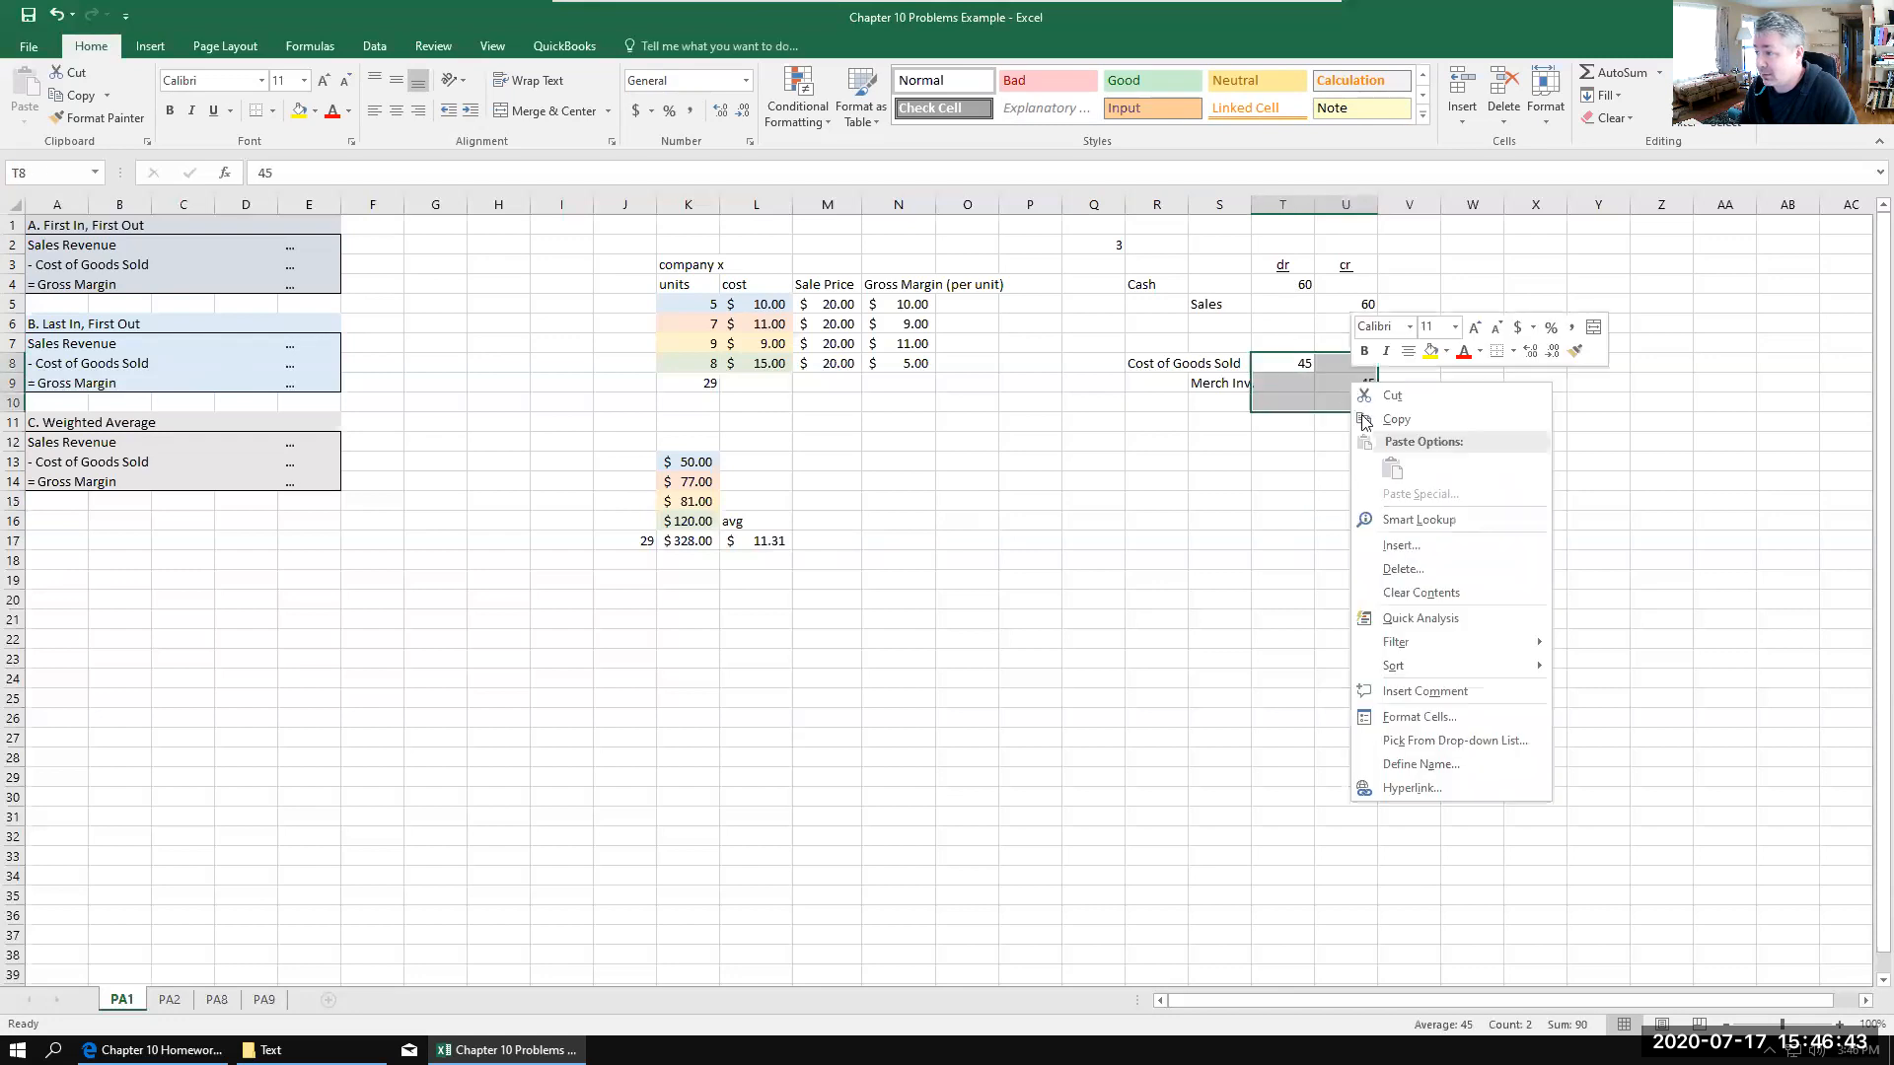
click(1420, 592)
click(1194, 521)
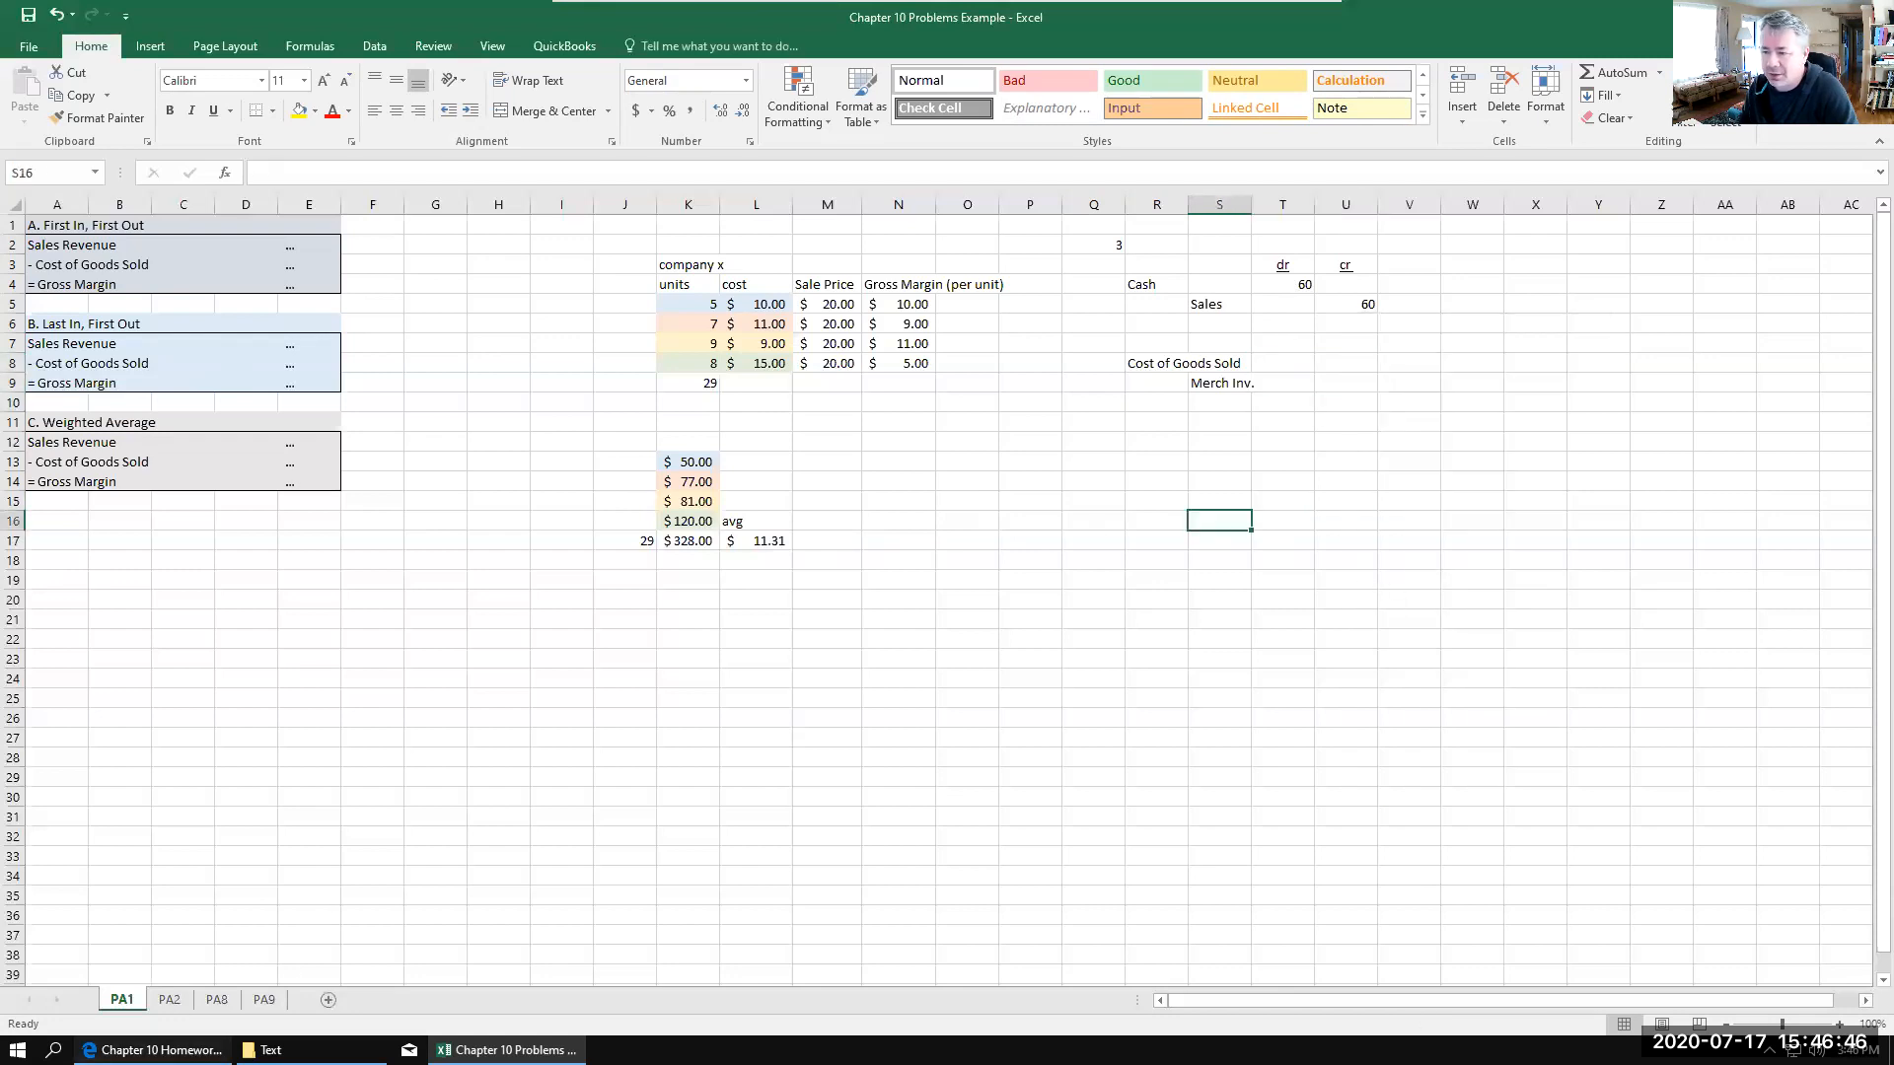
Step: Review problem PA1 in the Chapter 10 Homework PDF, and examine company x's first purchase and weighted average cost cells in the workbook
click(157, 1050)
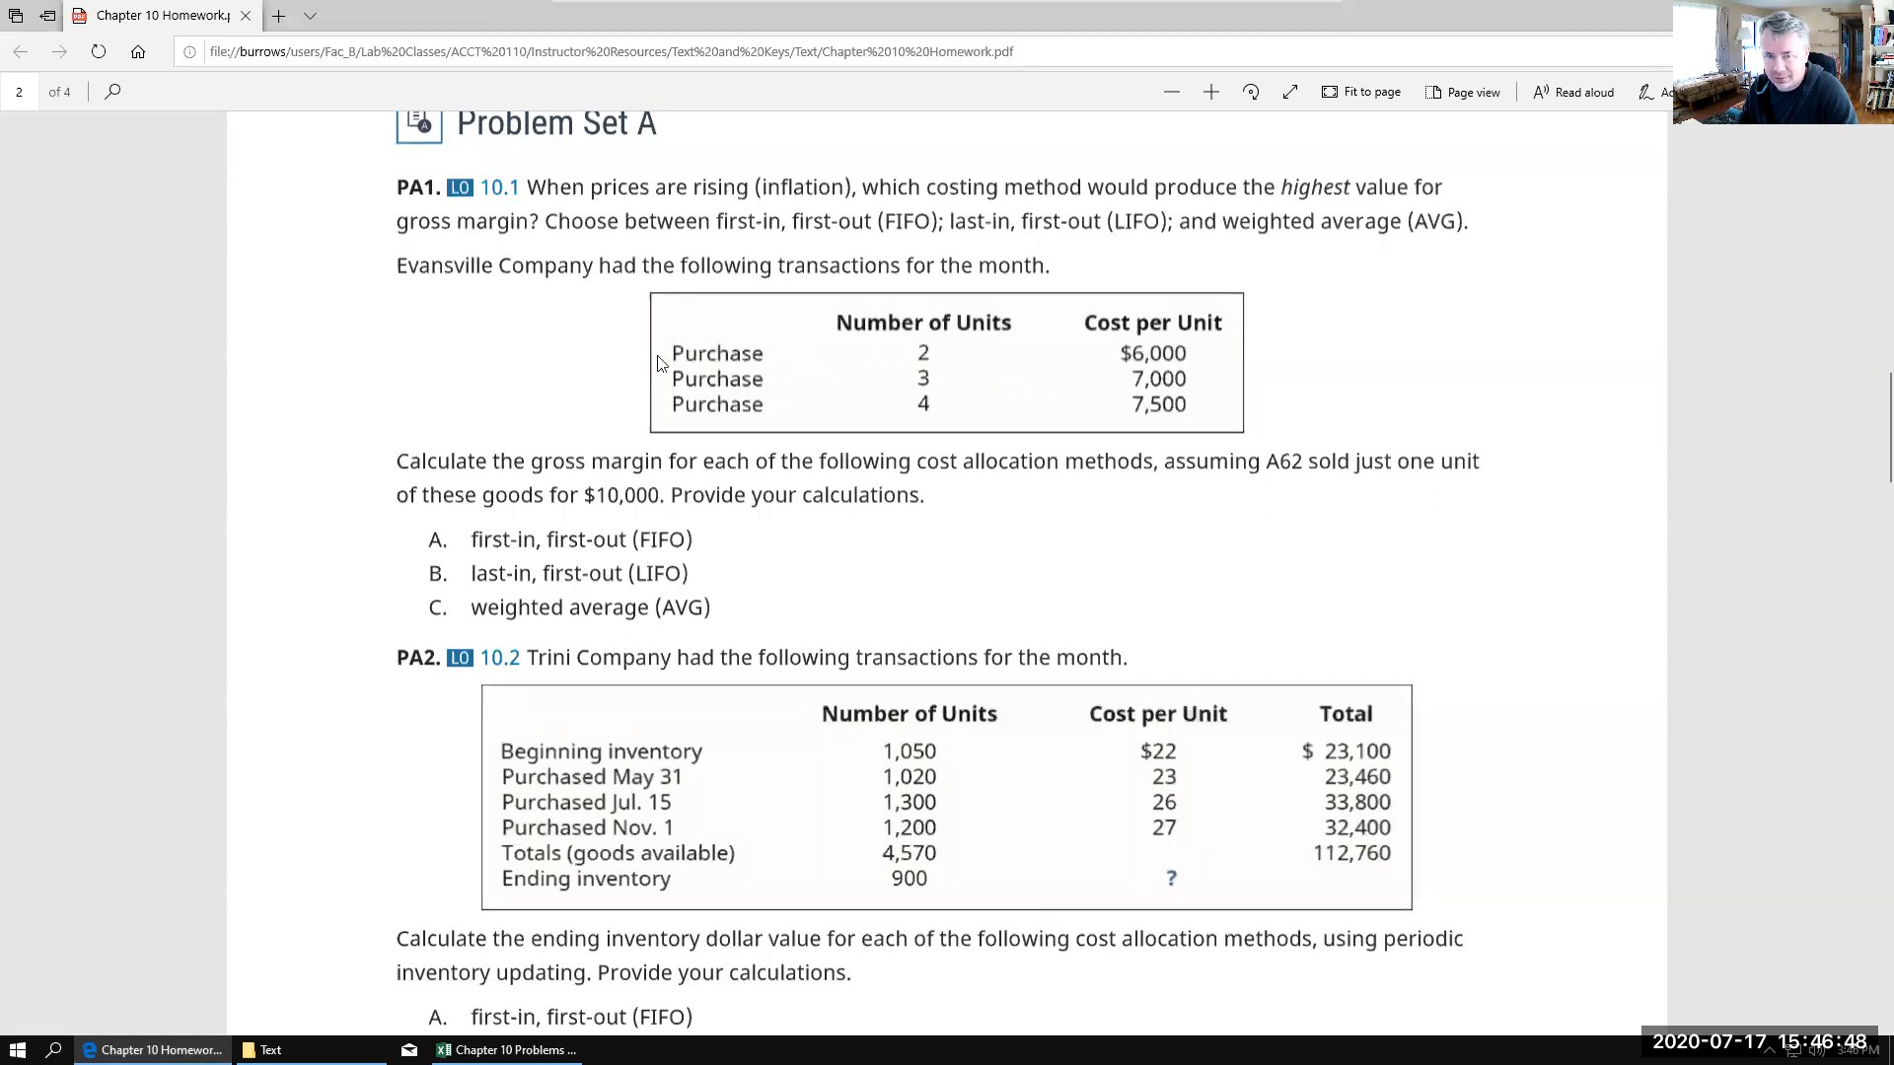
click(506, 1049)
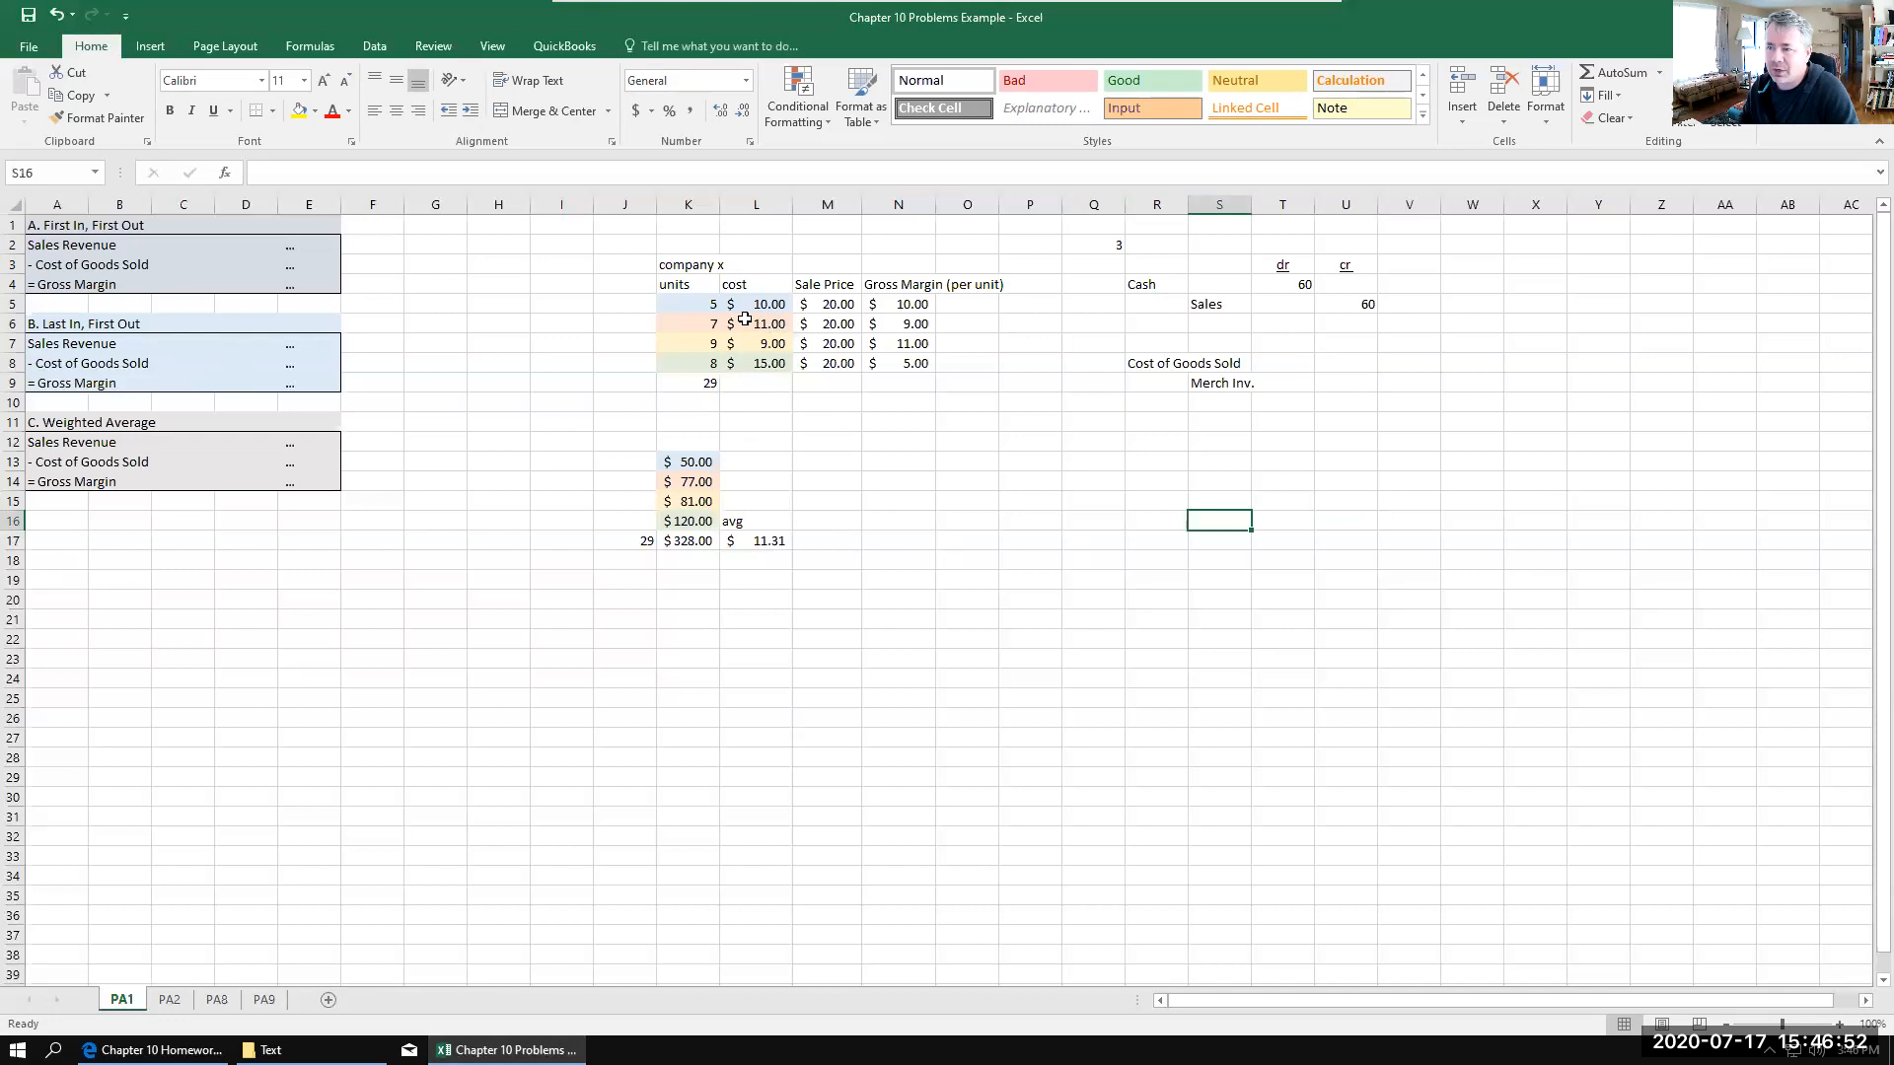
click(677, 299)
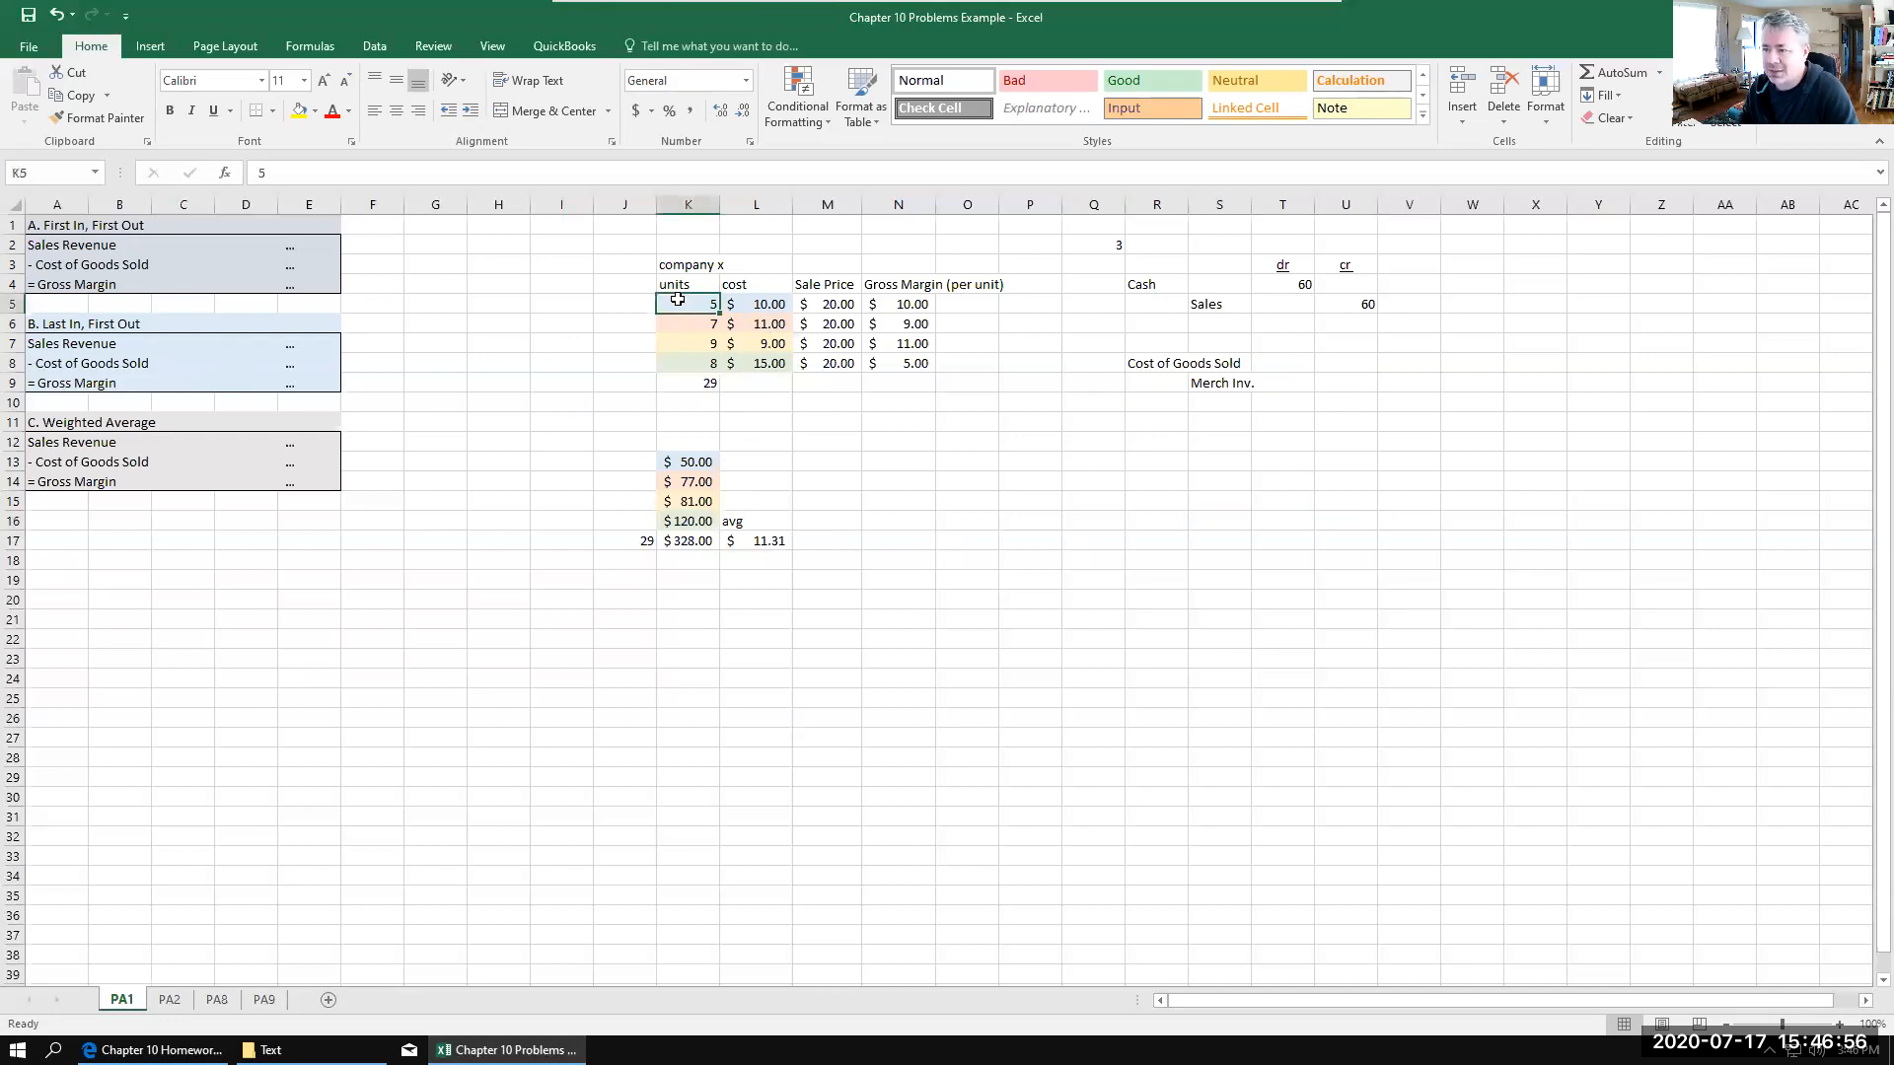
click(778, 305)
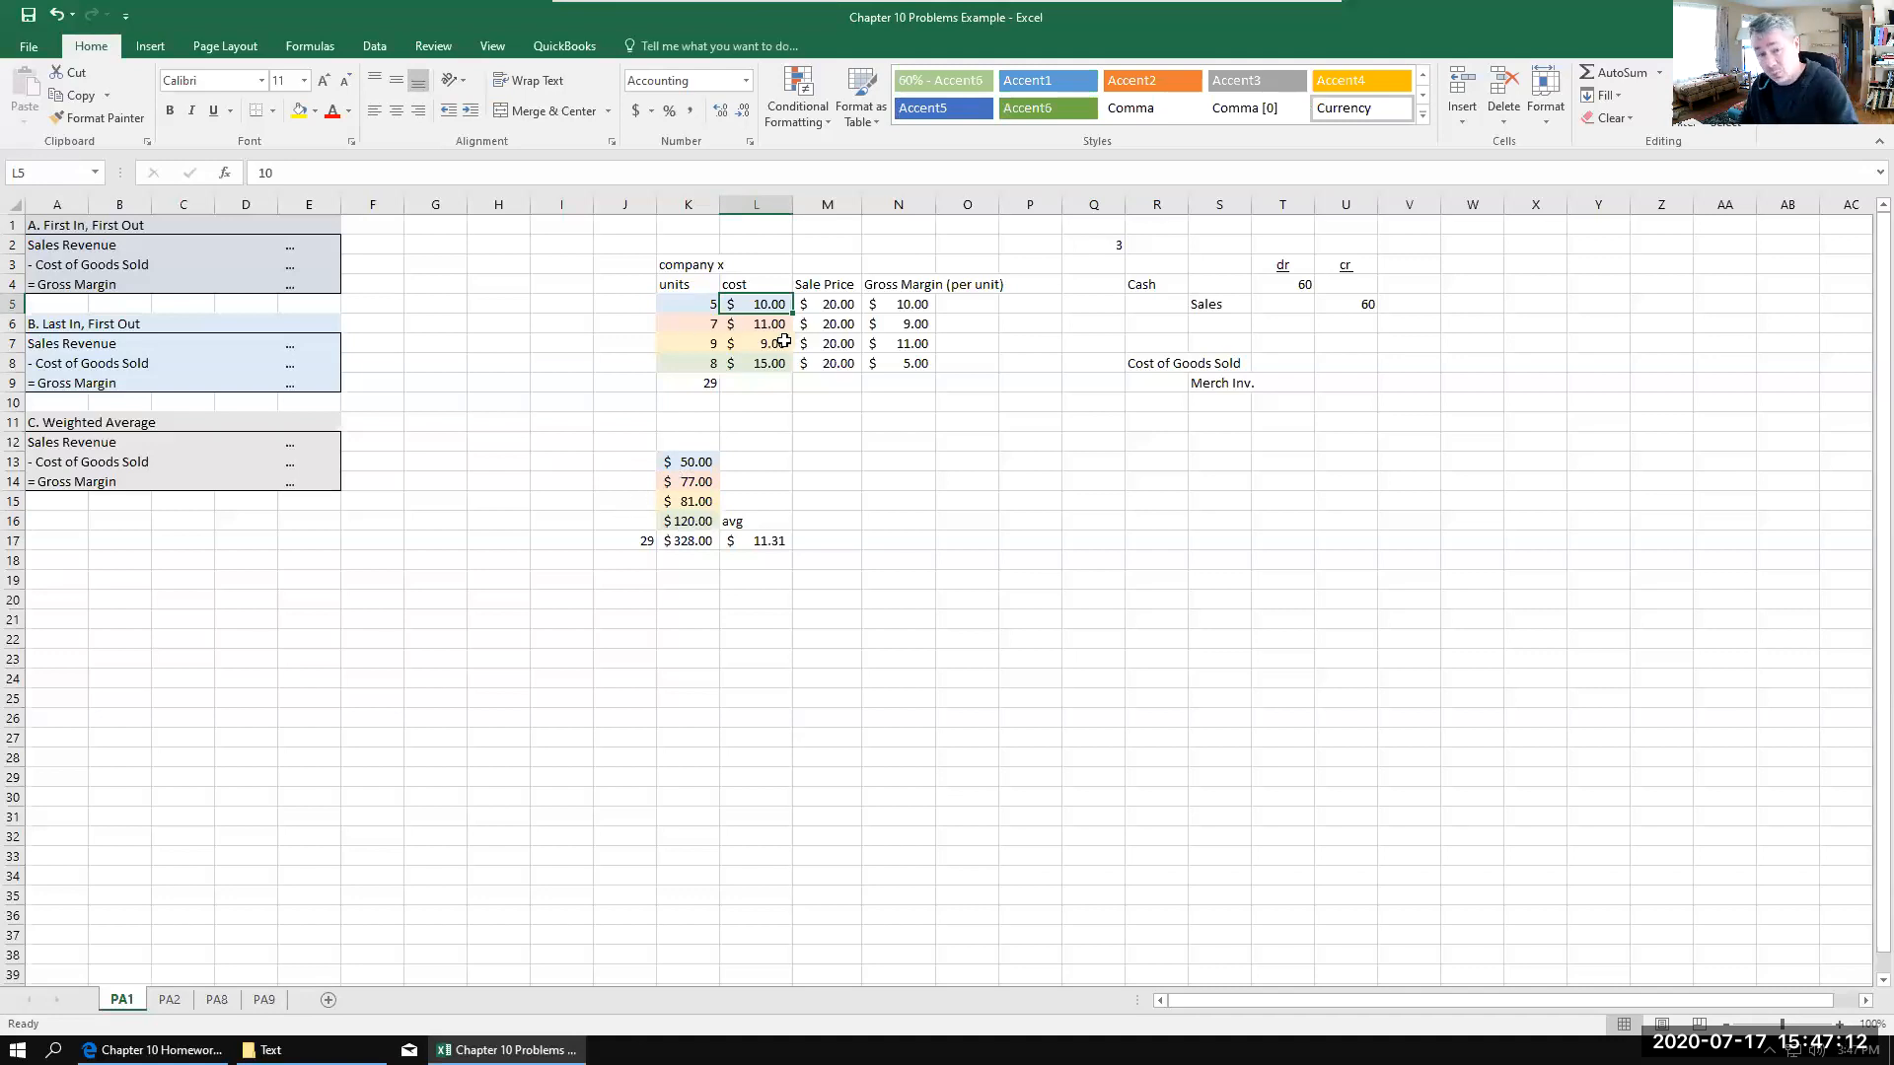
click(697, 545)
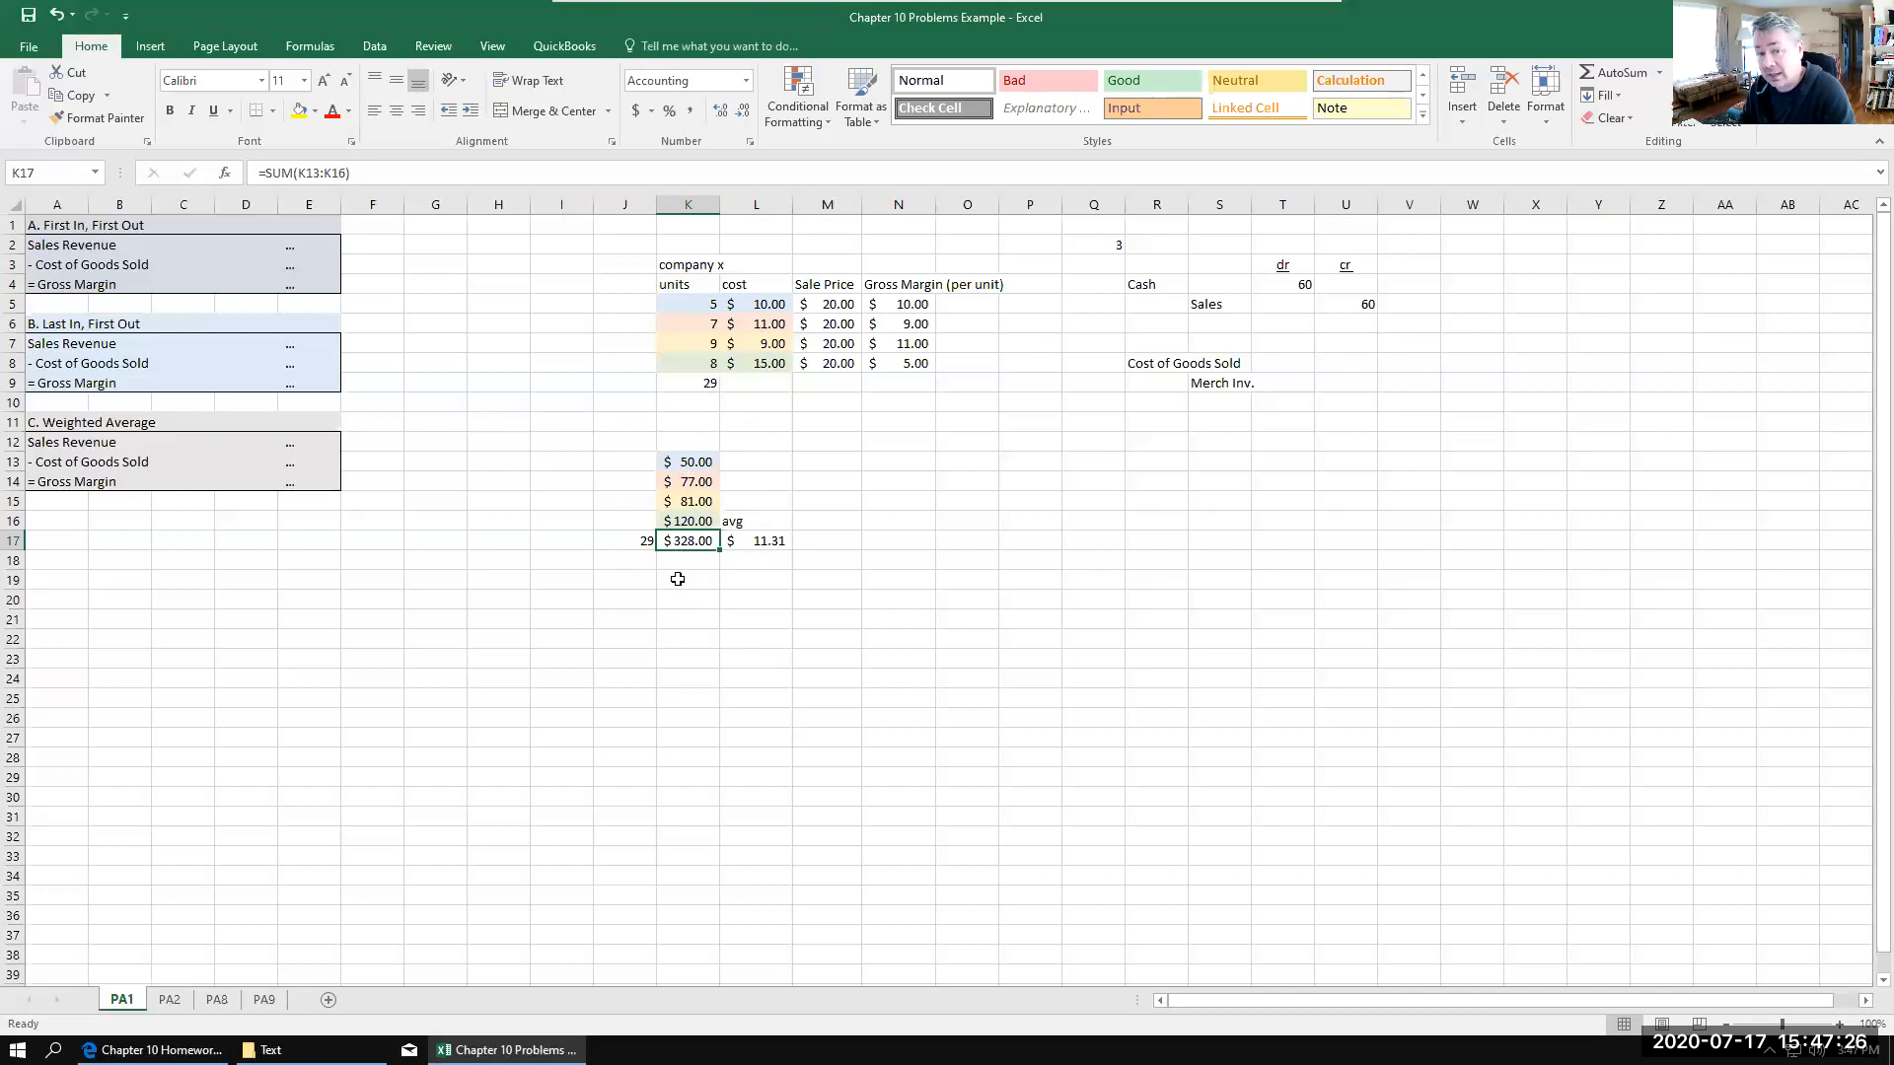
click(639, 546)
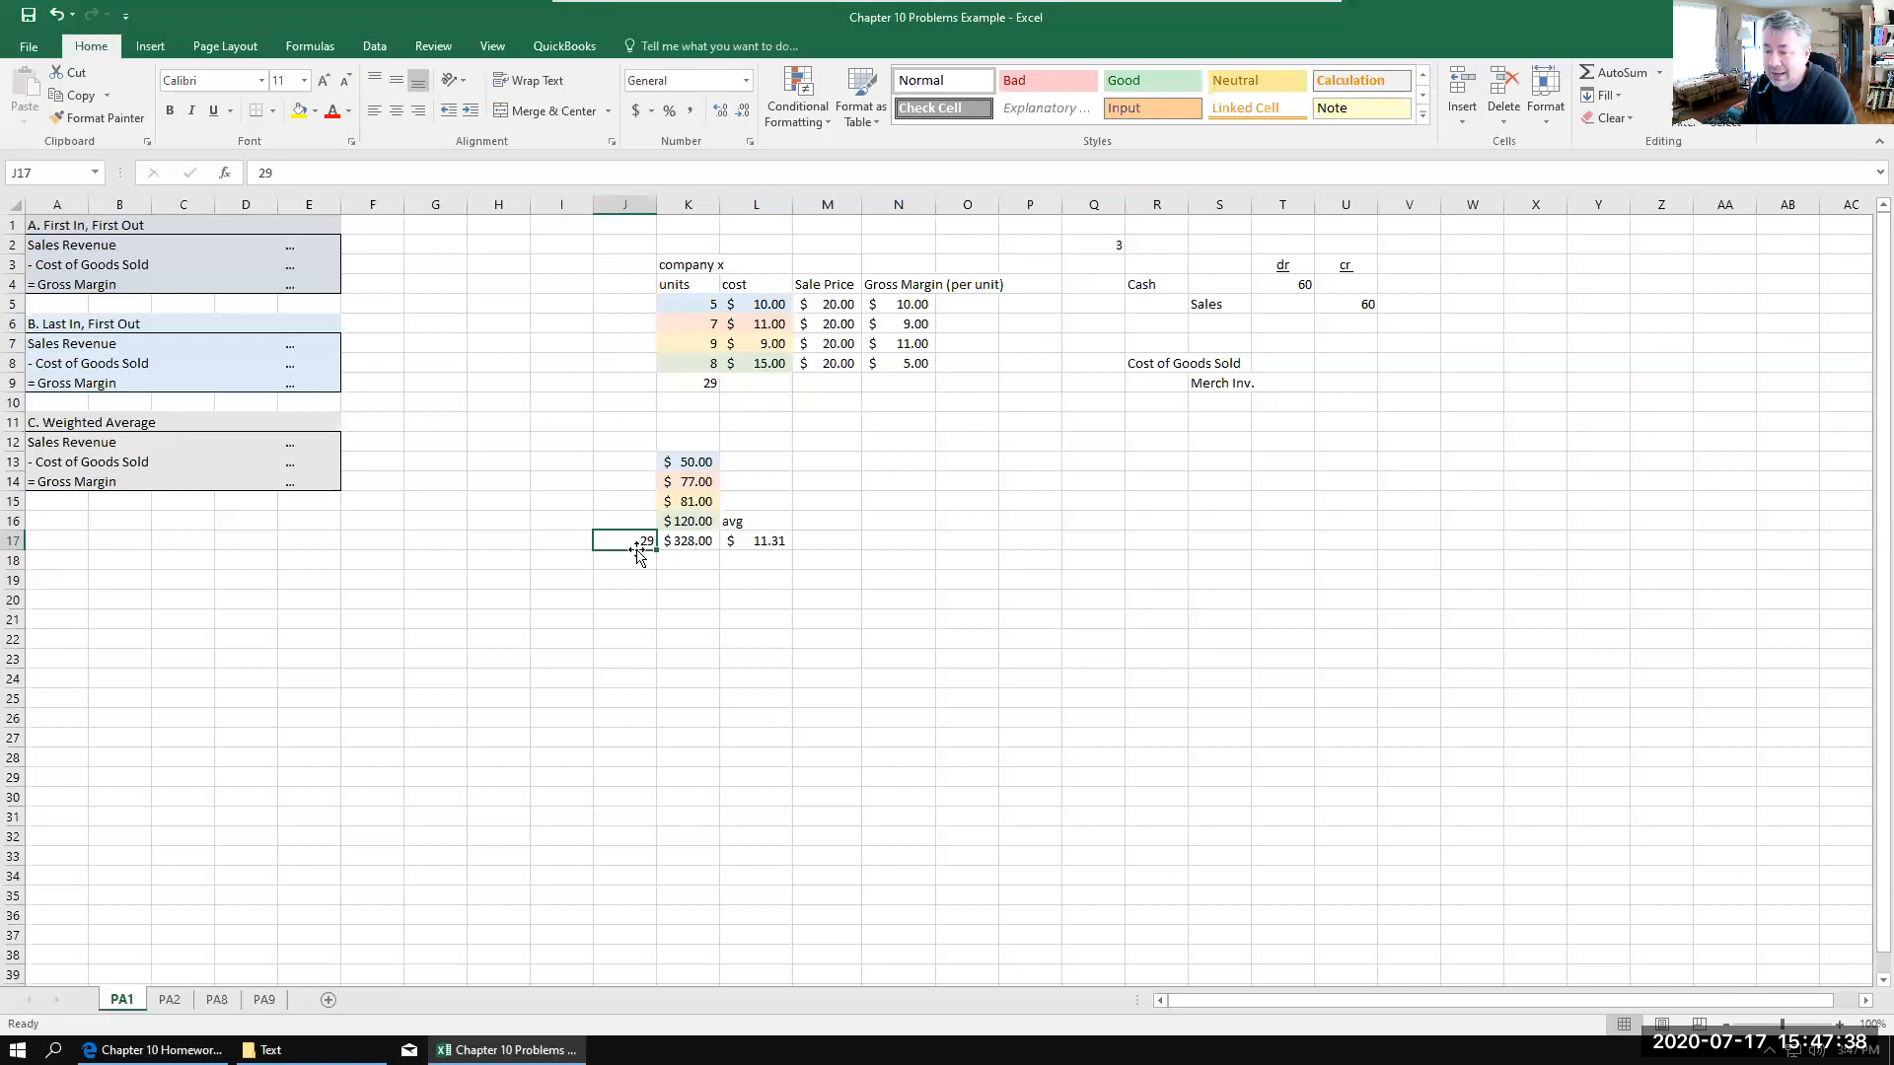
click(754, 538)
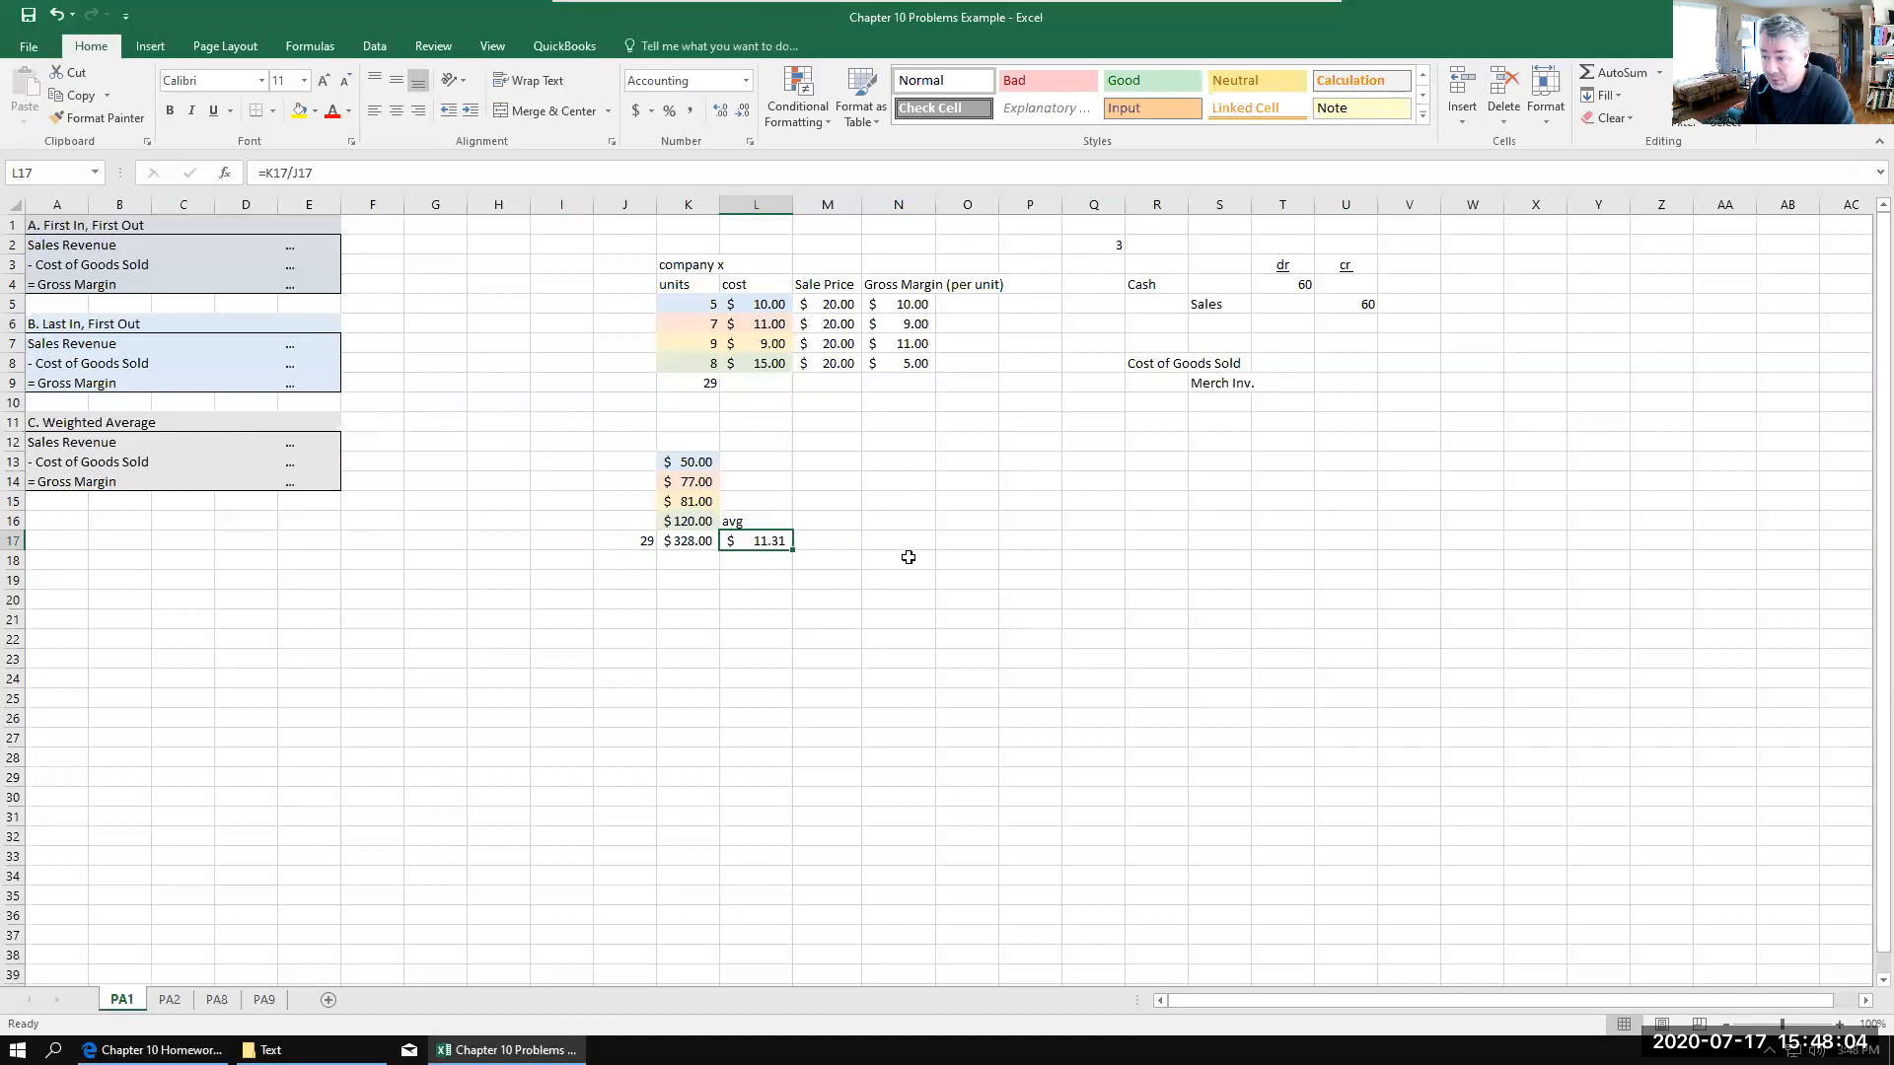
Step: Calculate the weighted average cost of three units in O16 with the formula =11.31*3
click(956, 528)
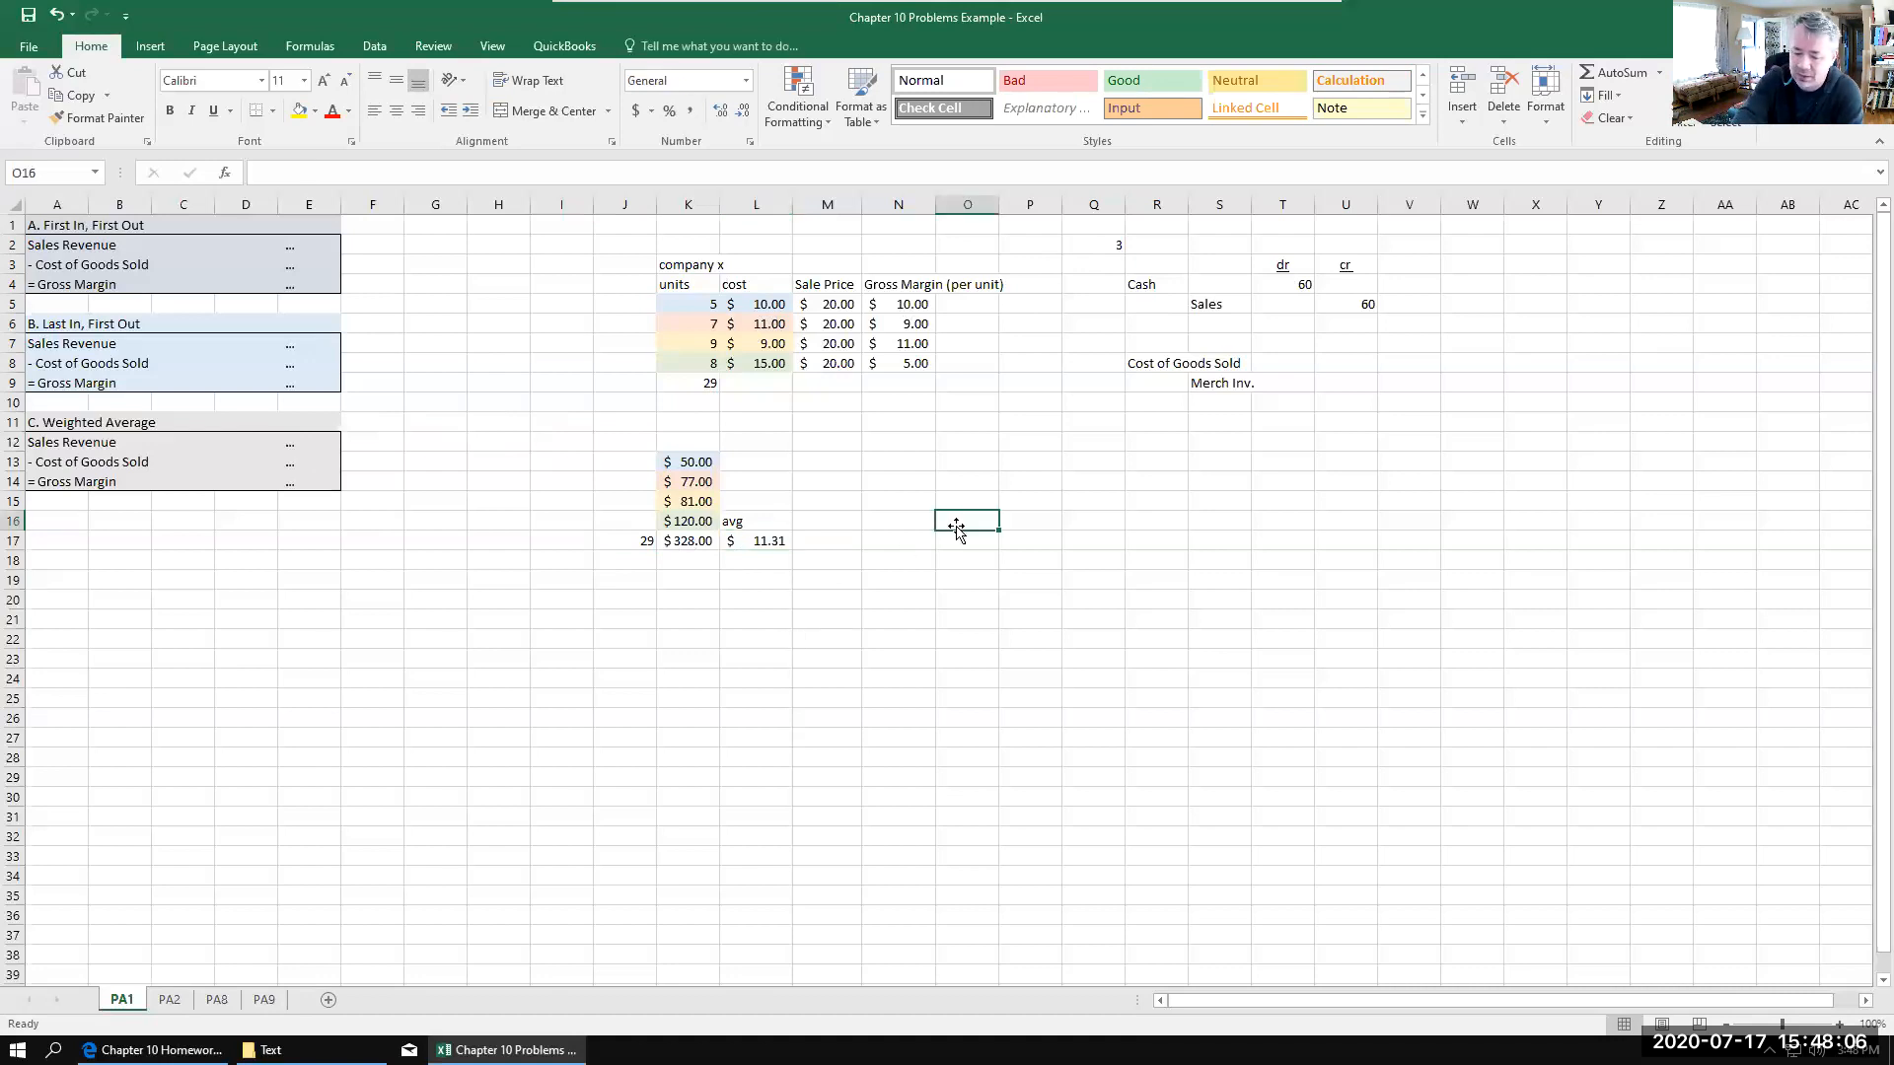
text(=11)
text(.31)
text(3)
key(Return)
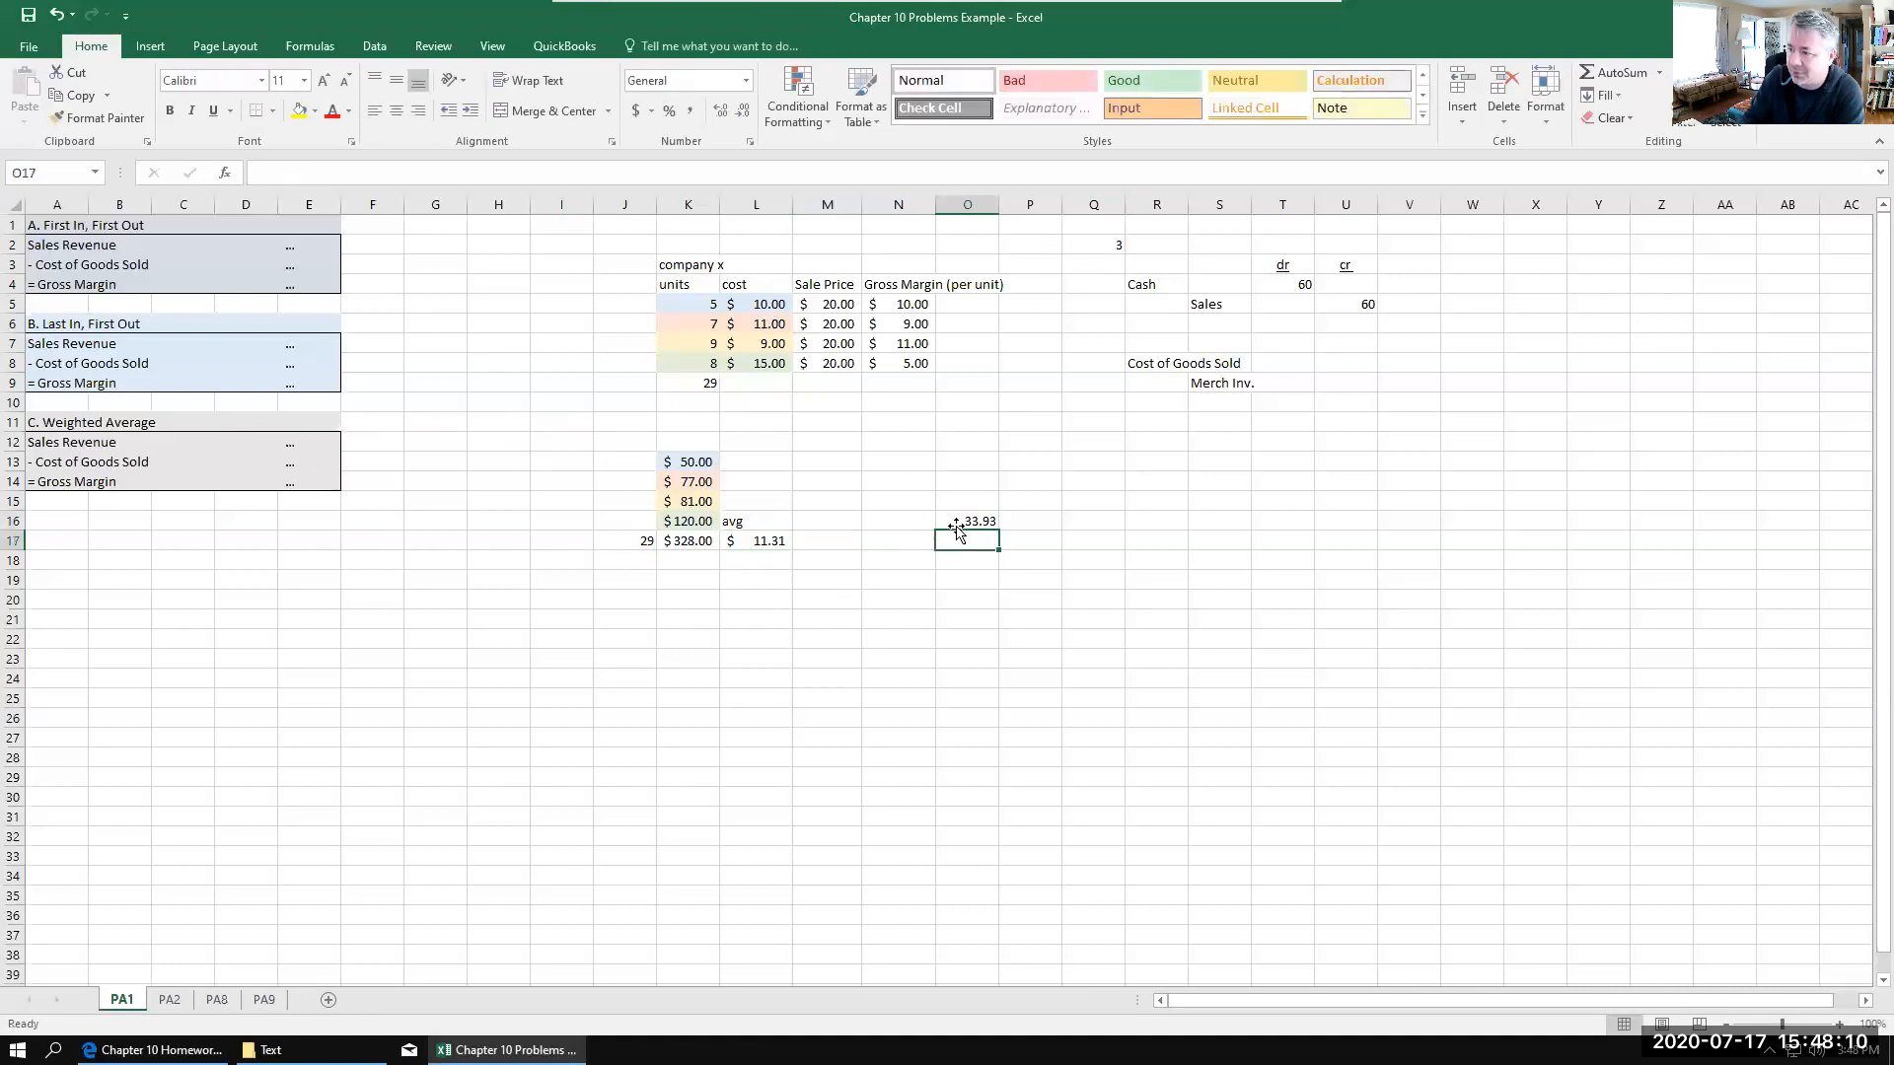
Step: Record the weighted average cost entry with 33.93 for Cost of Goods Sold in T8 and 33.93 for Merch Inv. in U9
click(1294, 364)
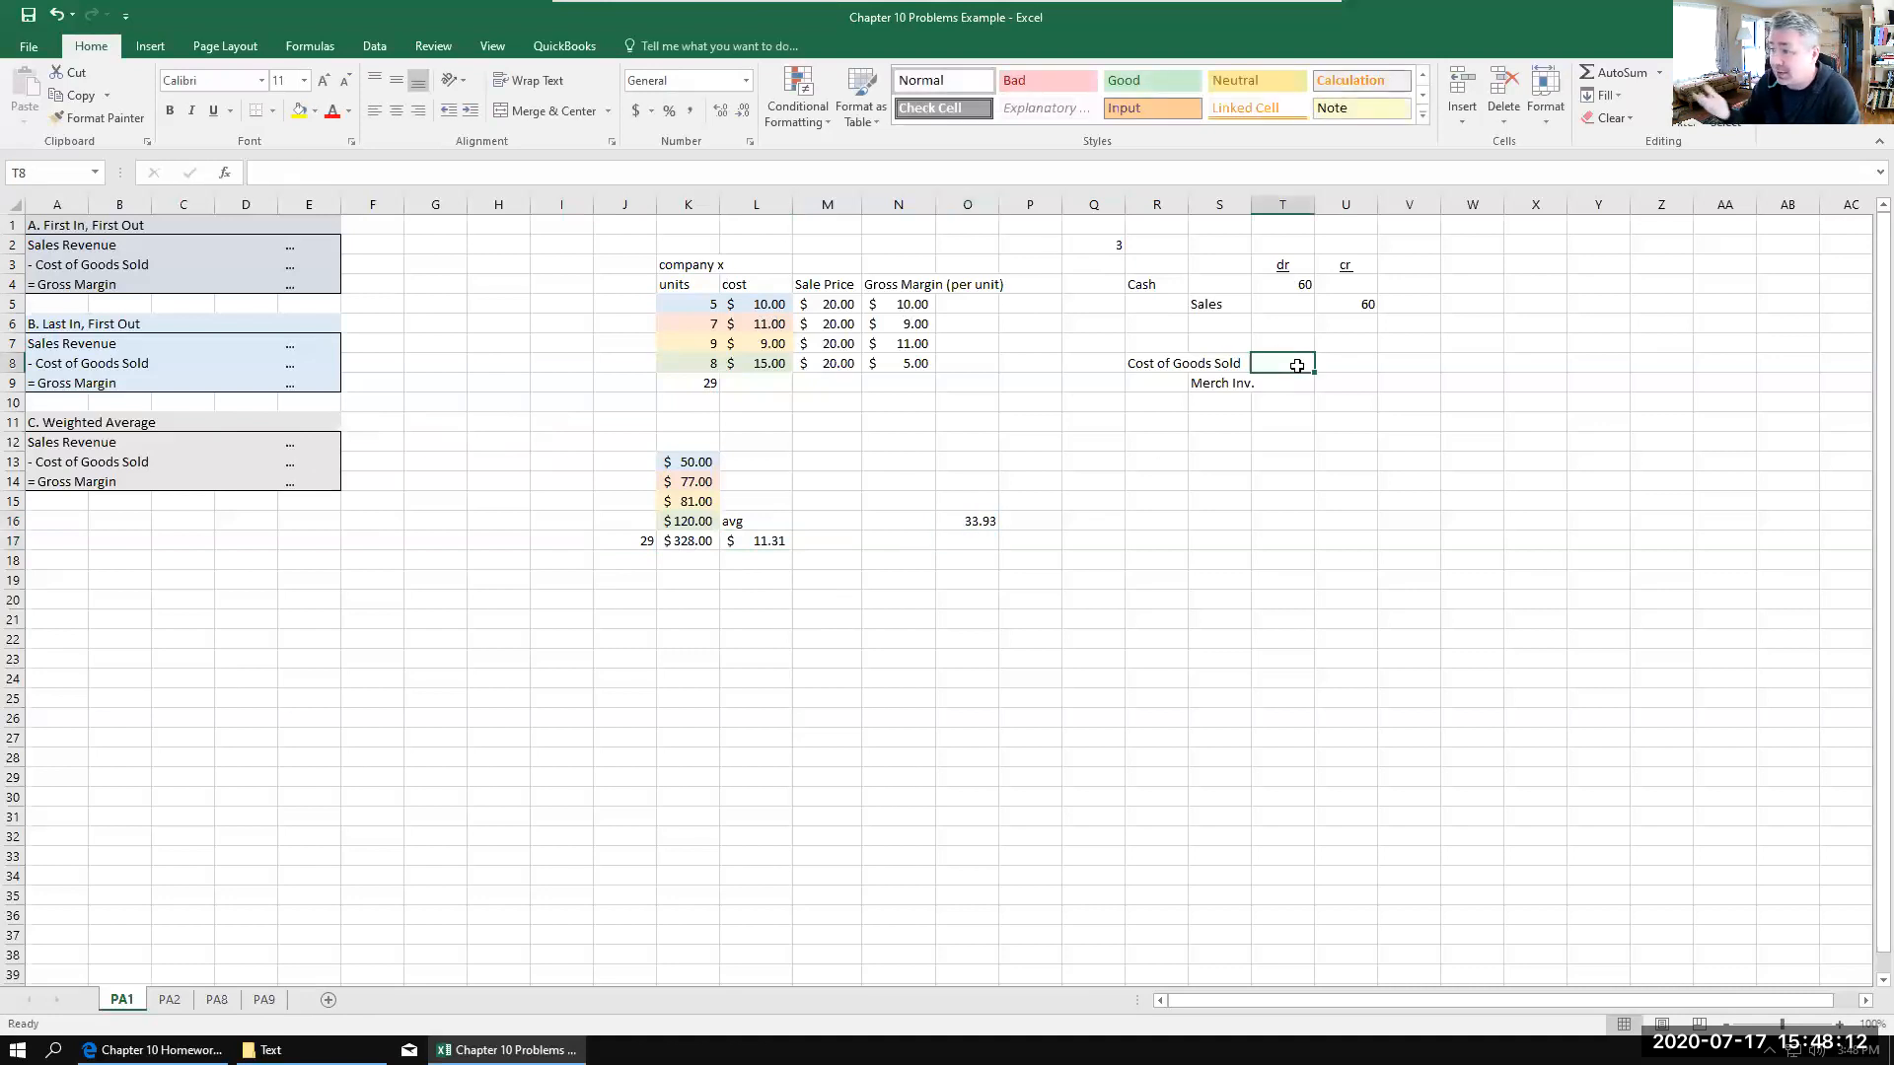
text(33.93)
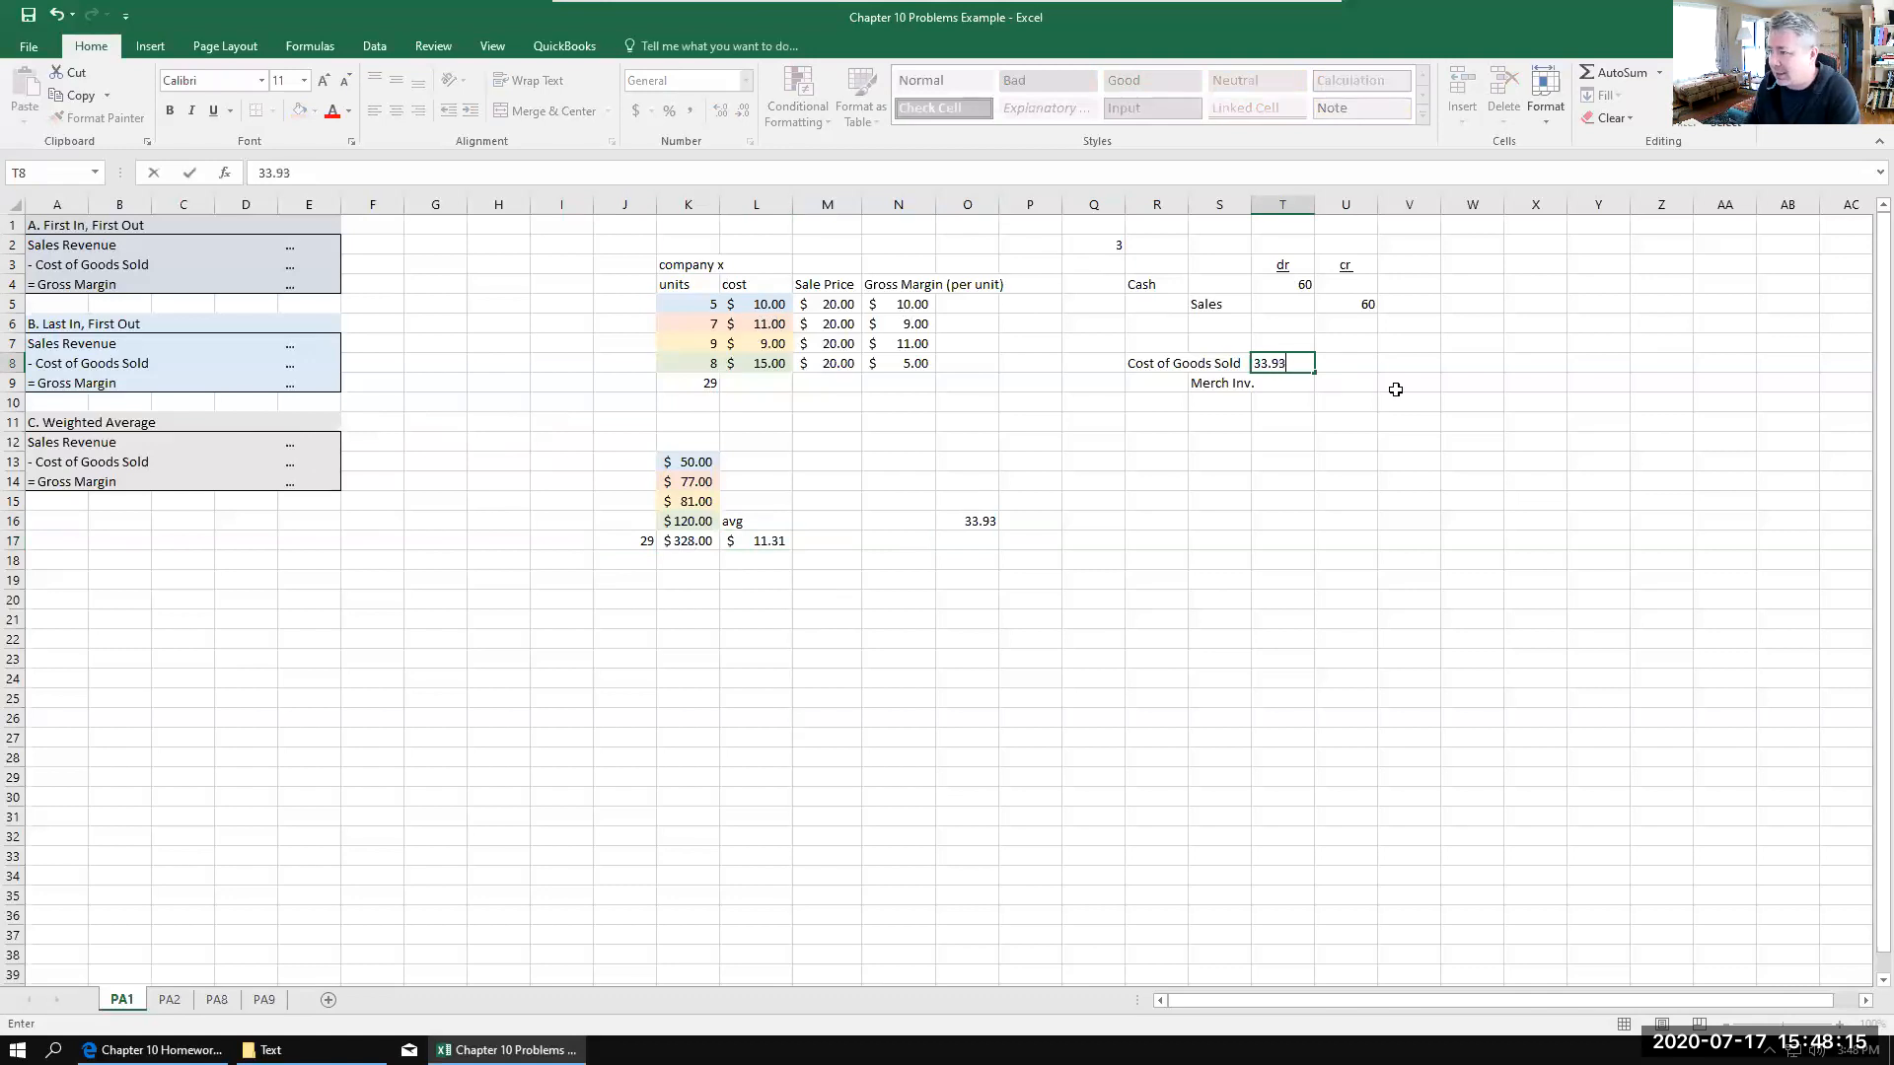
click(1340, 386)
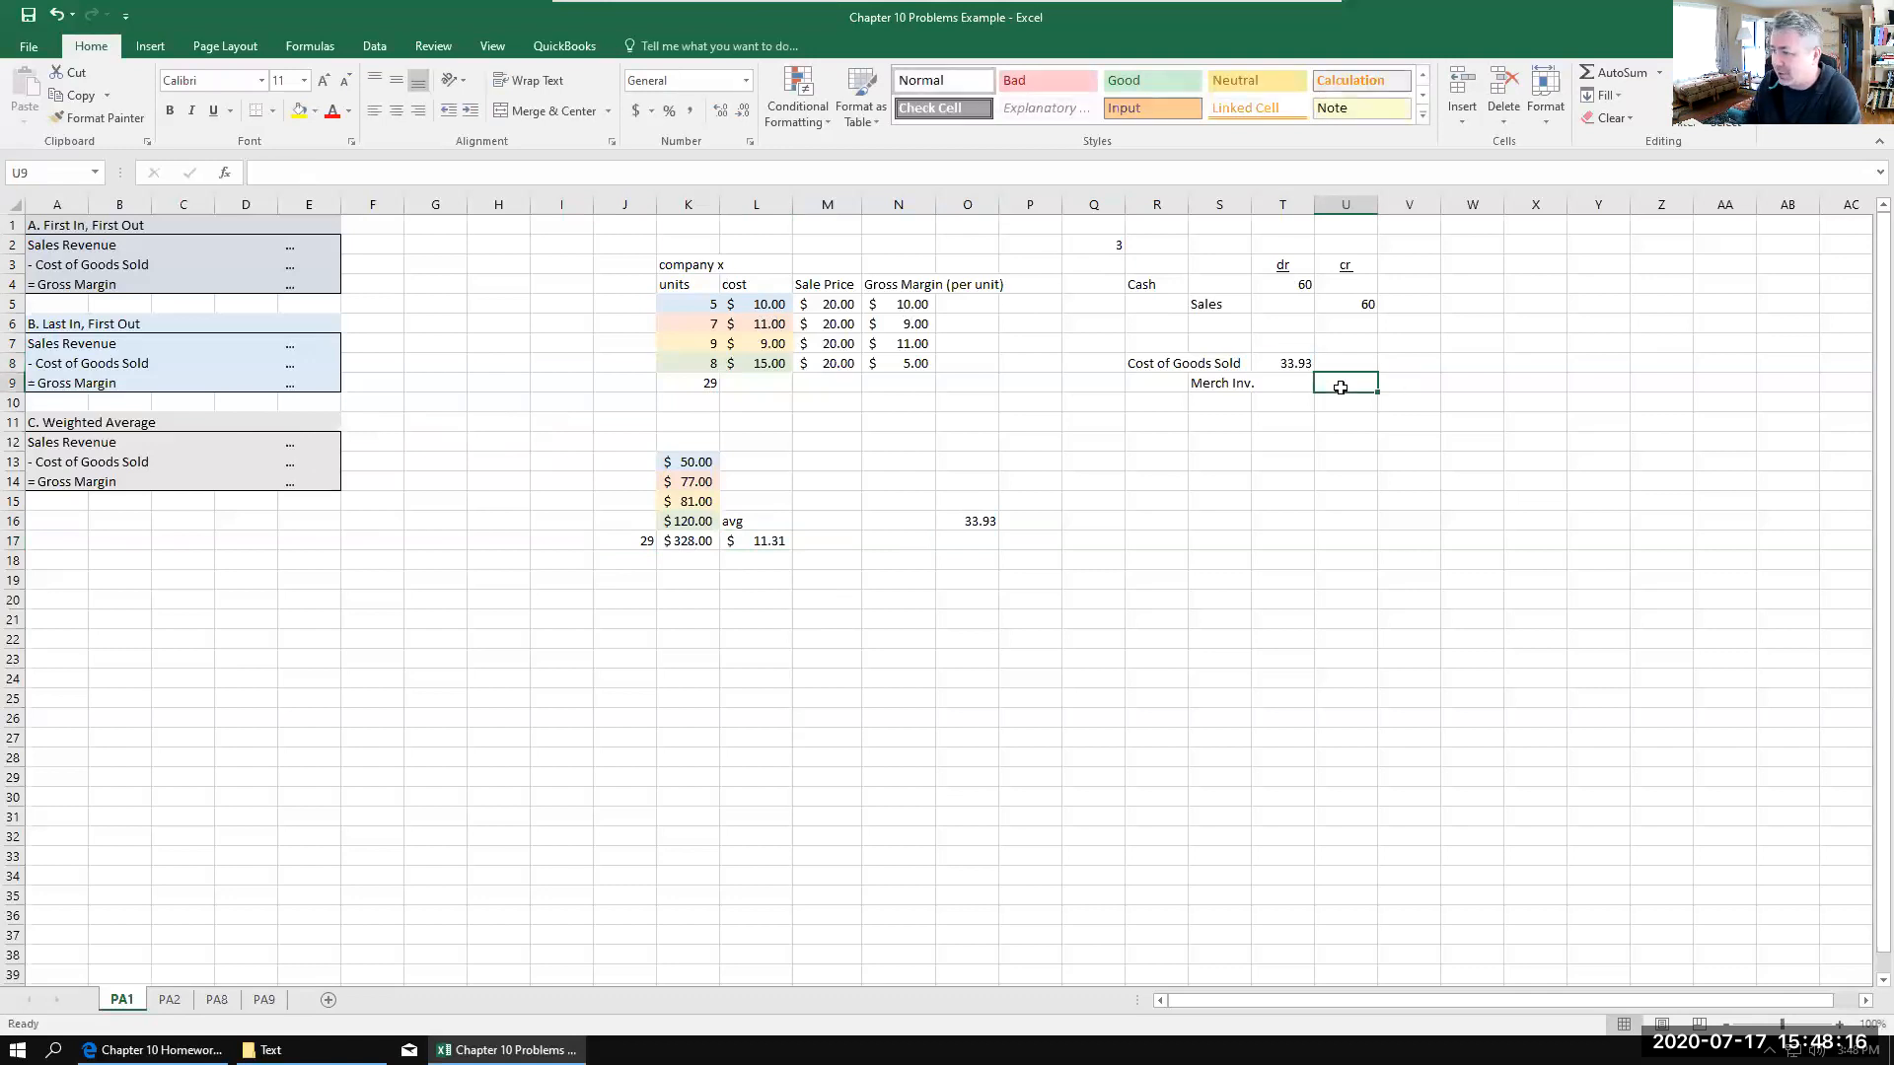
text(33.93)
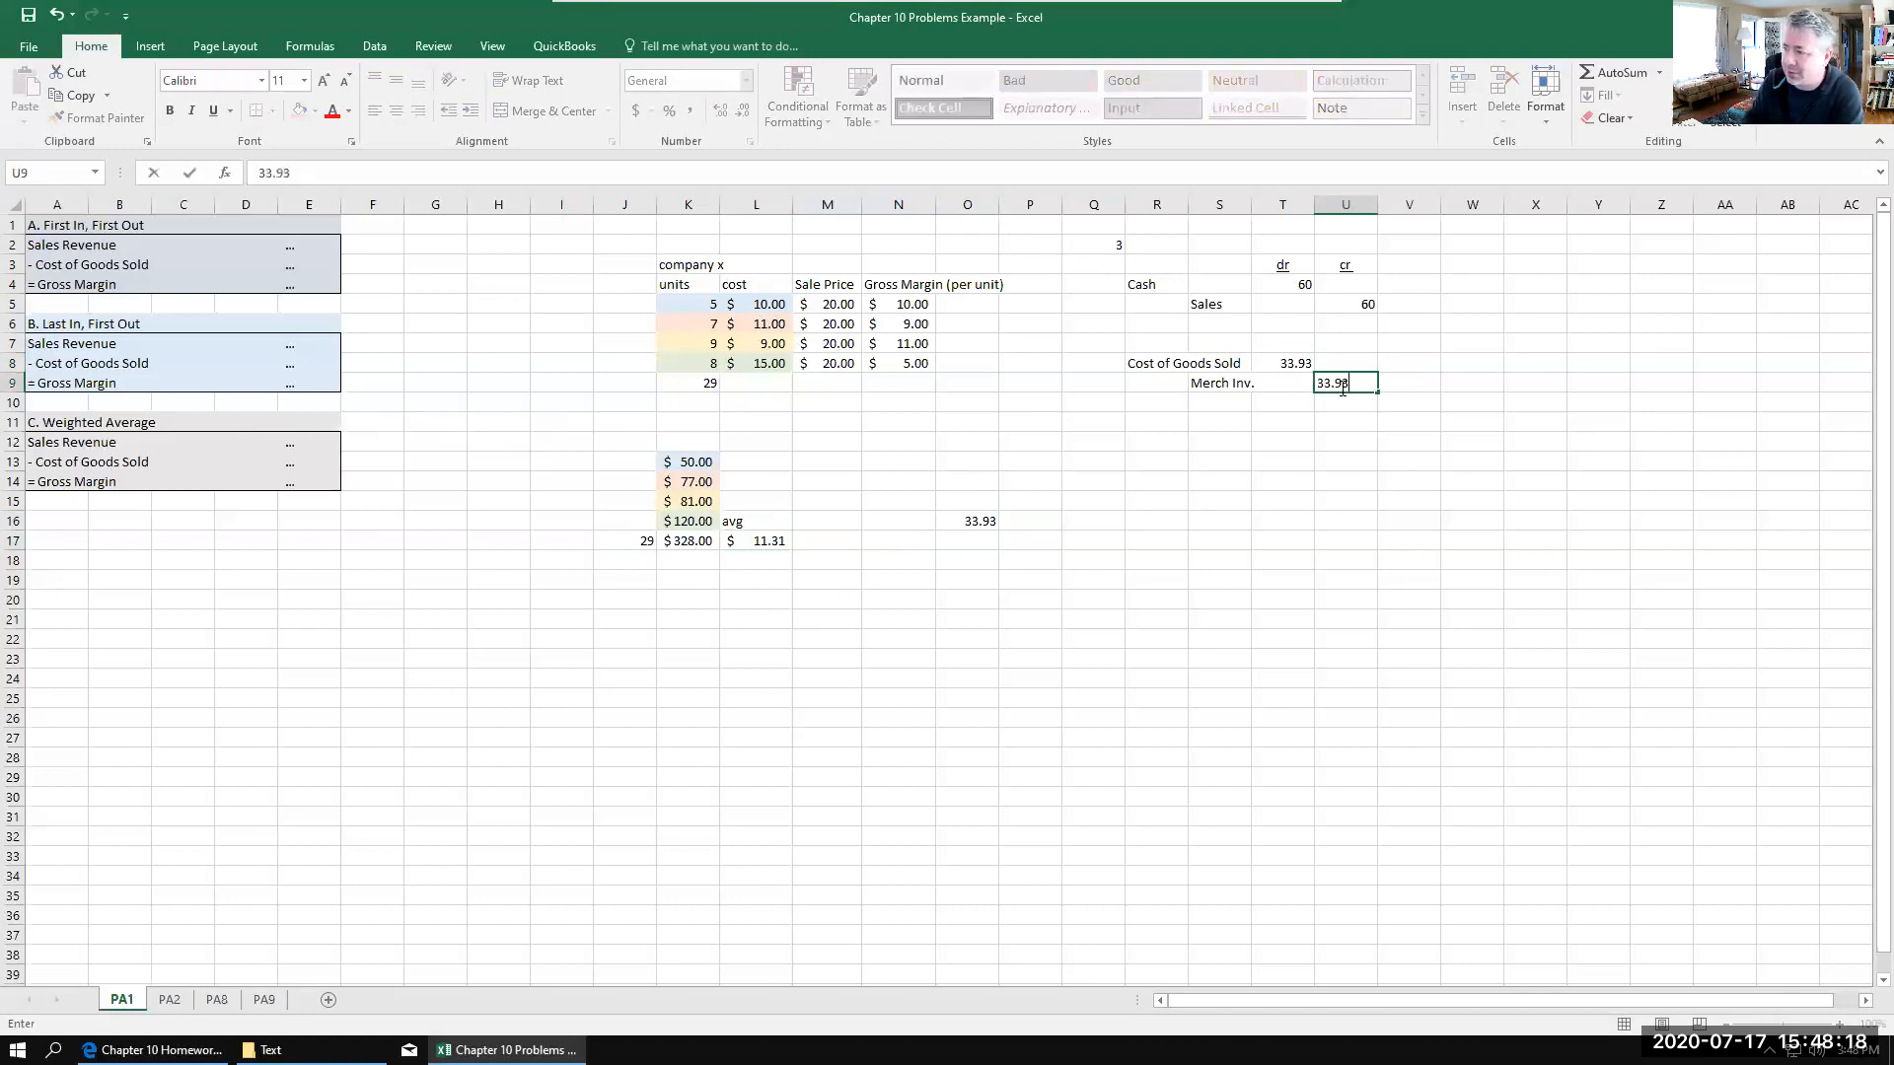
click(1279, 492)
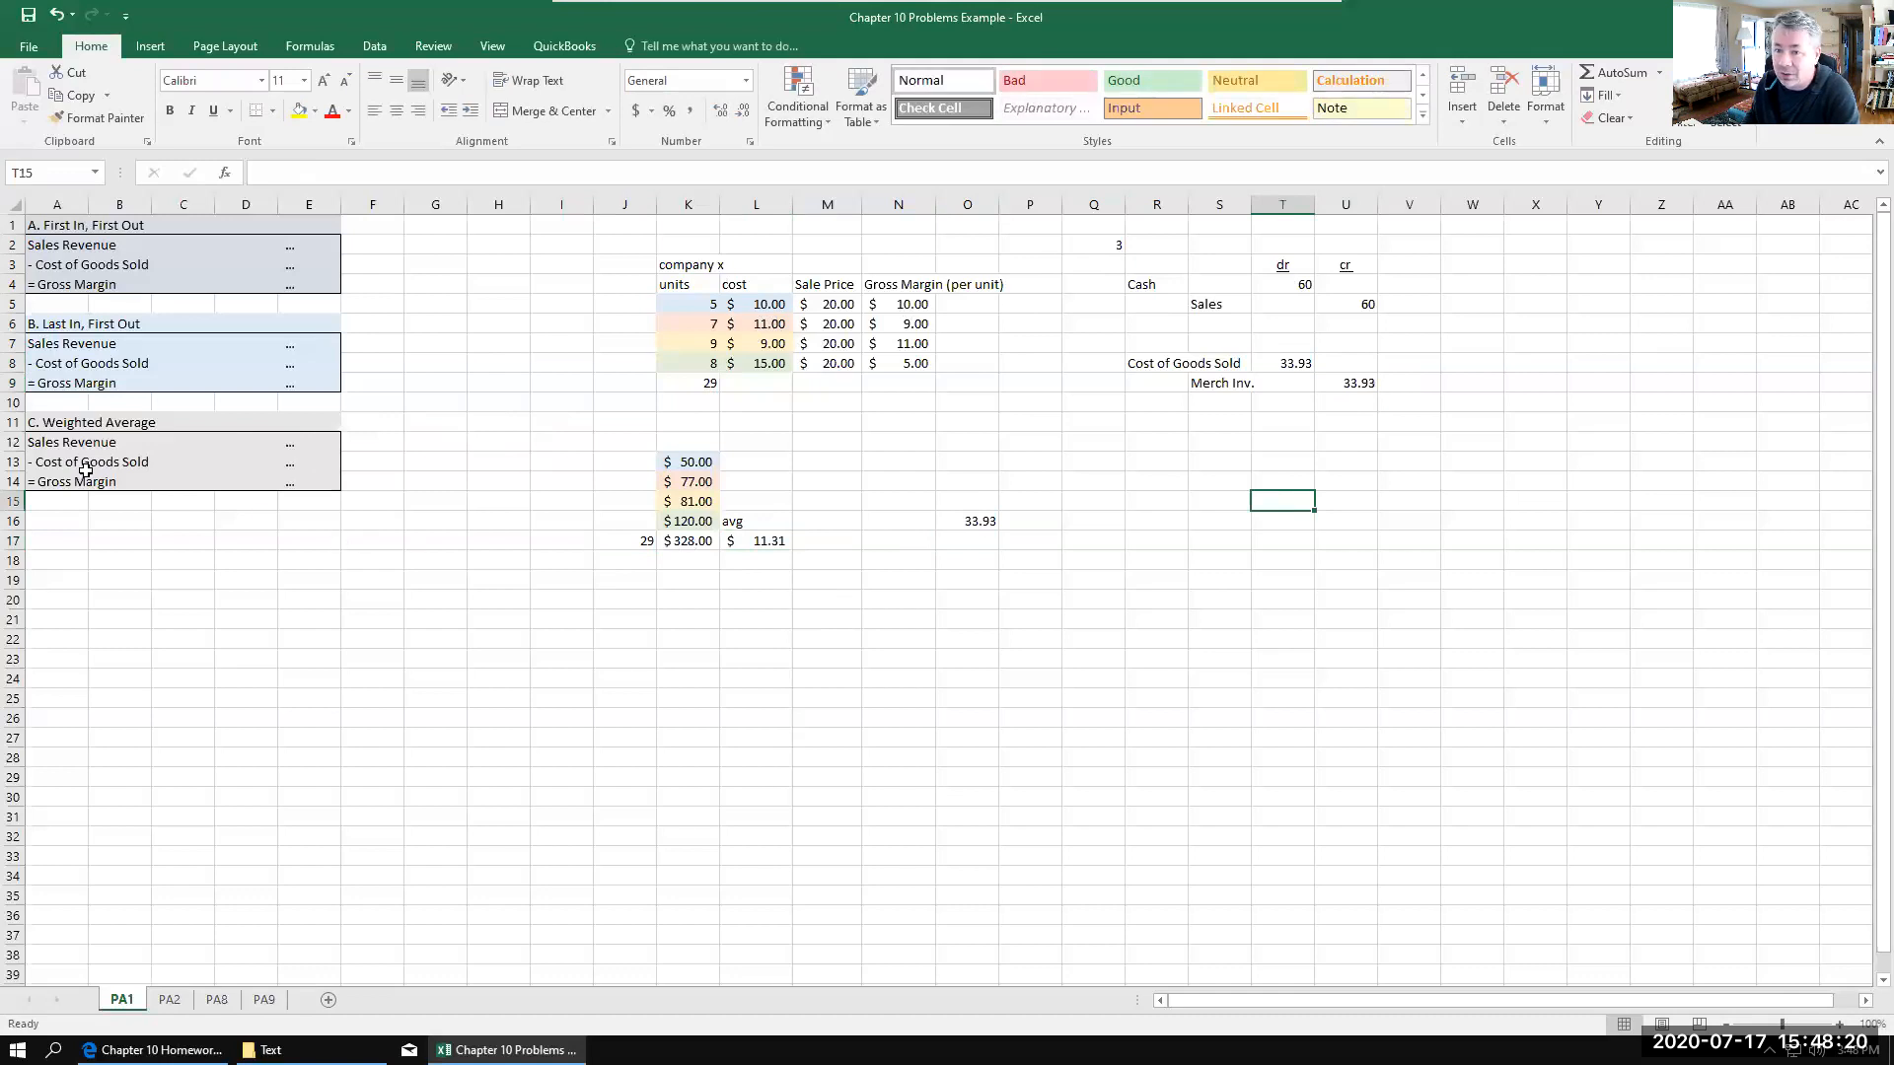
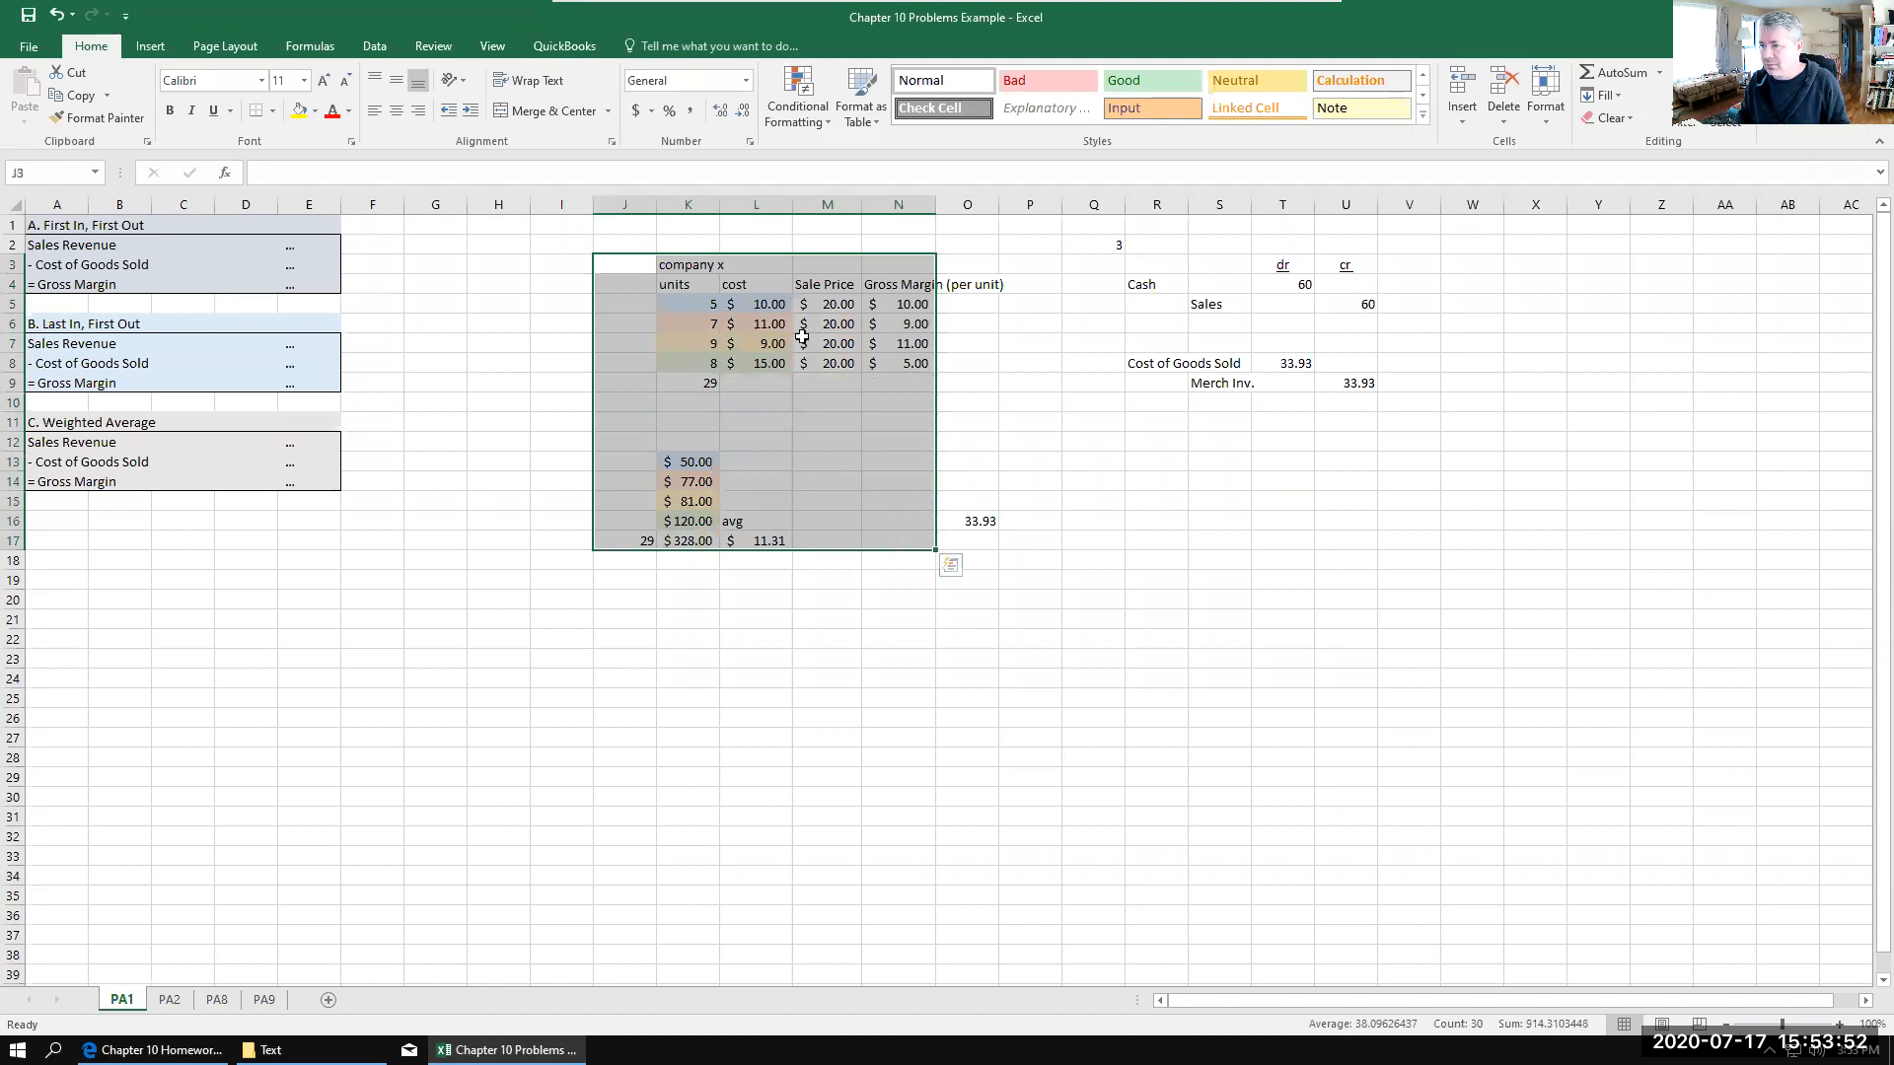
Step: Copy the company x inventory table in J3:N17 to the PA8 sheet, starting at cell Q5
click(819, 343)
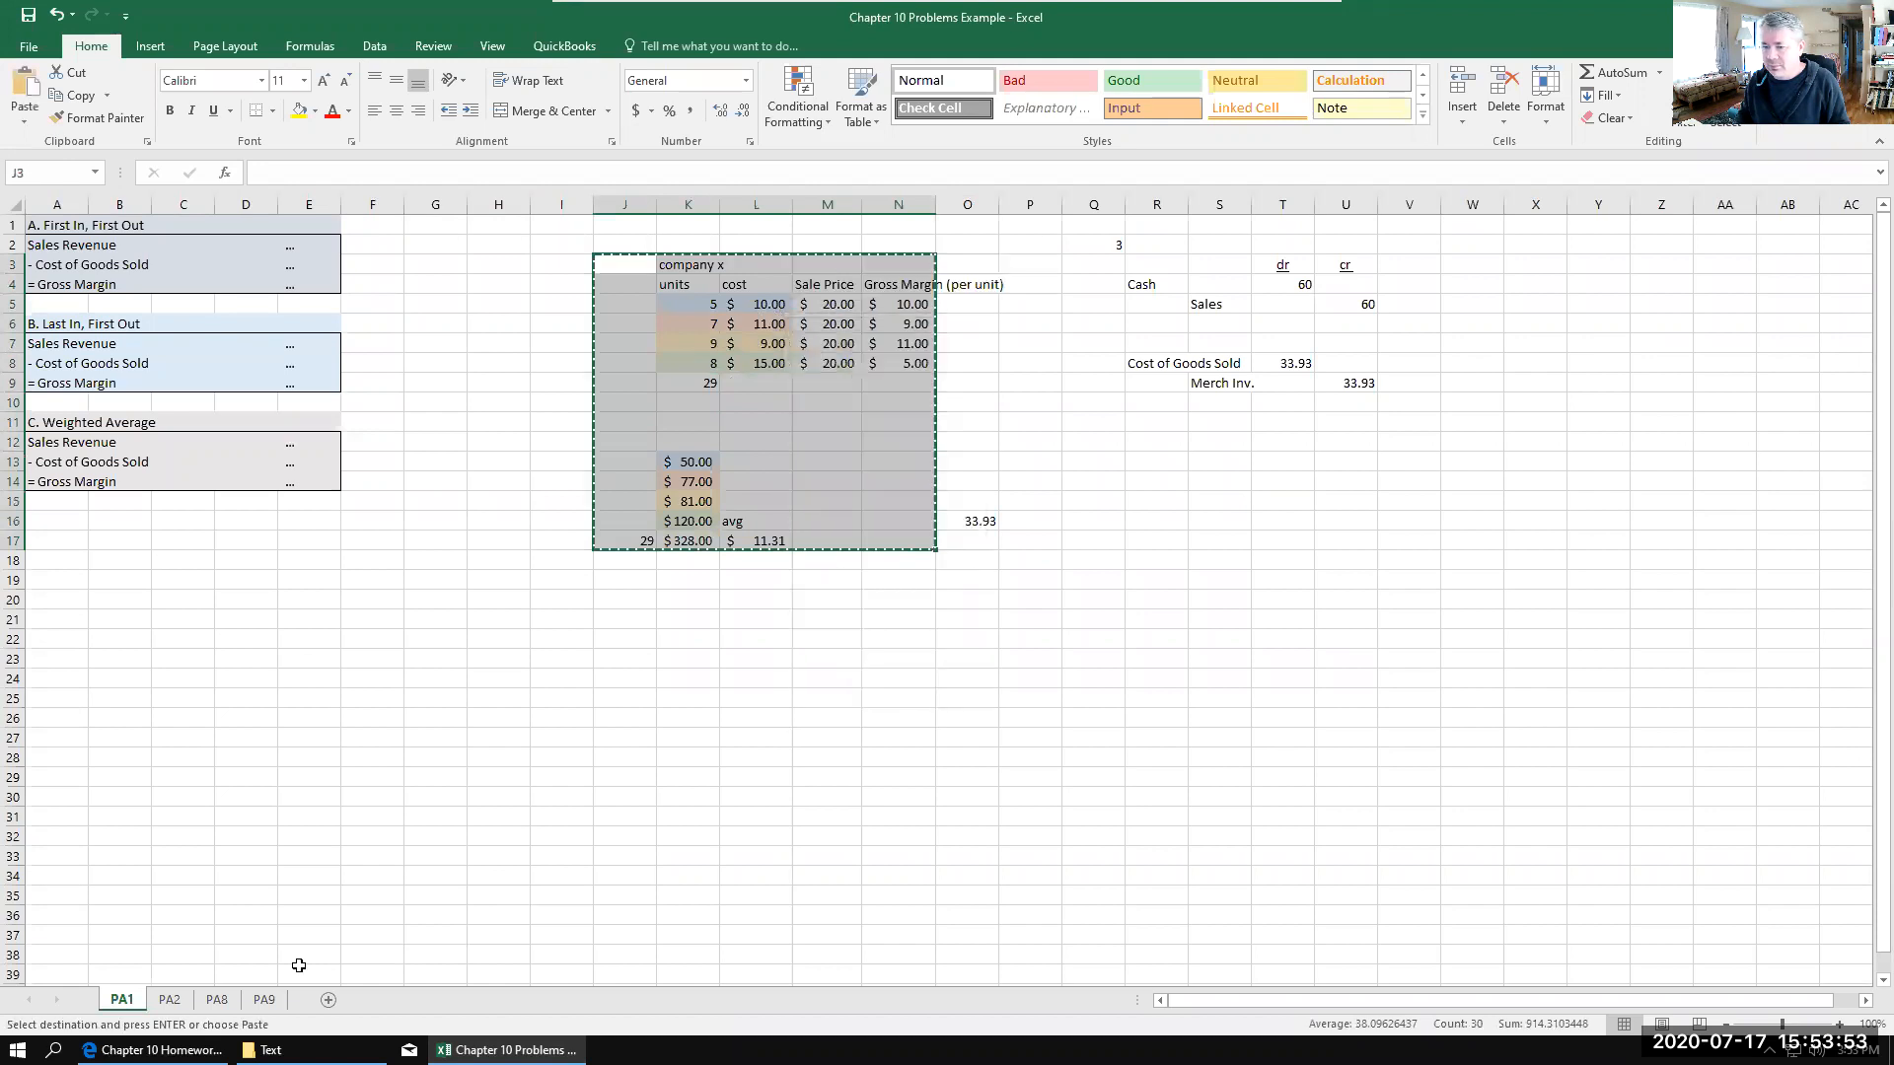
click(217, 999)
right_click(937, 316)
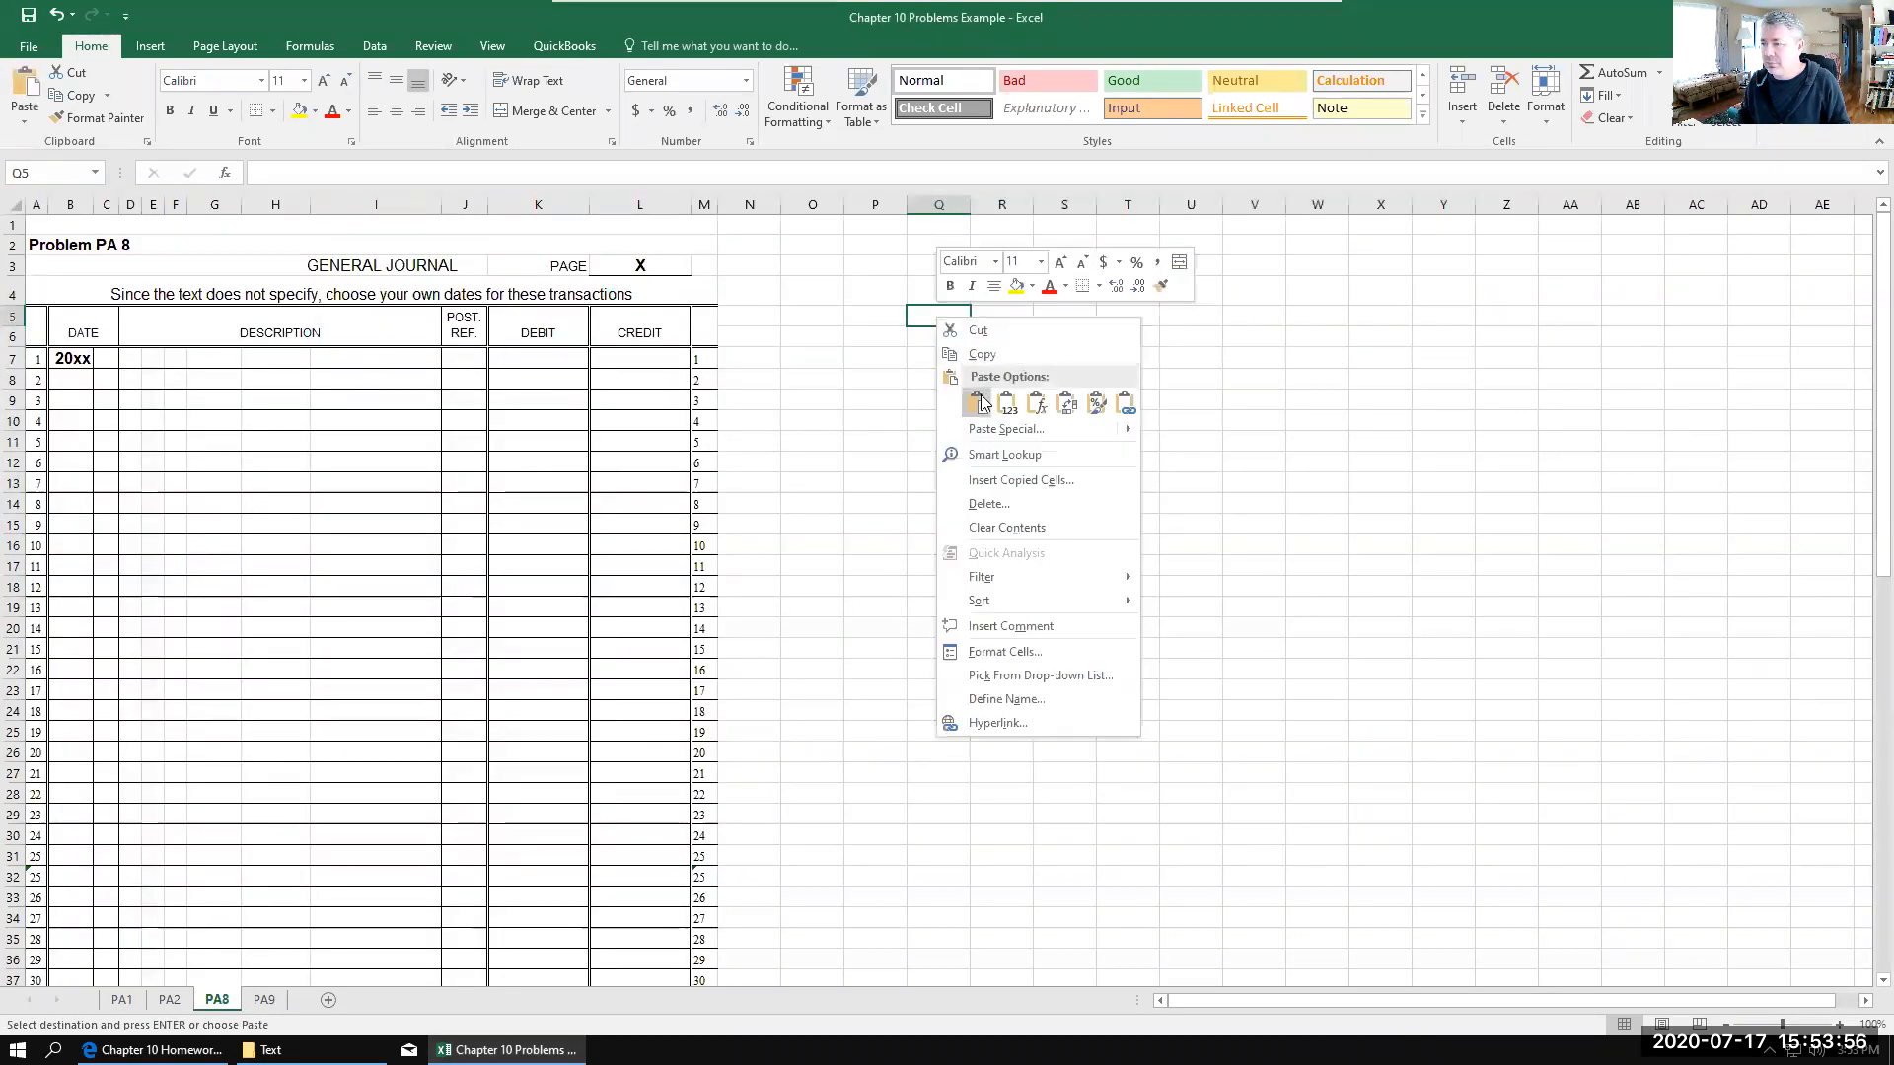
click(977, 402)
click(986, 482)
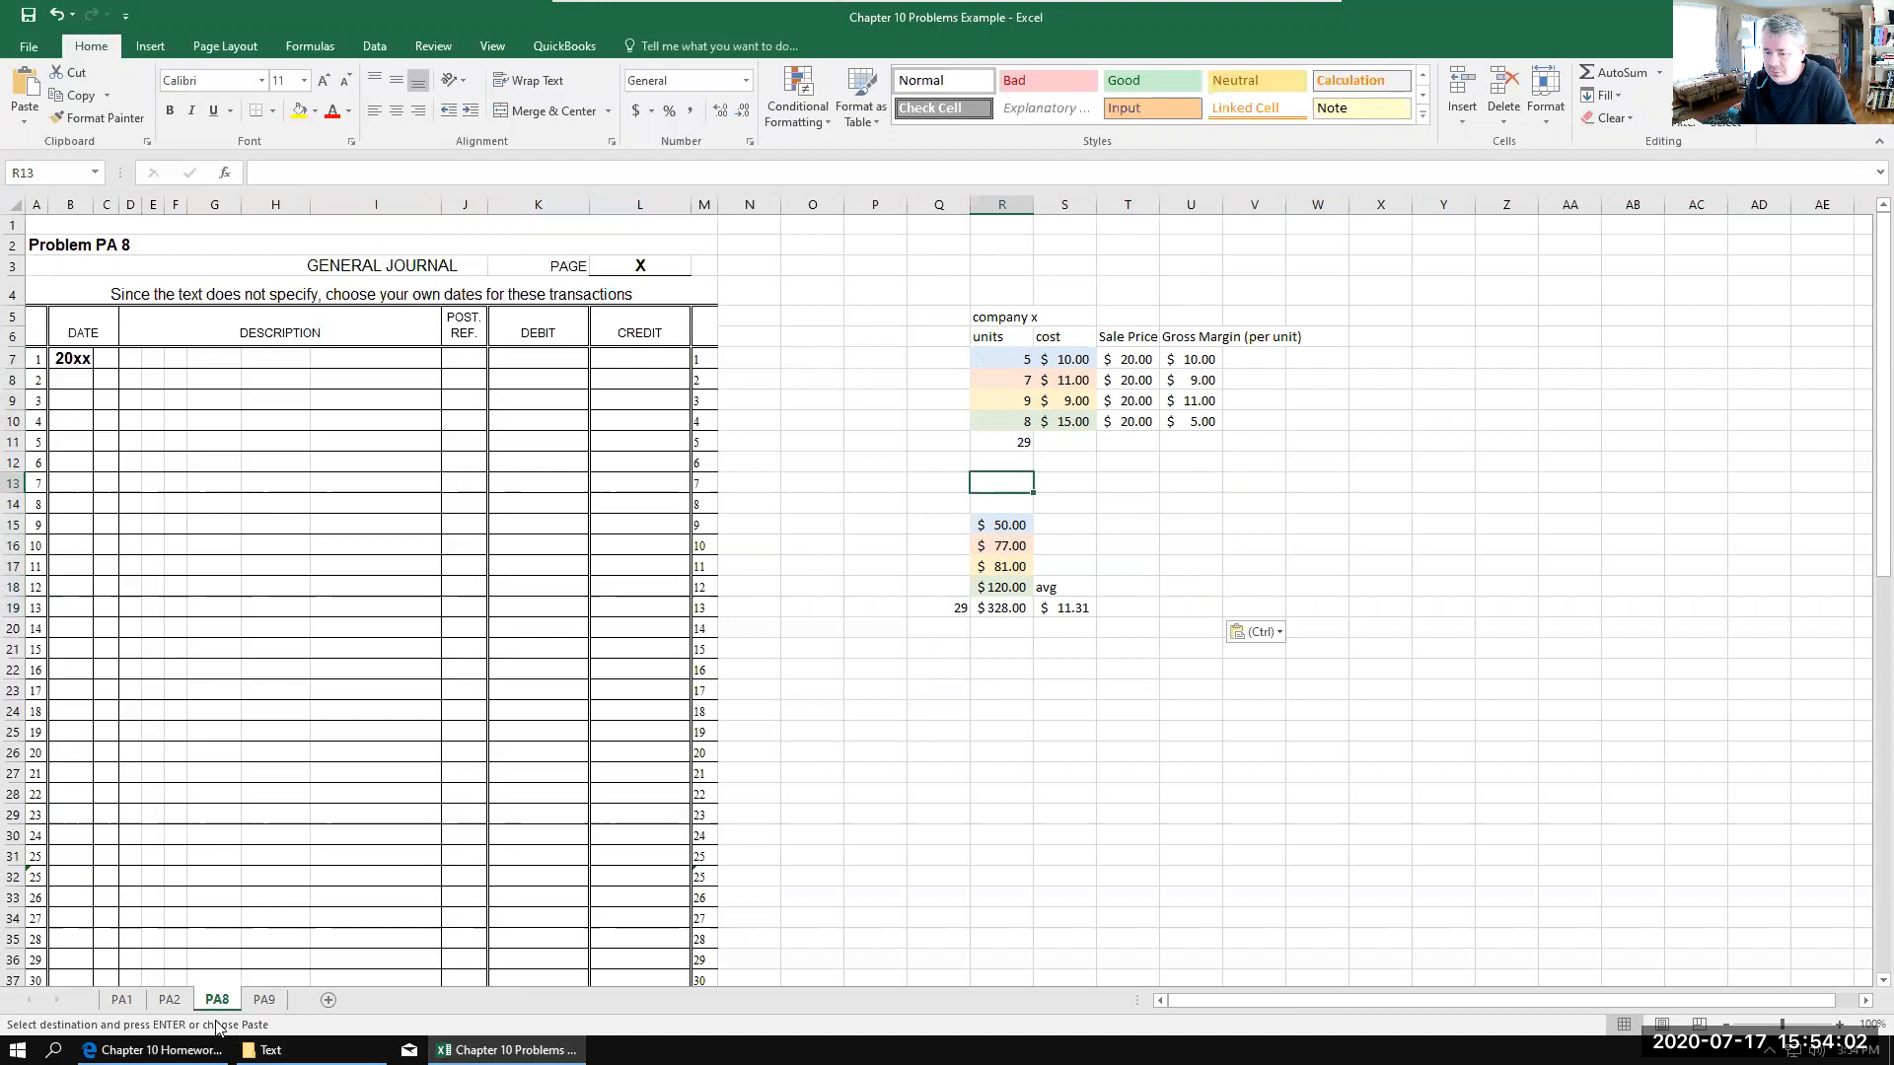
Step: Review the PA8 FIFO journal entry problem in the Chapter 10 Homework PDF, and return to the PA8 sheet in Excel
click(176, 1002)
click(217, 999)
click(155, 1049)
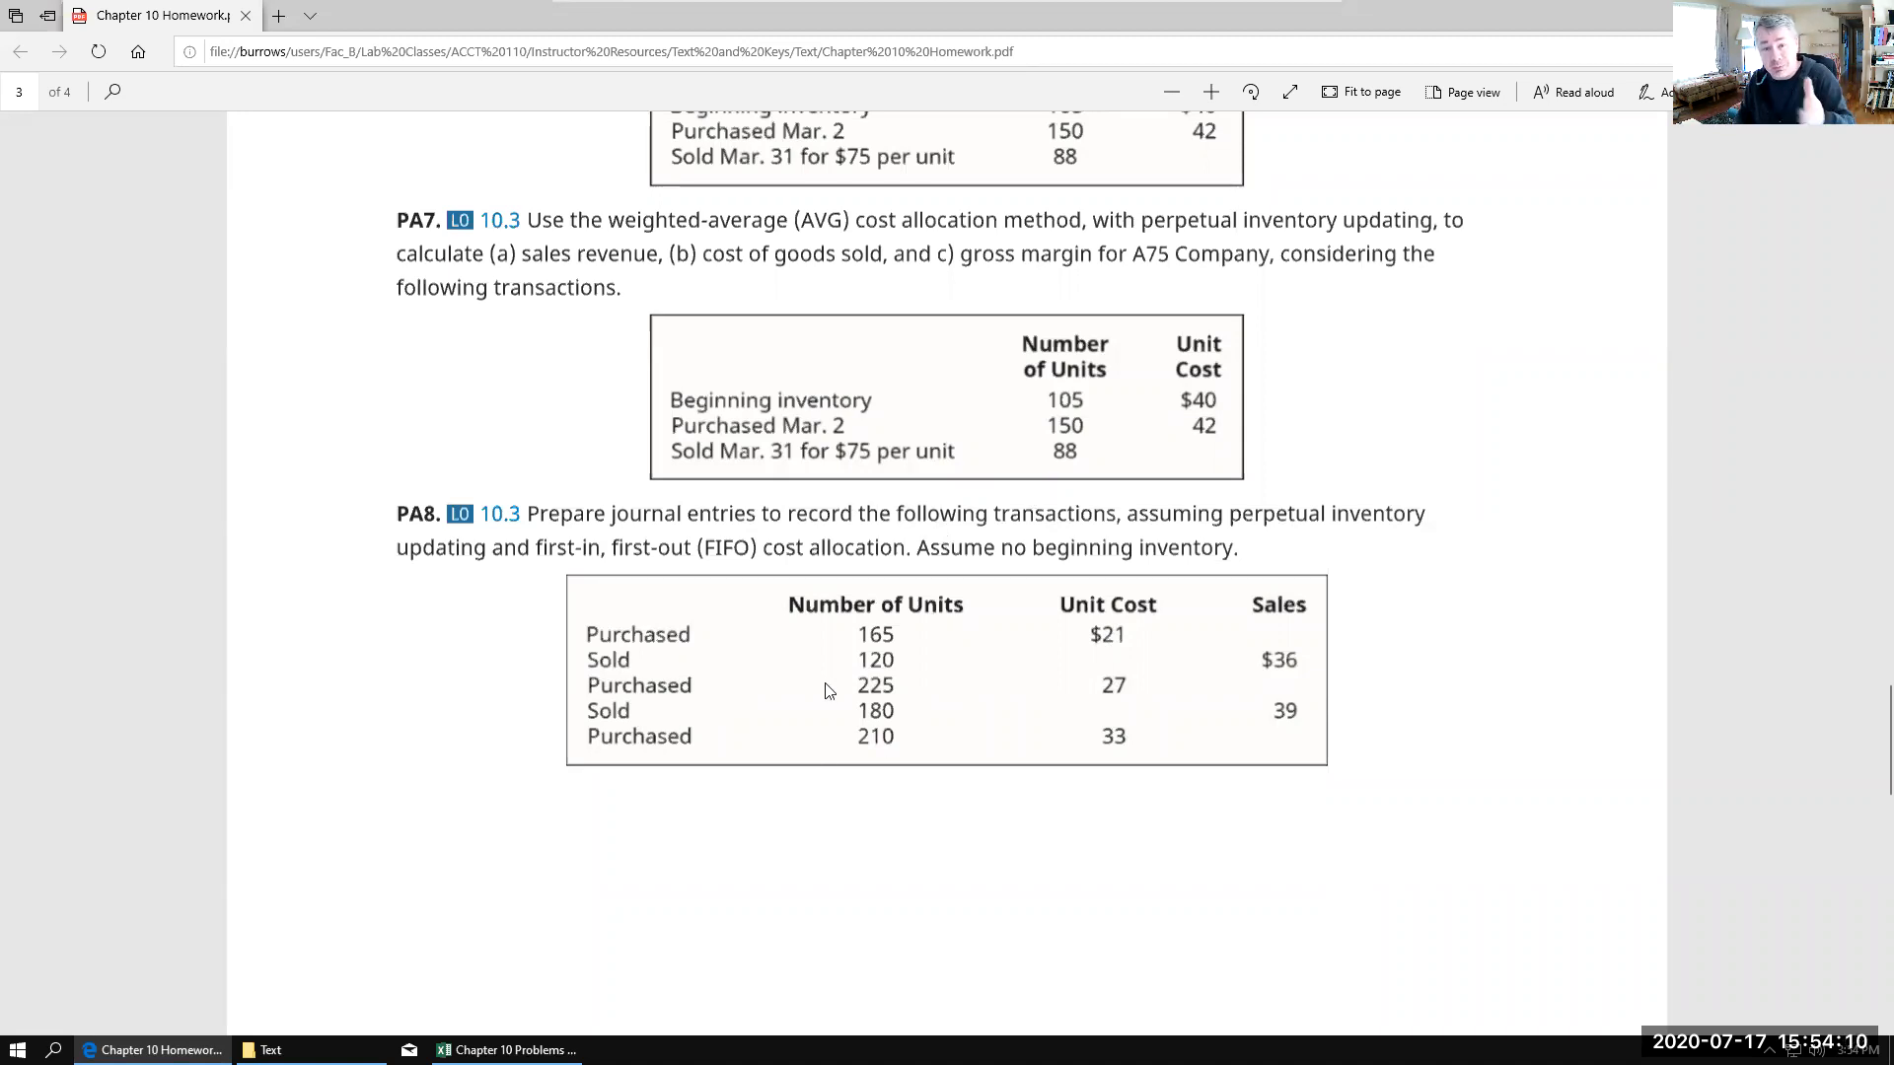
click(505, 1049)
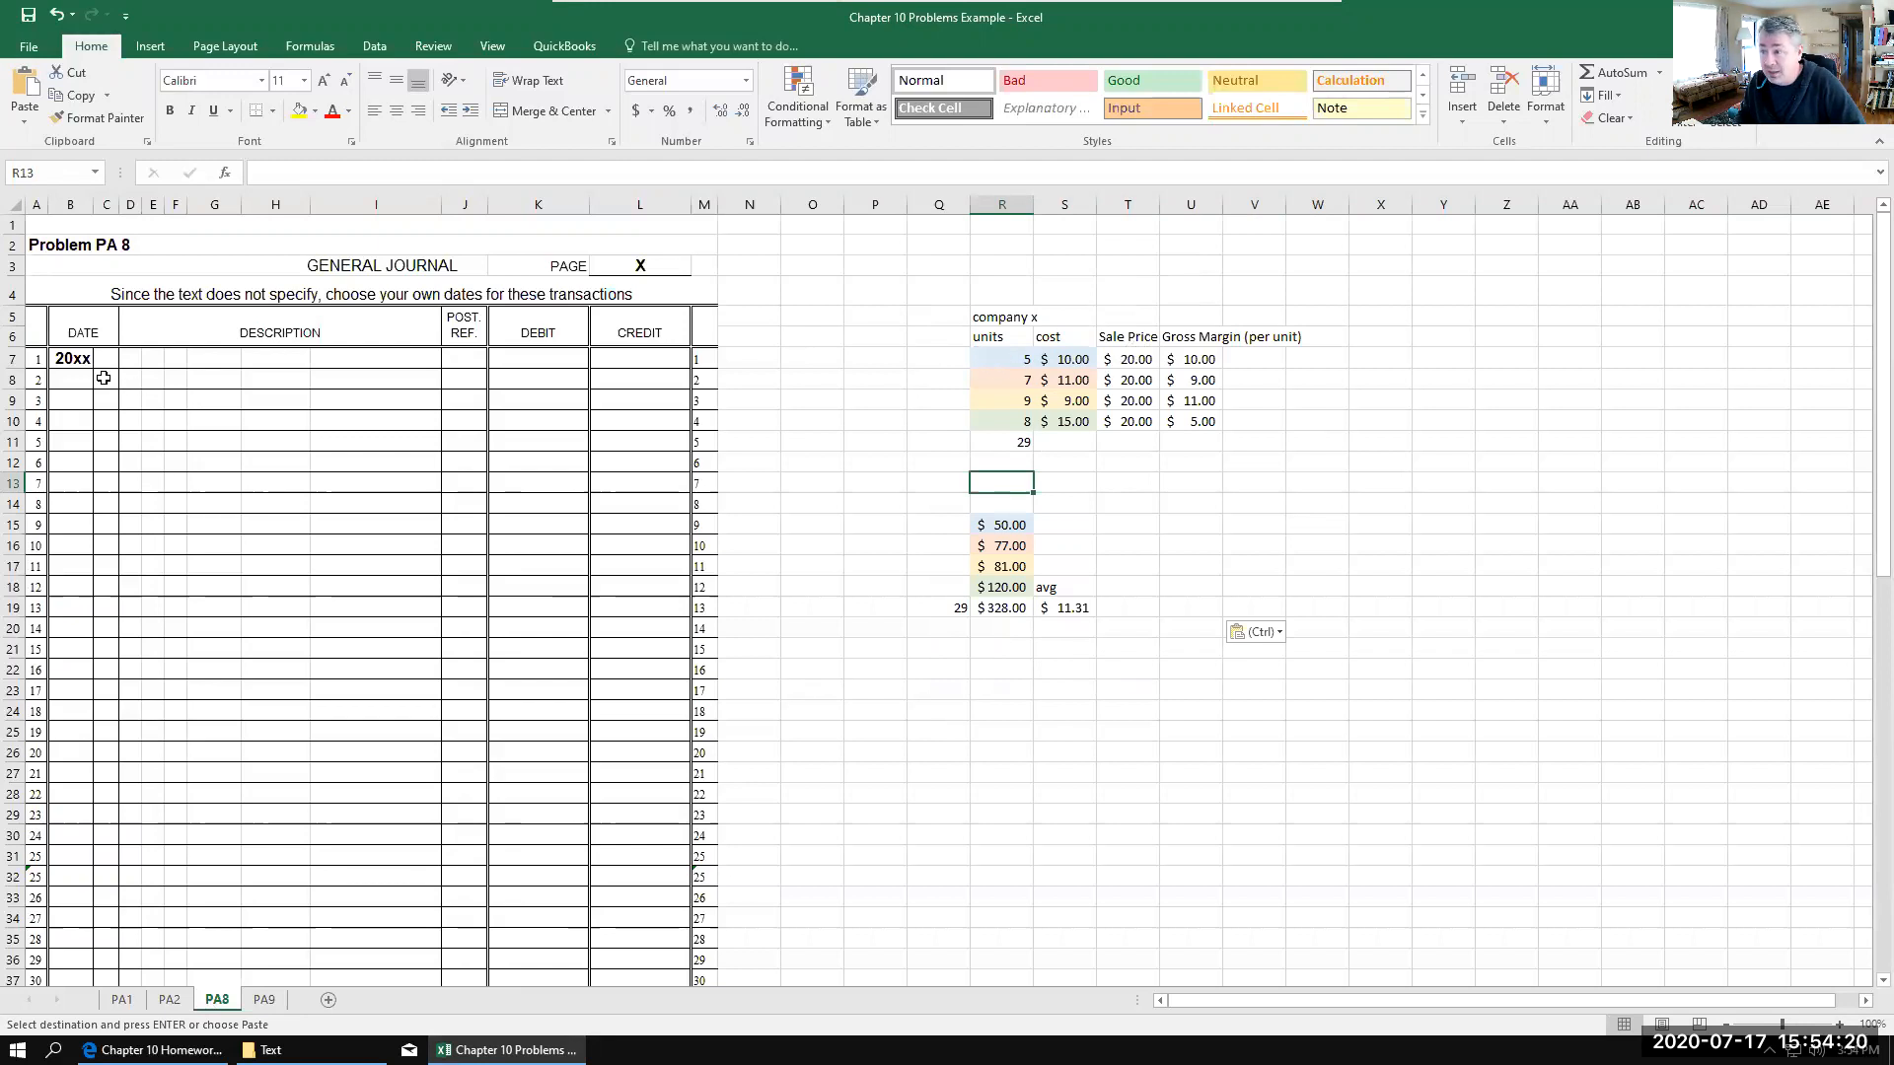
Step: Enter the purchase entry's accounts in the general journal: Merchandise Inventory in D8 and Accounts Payable in F9
click(132, 379)
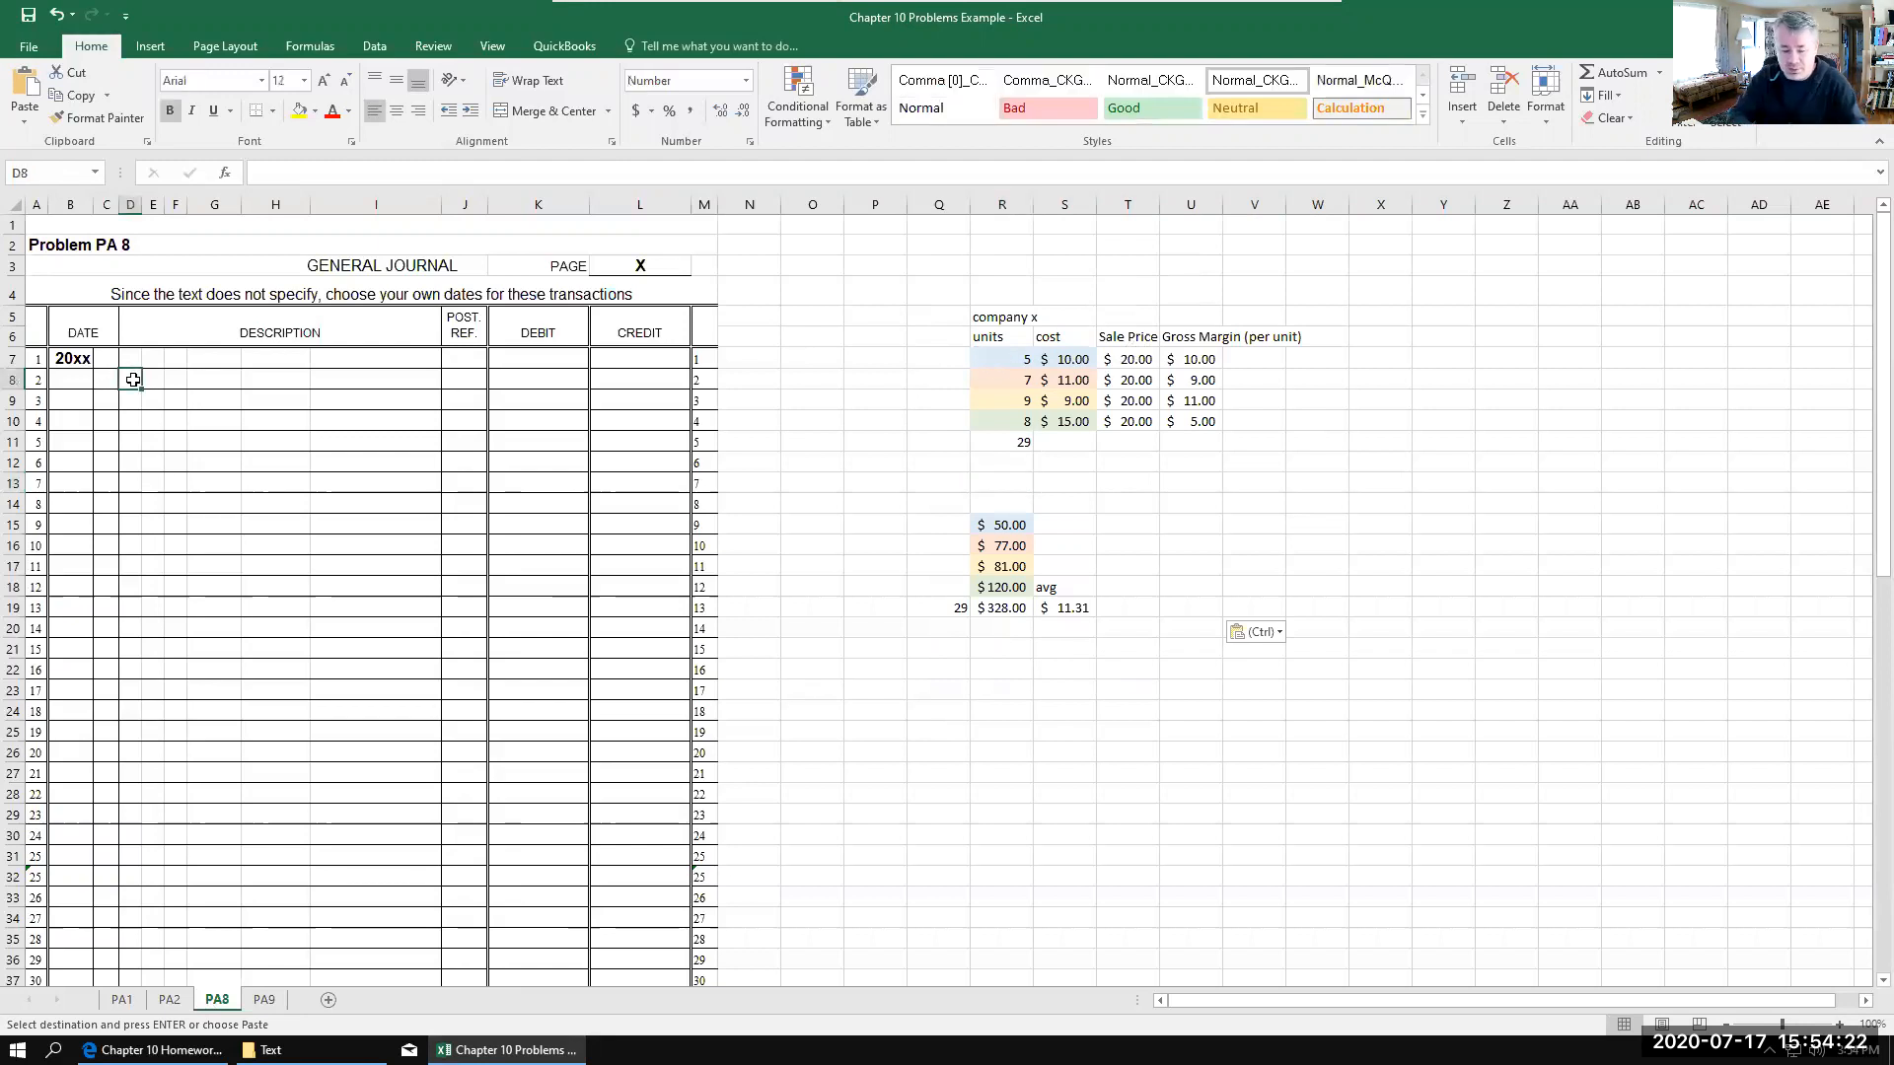
text(Me)
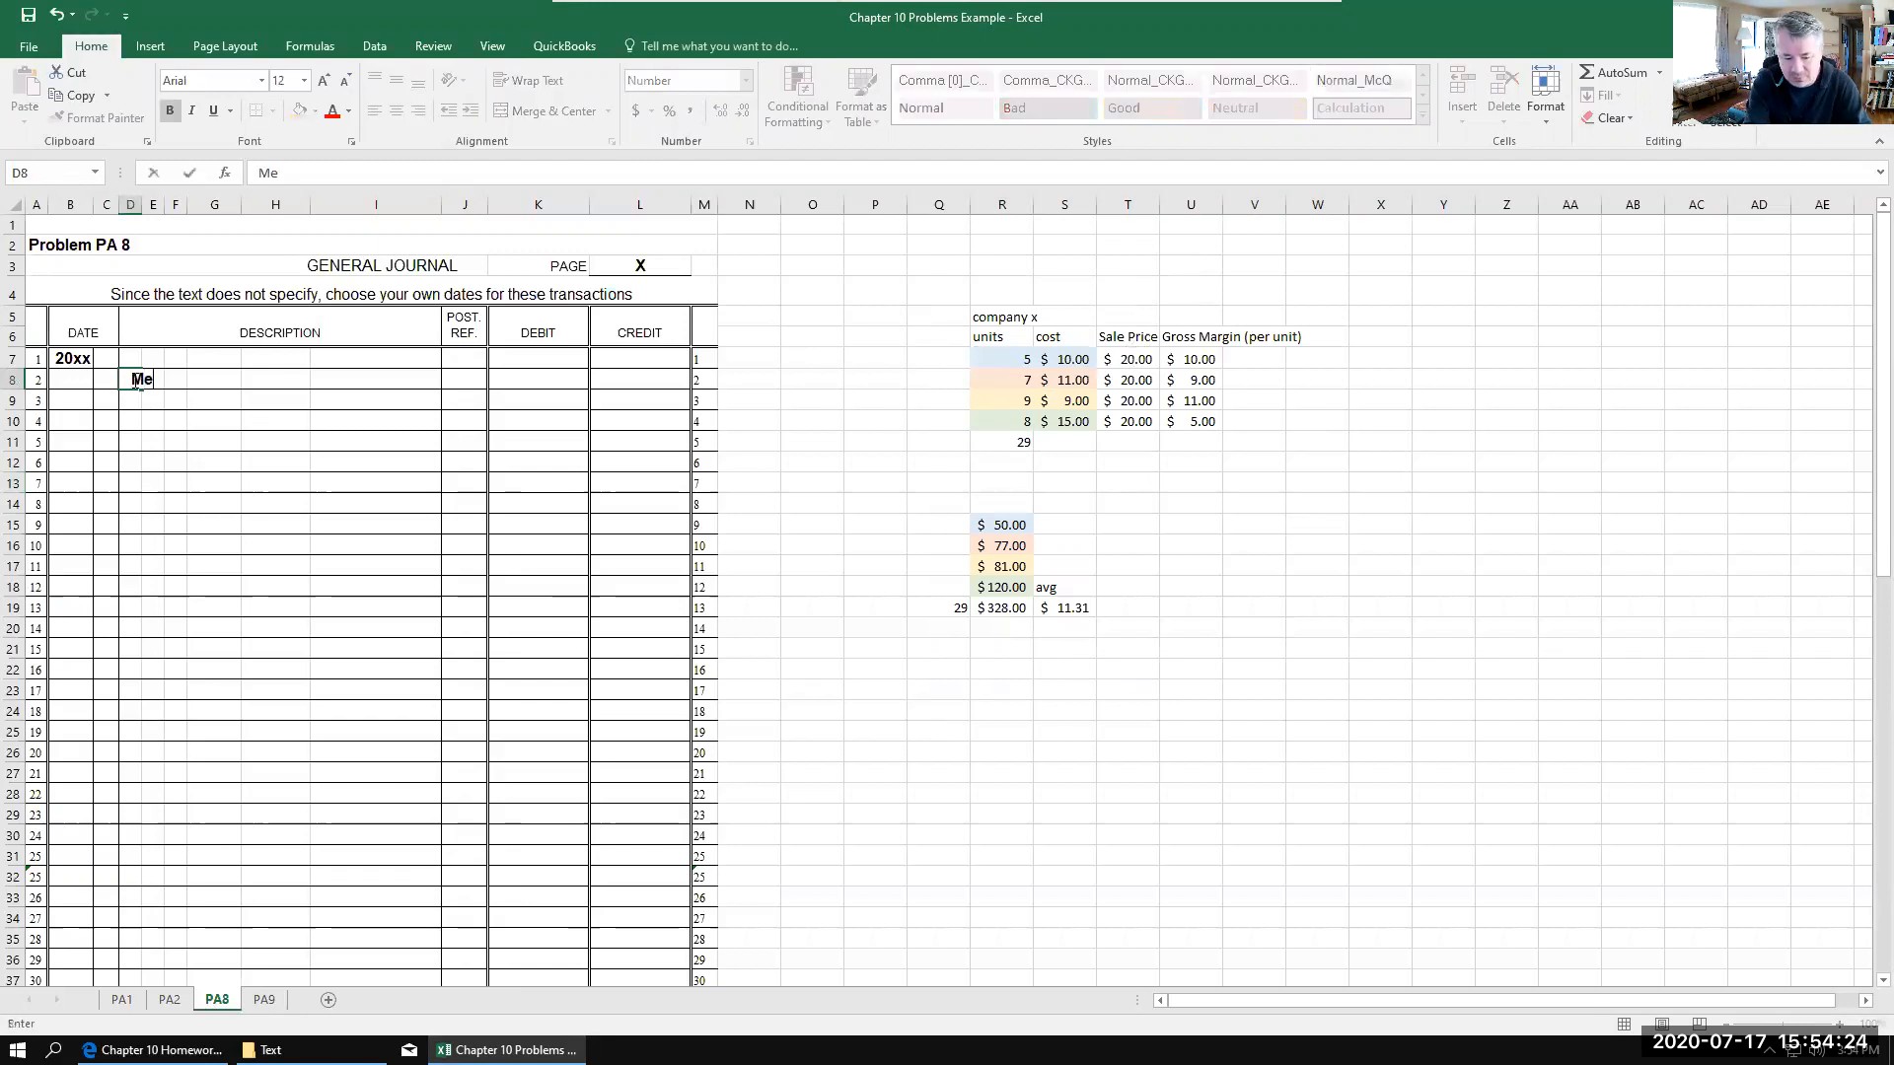
text(rchandics)
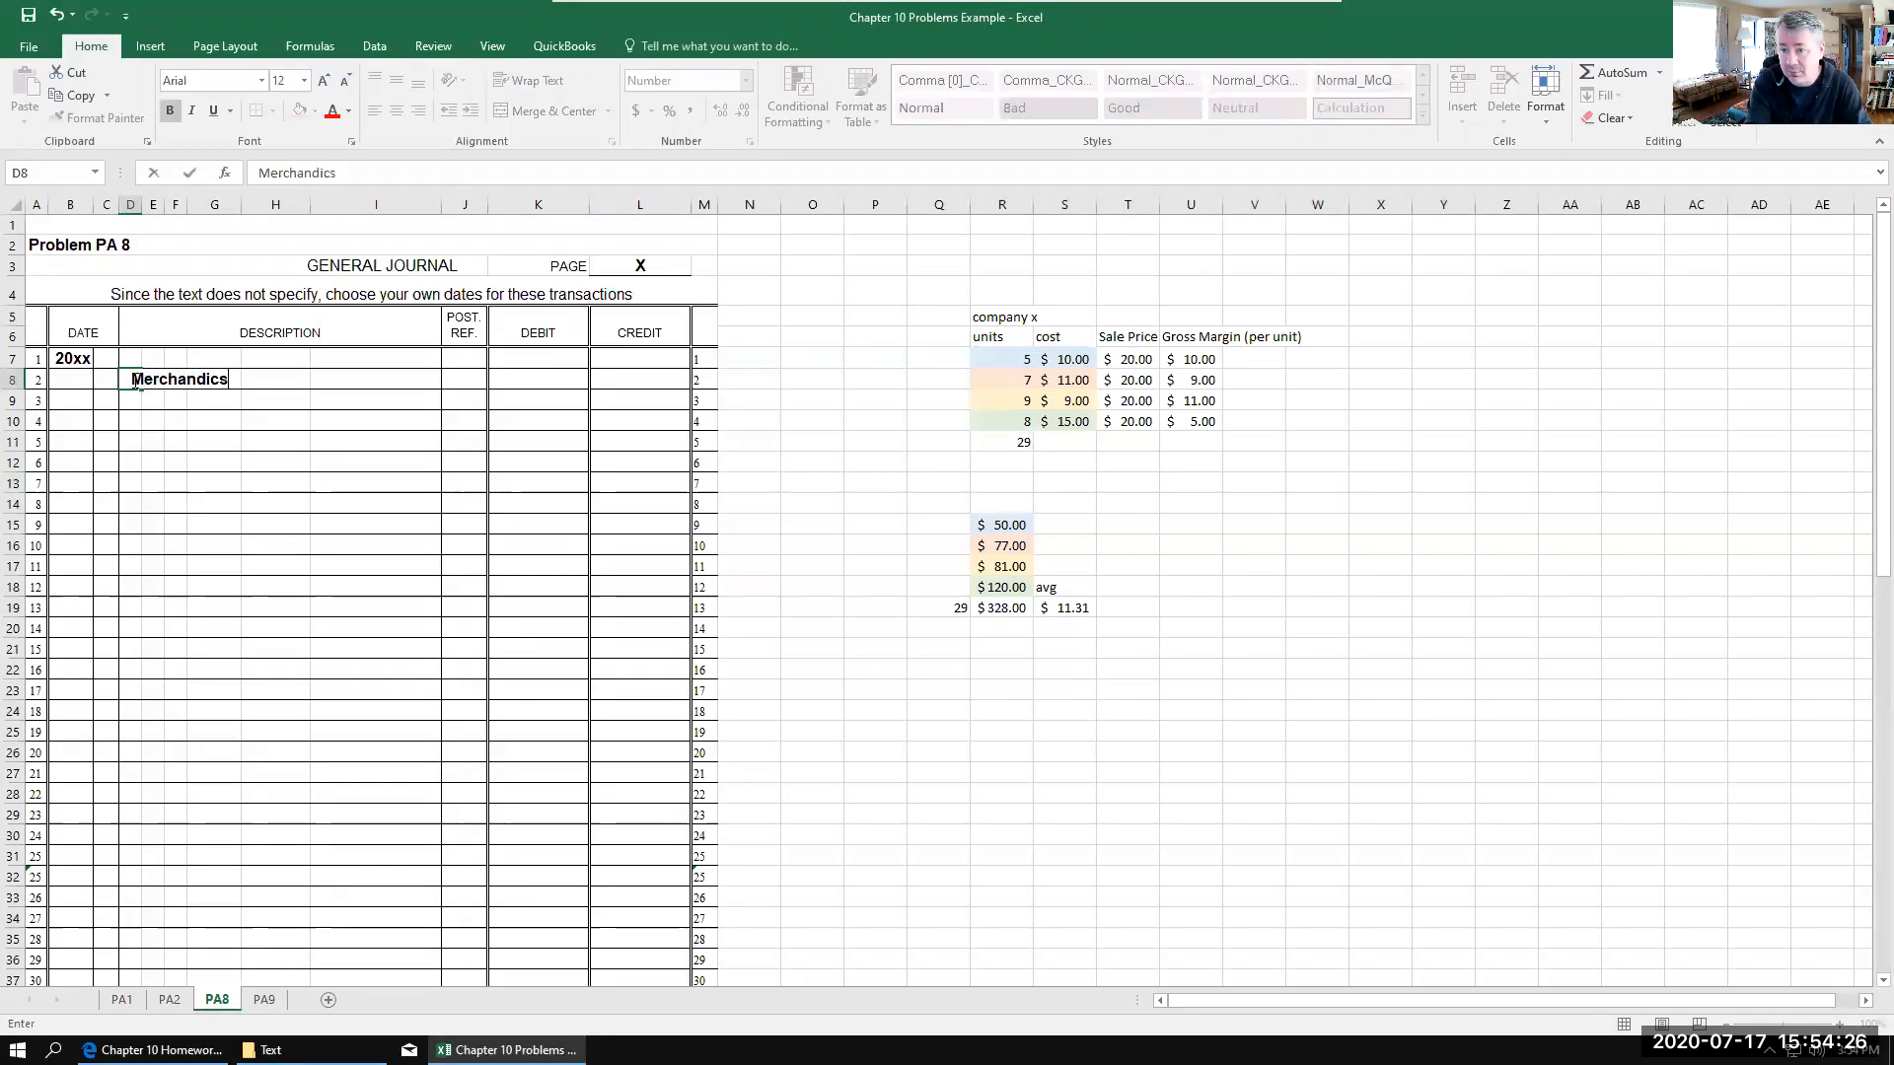
key(BackSpace)
key(BackSpace)
text(se Inventory)
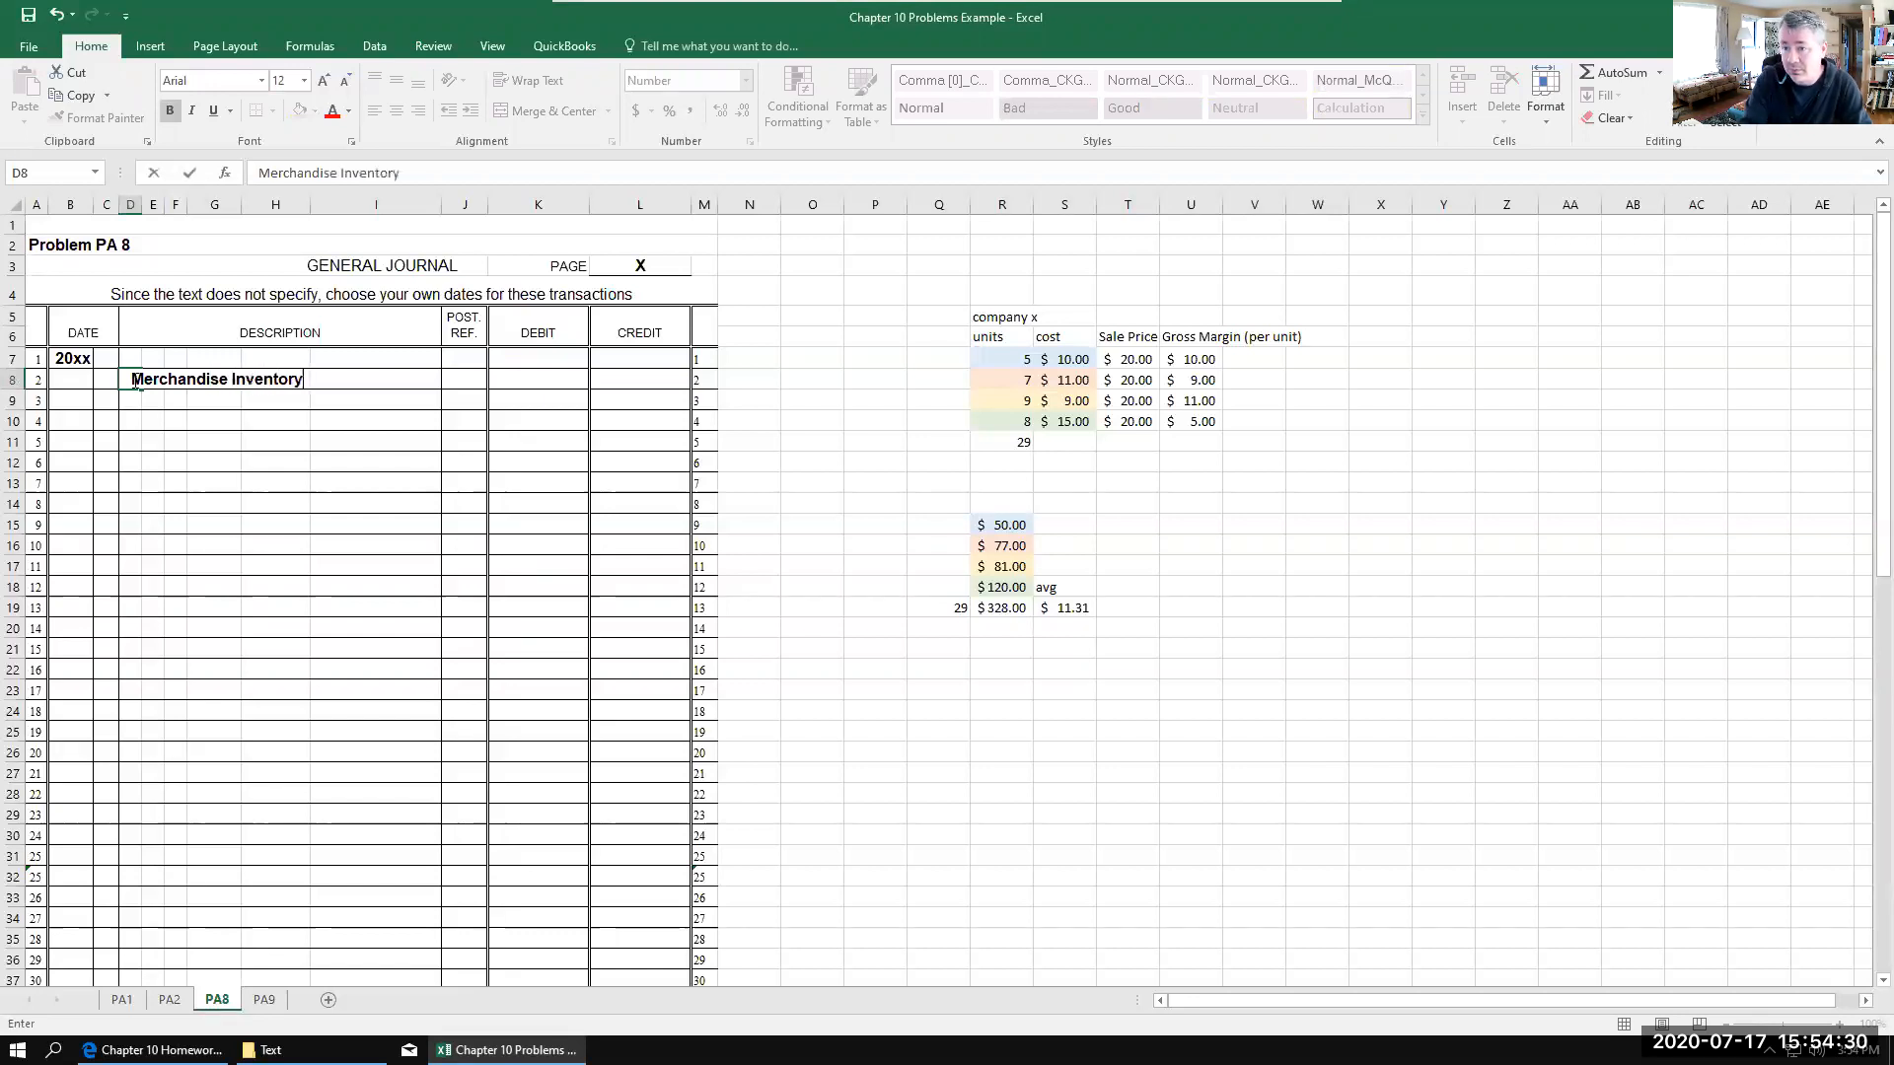
click(176, 396)
text(Accouints)
key(BackSpace)
key(BackSpace)
key(BackSpace)
key(BackSpace)
key(BackSpace)
text(nts Payable)
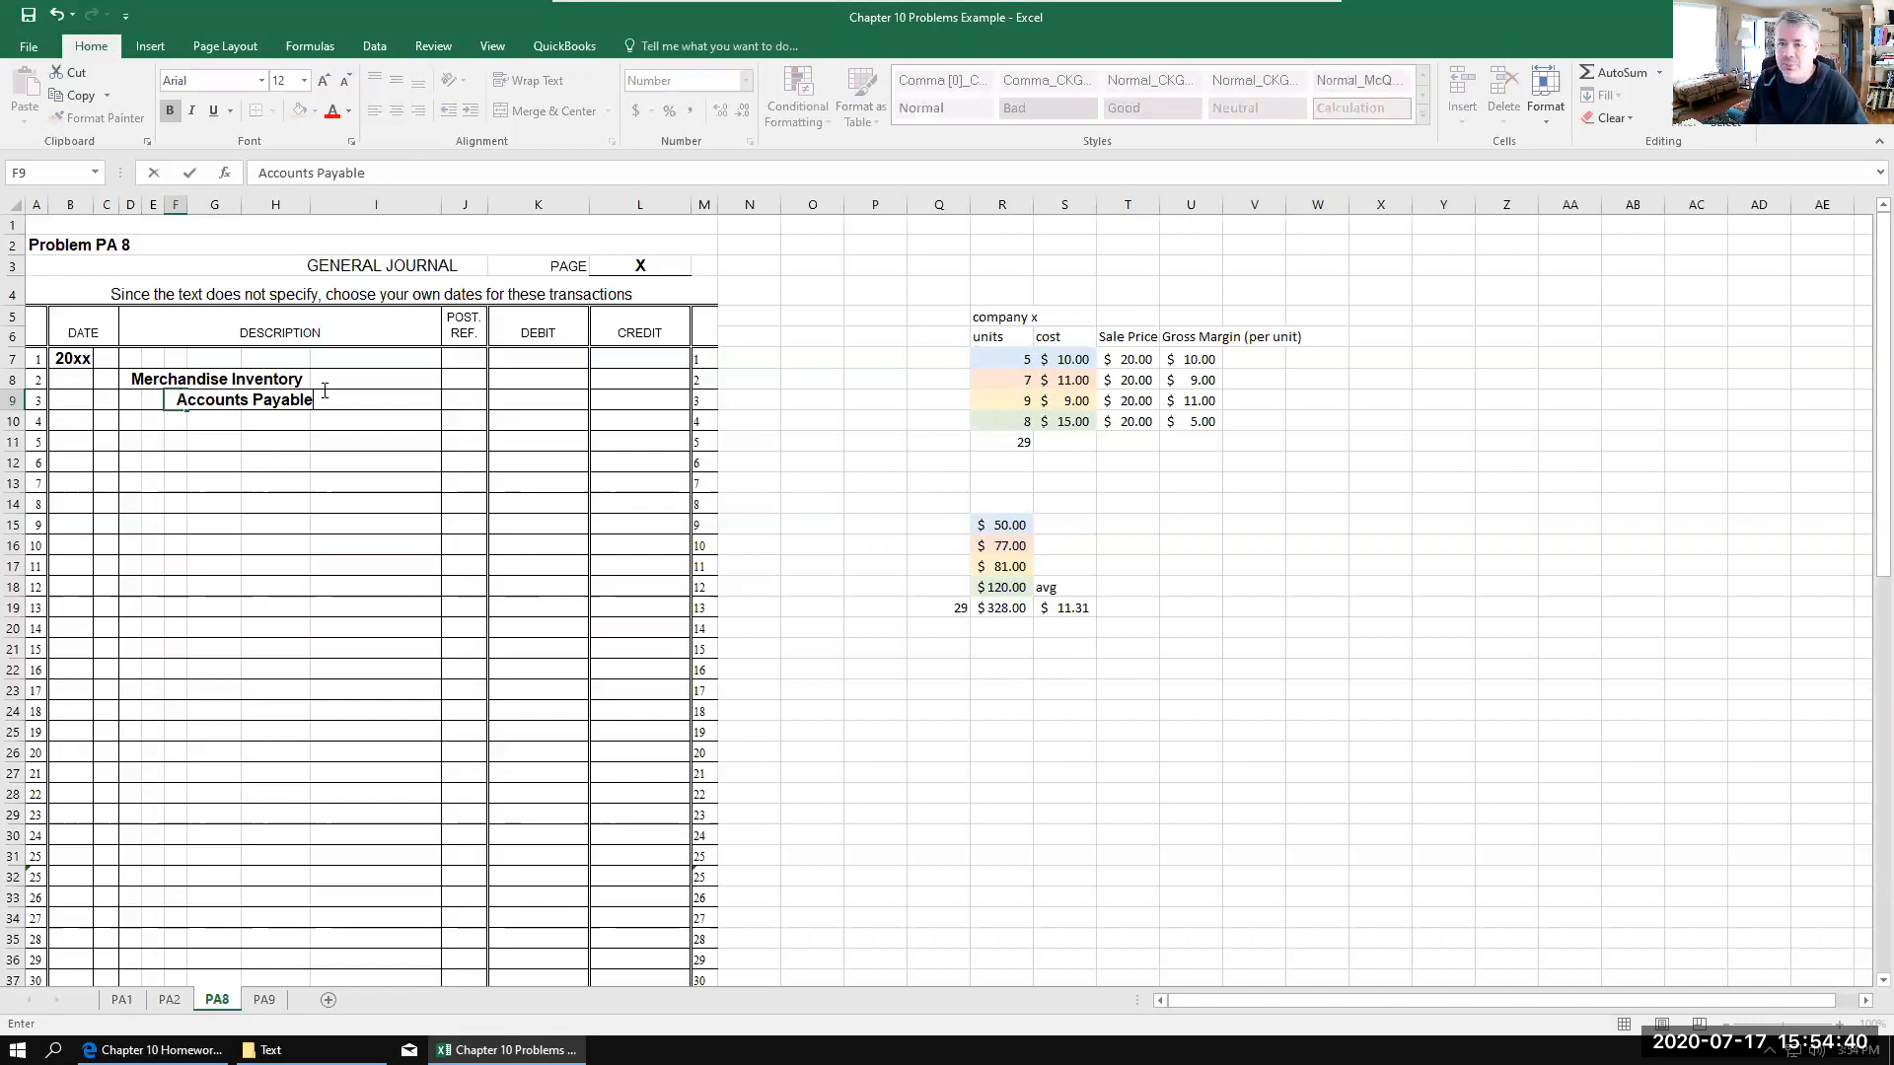
Step: Record the purchase amounts with a 50 debit to Merchandise Inventory in K8 and a 50 credit to Accounts Payable in L9
click(273, 378)
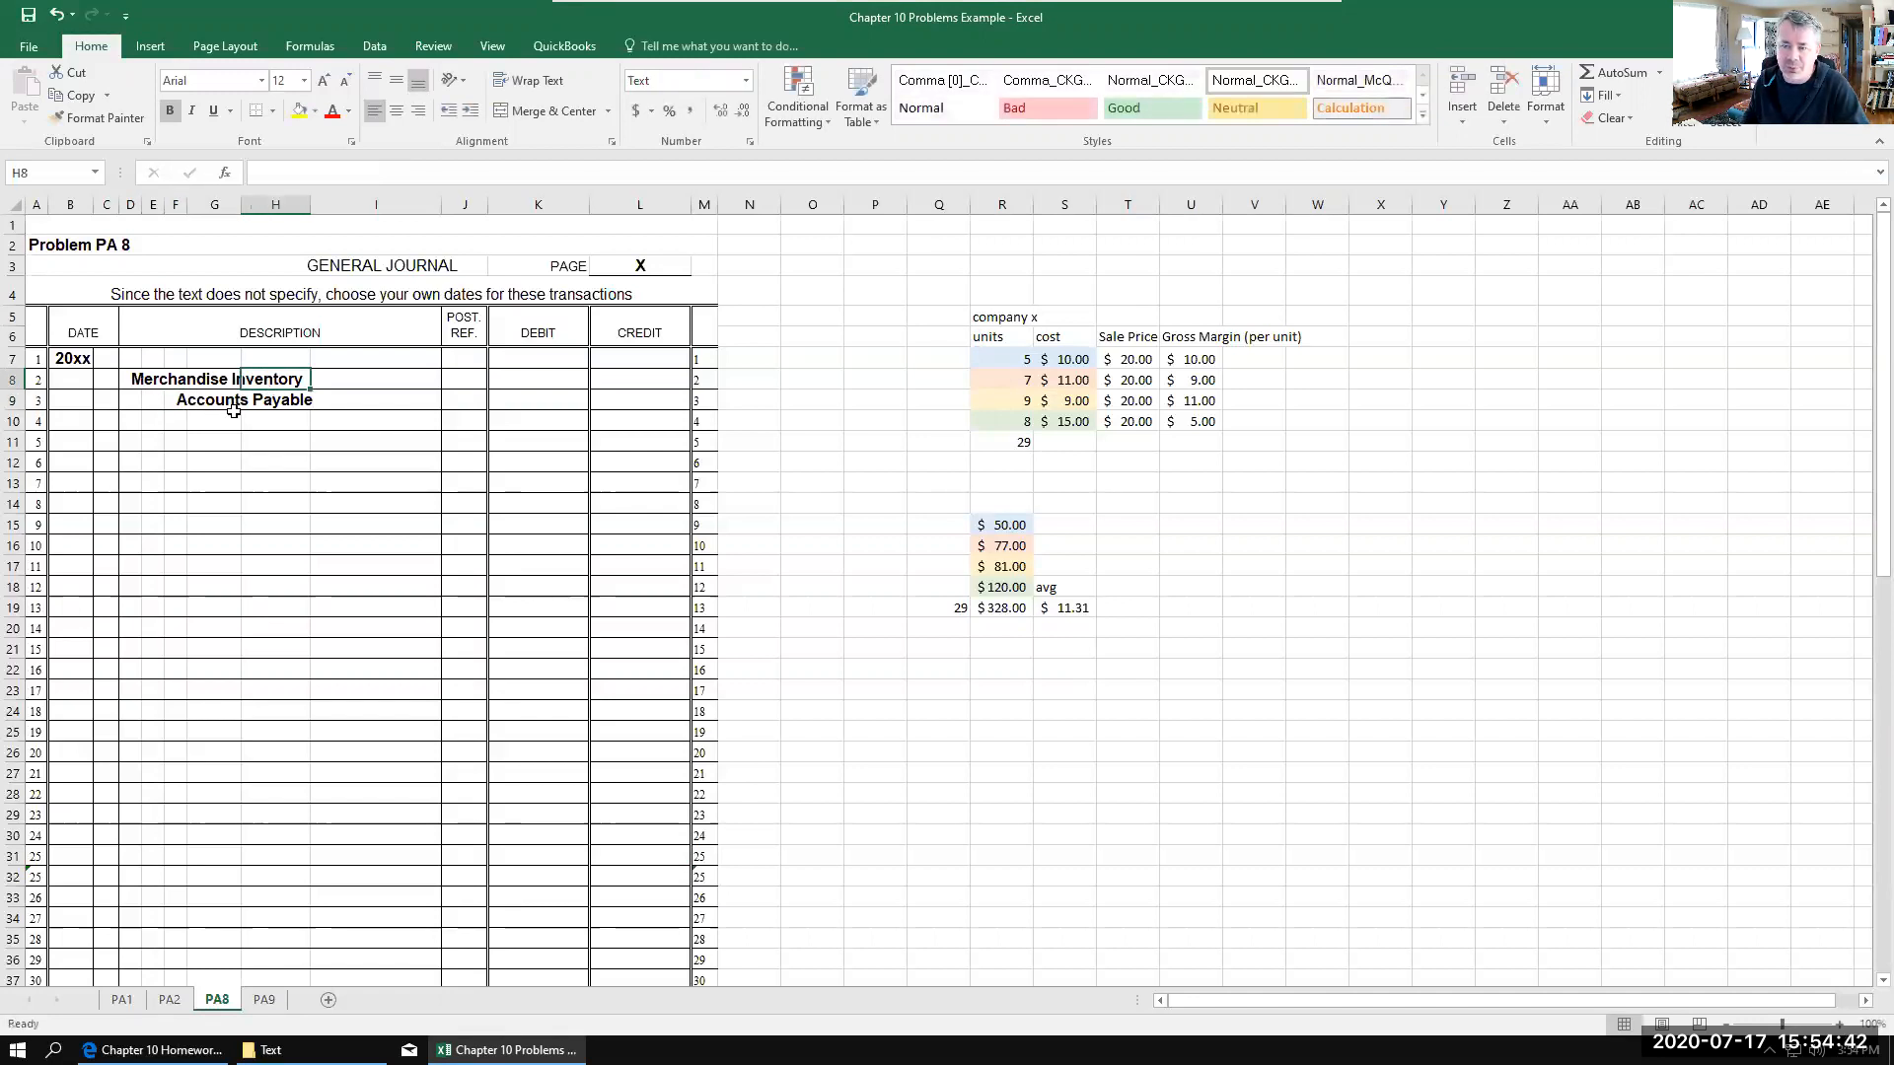
click(476, 378)
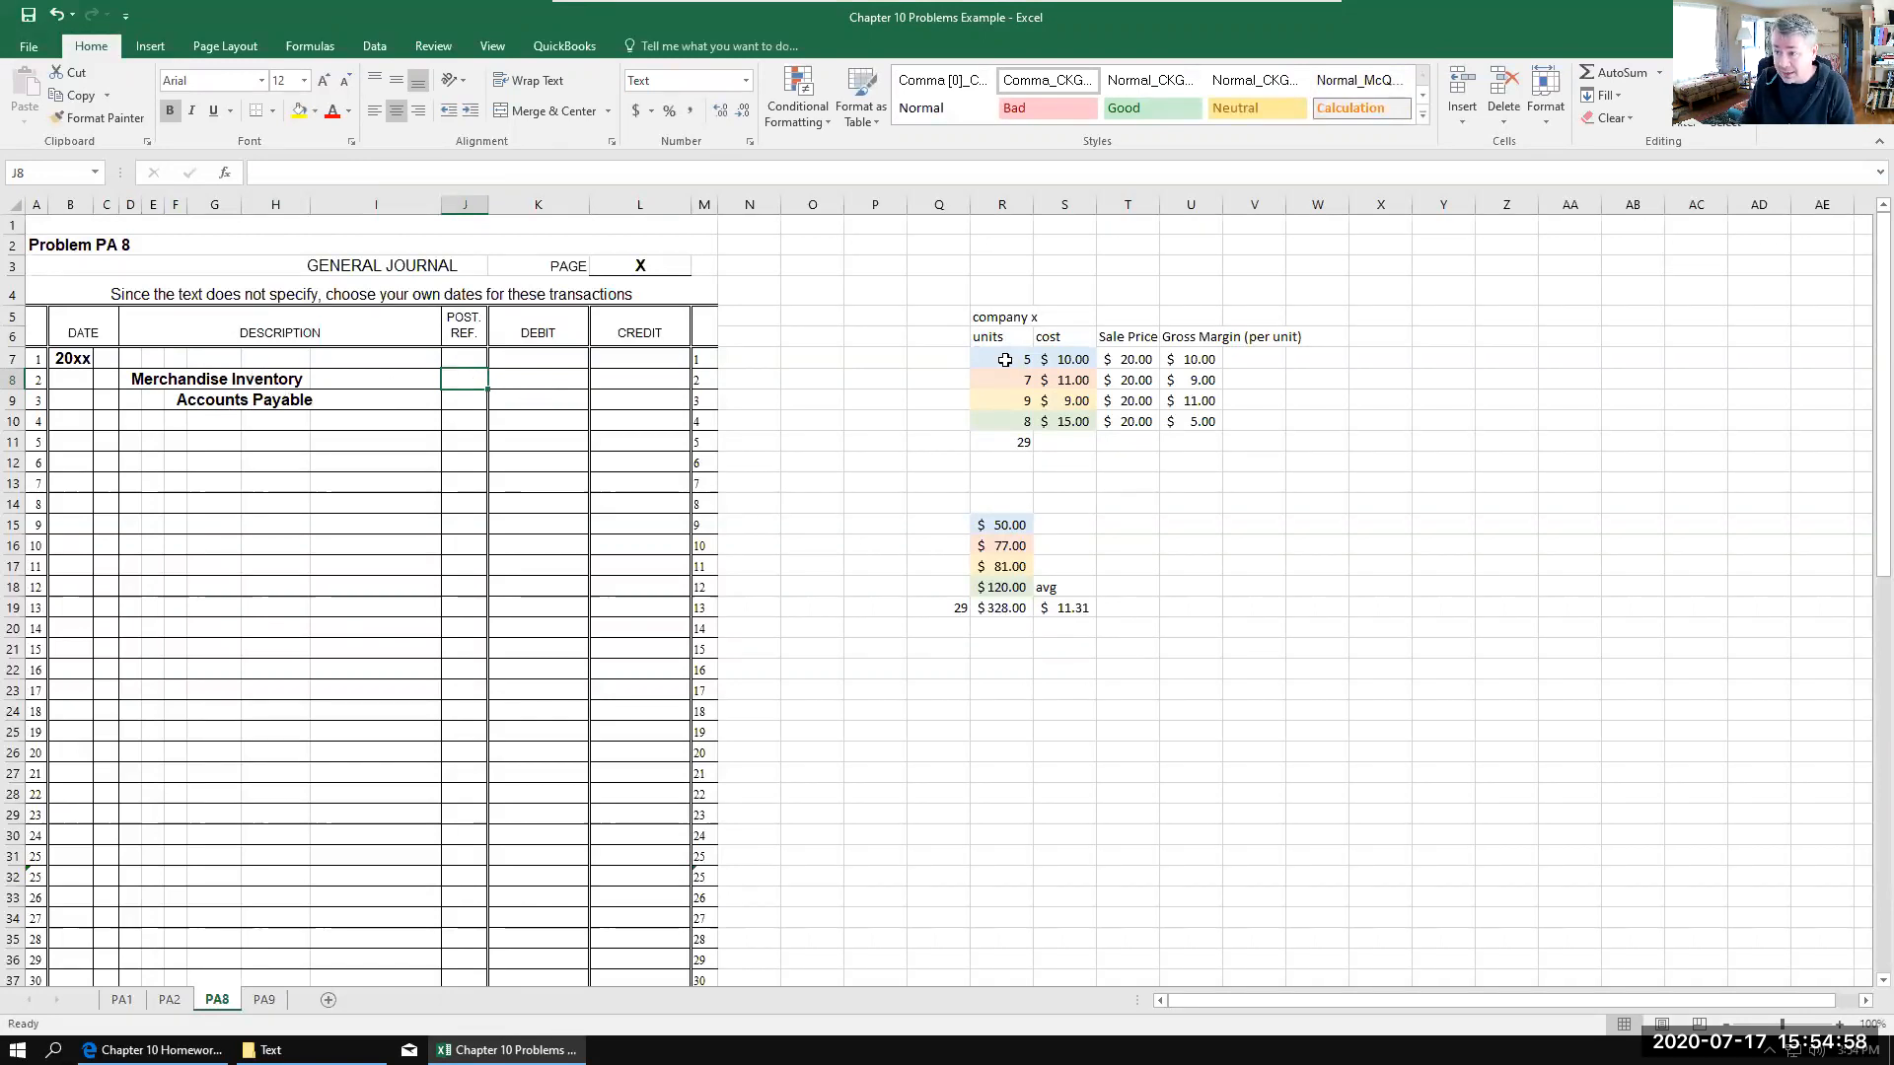
click(535, 384)
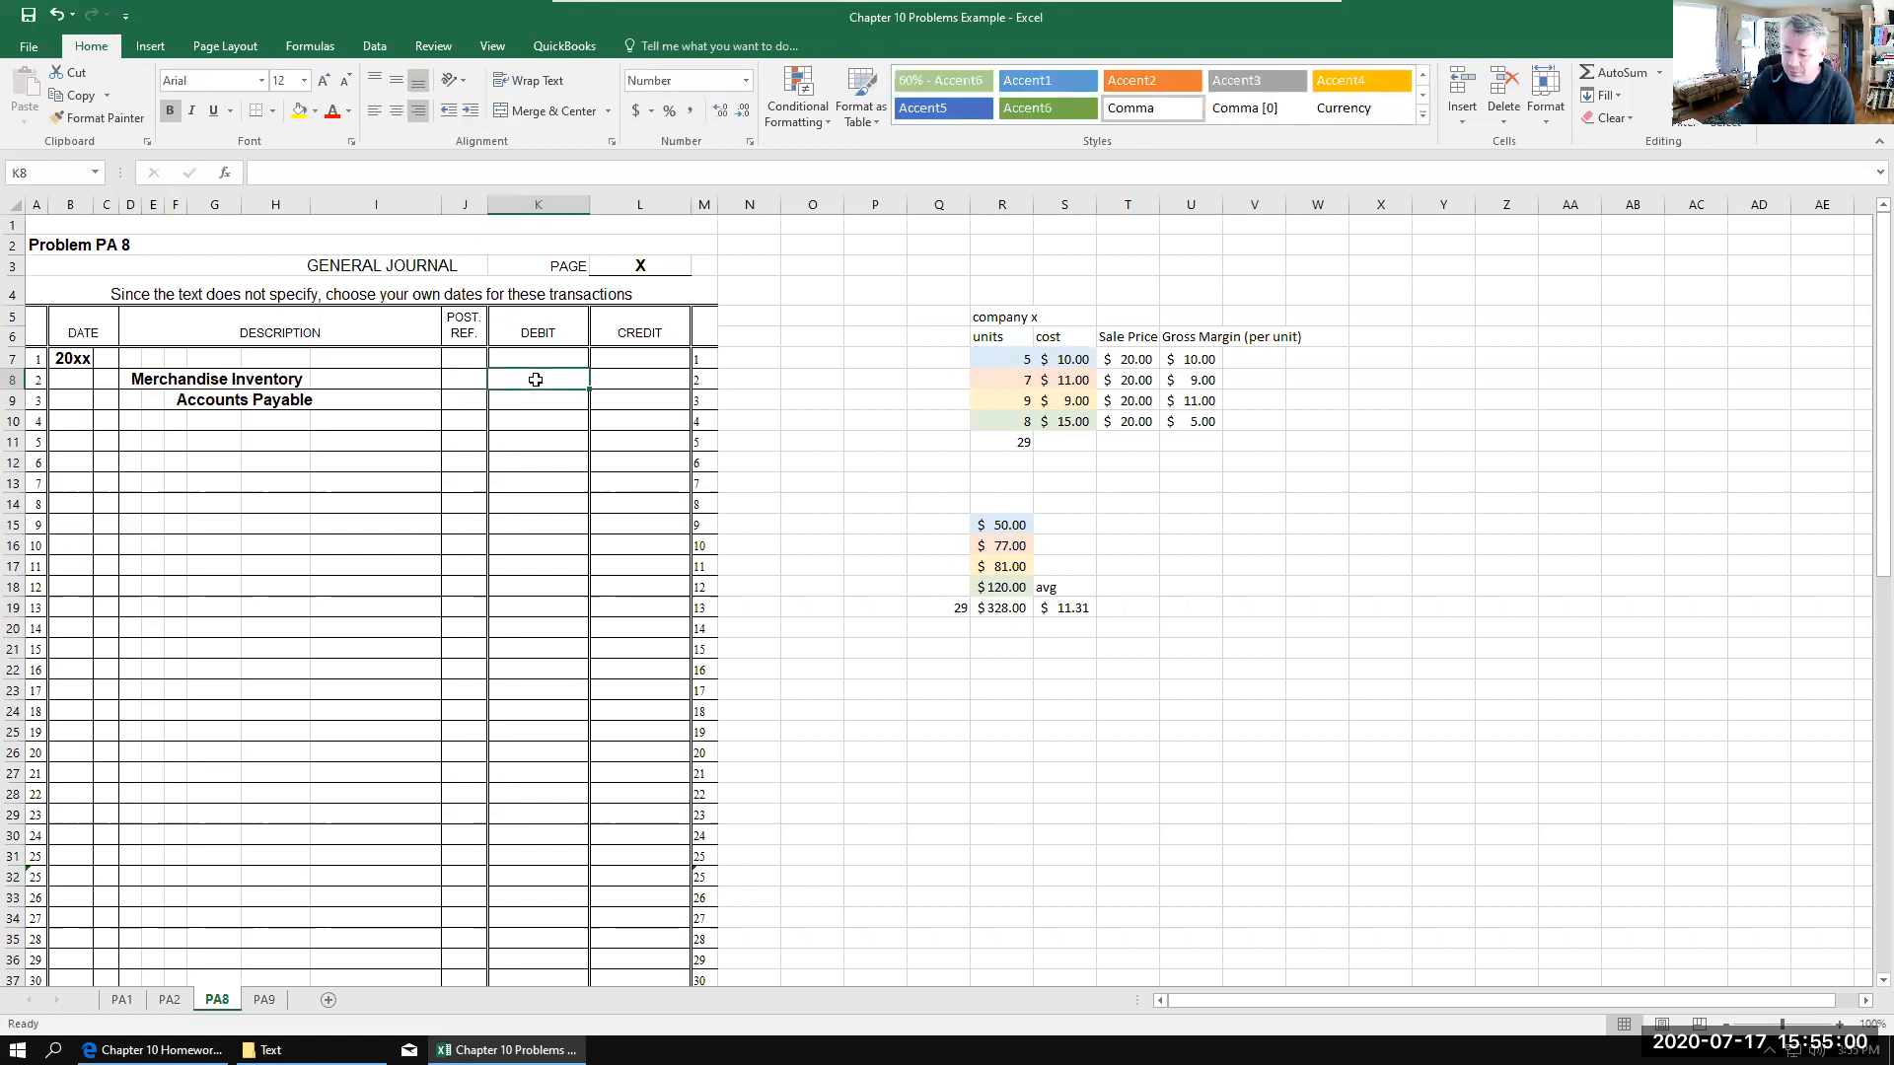
text(50)
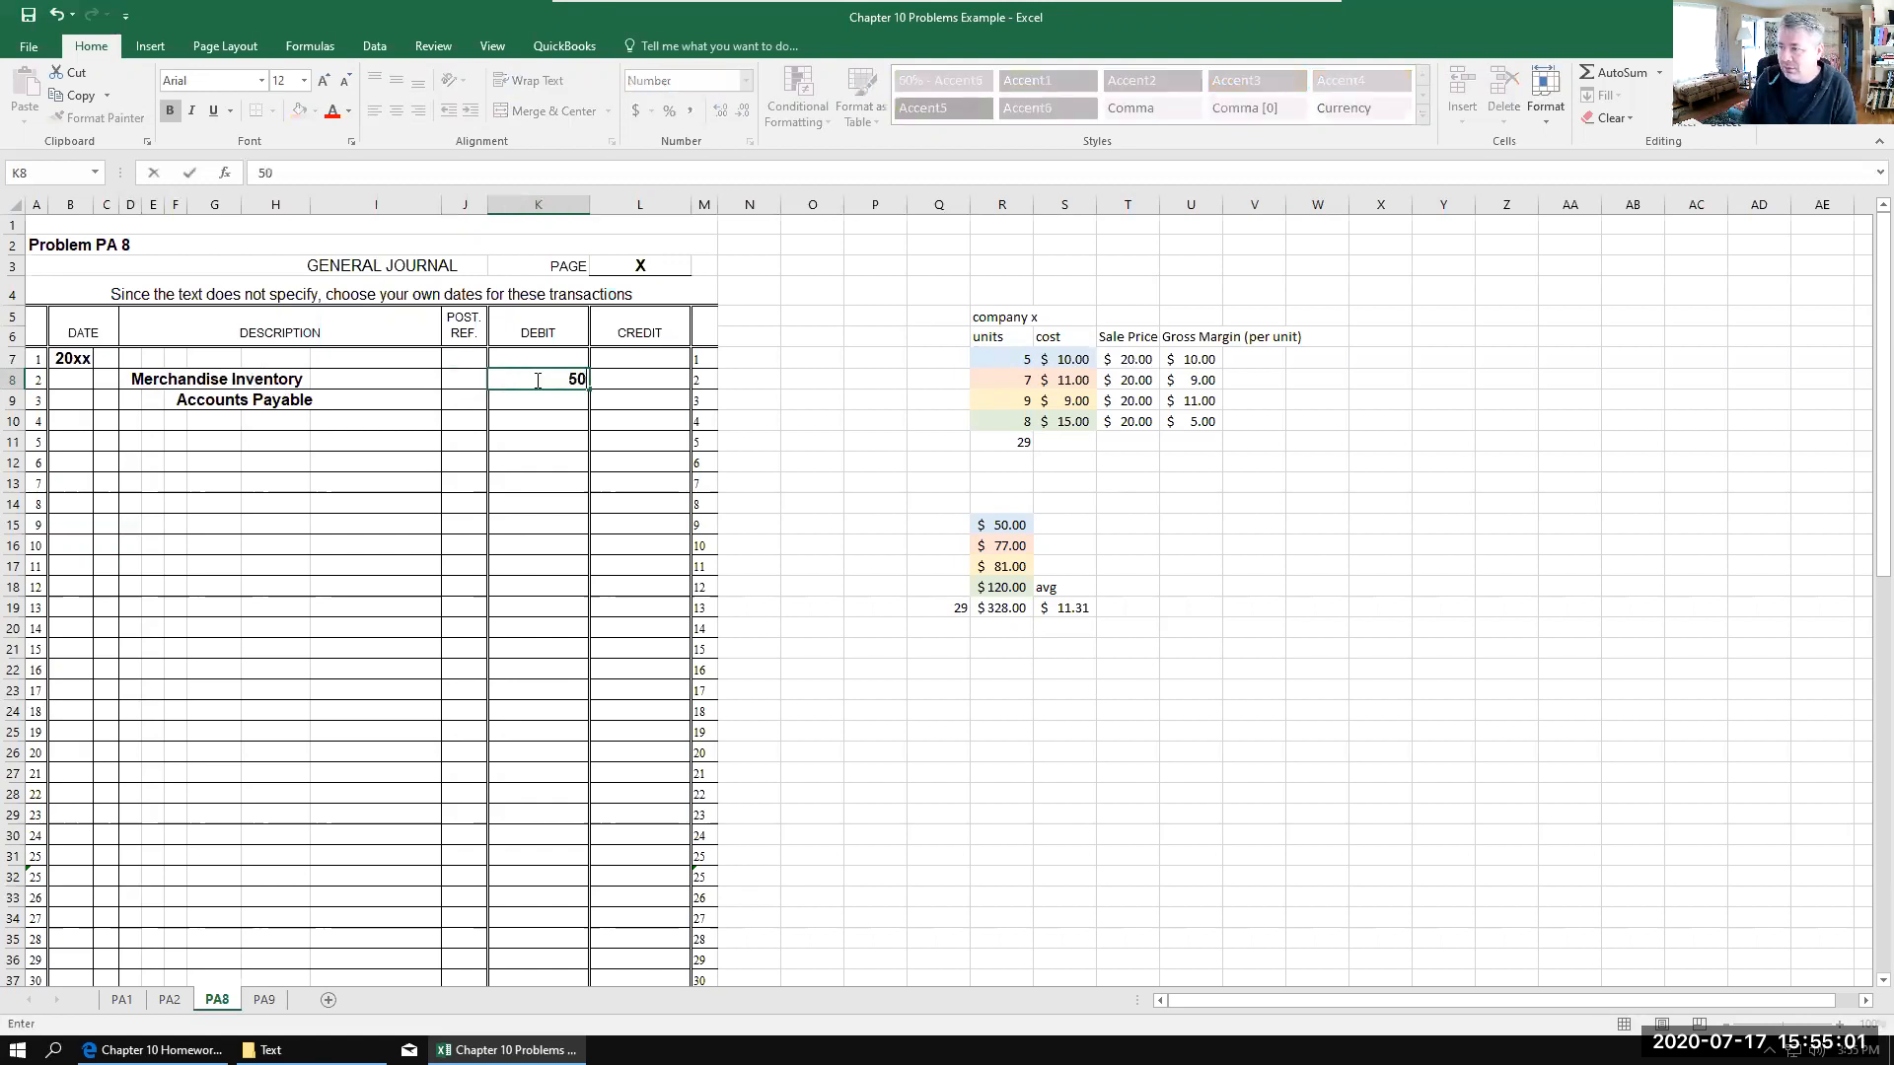
click(613, 398)
text(50)
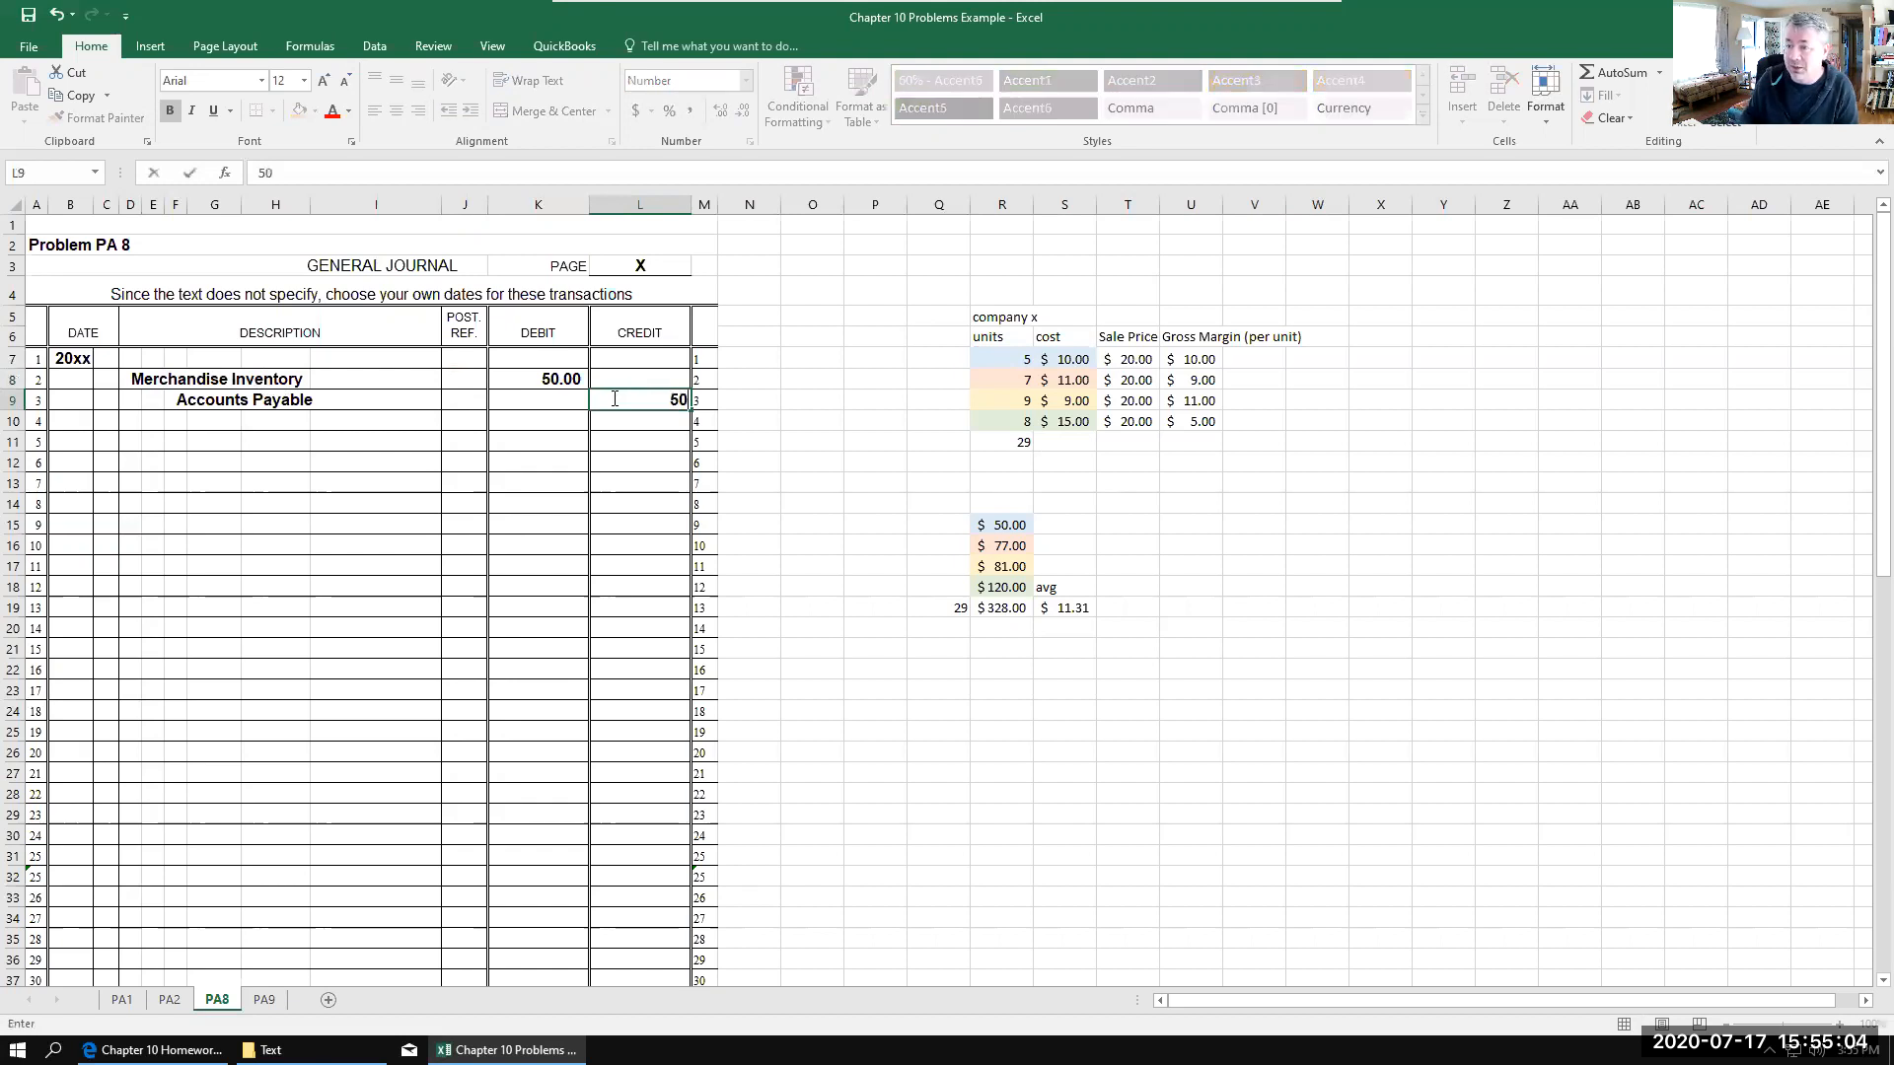
click(1302, 651)
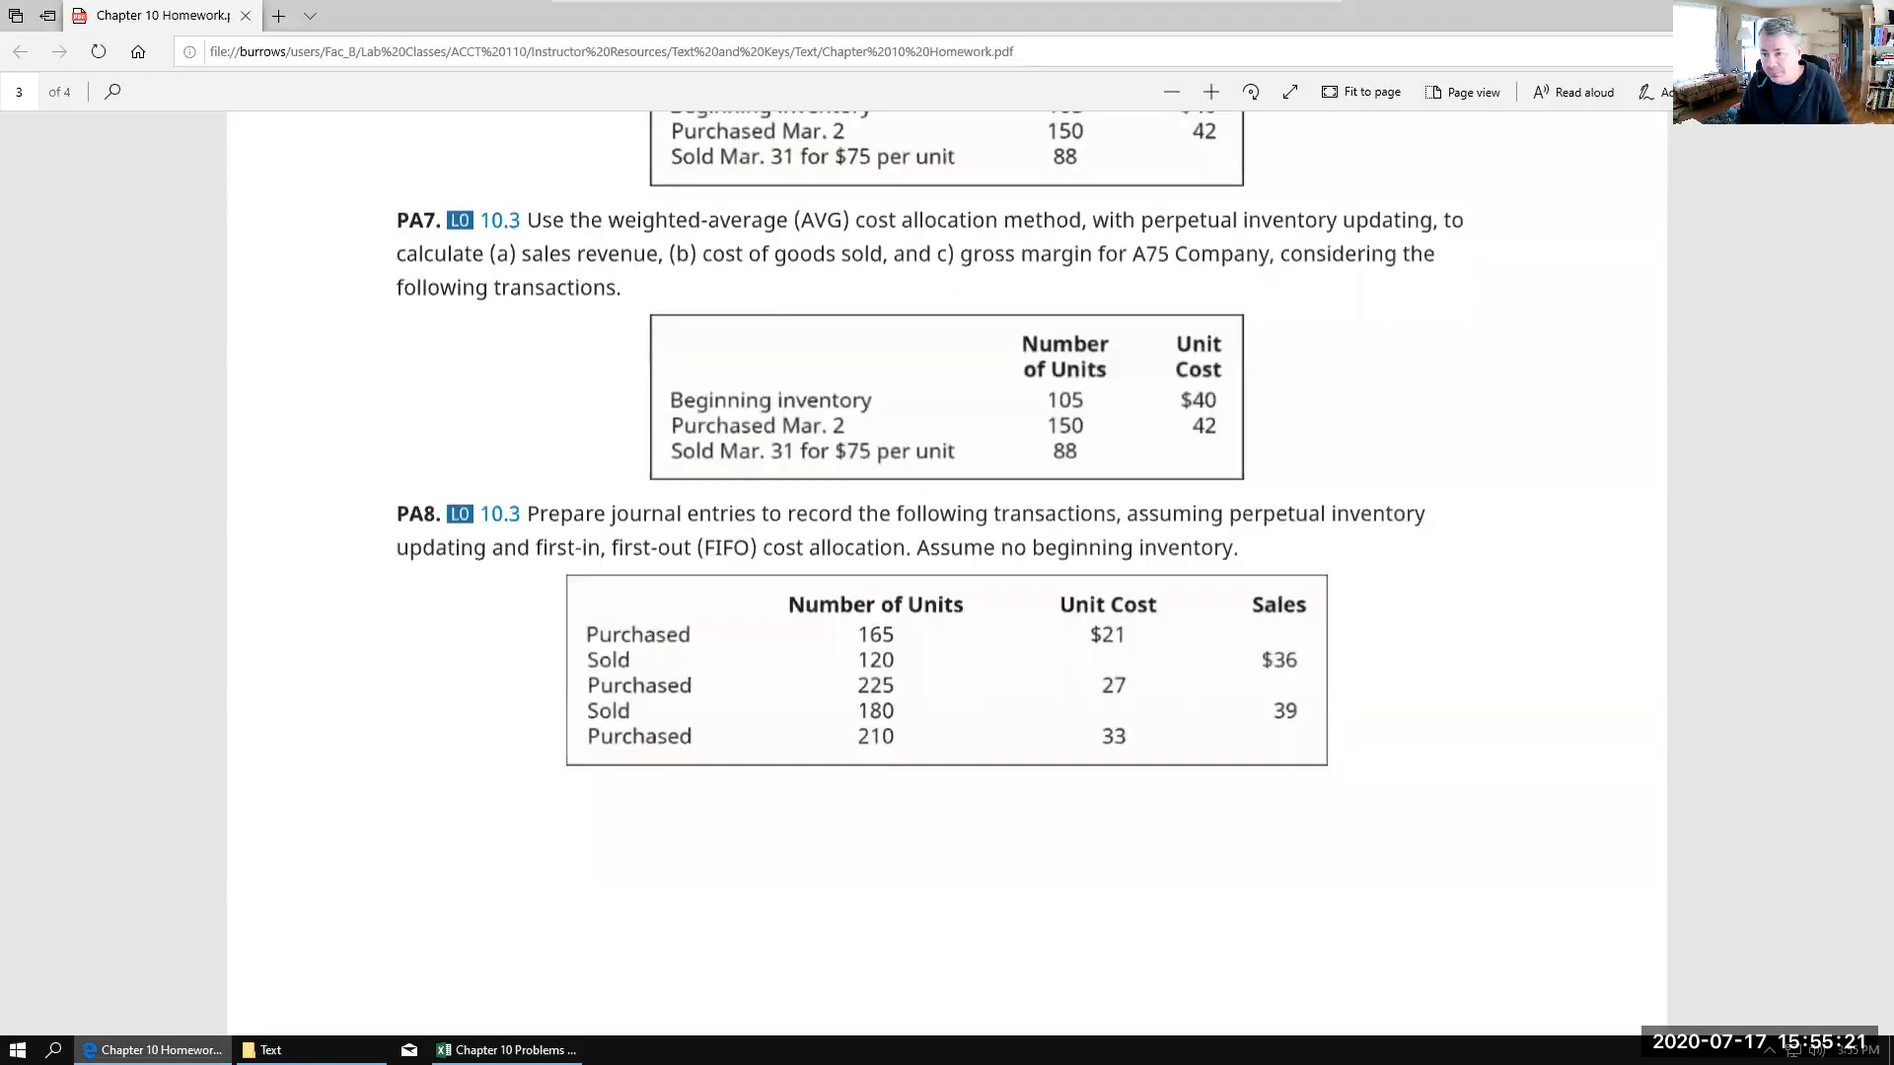
Step: Examine the PA8 transactions in the homework PDF and the example sale entries on the PA1 sheet, and return to the PA8 sheet
click(153, 1050)
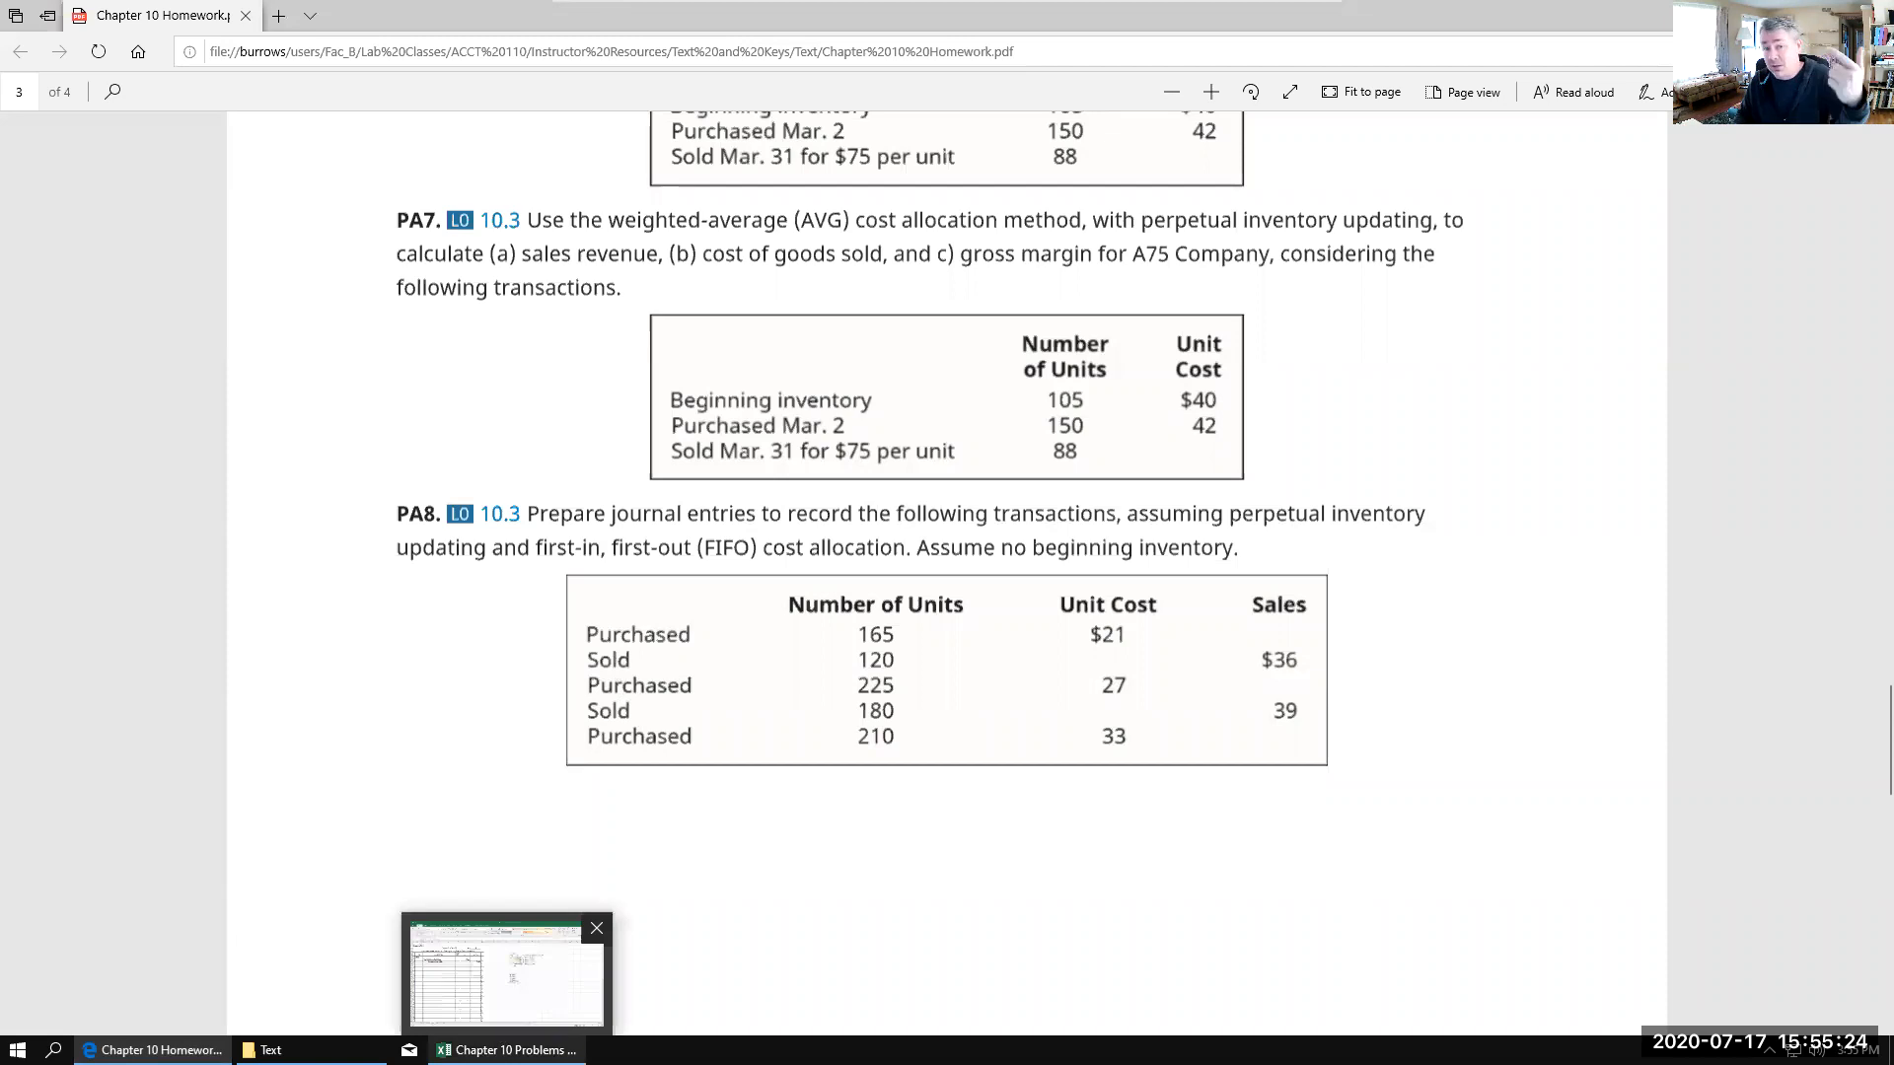
click(504, 1049)
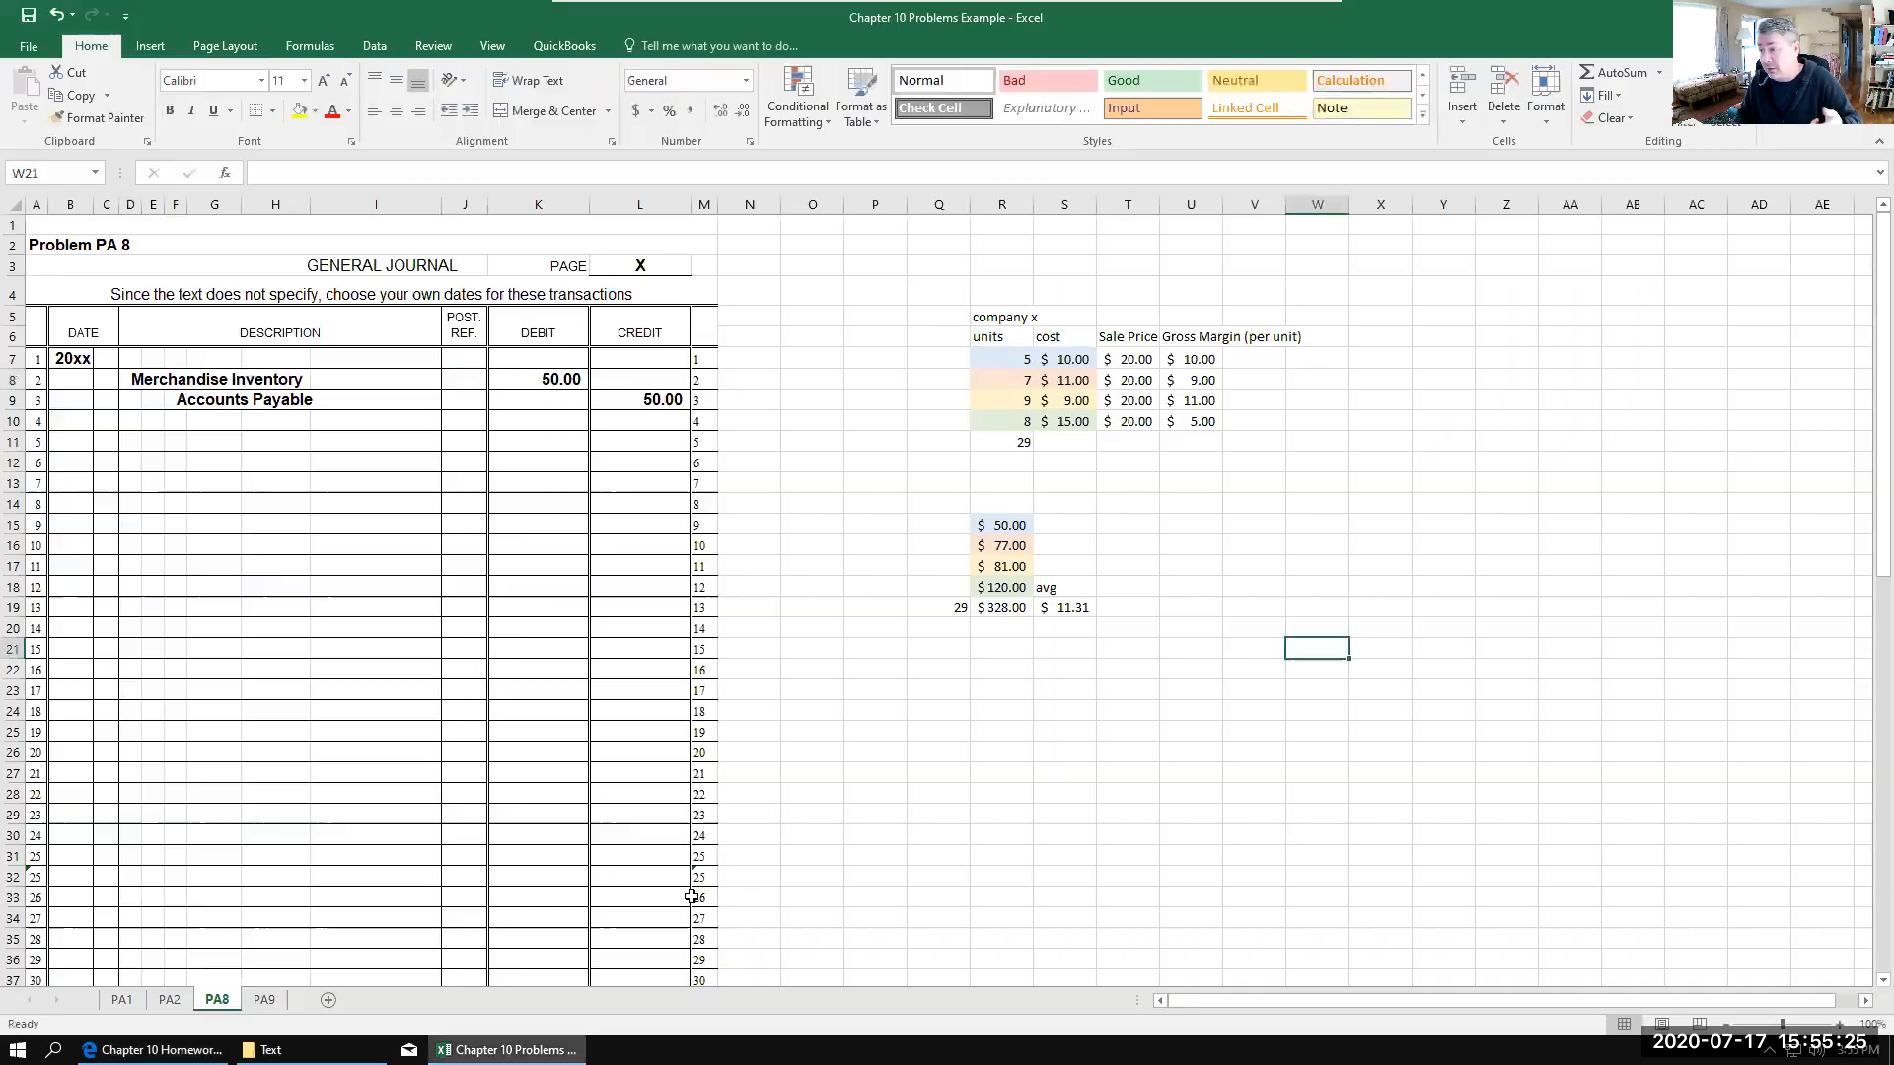
click(123, 999)
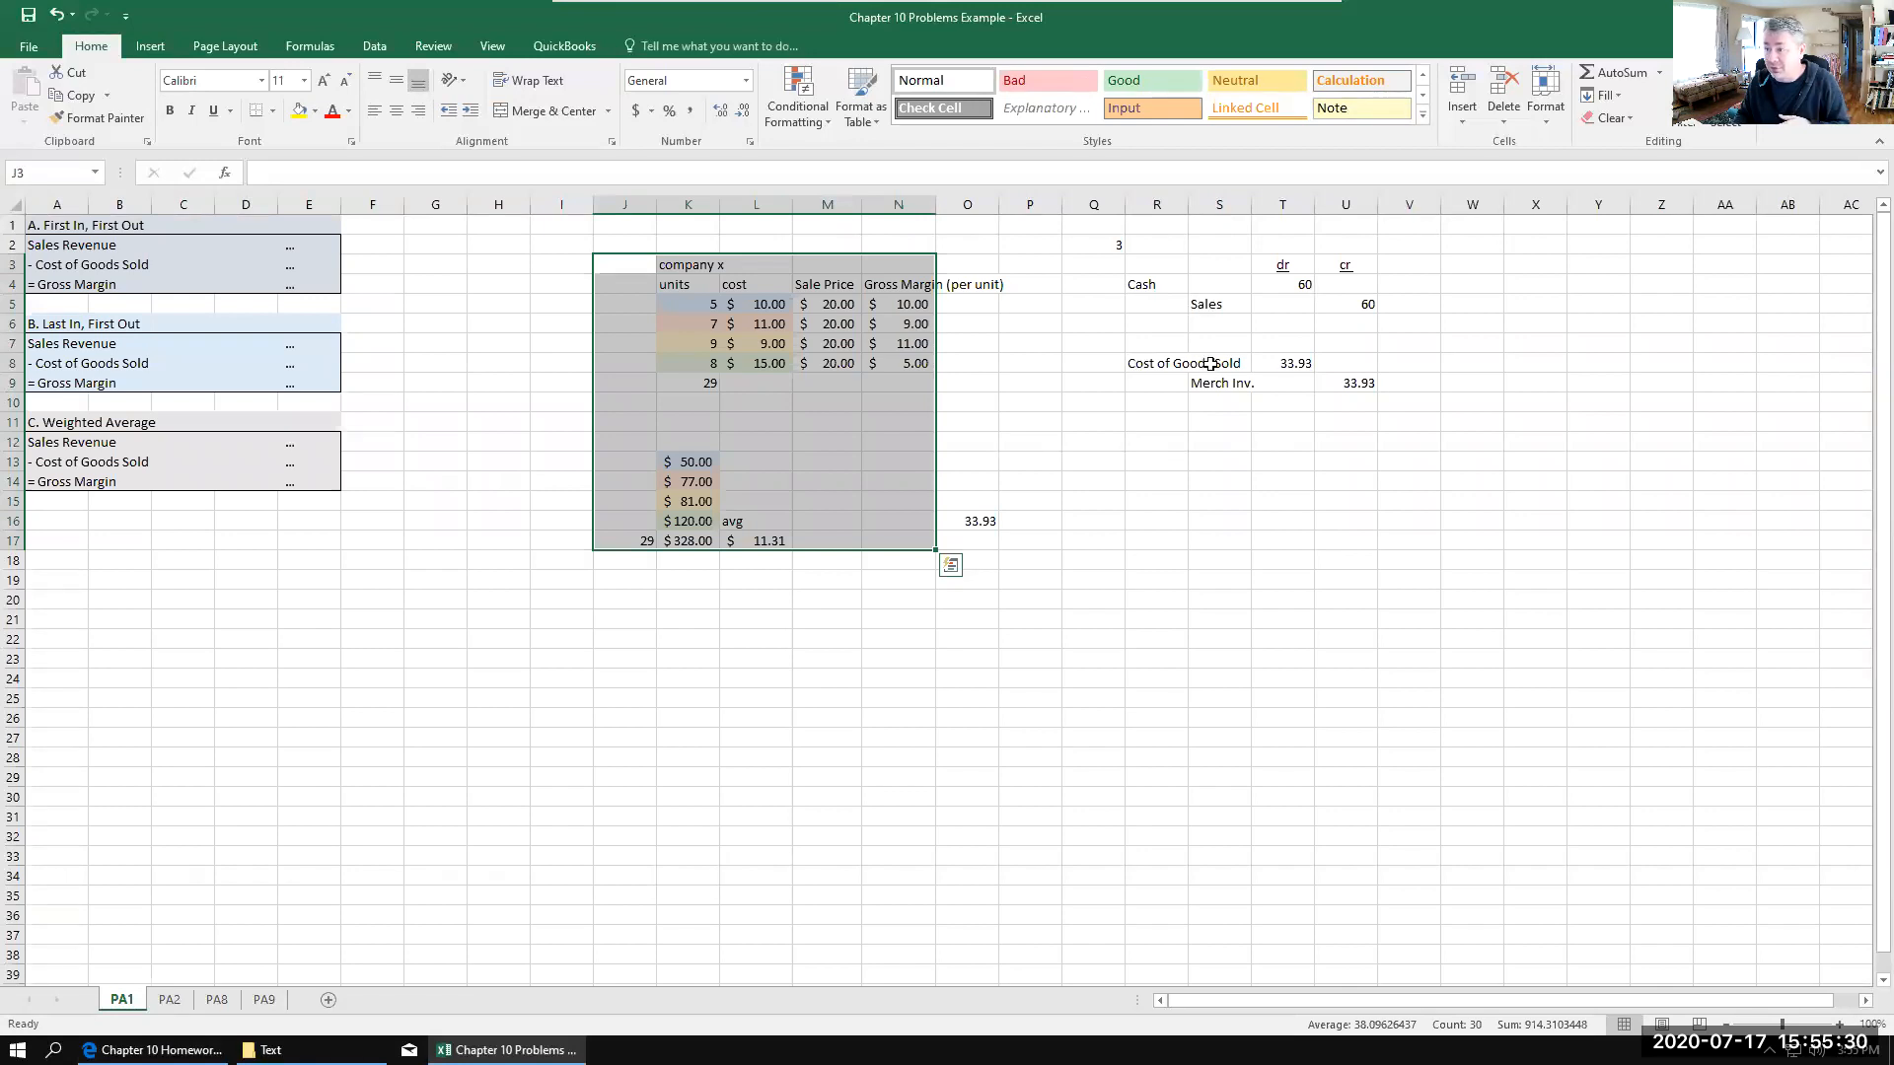
click(217, 1000)
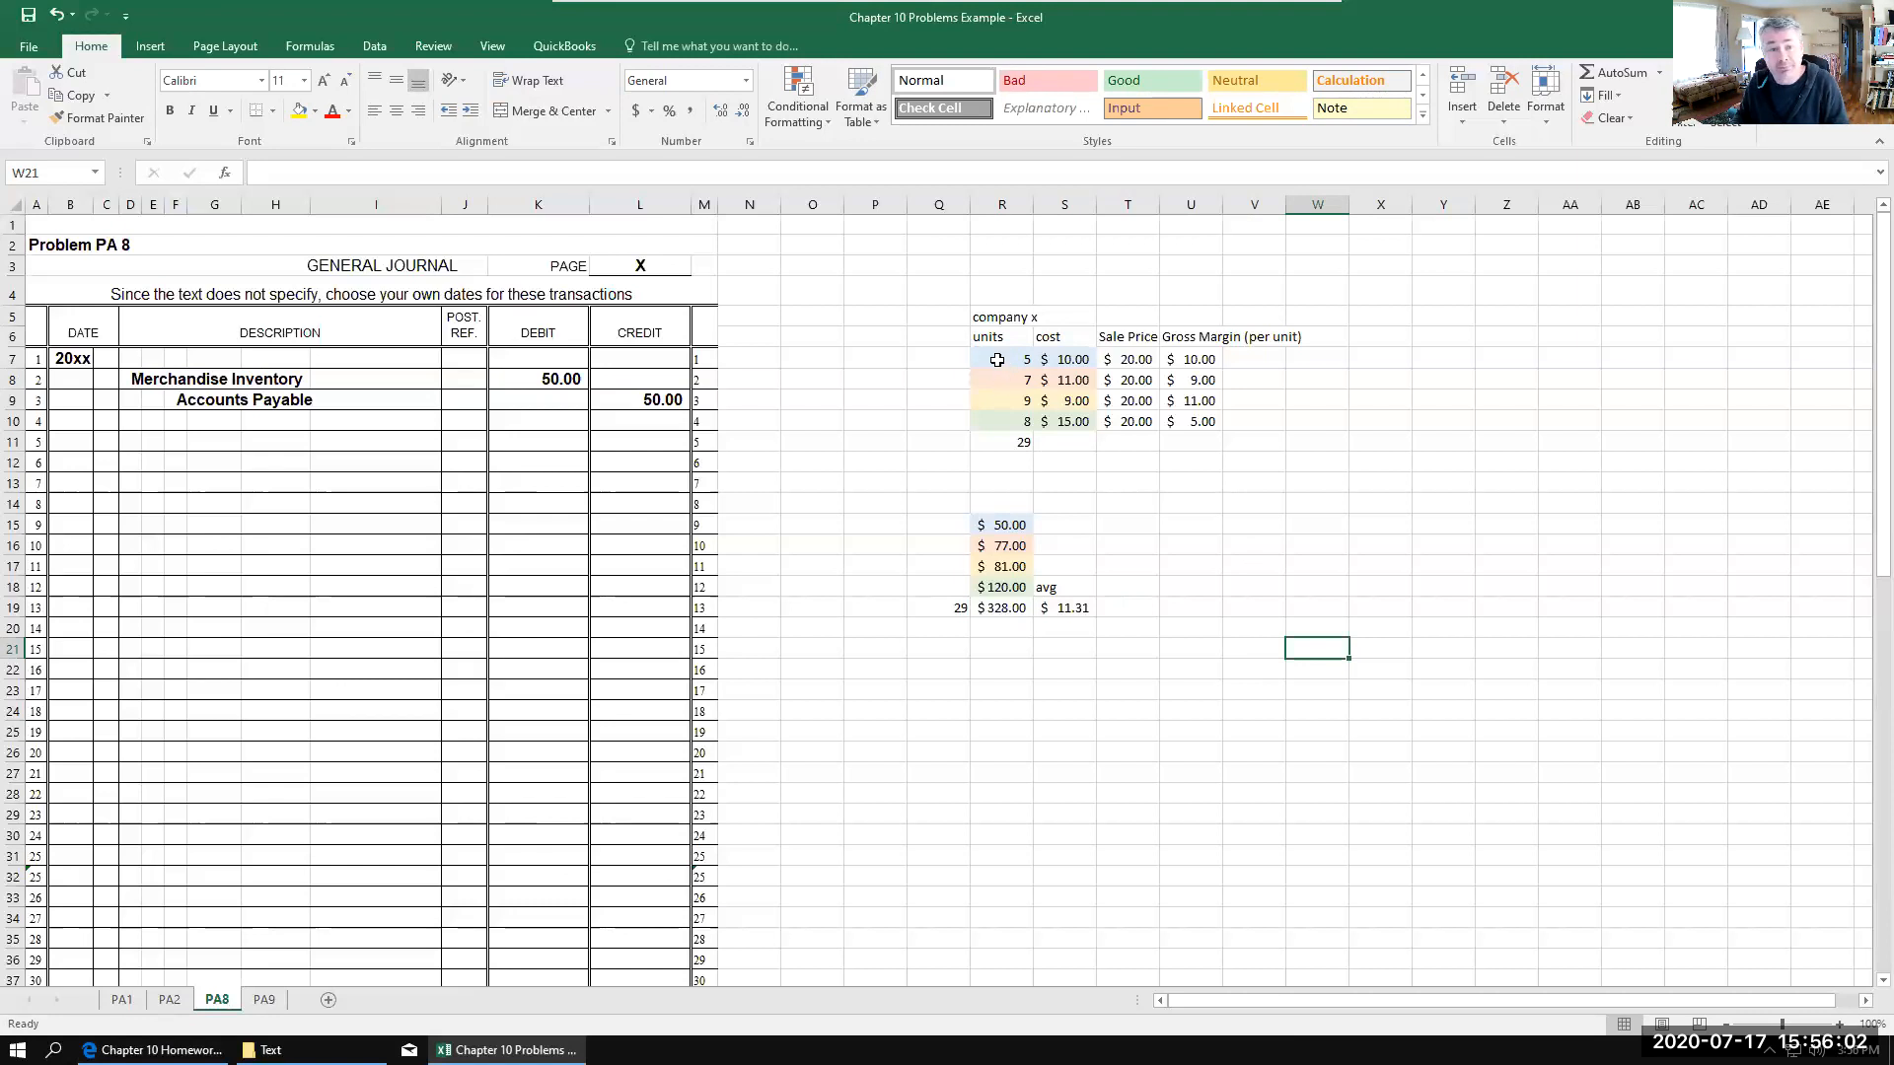
Step: Enter 7 as the number of units sold in R3, above the company x table
click(984, 263)
text(7)
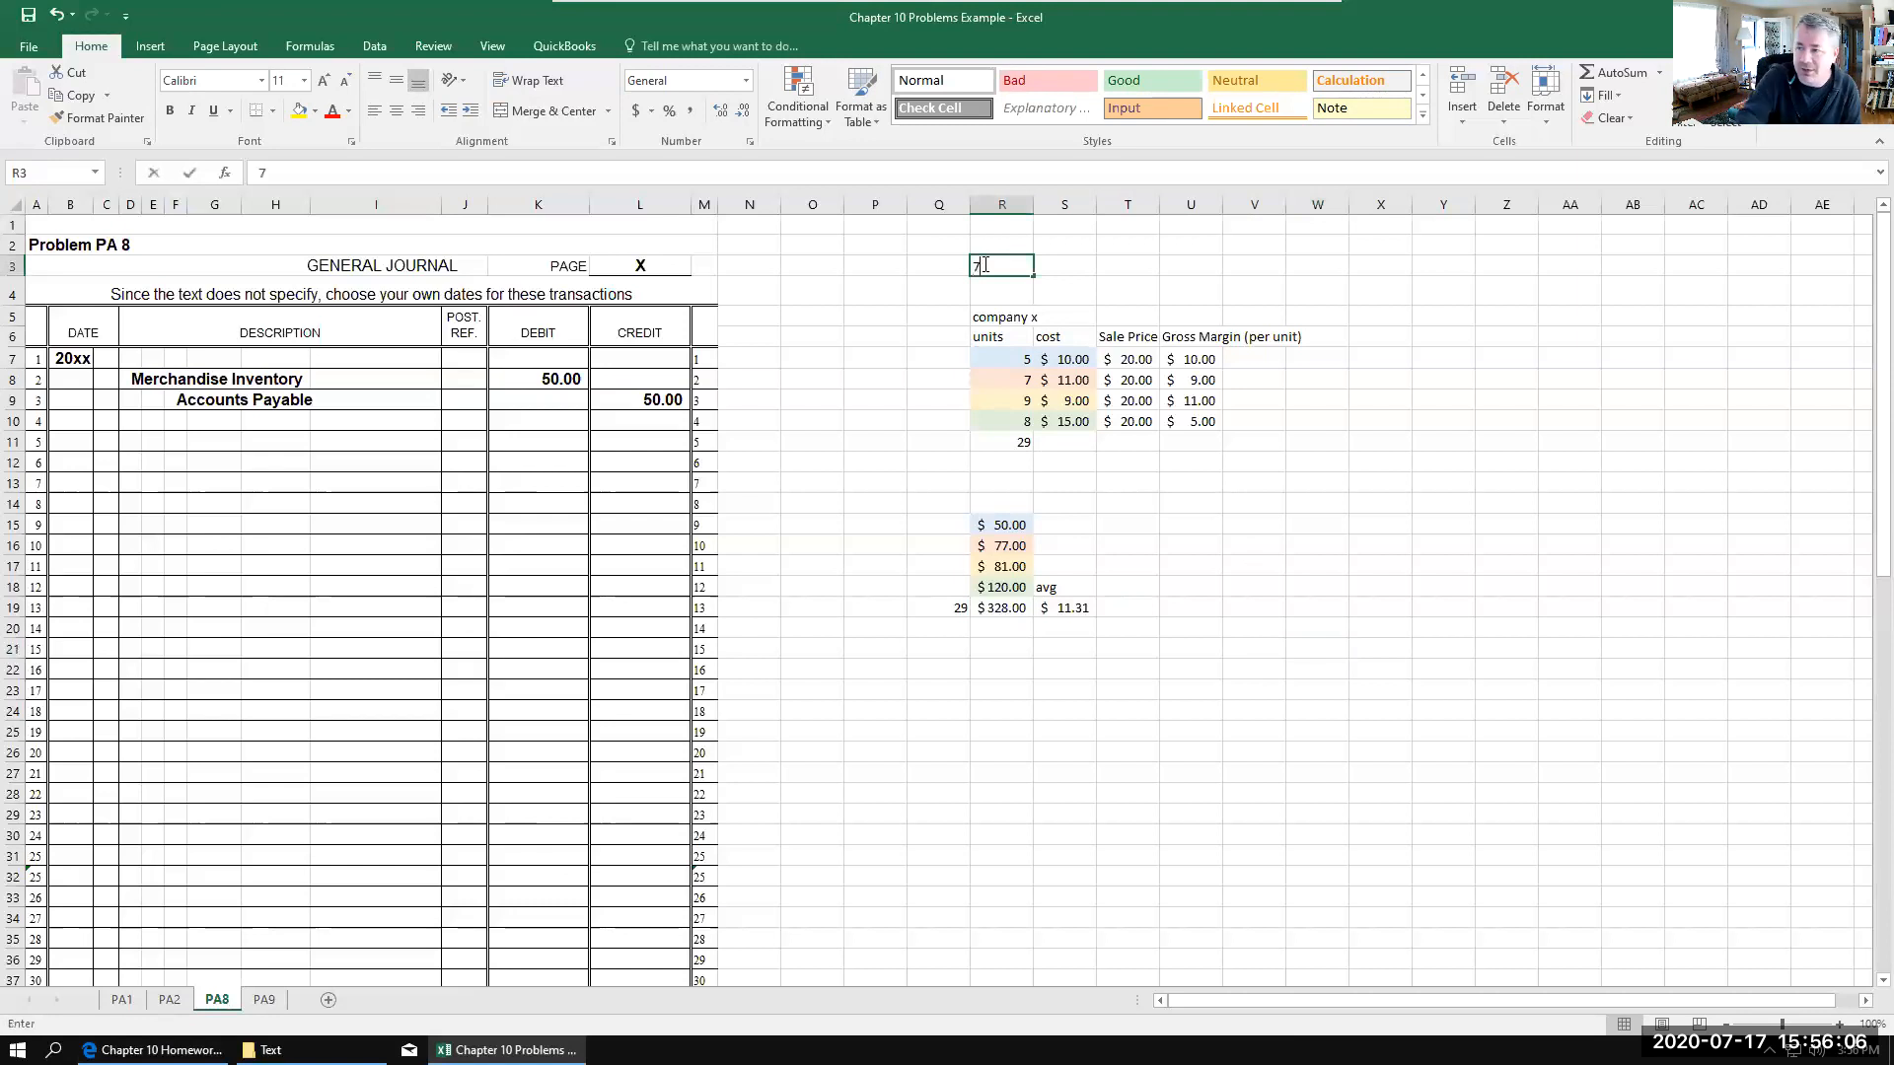
click(1193, 485)
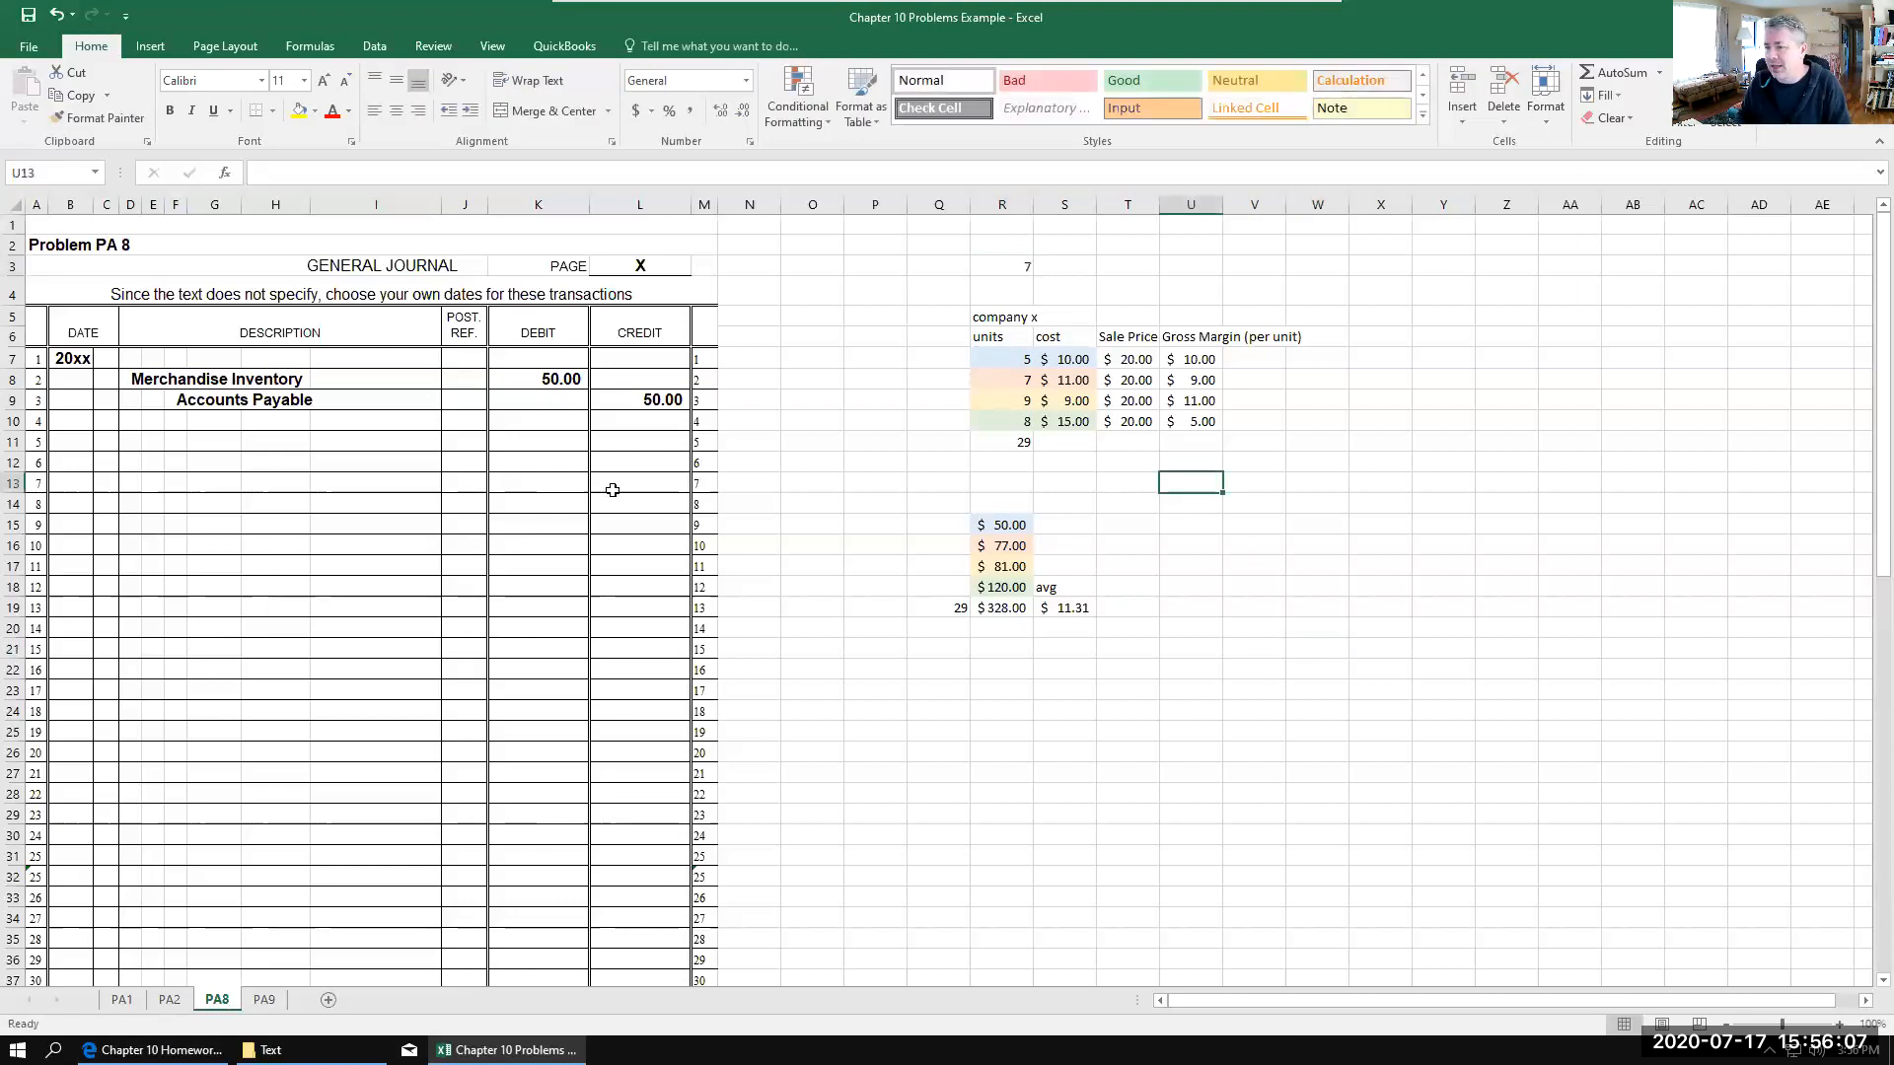
Step: Enter the sale entry's accounts in the general journal: Cash in D12 and Sales in E13
click(132, 464)
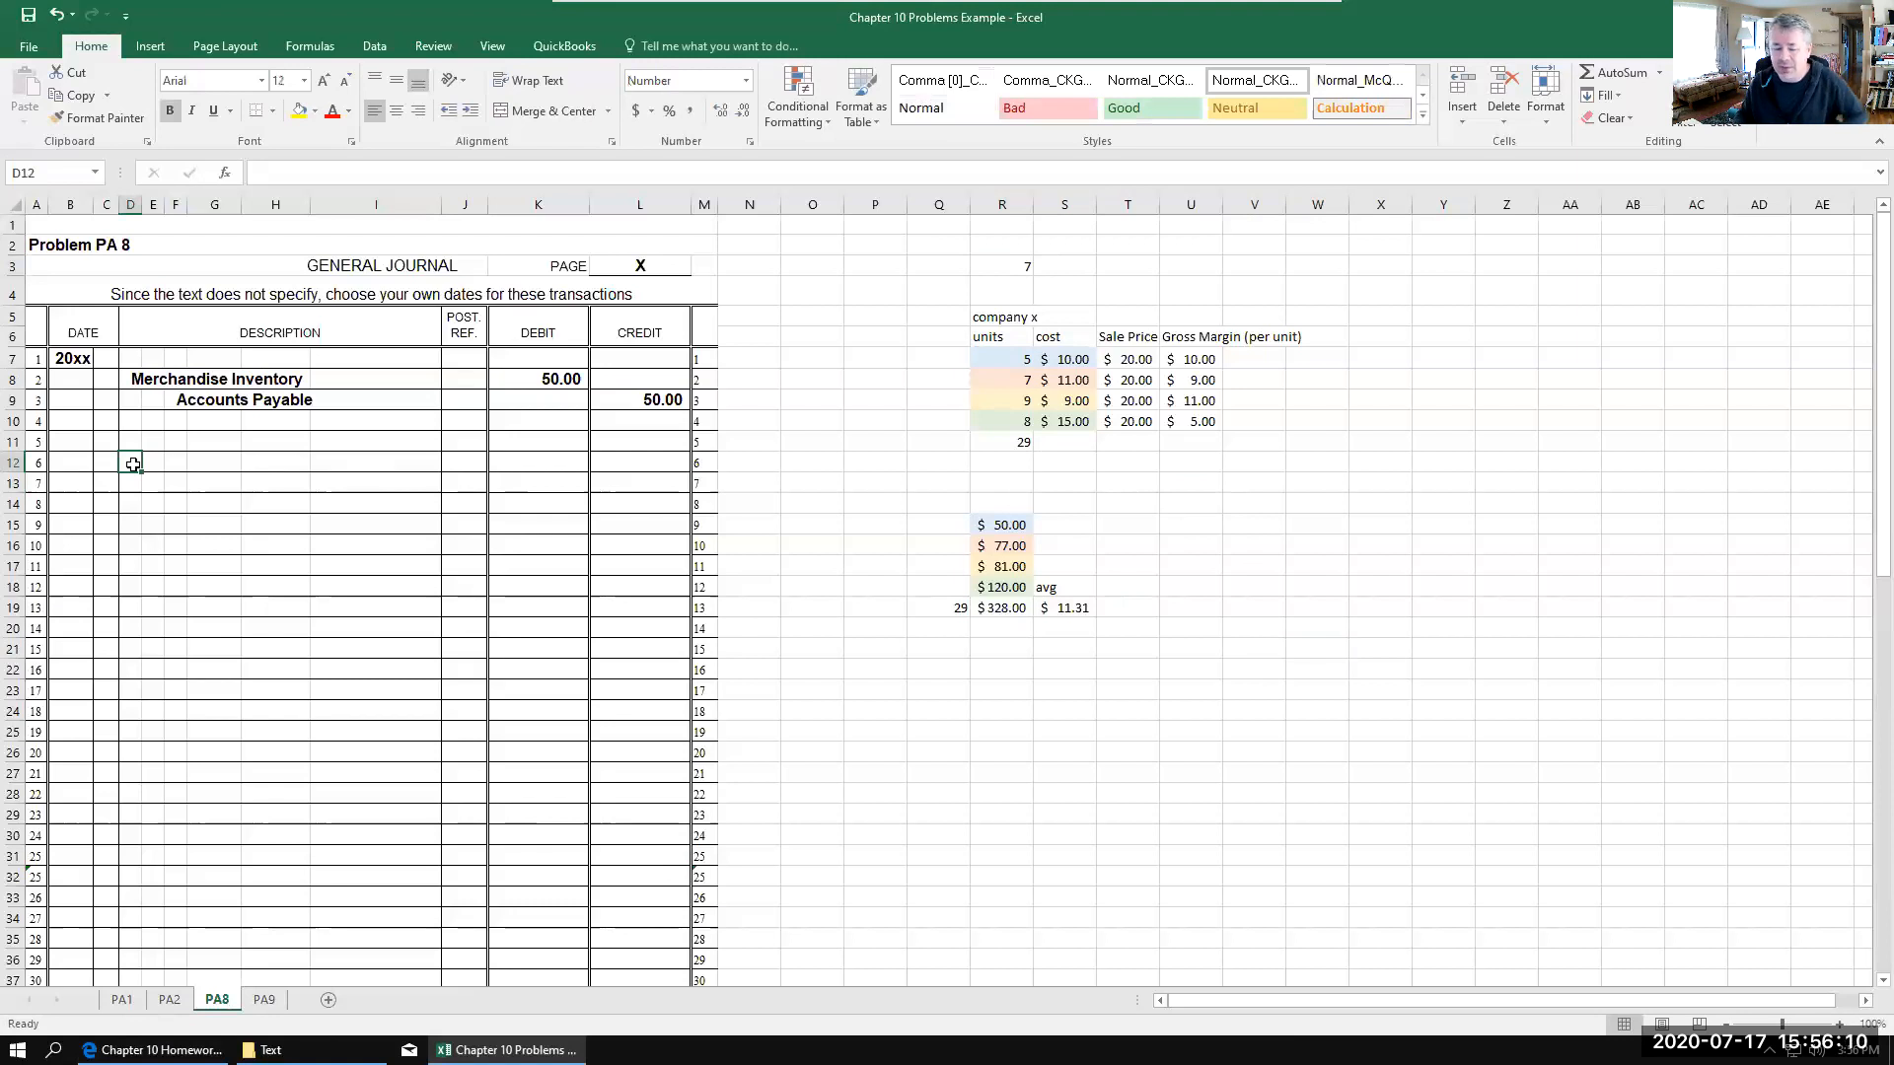
text(Cas)
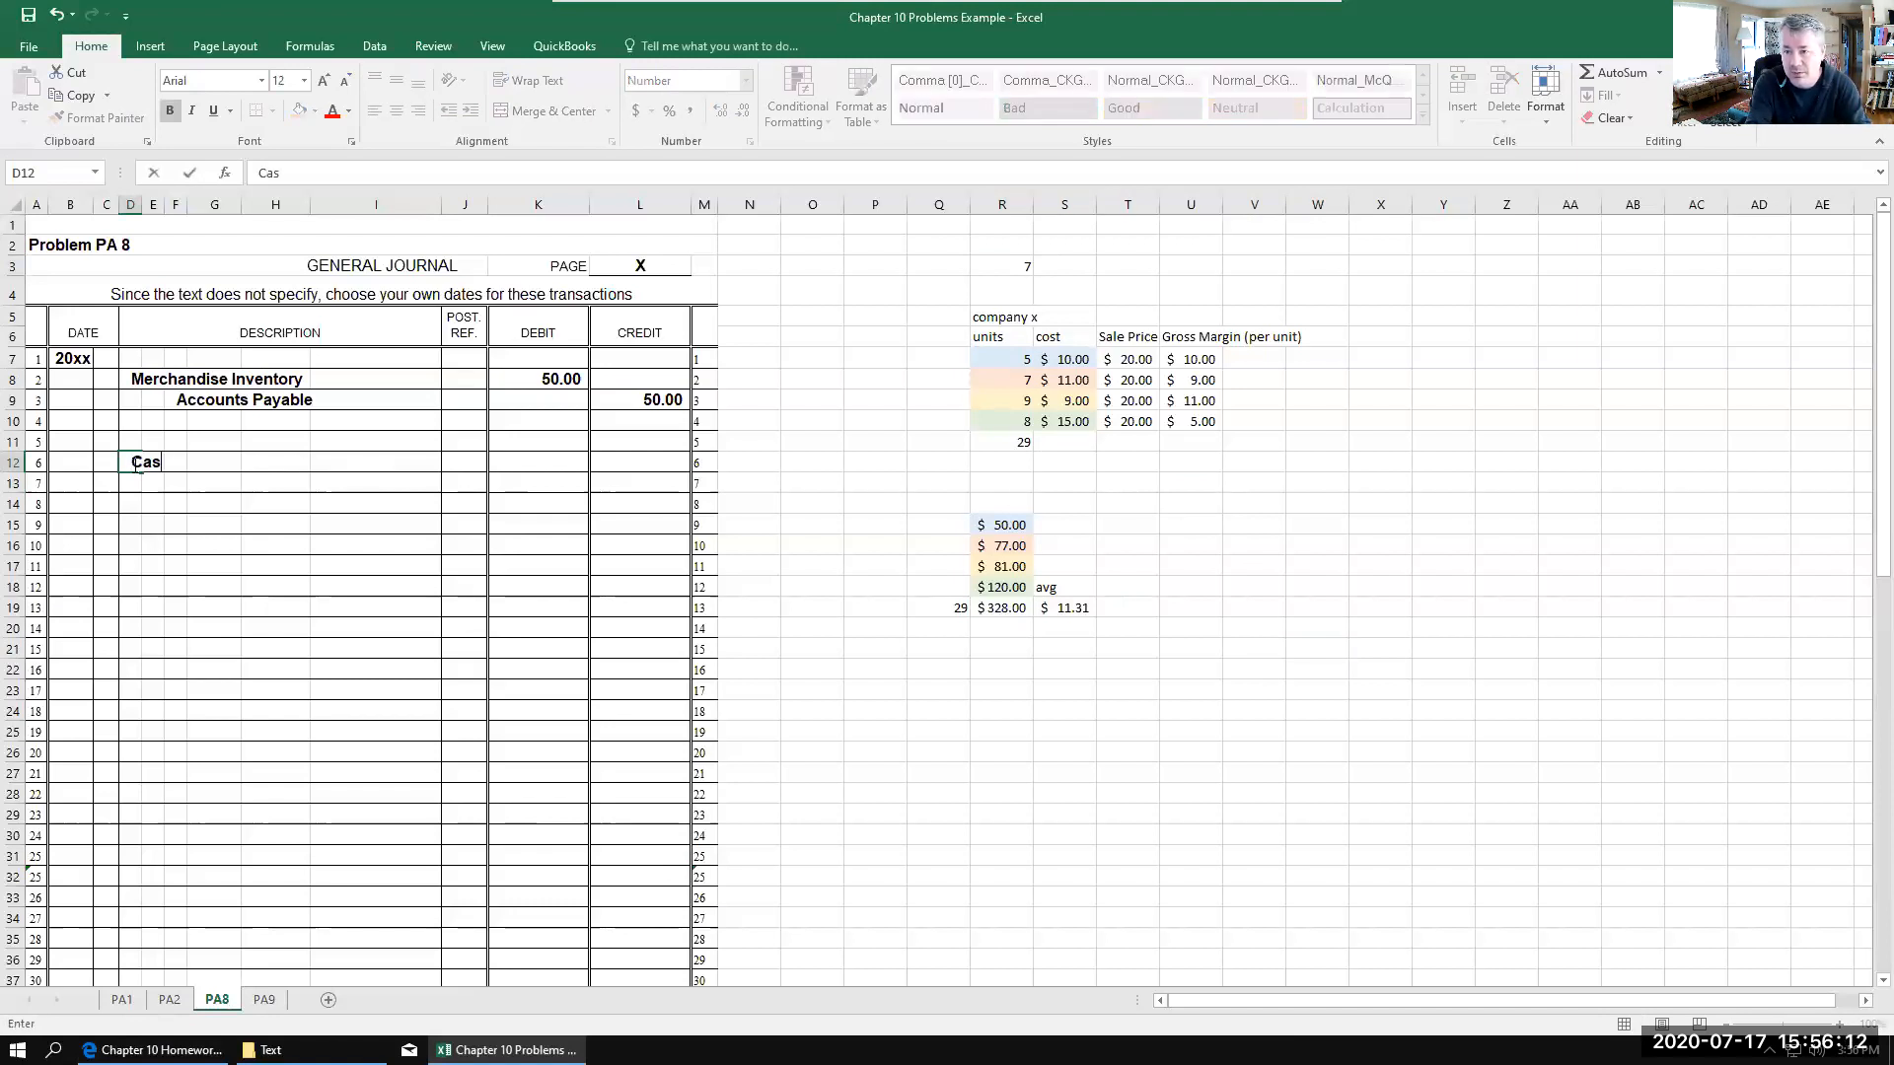
text(h)
click(161, 479)
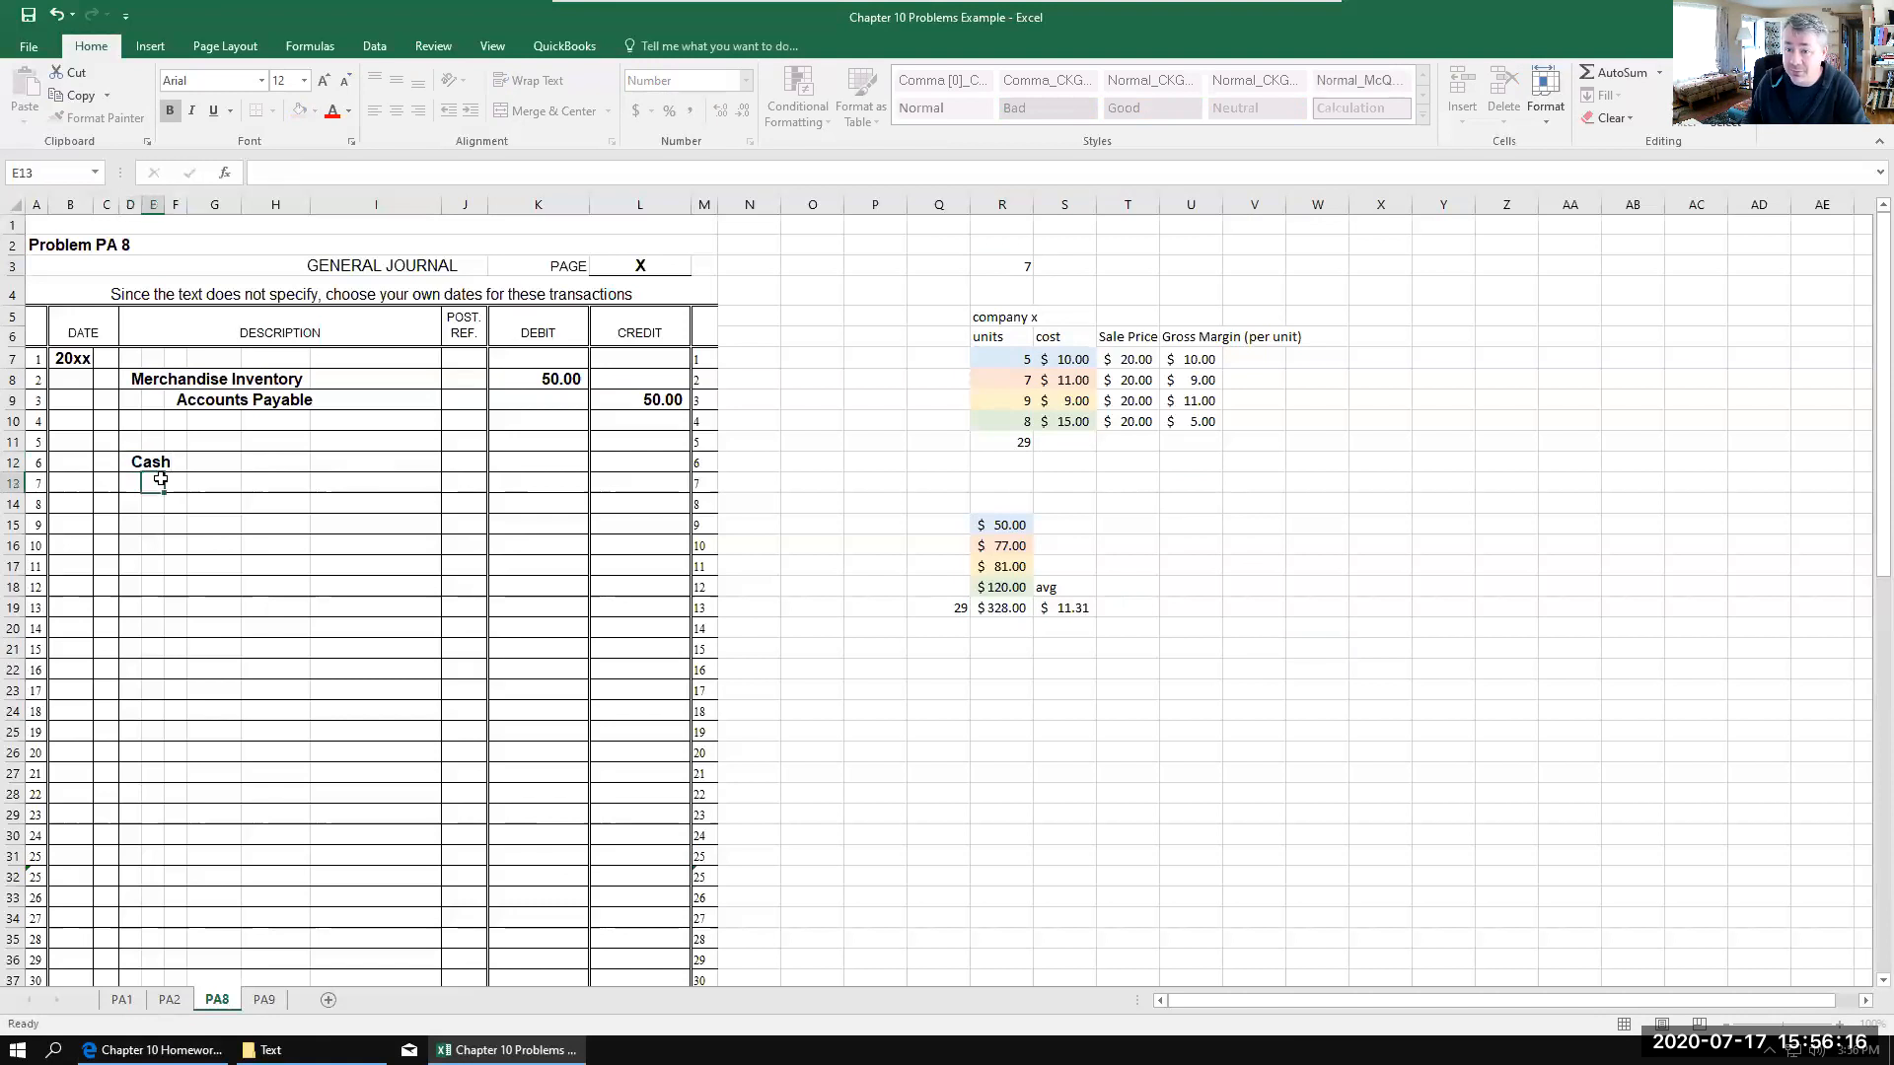
text(Sales)
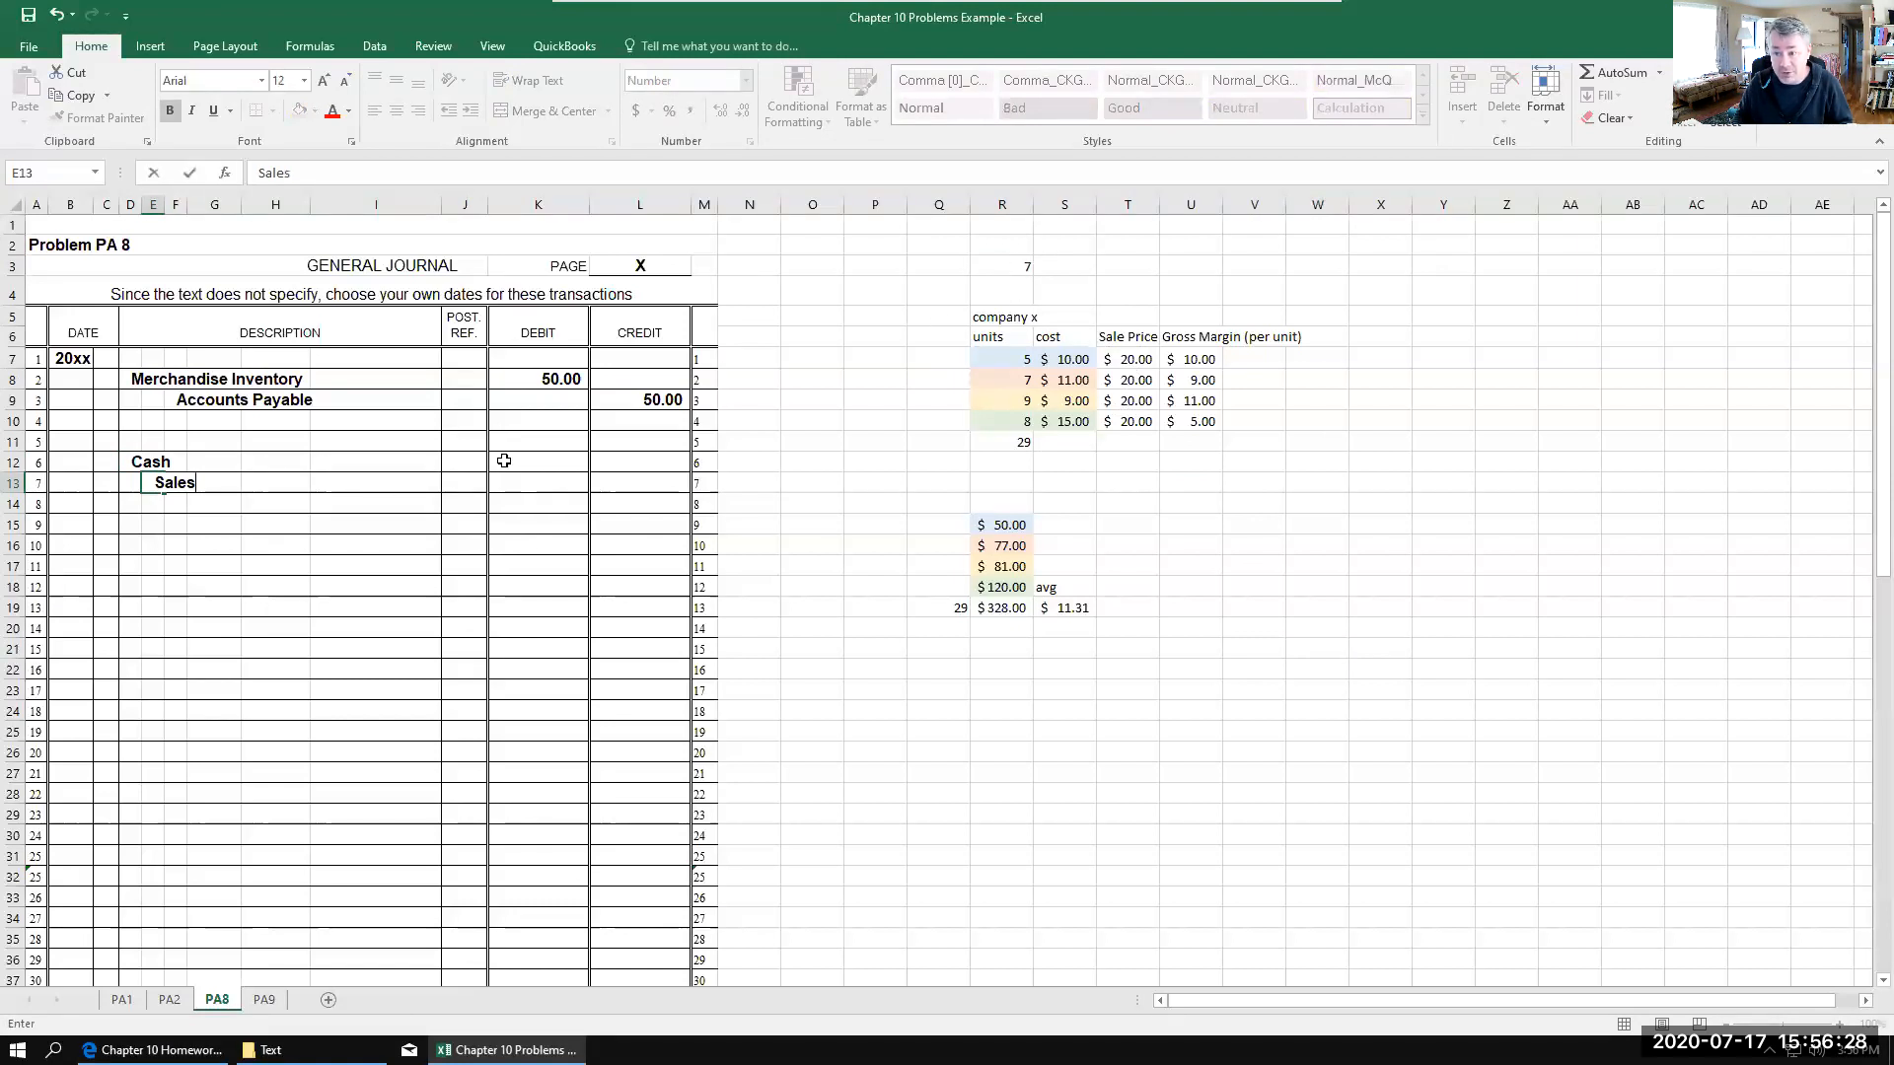
Step: Record the sale amounts with a 140 debit to Cash in K12 and a 140 credit to Sales in L13
click(555, 463)
text(140)
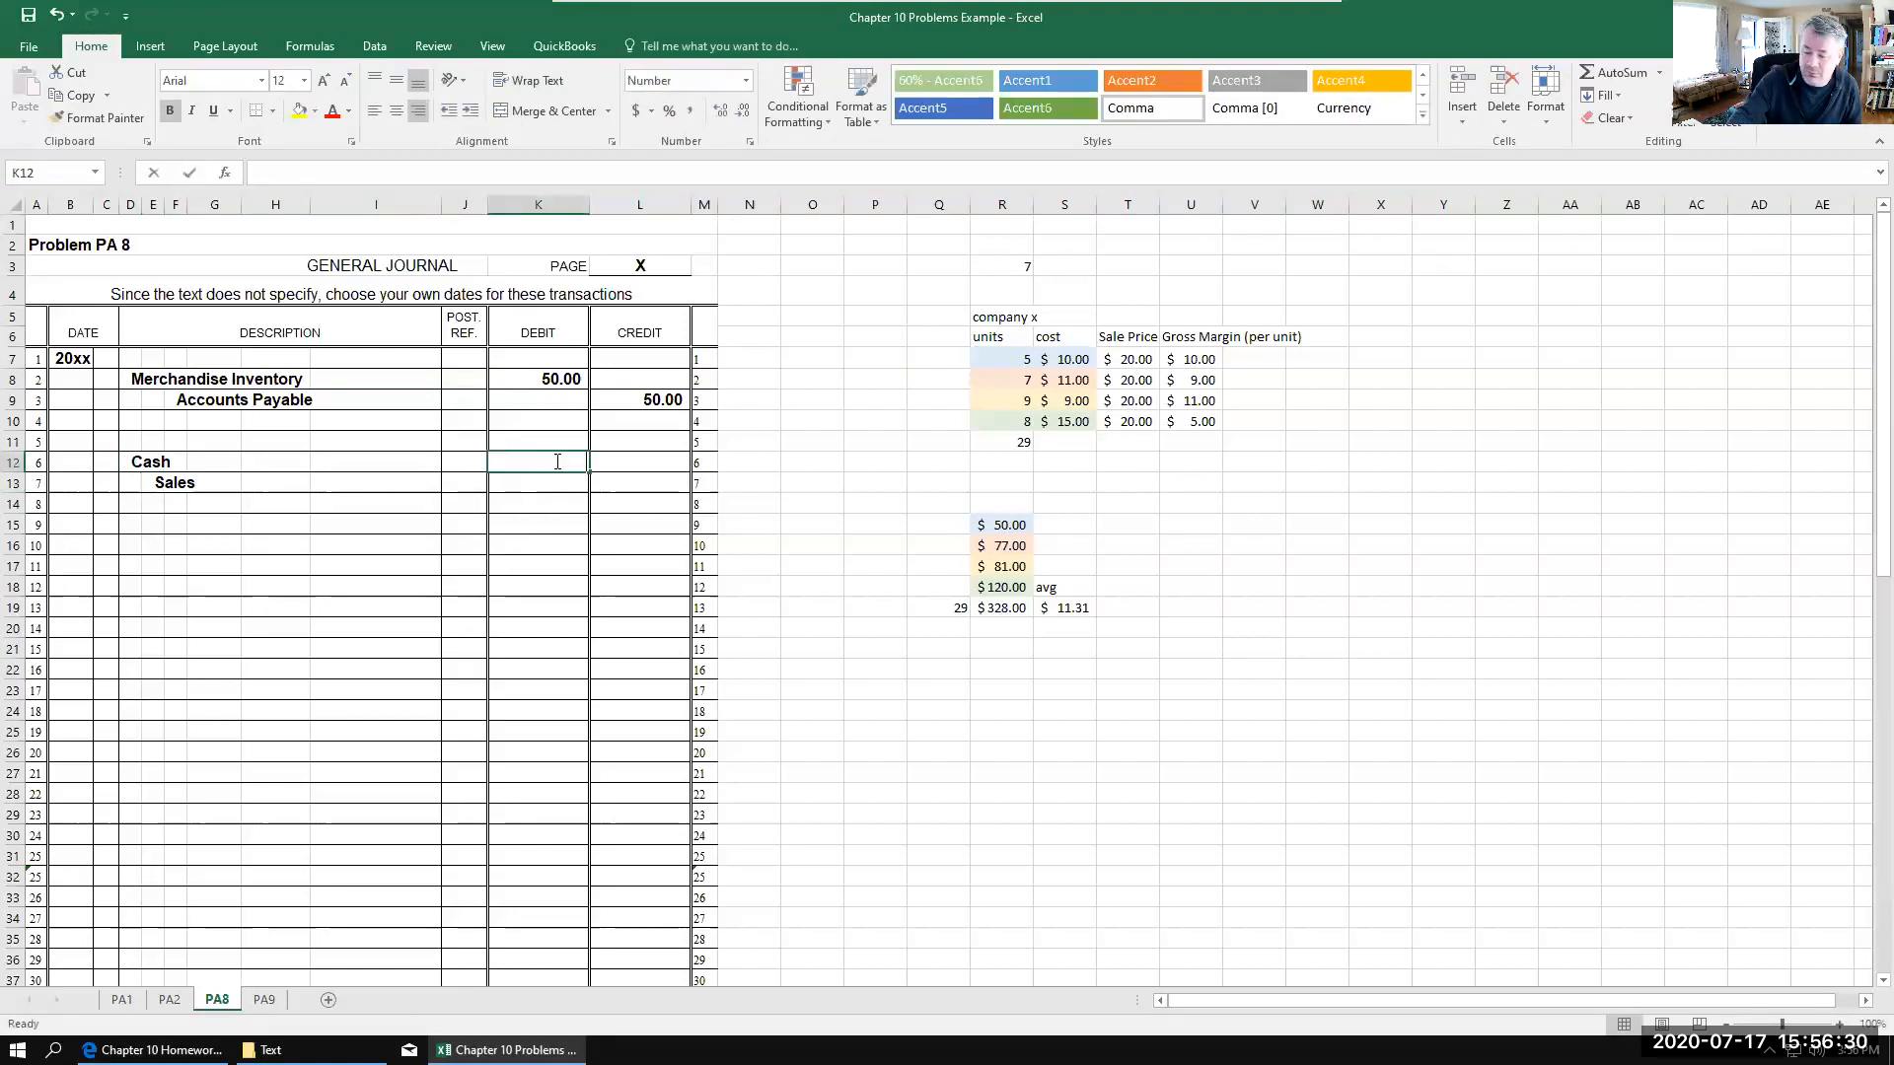
click(647, 480)
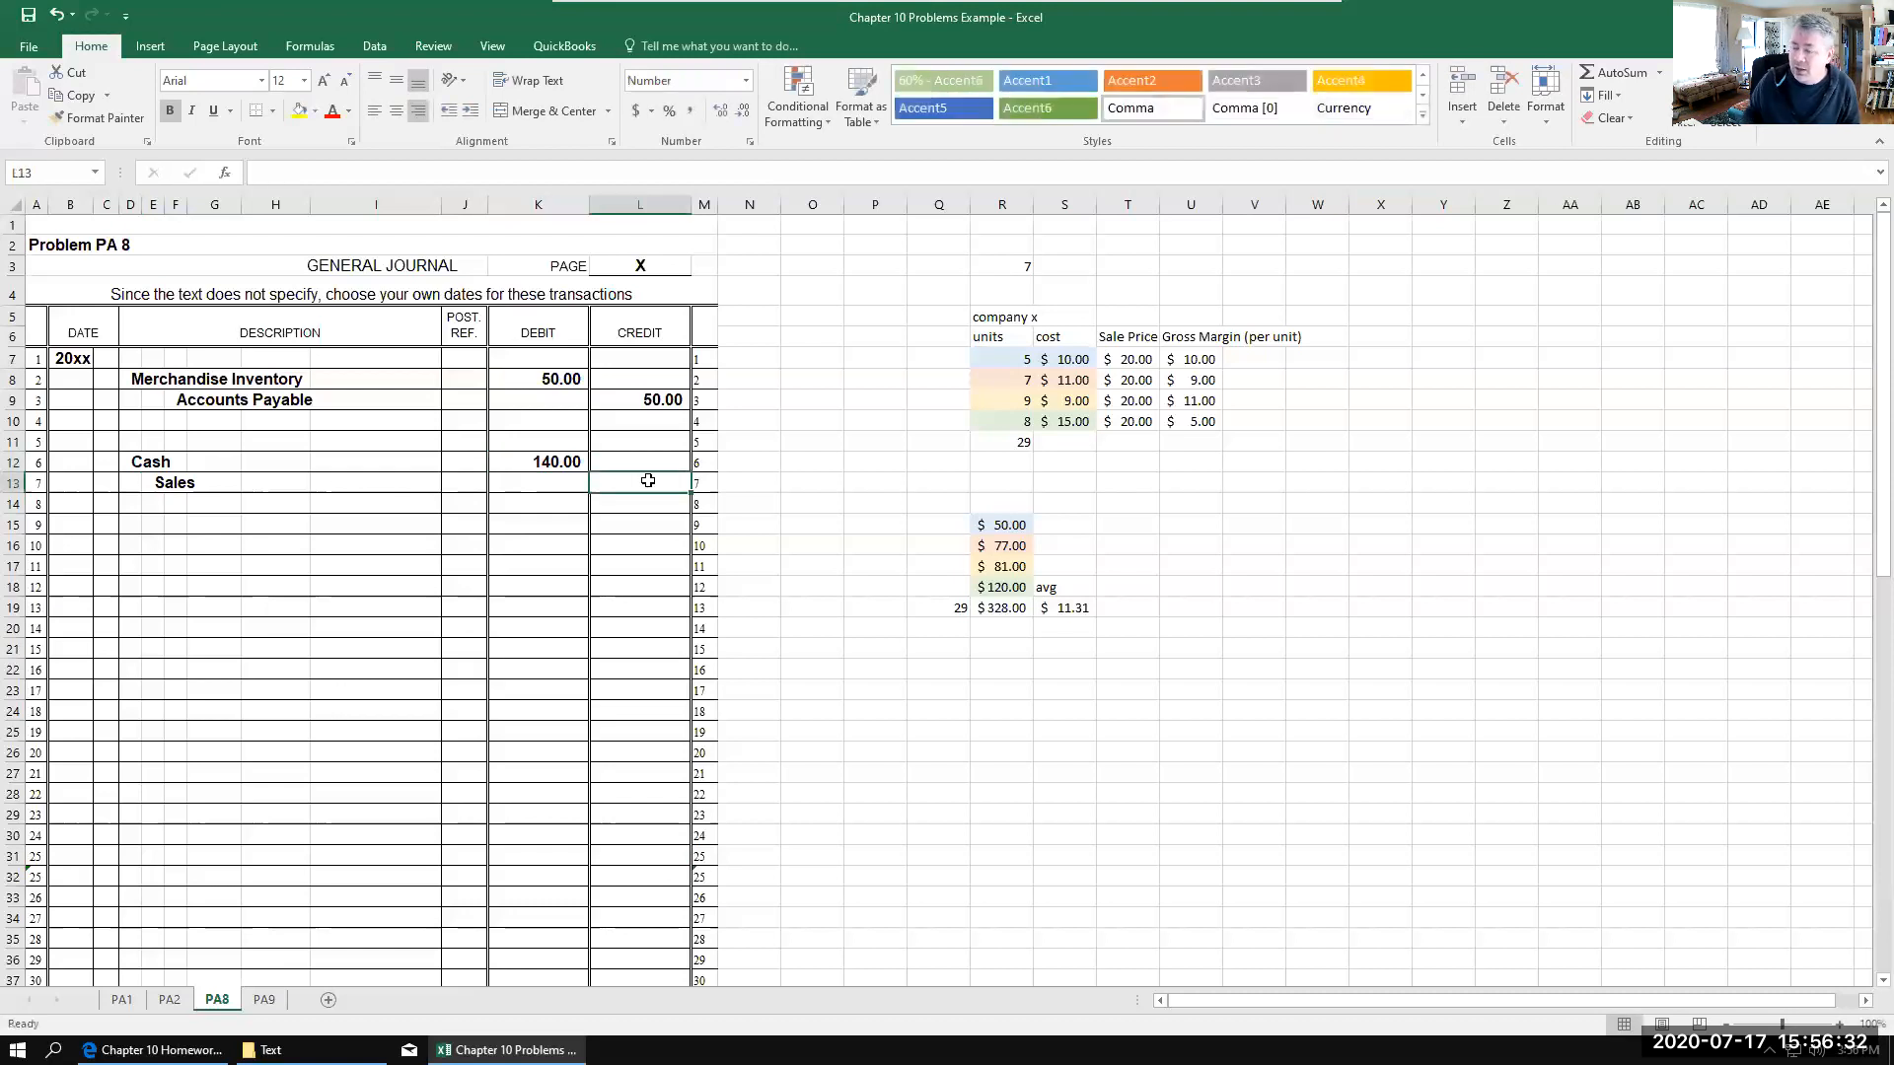
text(140)
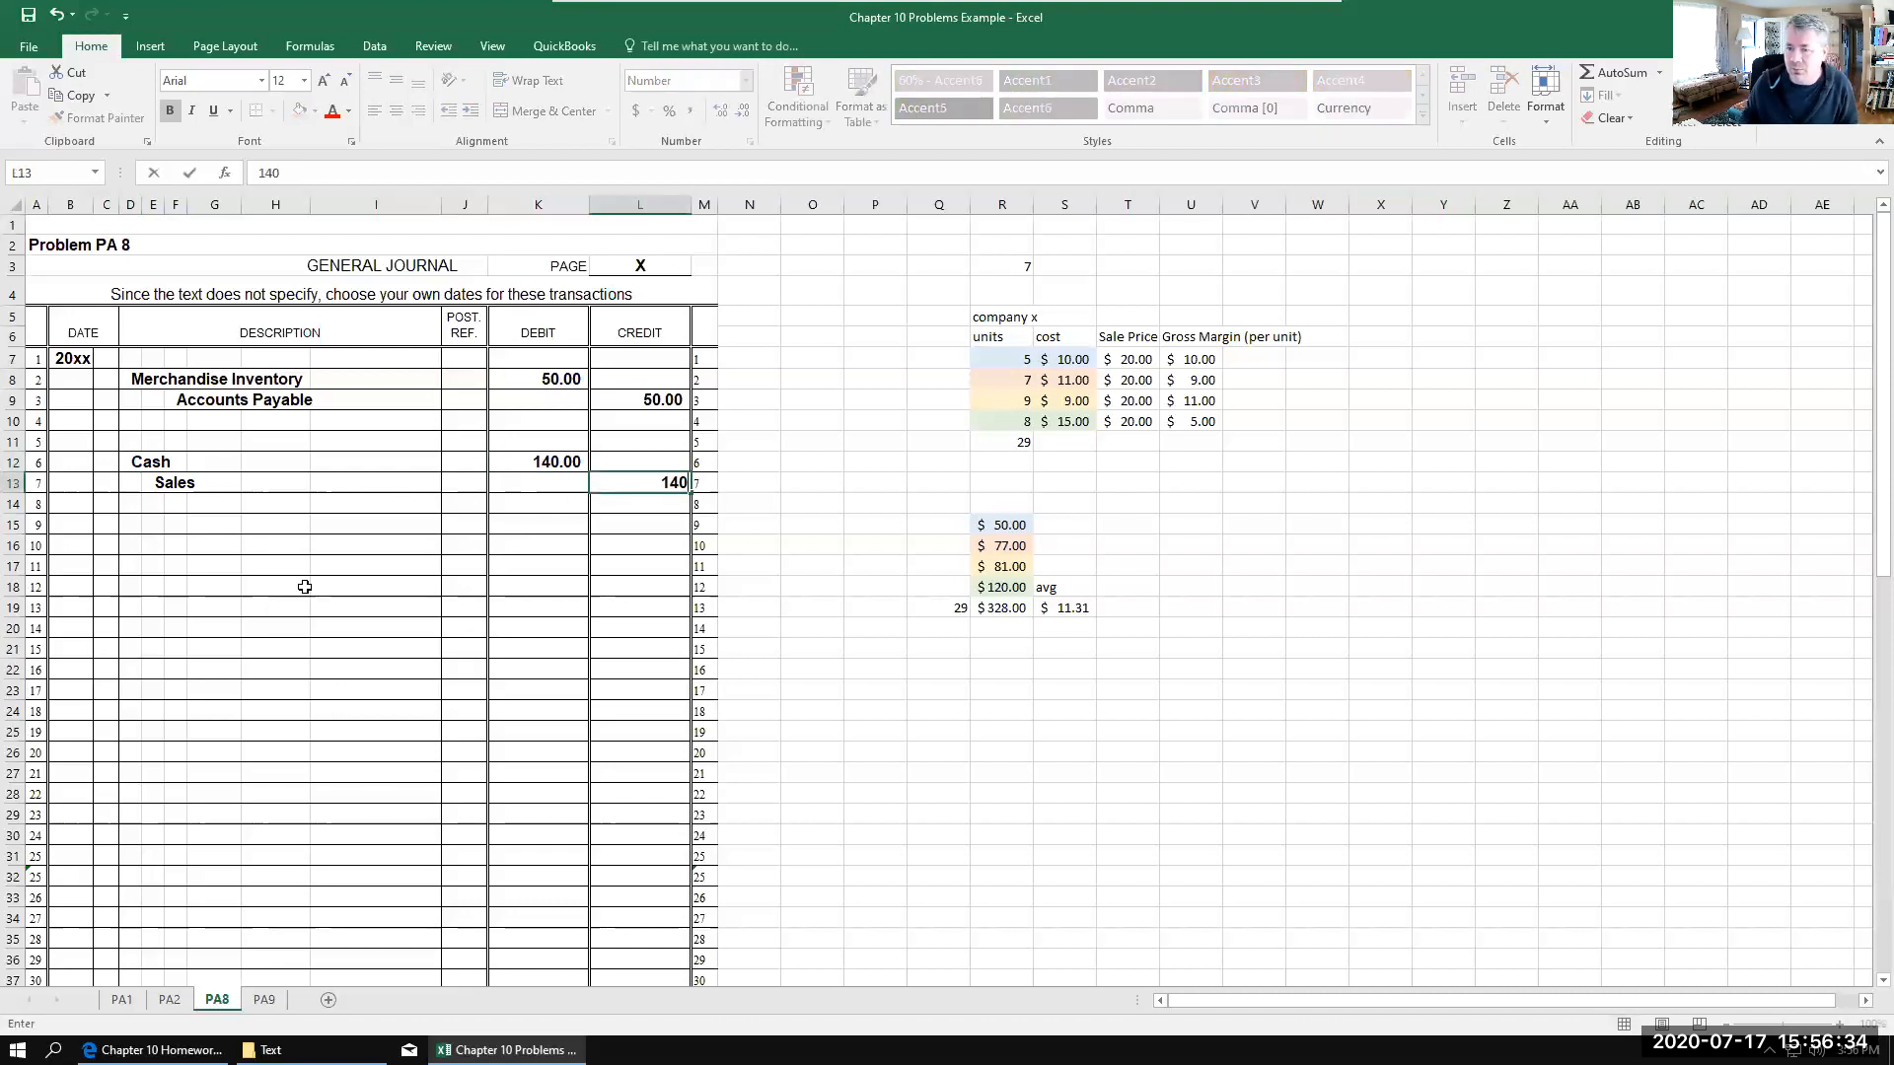
click(139, 523)
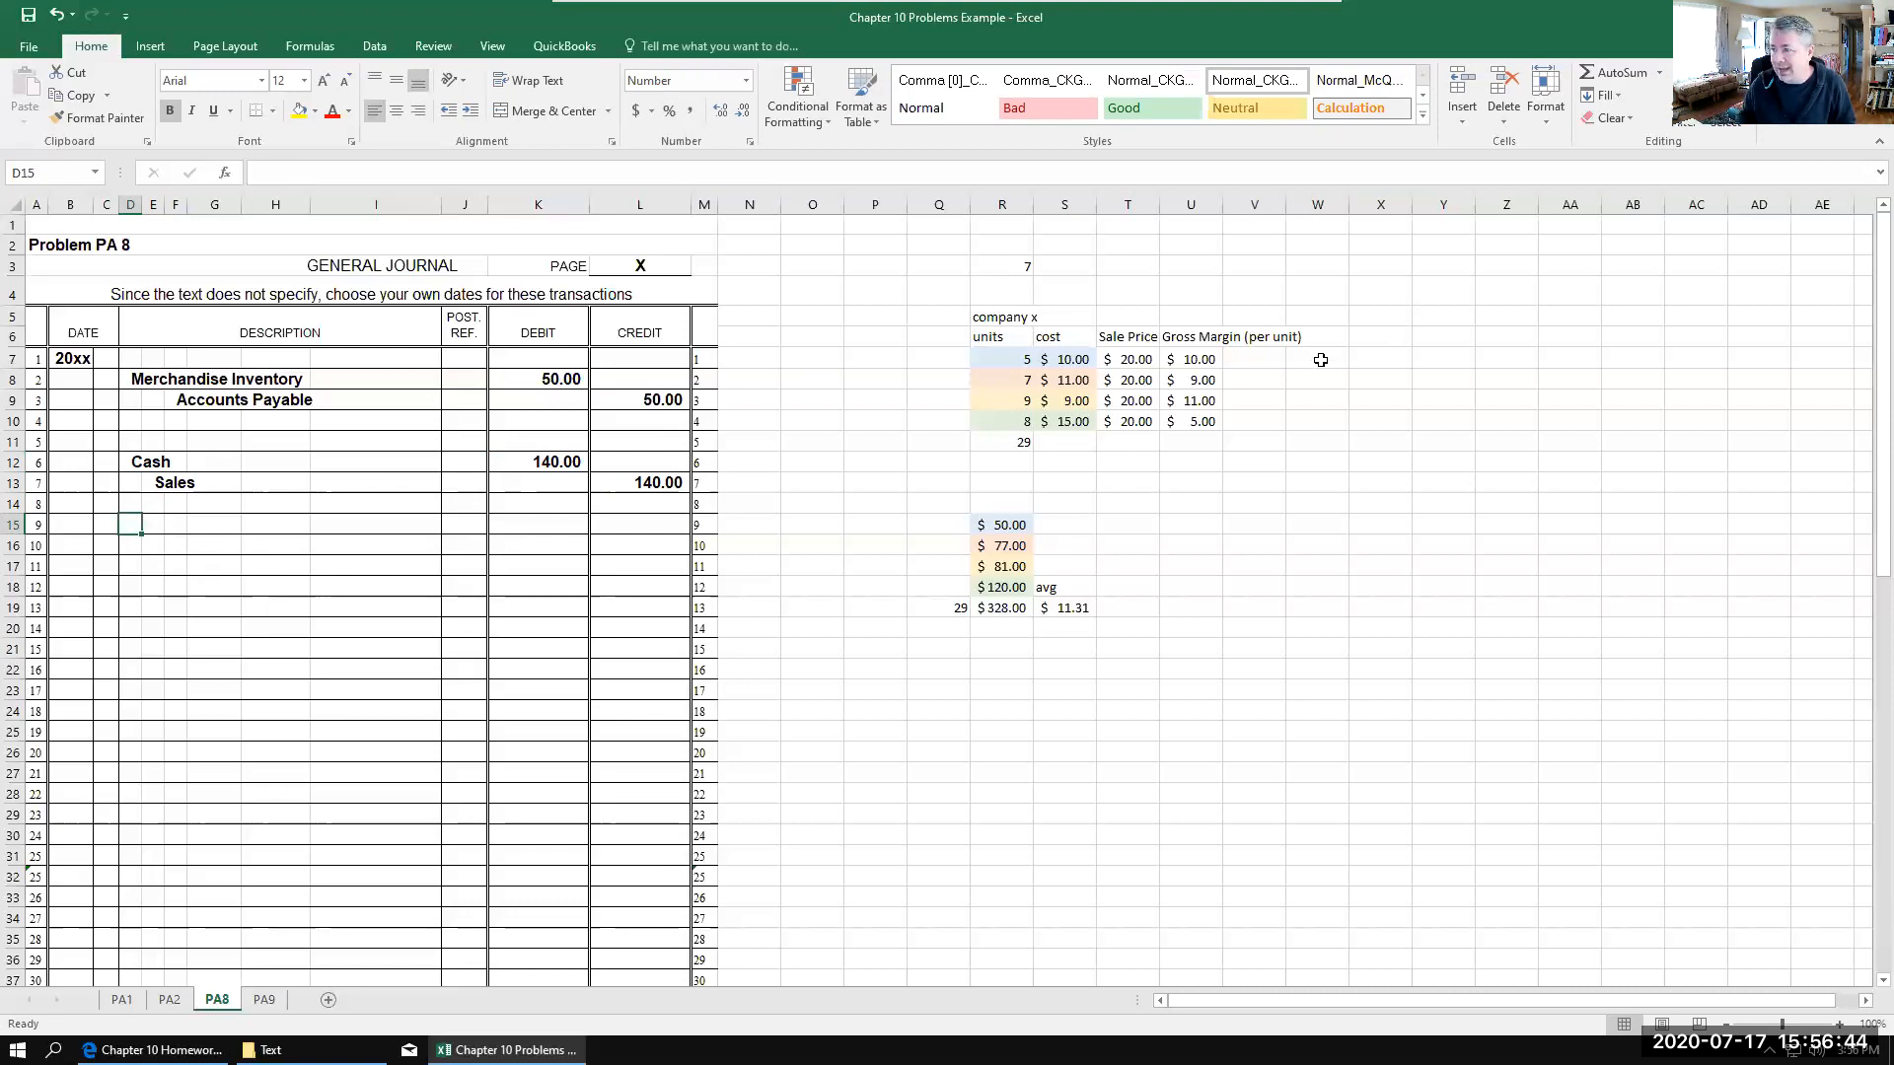
Step: Enter the FIFO cost layers of the 7 units sold in X7:Y8: 5 units at 10 and 2 units at 11
click(1389, 365)
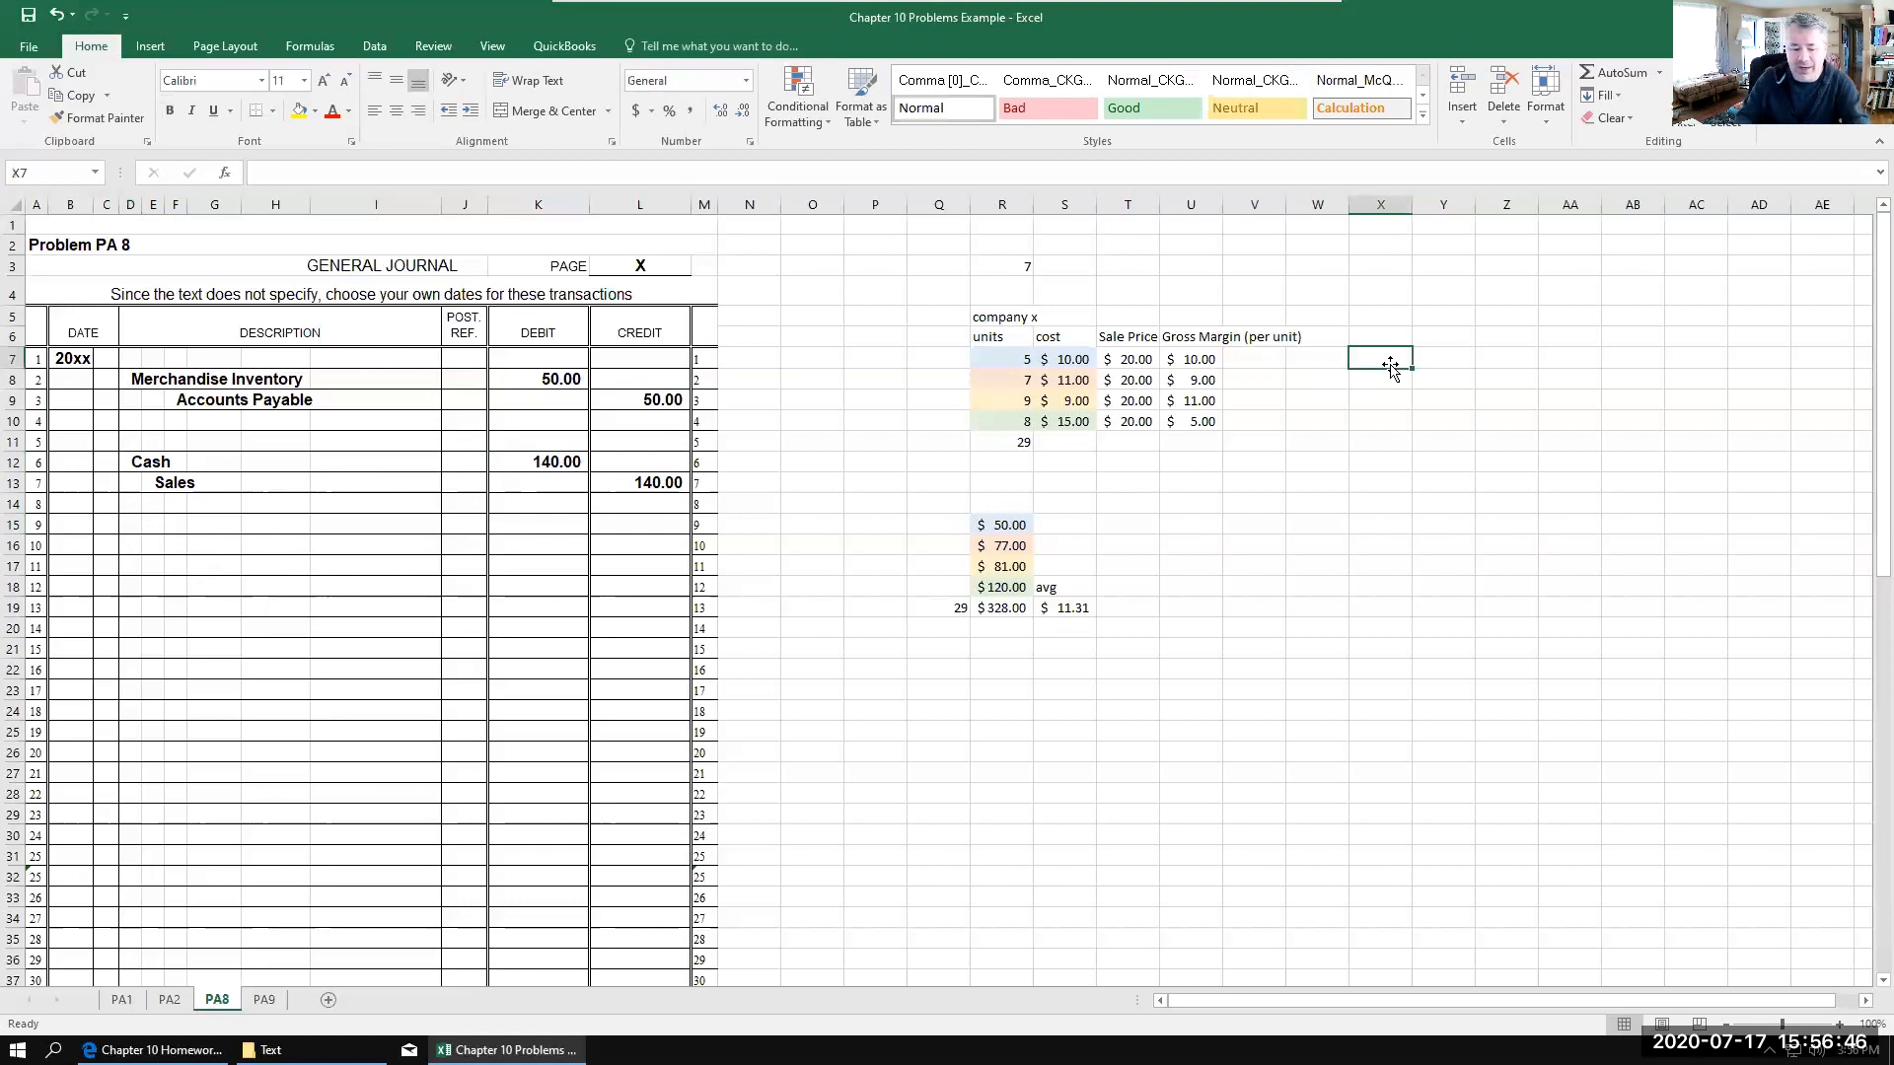
text(5)
click(1455, 360)
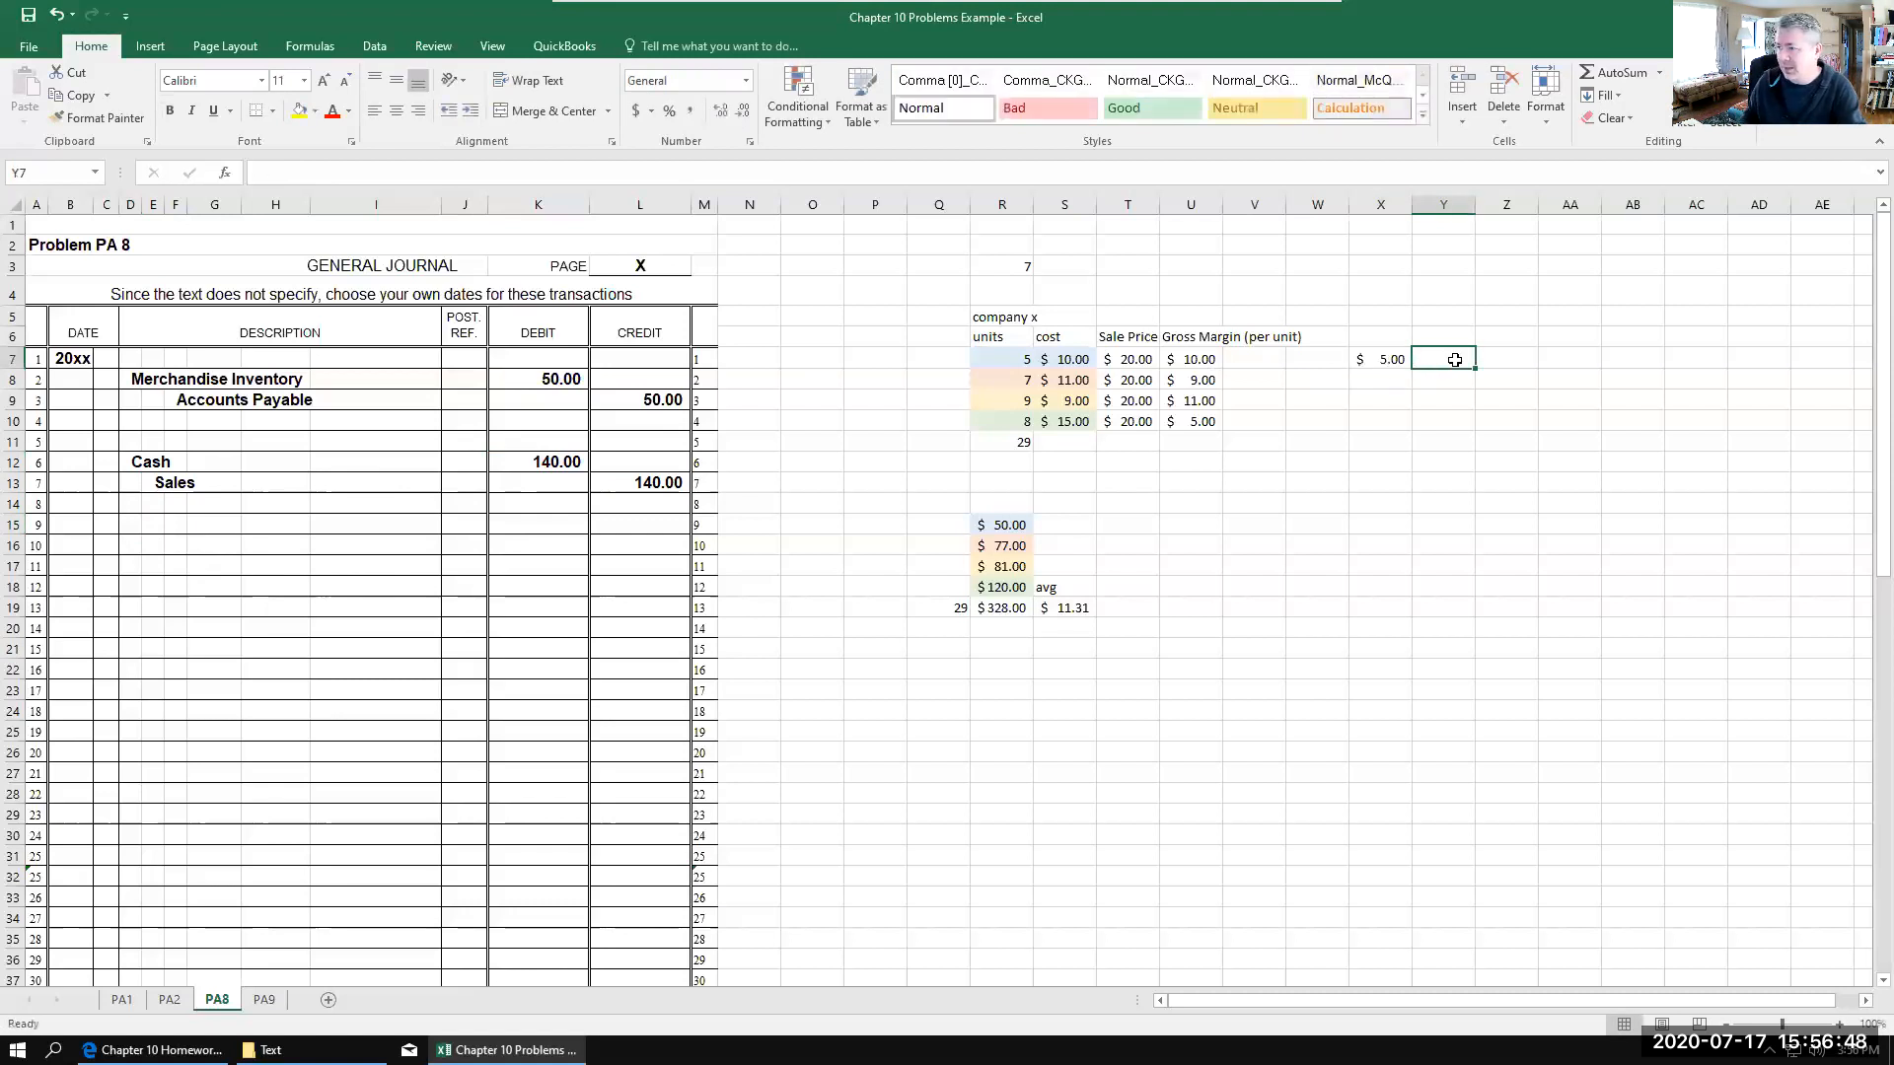
text(10)
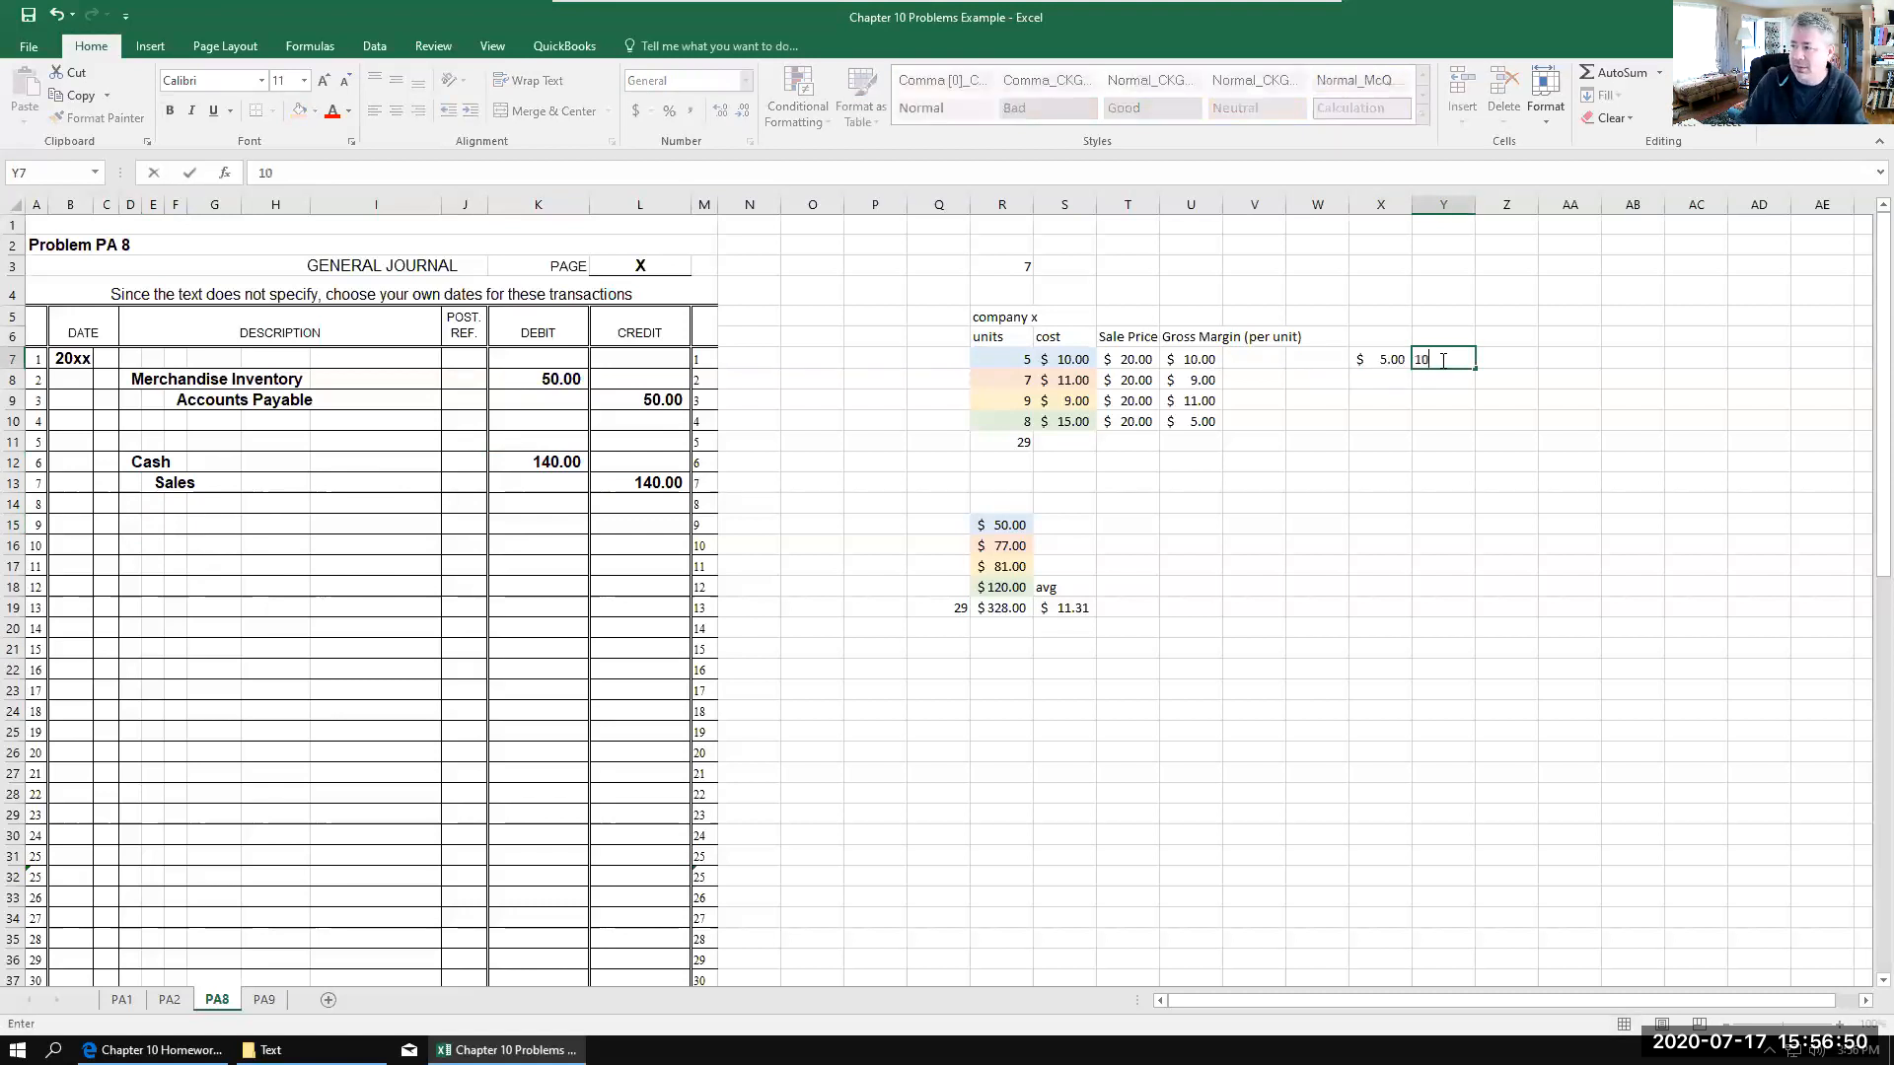
click(1378, 376)
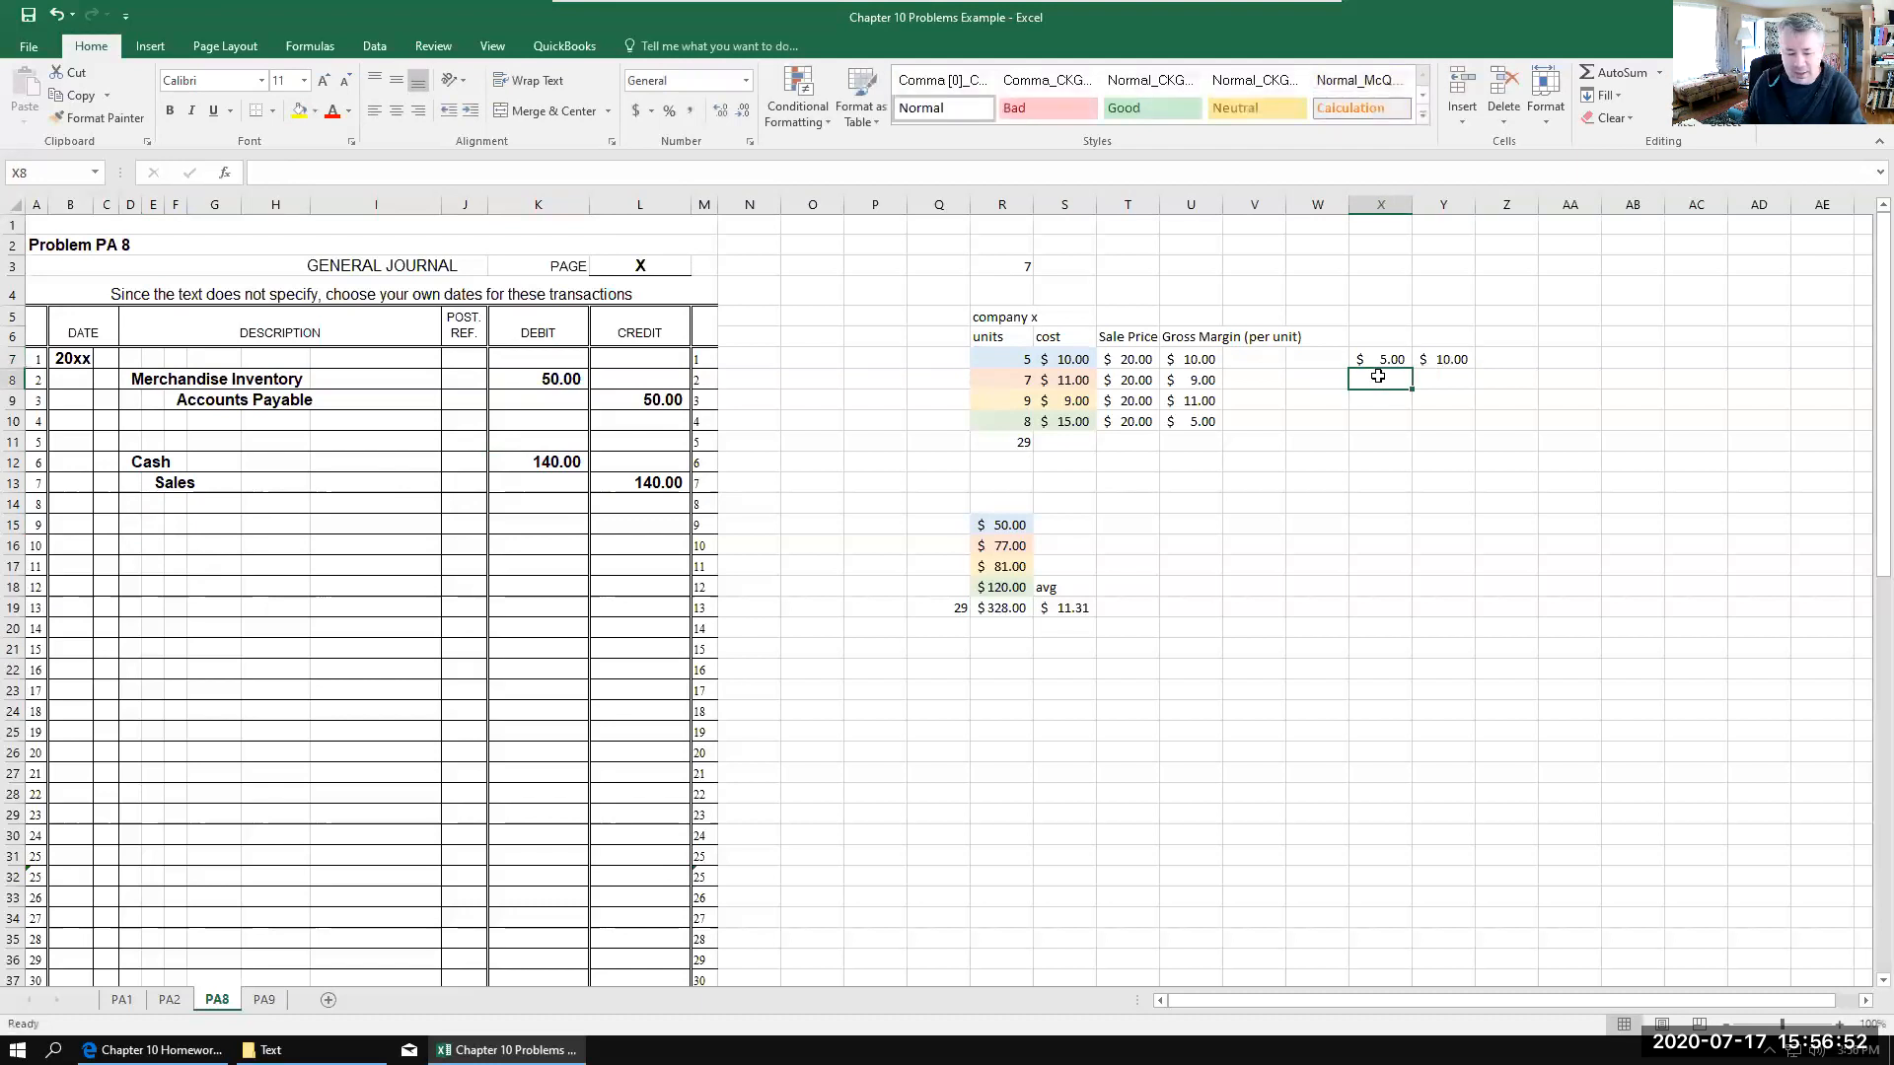
text(2)
click(1454, 379)
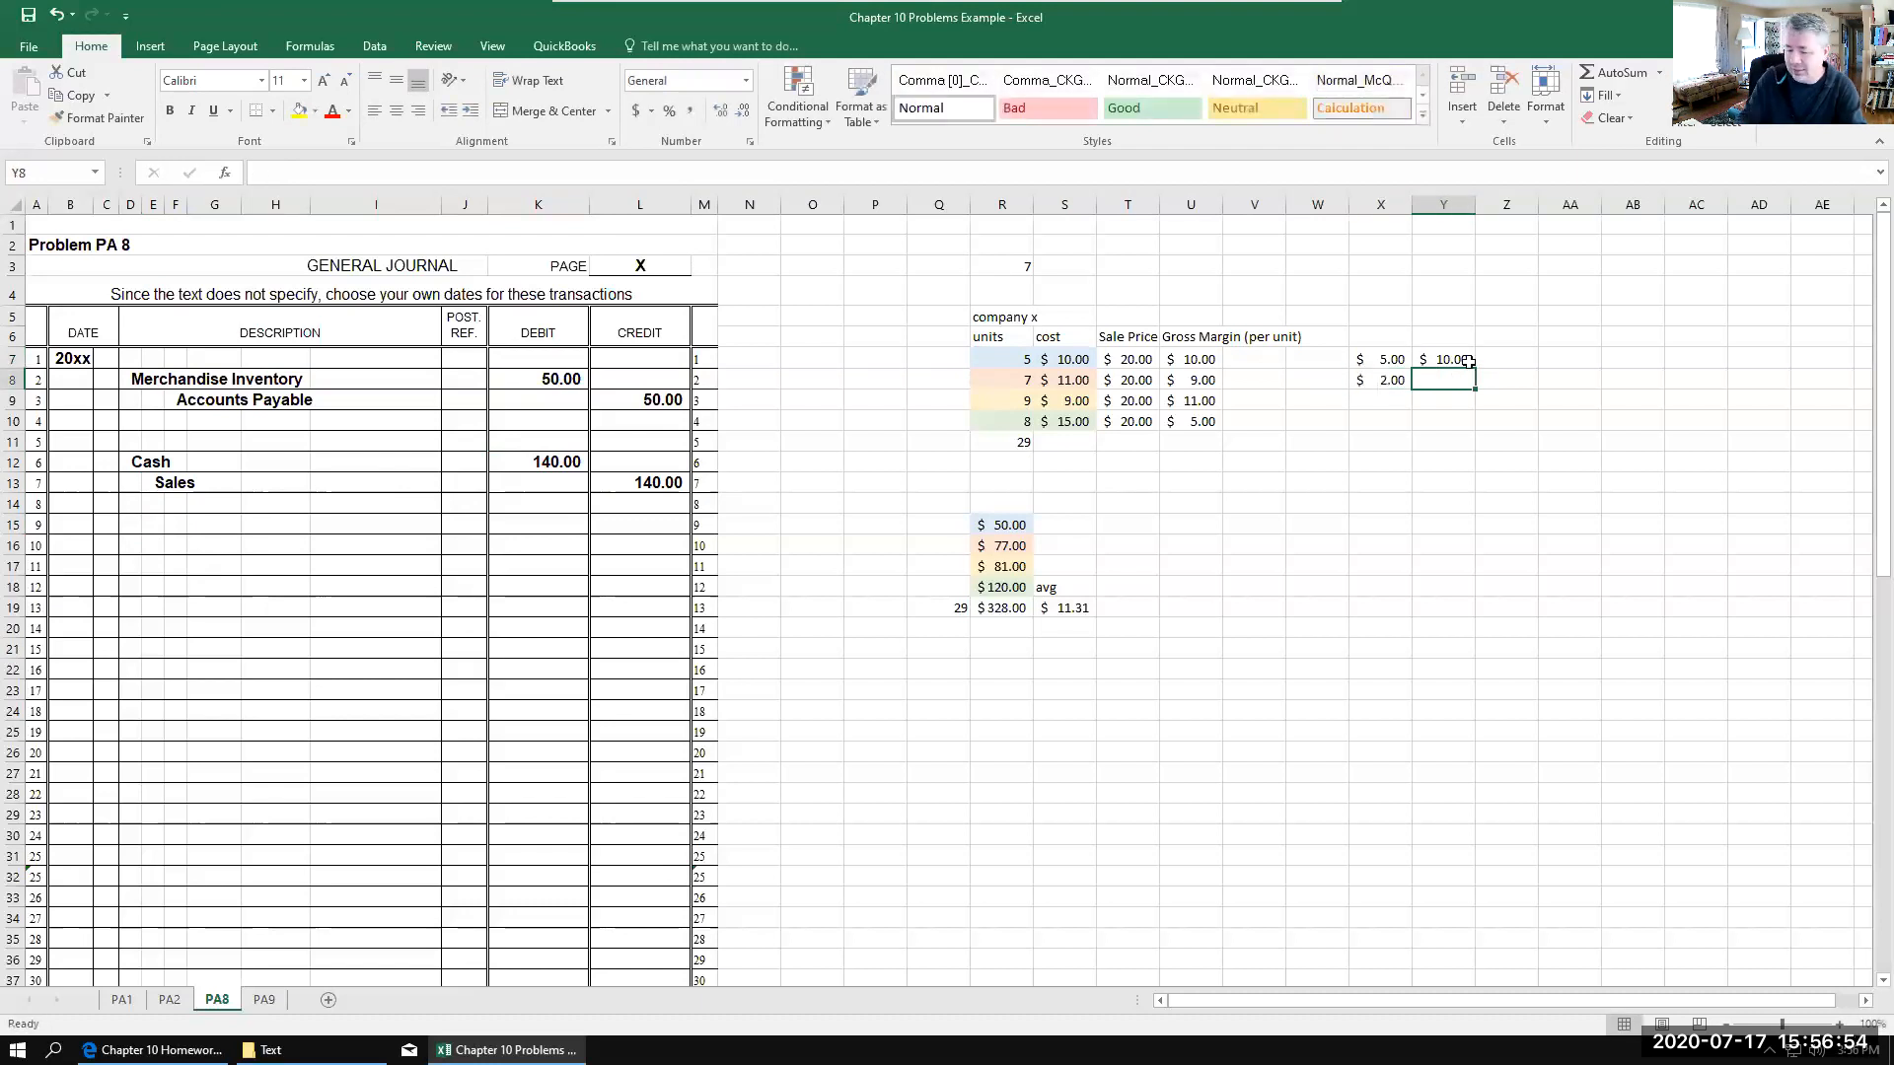
text(11)
click(1516, 490)
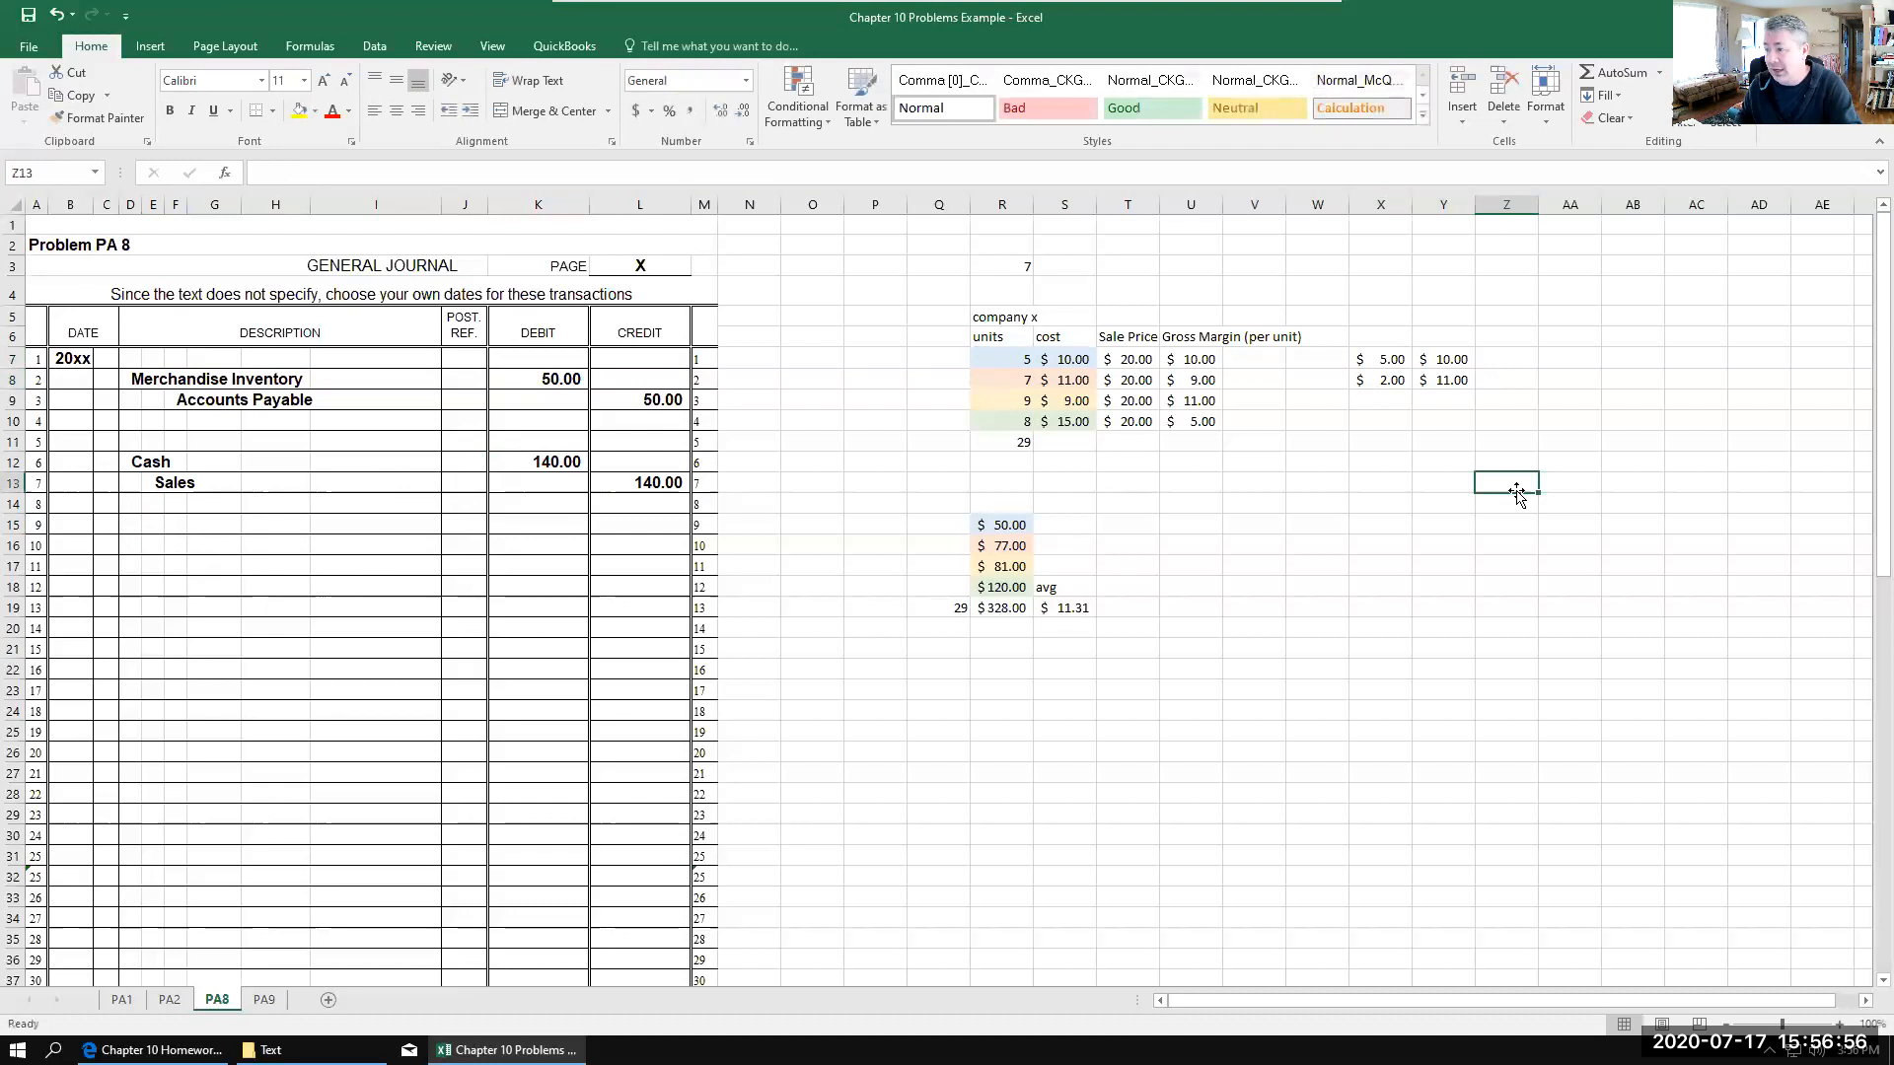
Step: Enter the layer costs 50 in Z7 and 22 in Z8, with 77 as their total in Z9
click(1514, 354)
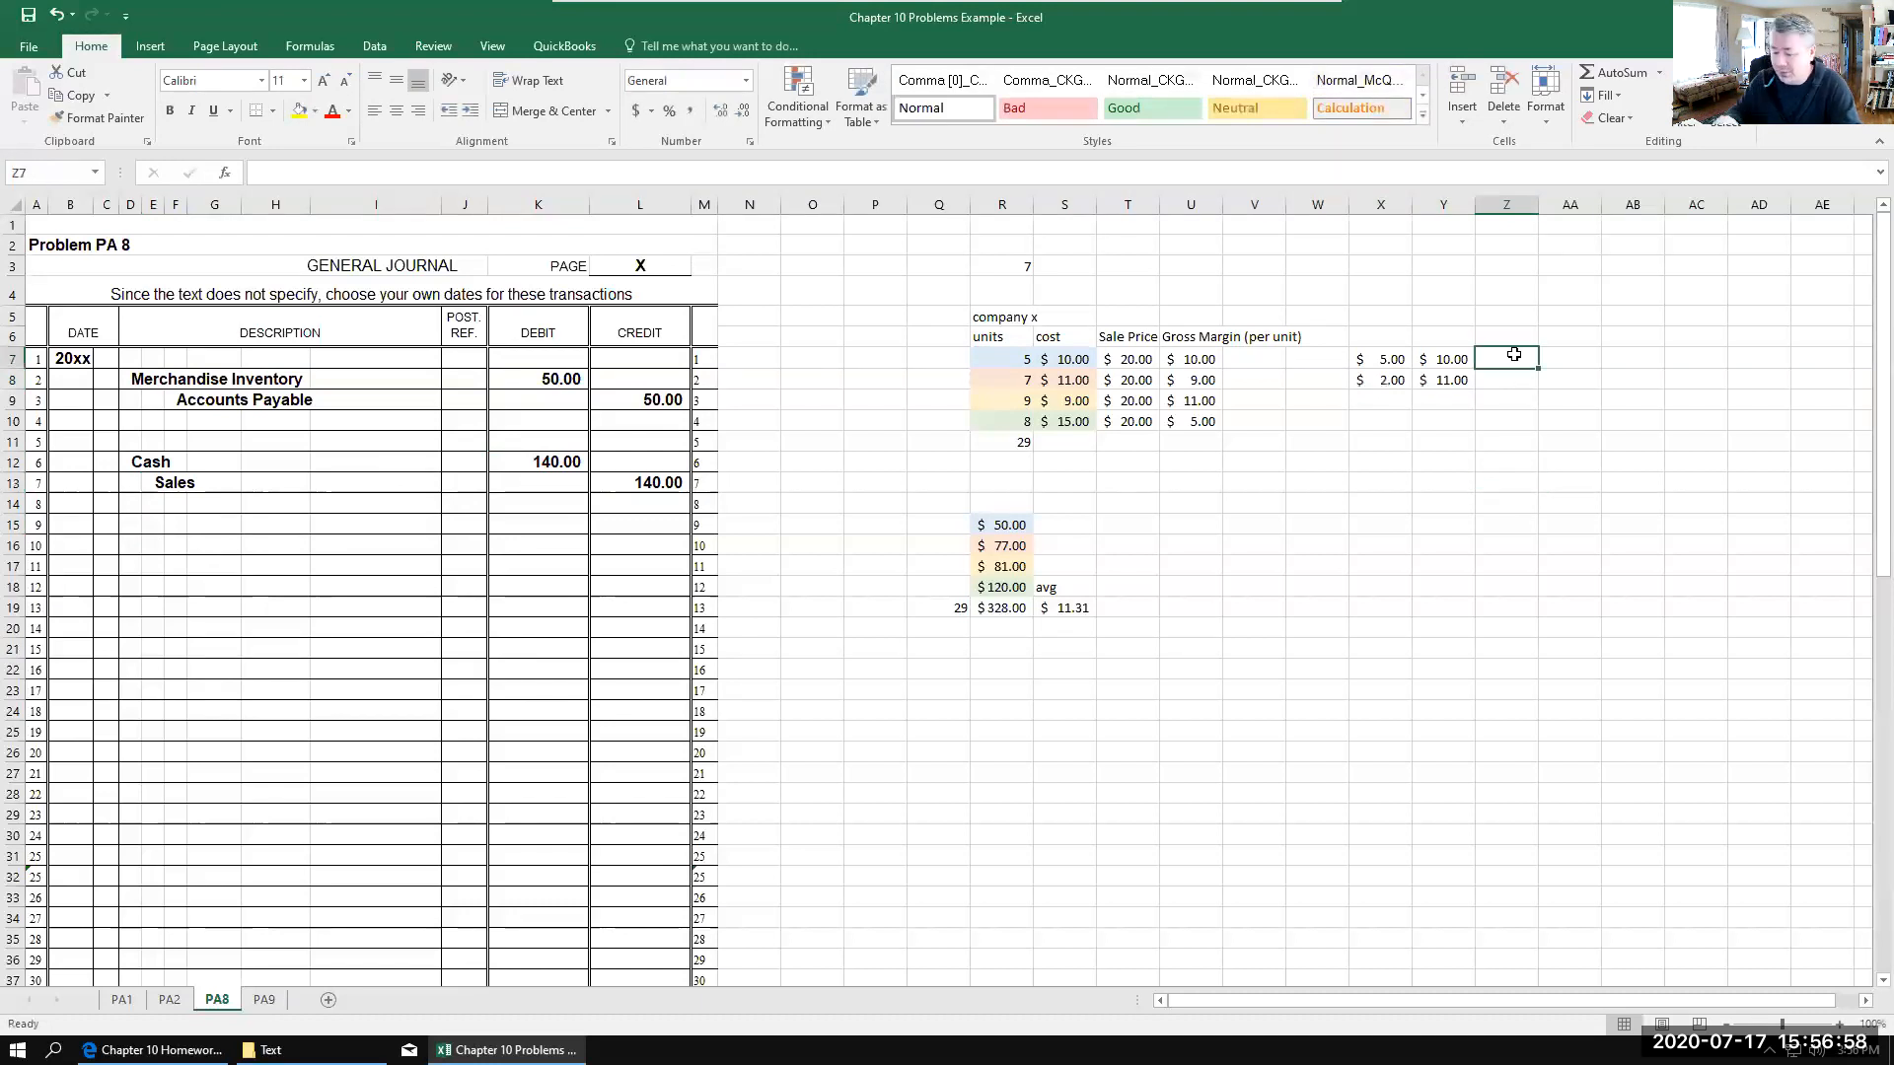
text(50)
key(Return)
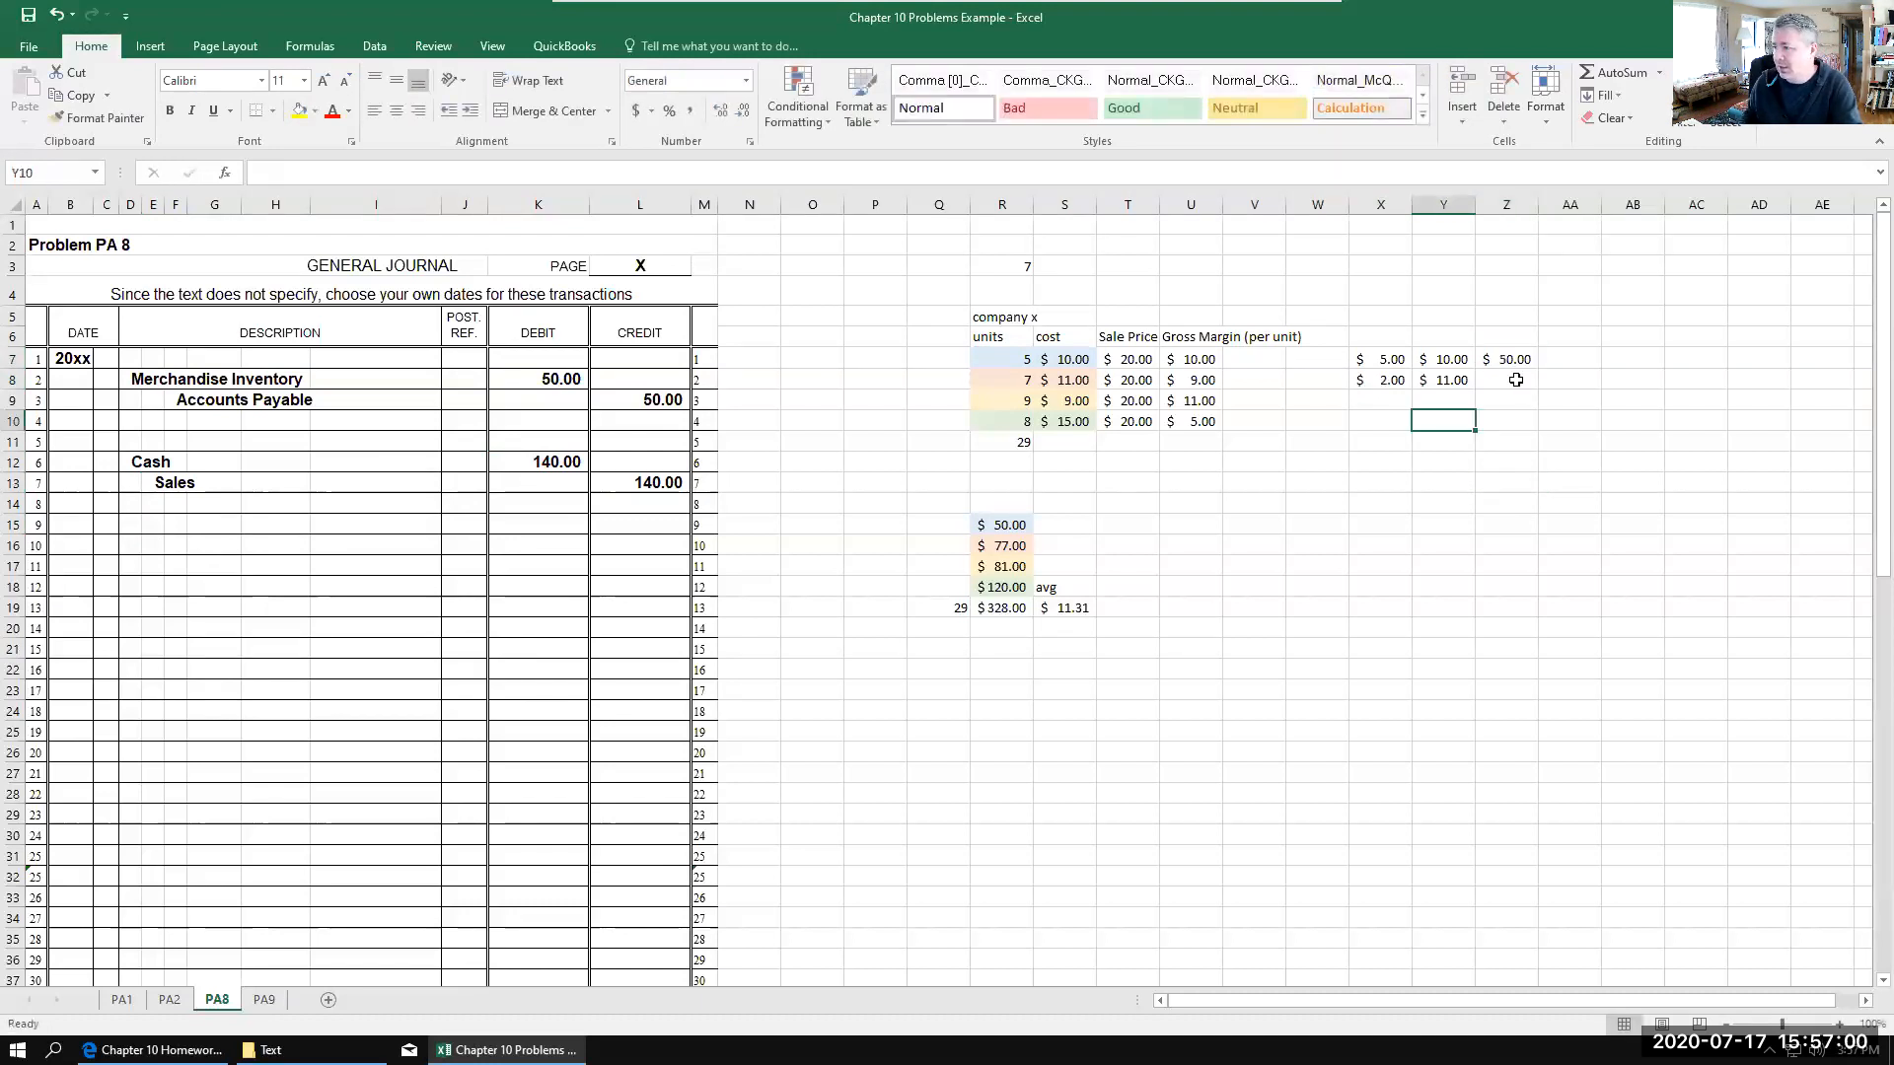
text(22)
key(Return)
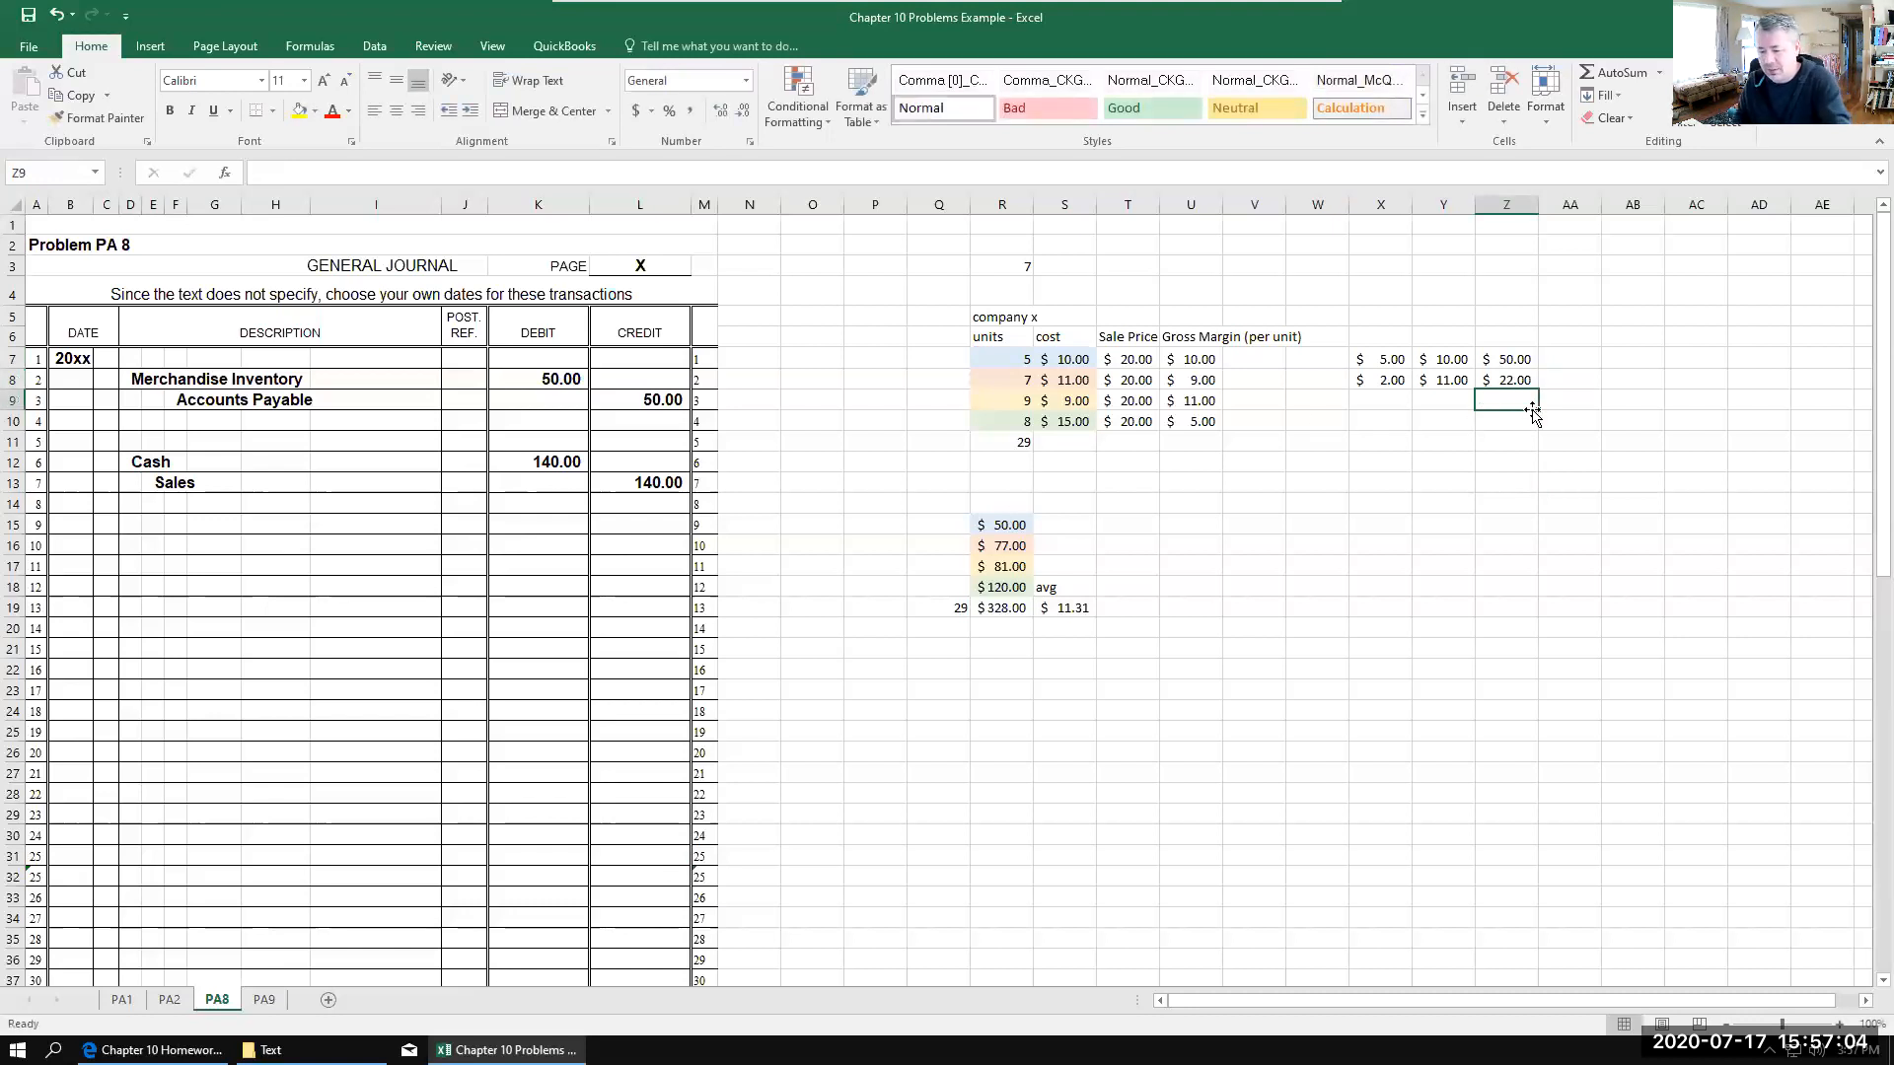
text(77)
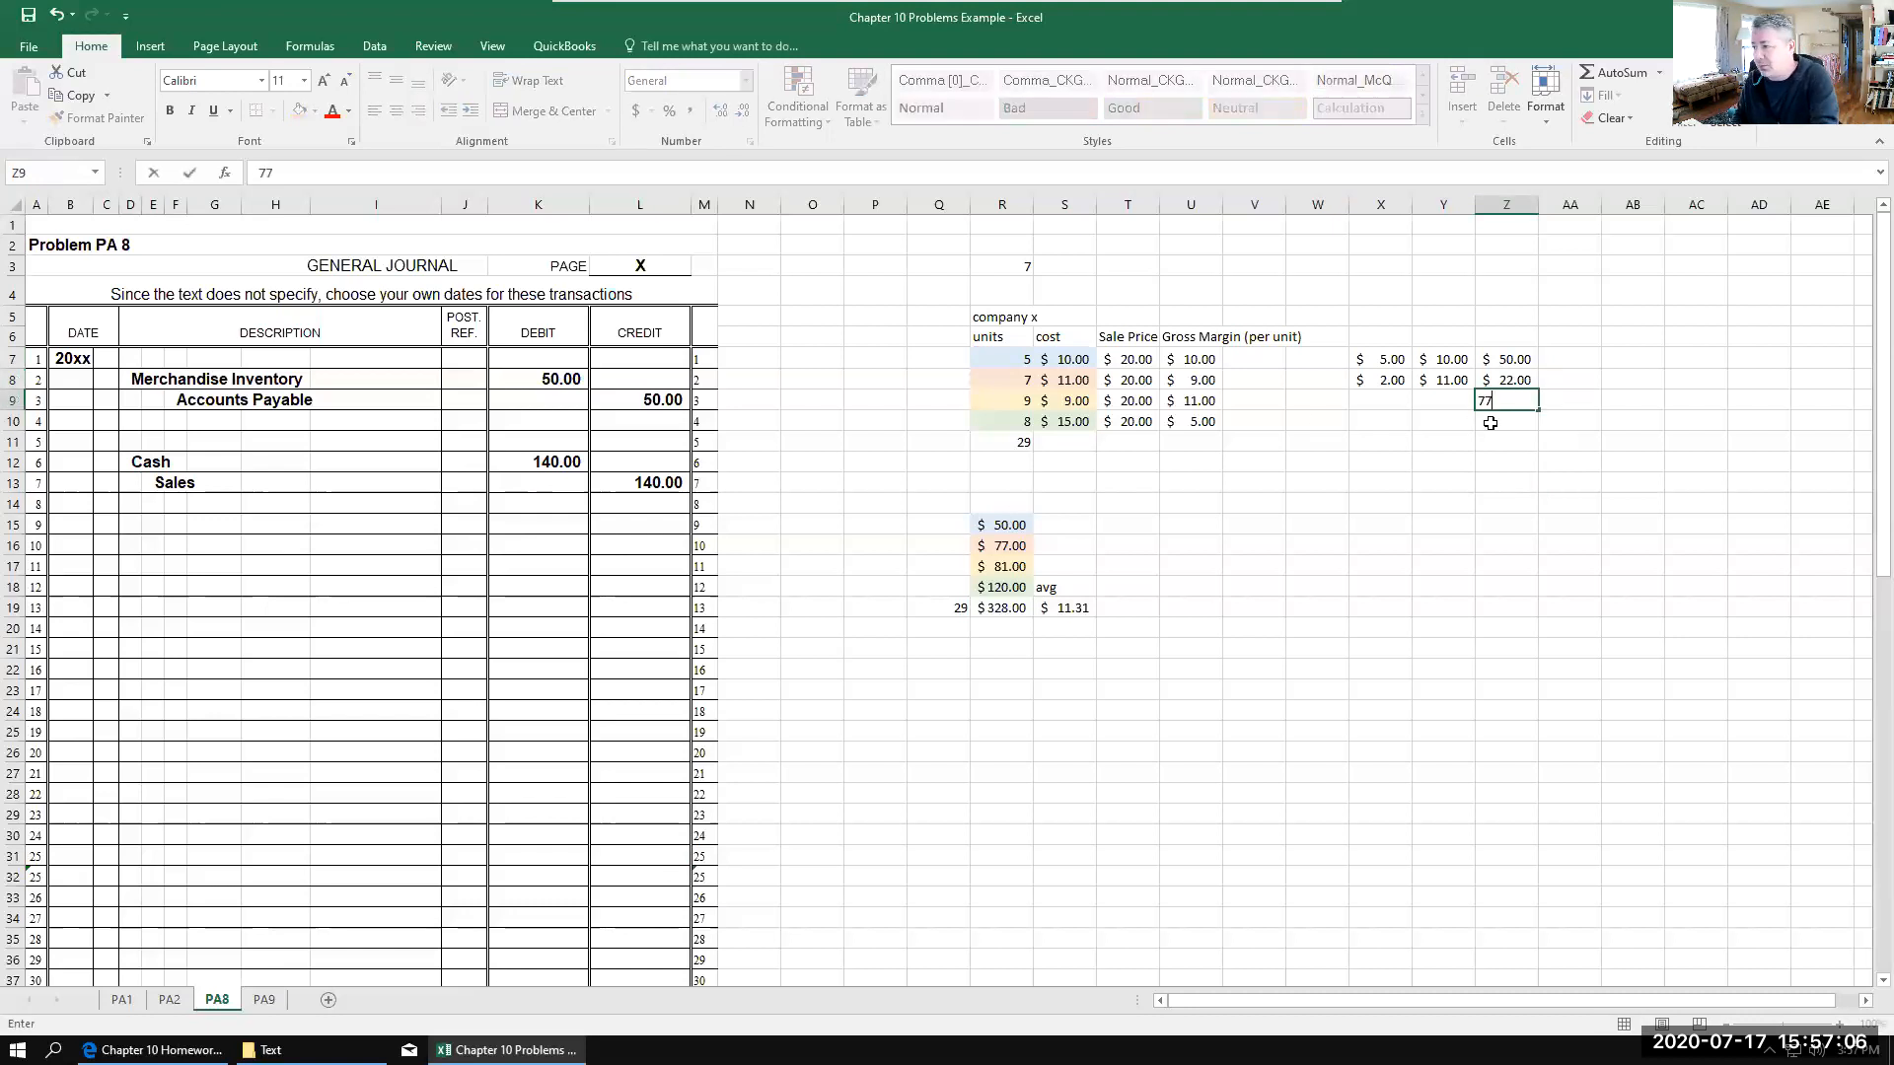
key(Return)
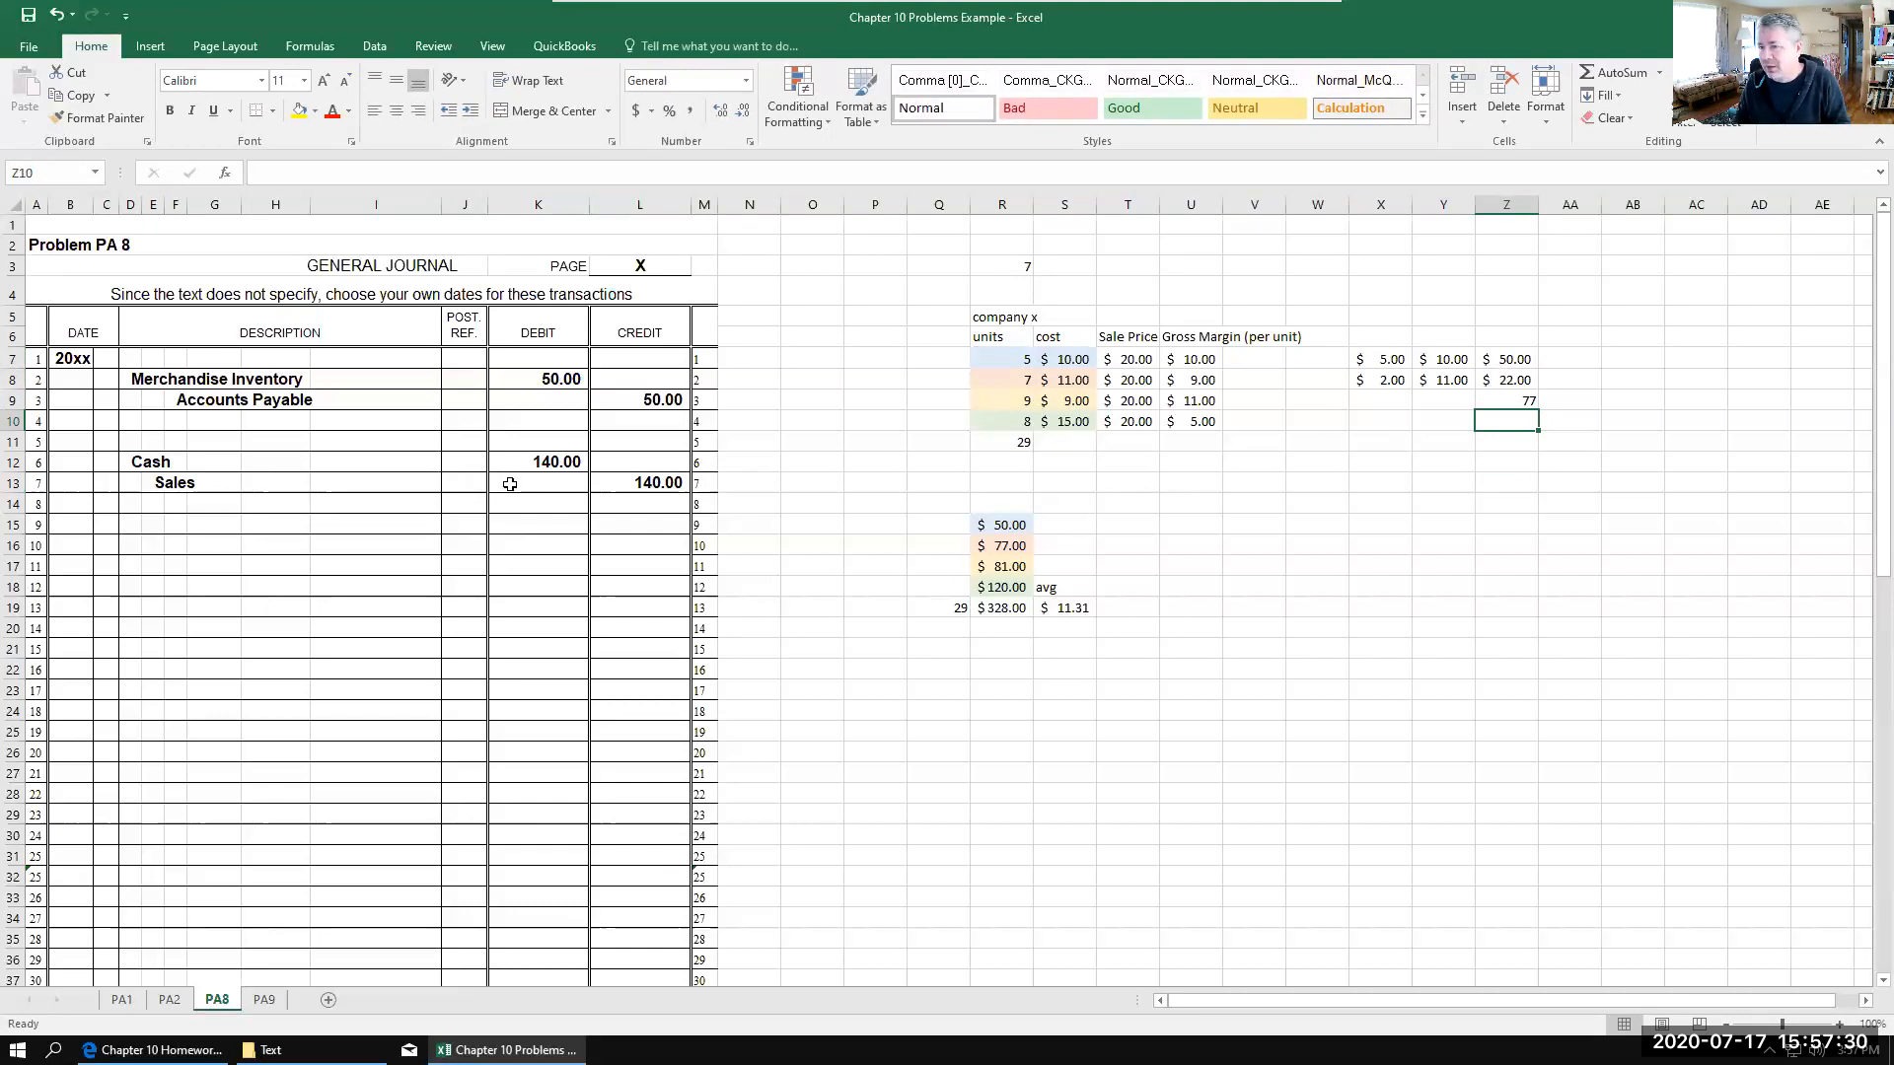
Step: Enter the cost entry's accounts in the general journal: Cogs in D15 and M. I. in E16
click(137, 525)
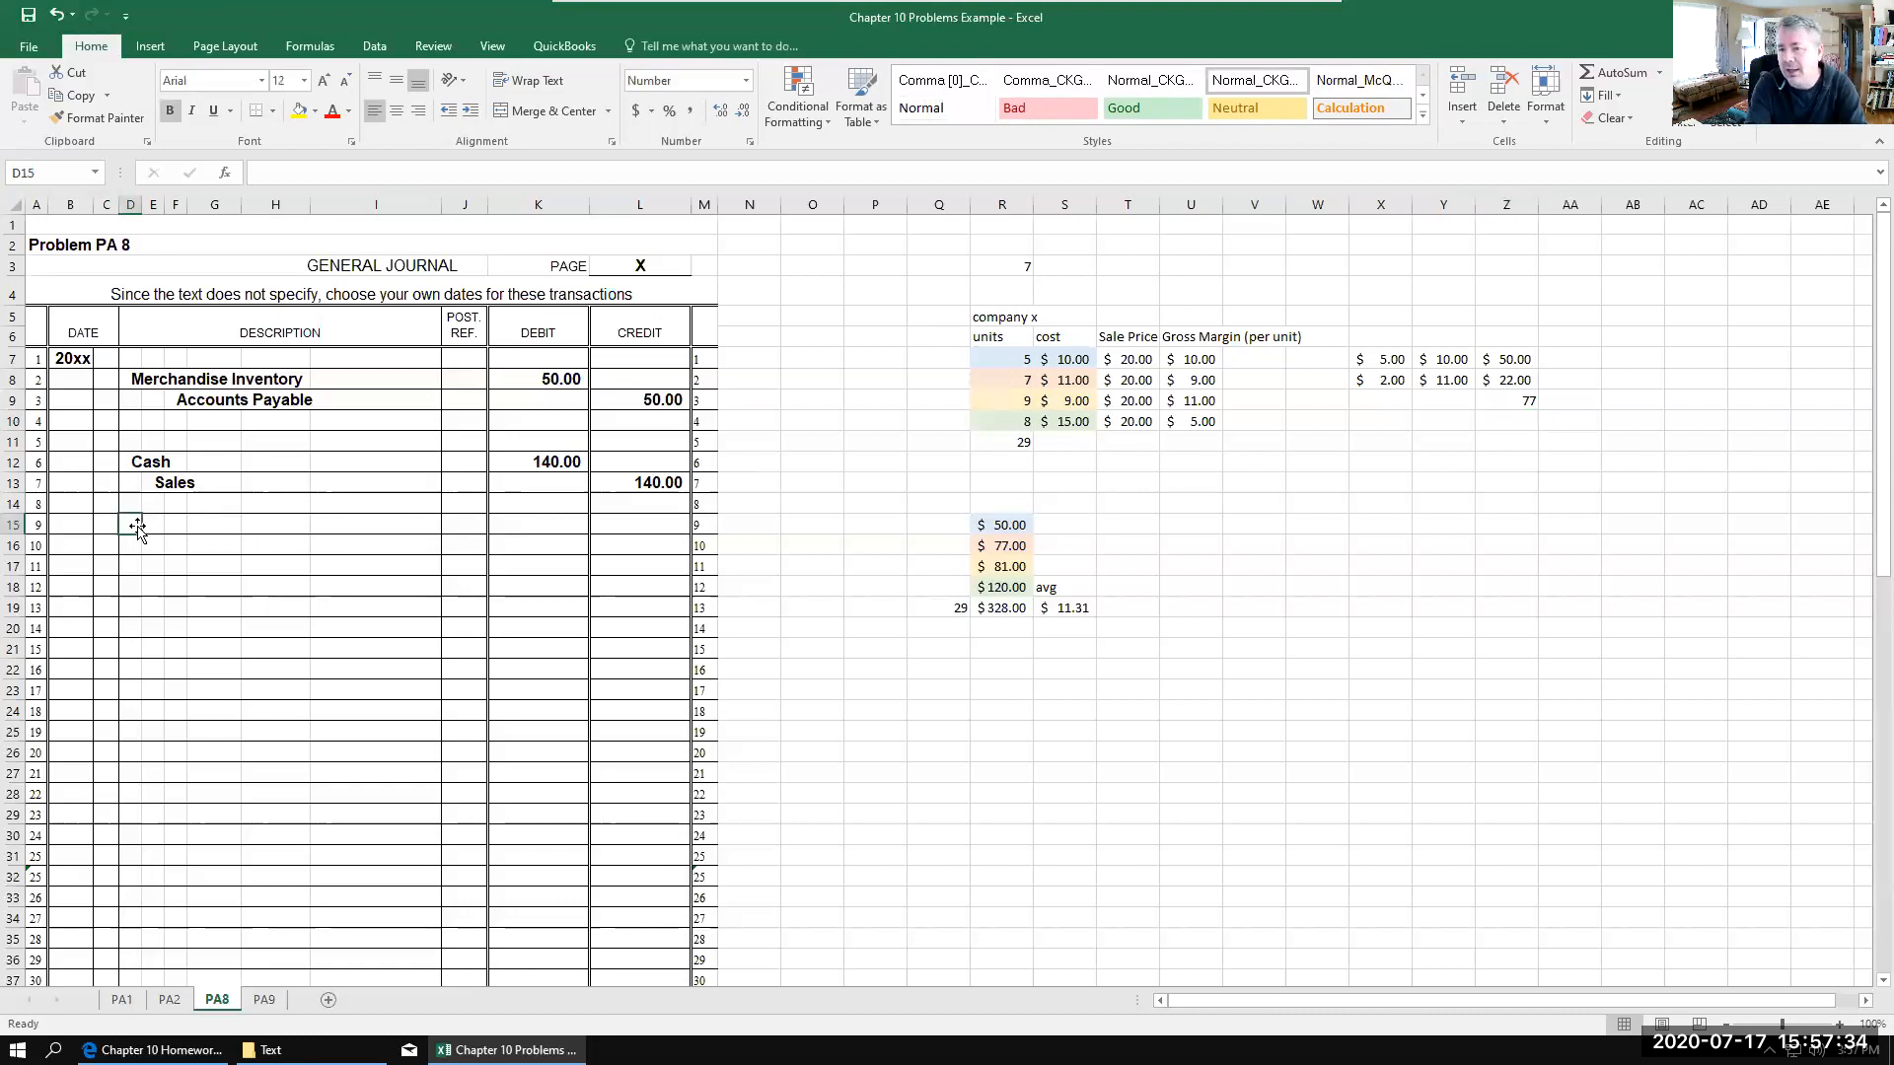
text(Cogs)
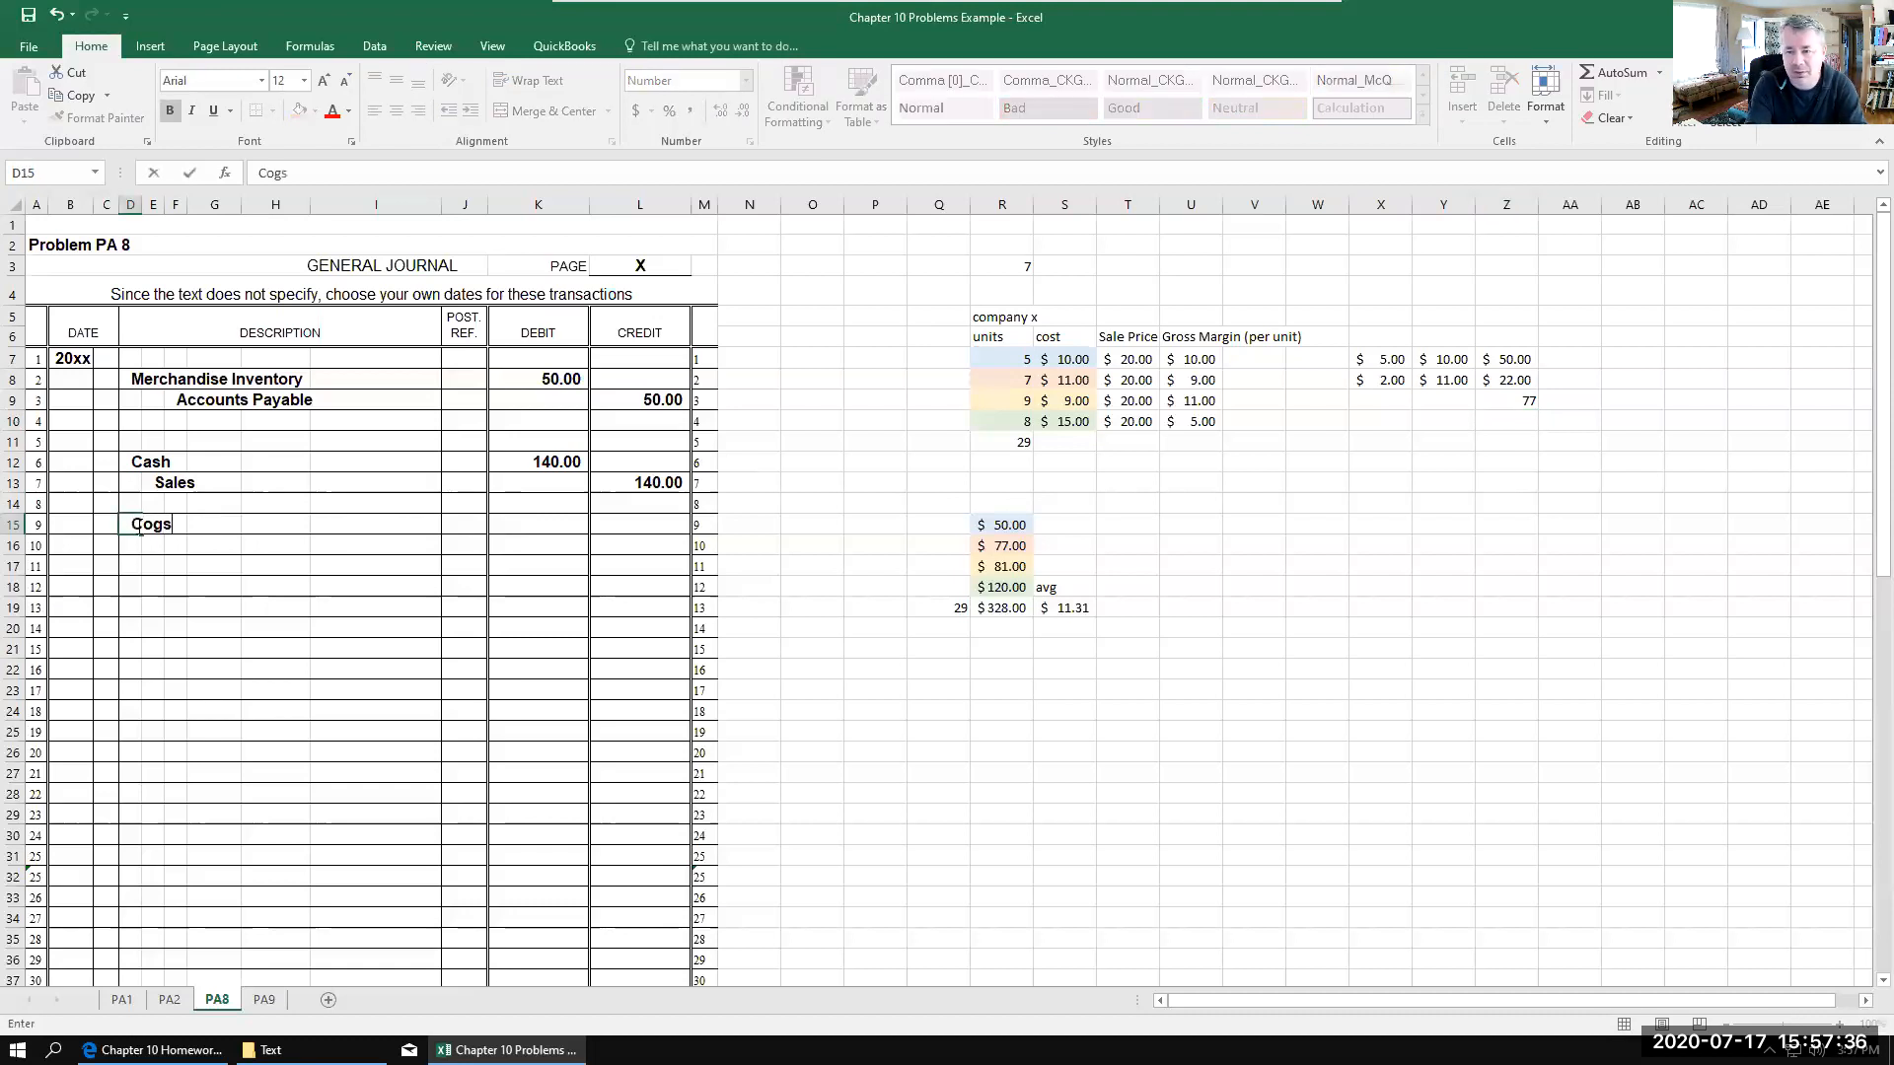
click(158, 541)
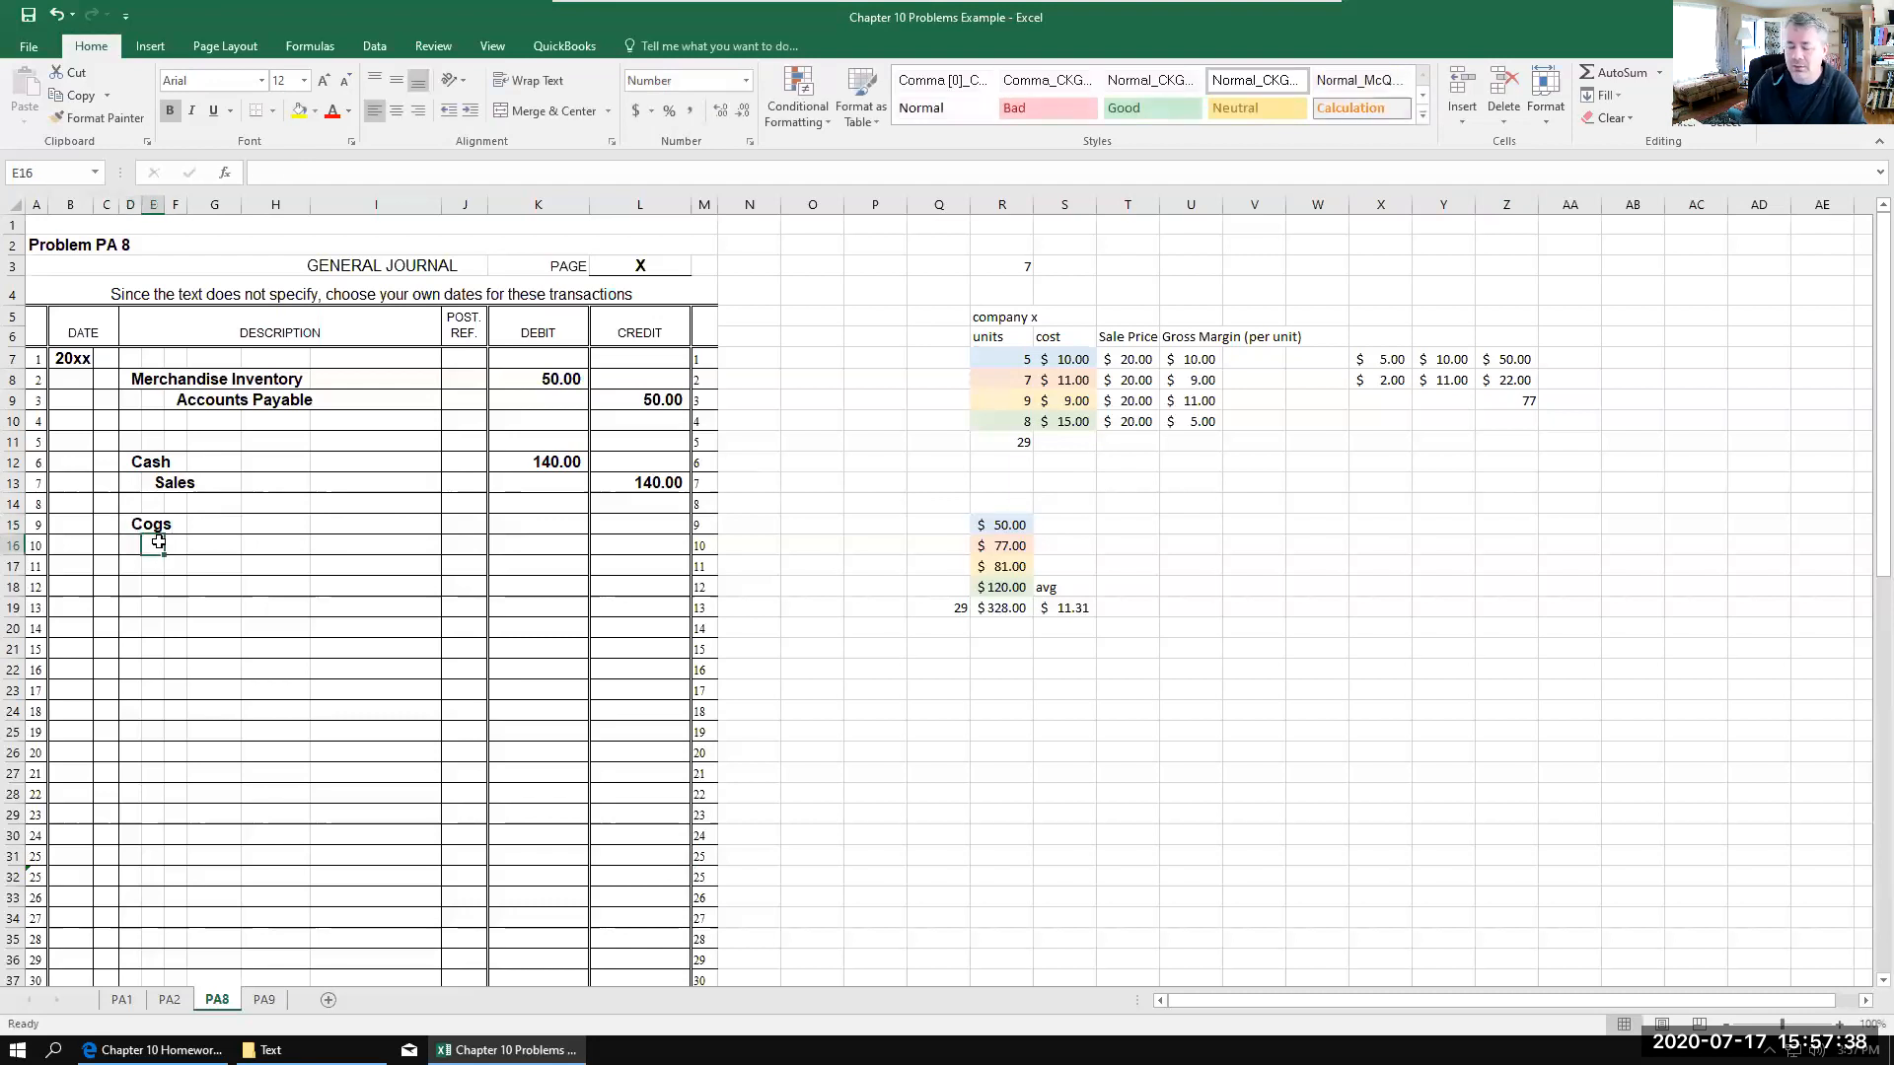
text(M)
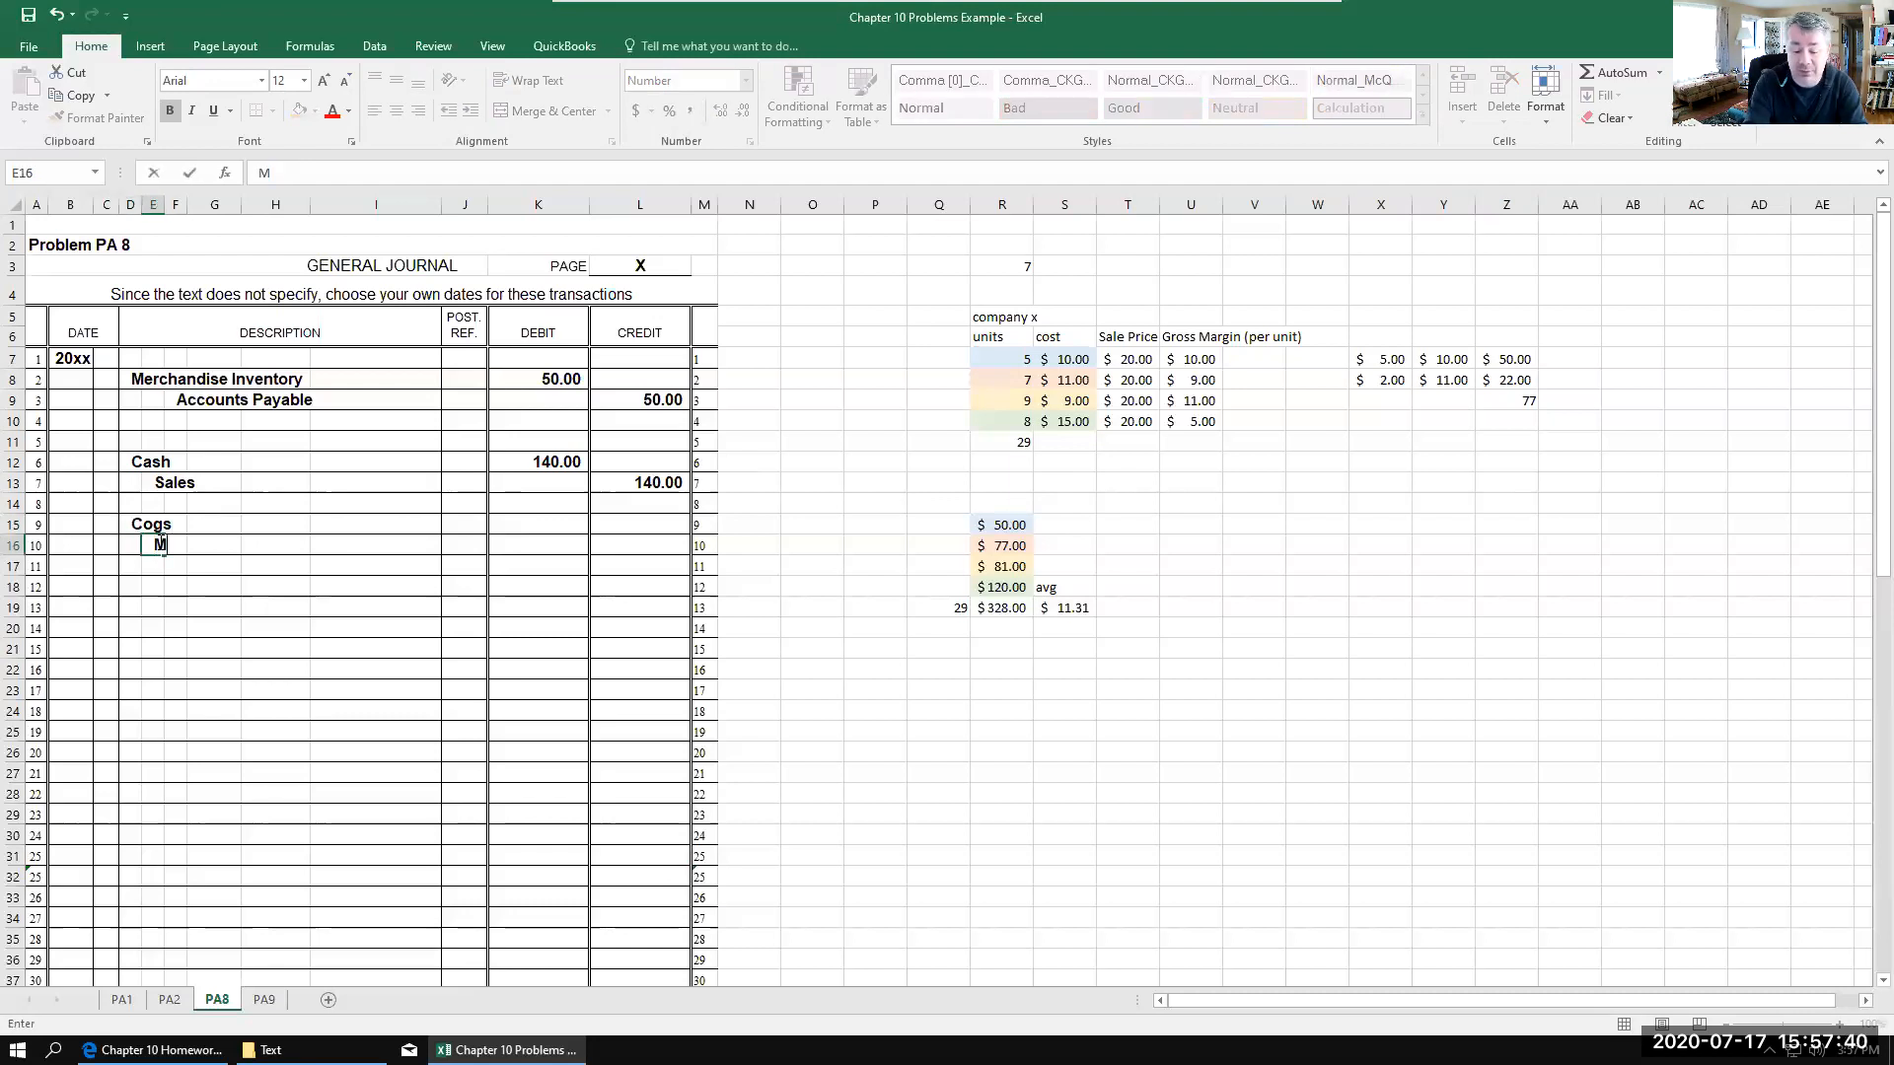
text(. I.)
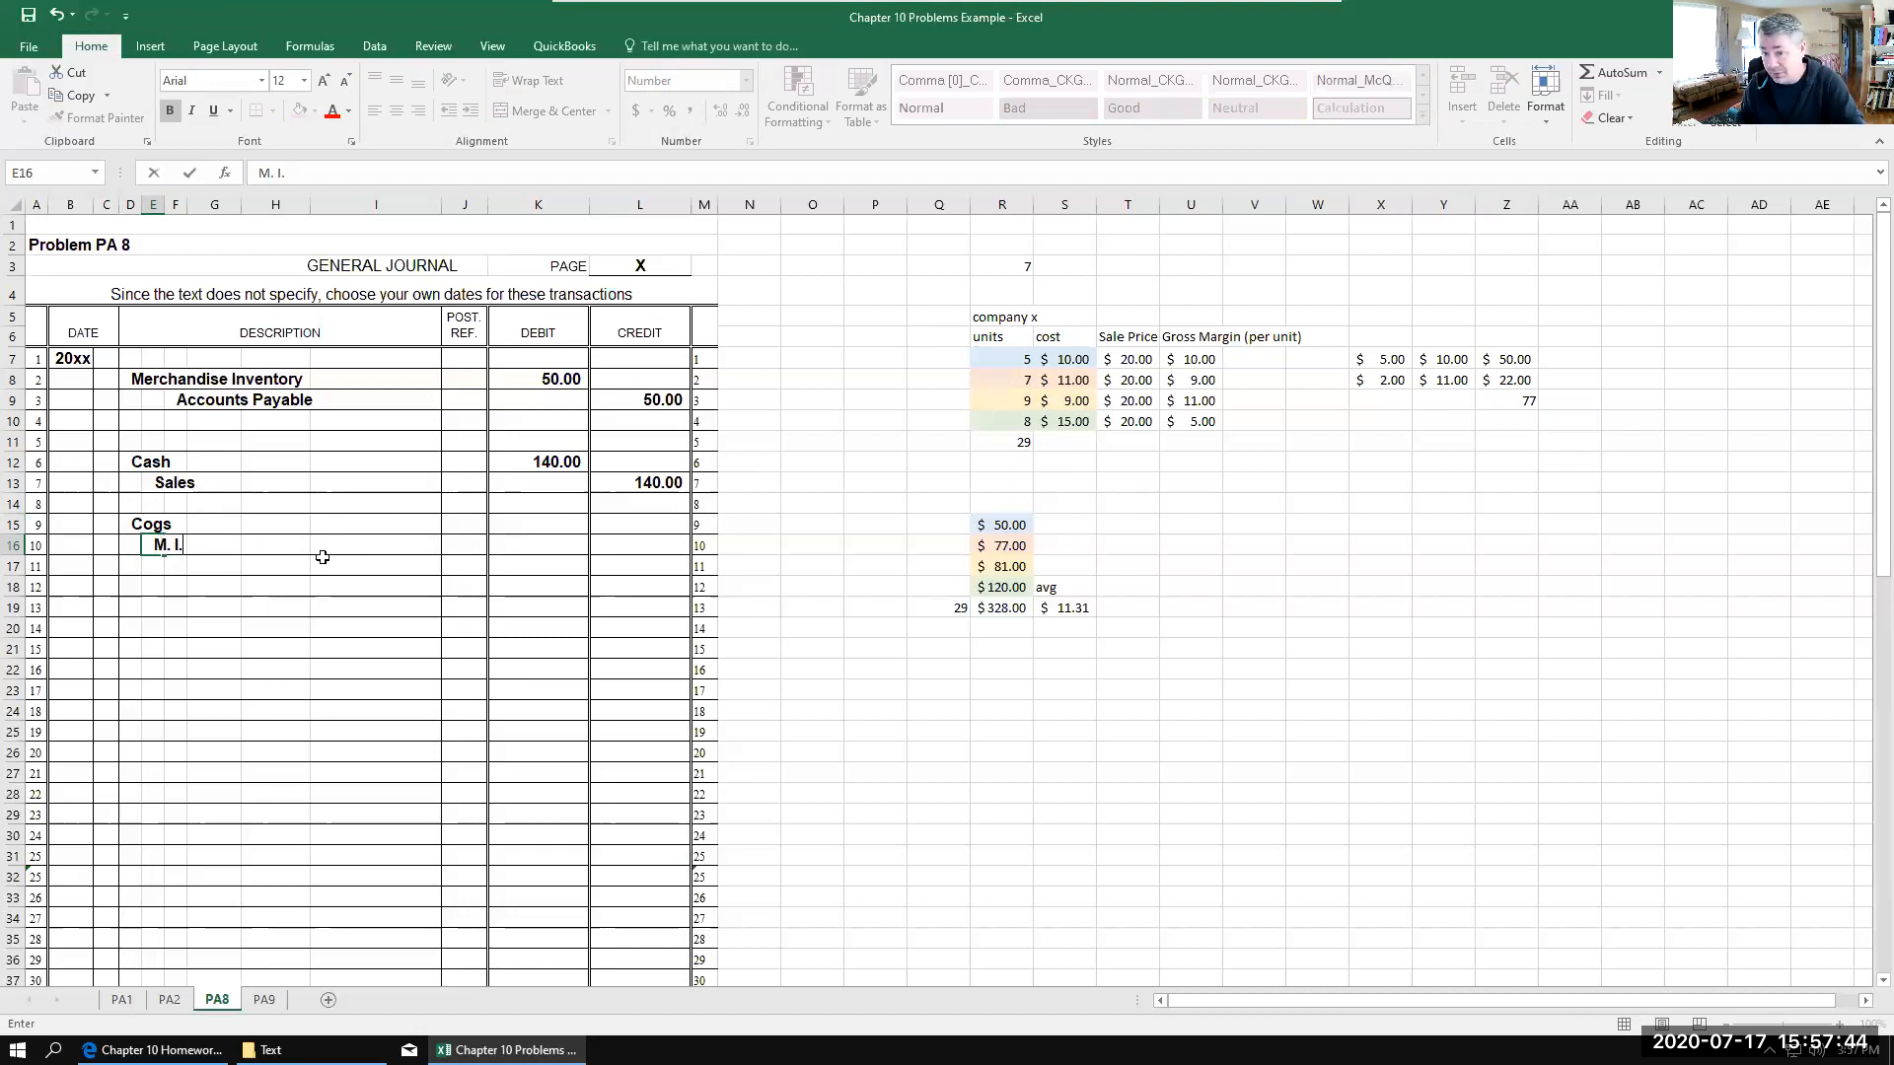
Step: Record the cost amounts with a 77 debit to Cogs in K15 and a 77 credit to M. I. in L16
click(539, 524)
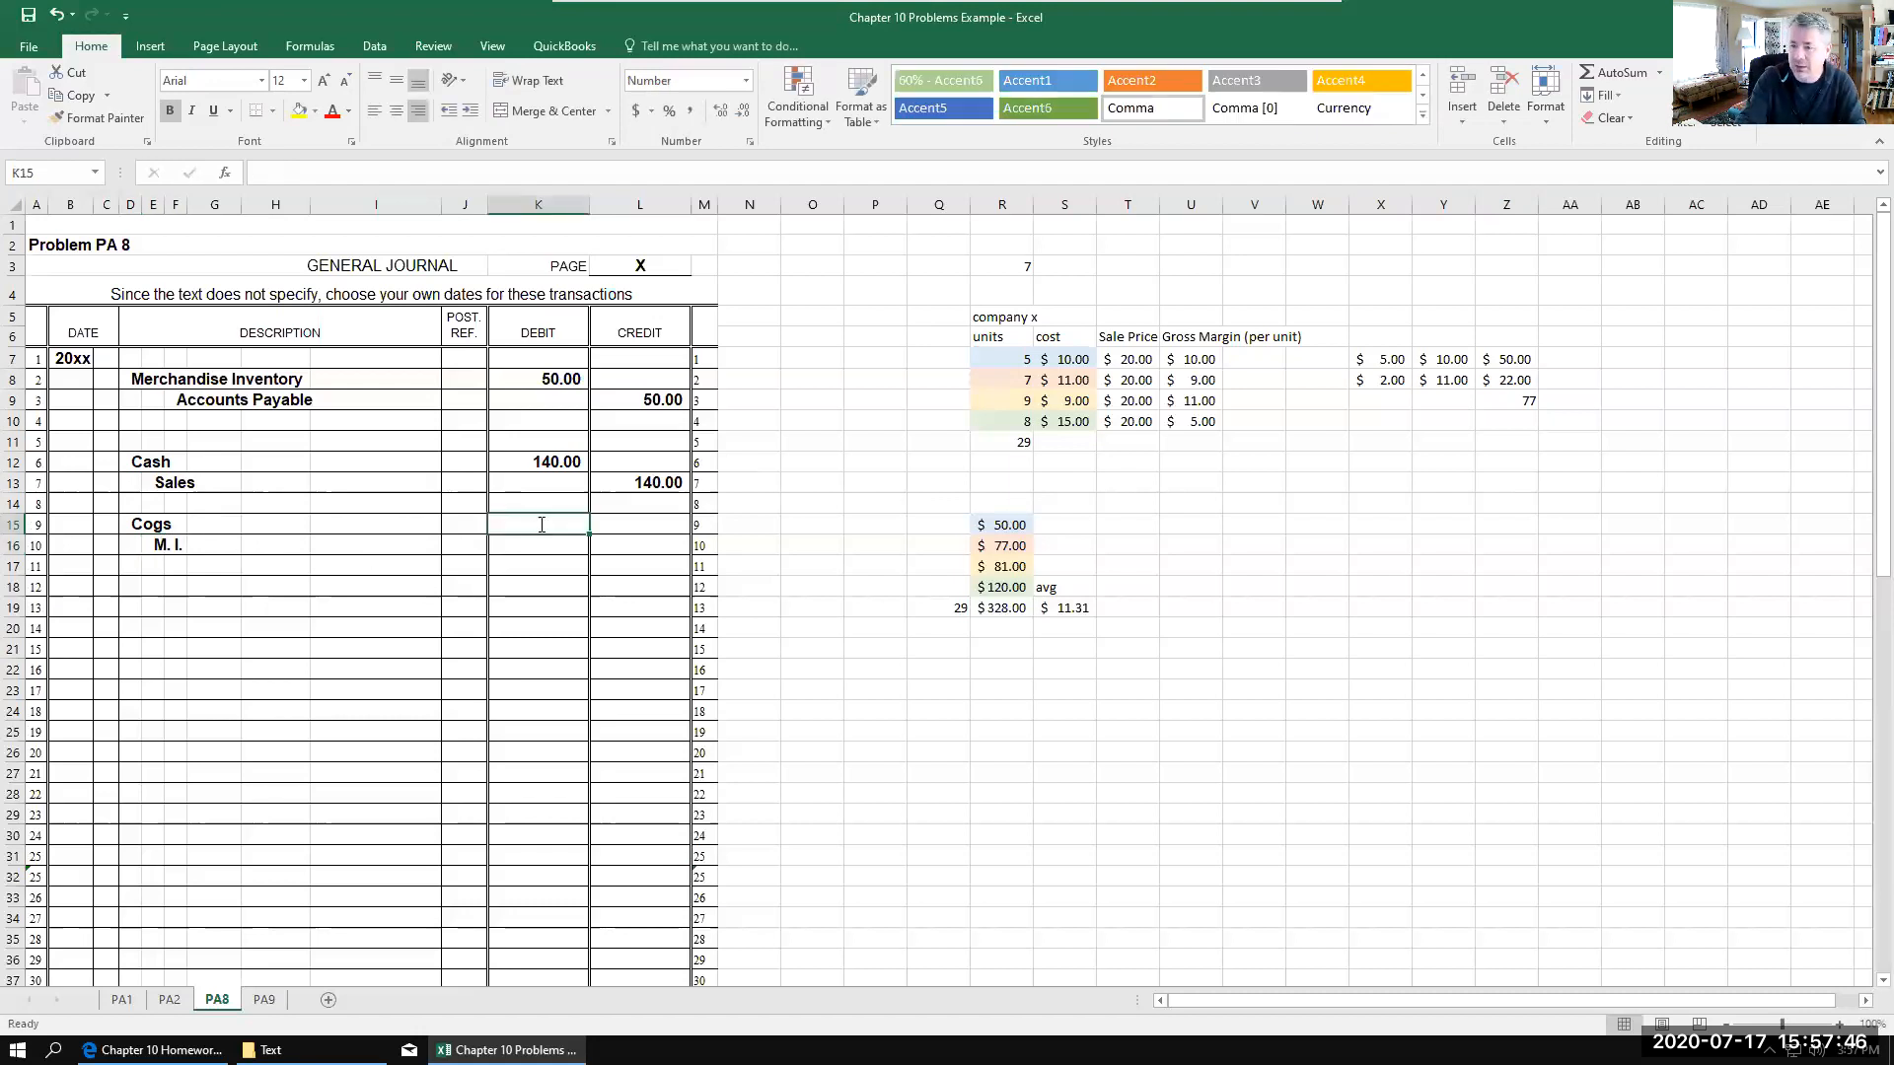
text(77)
key(Tab)
key(Tab)
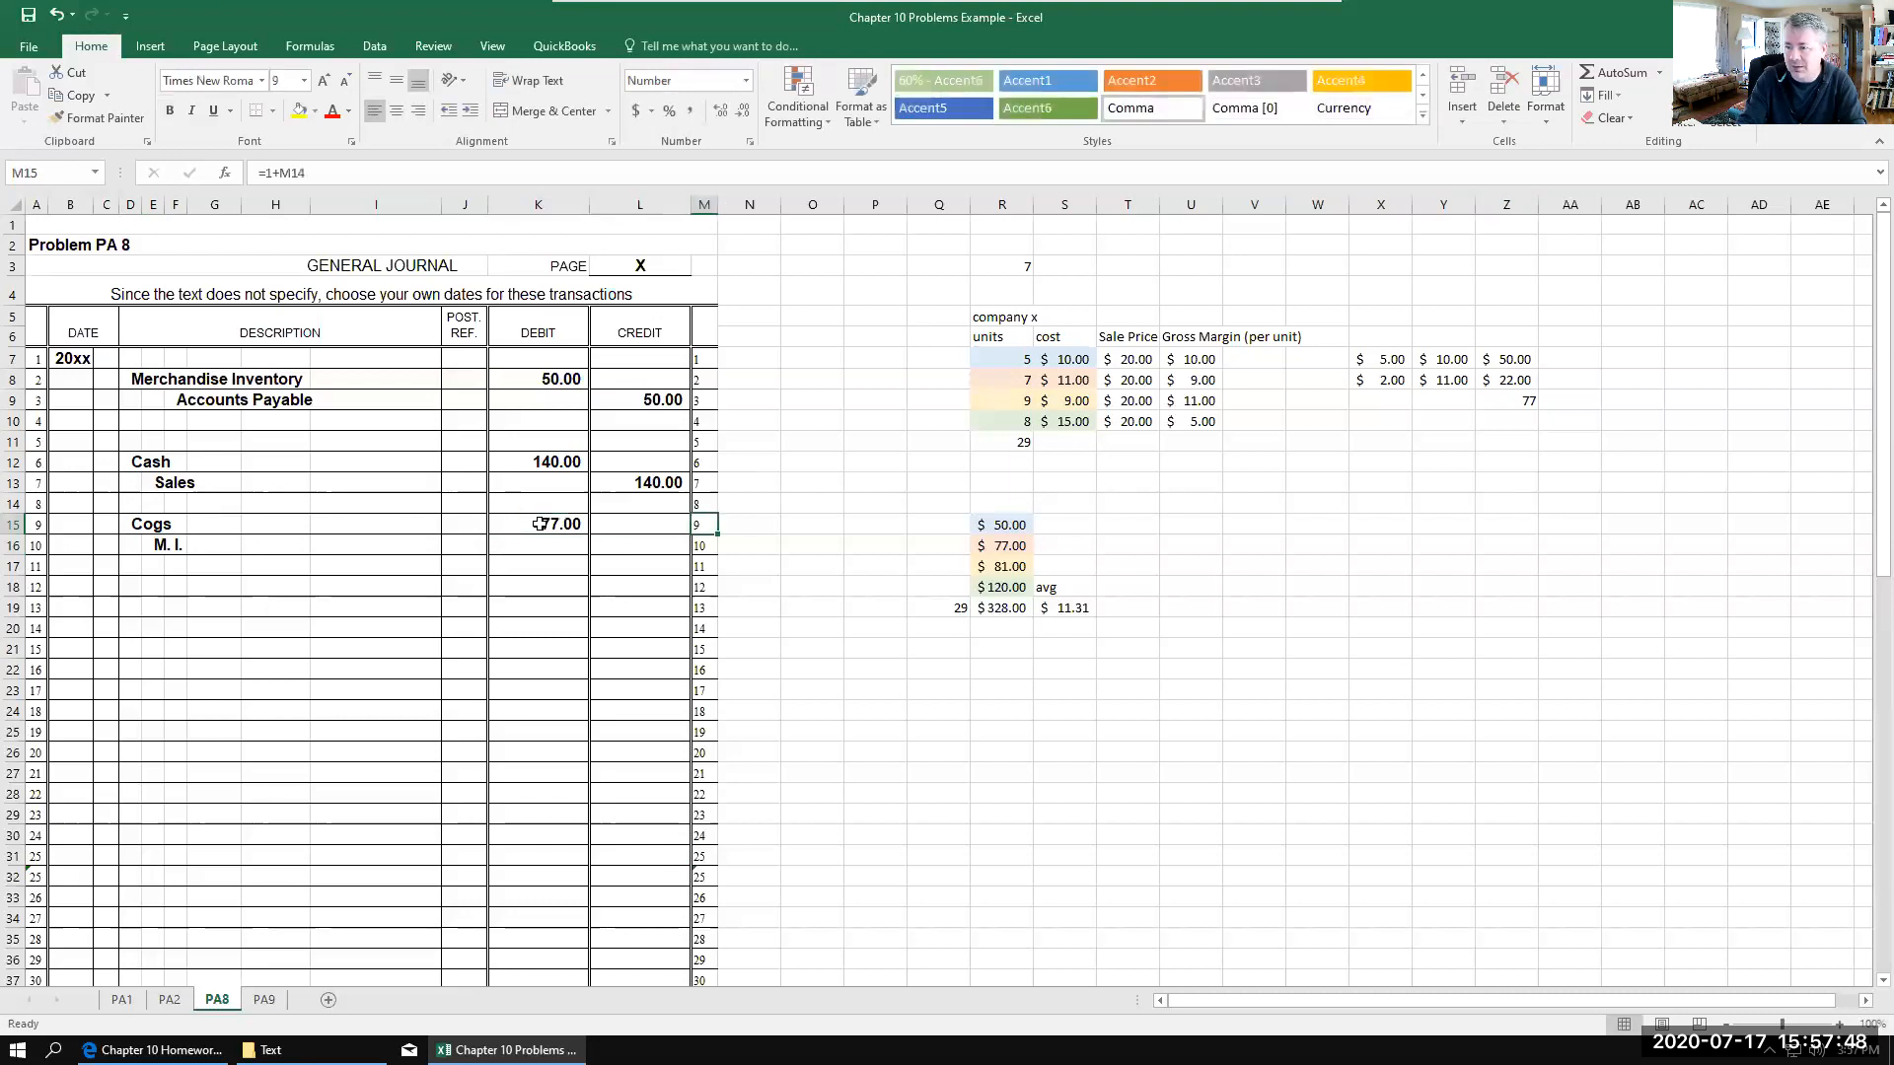
key(Left)
key(Down)
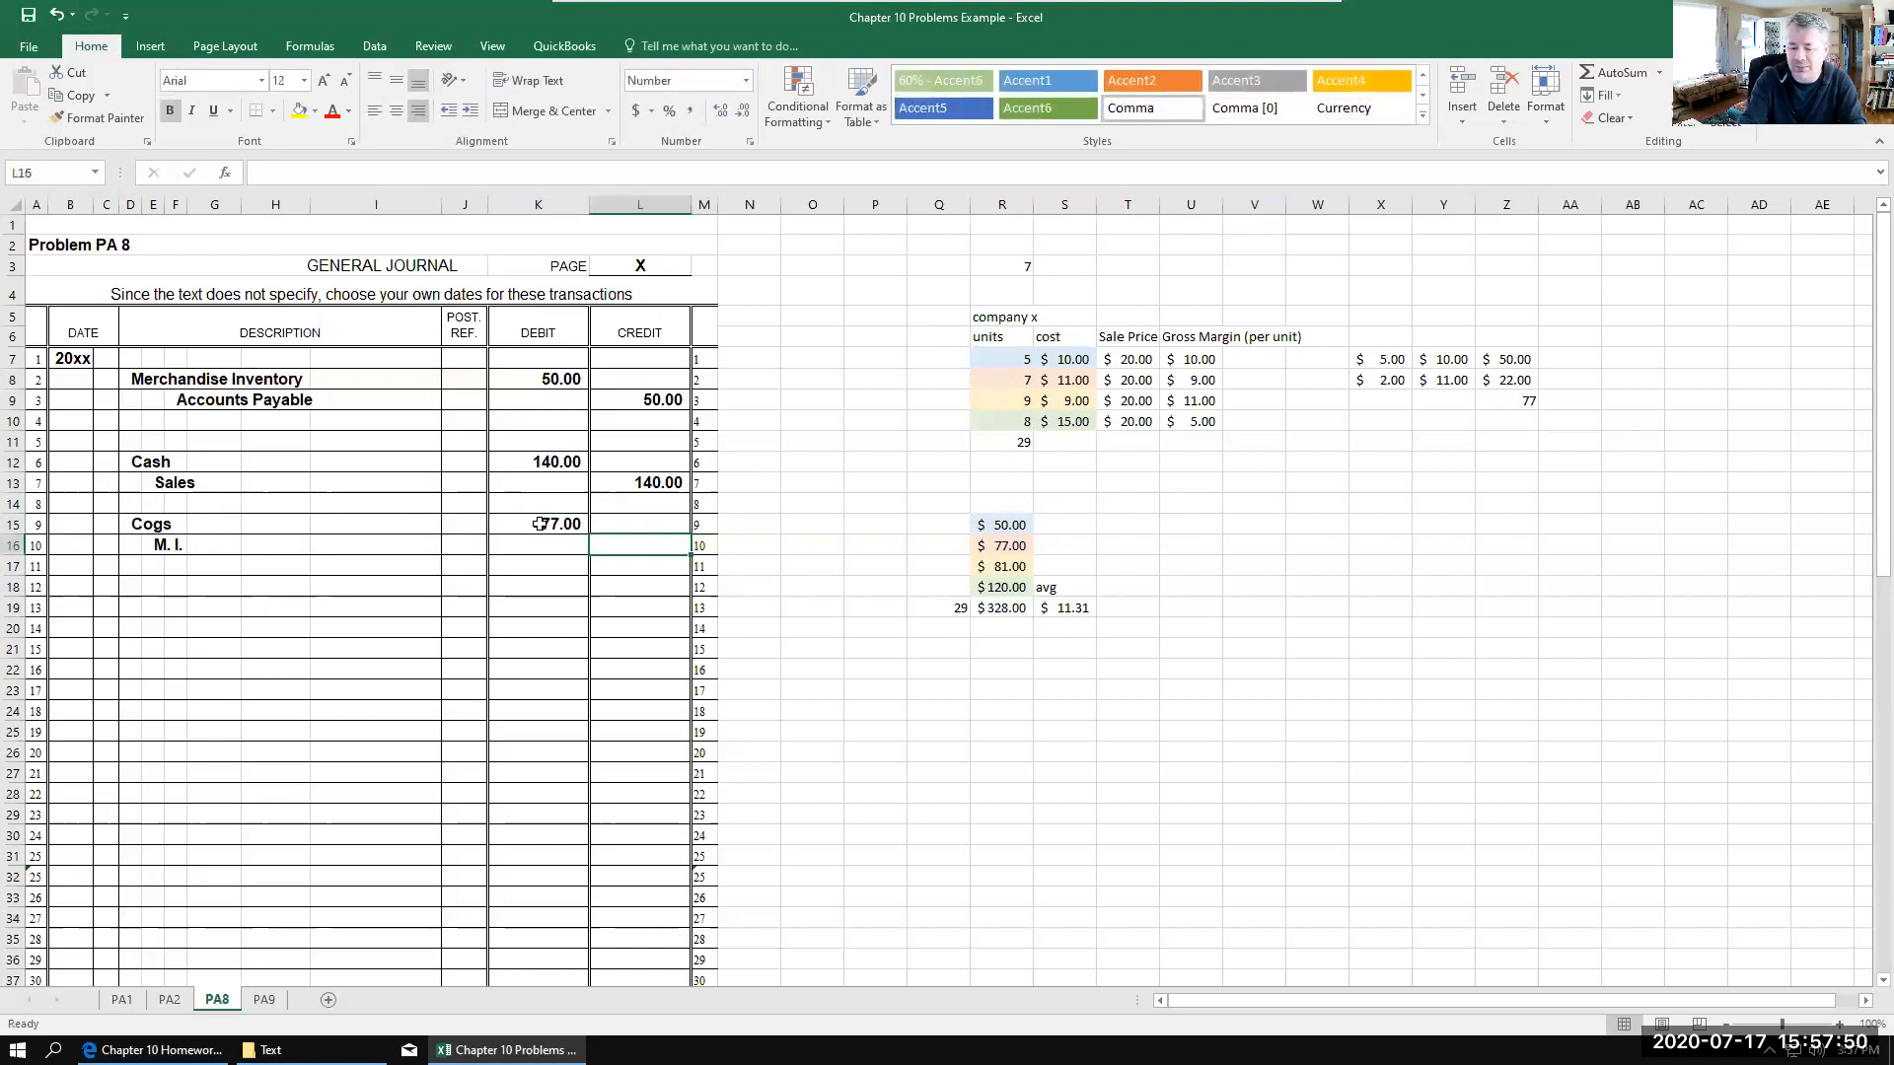
text(77)
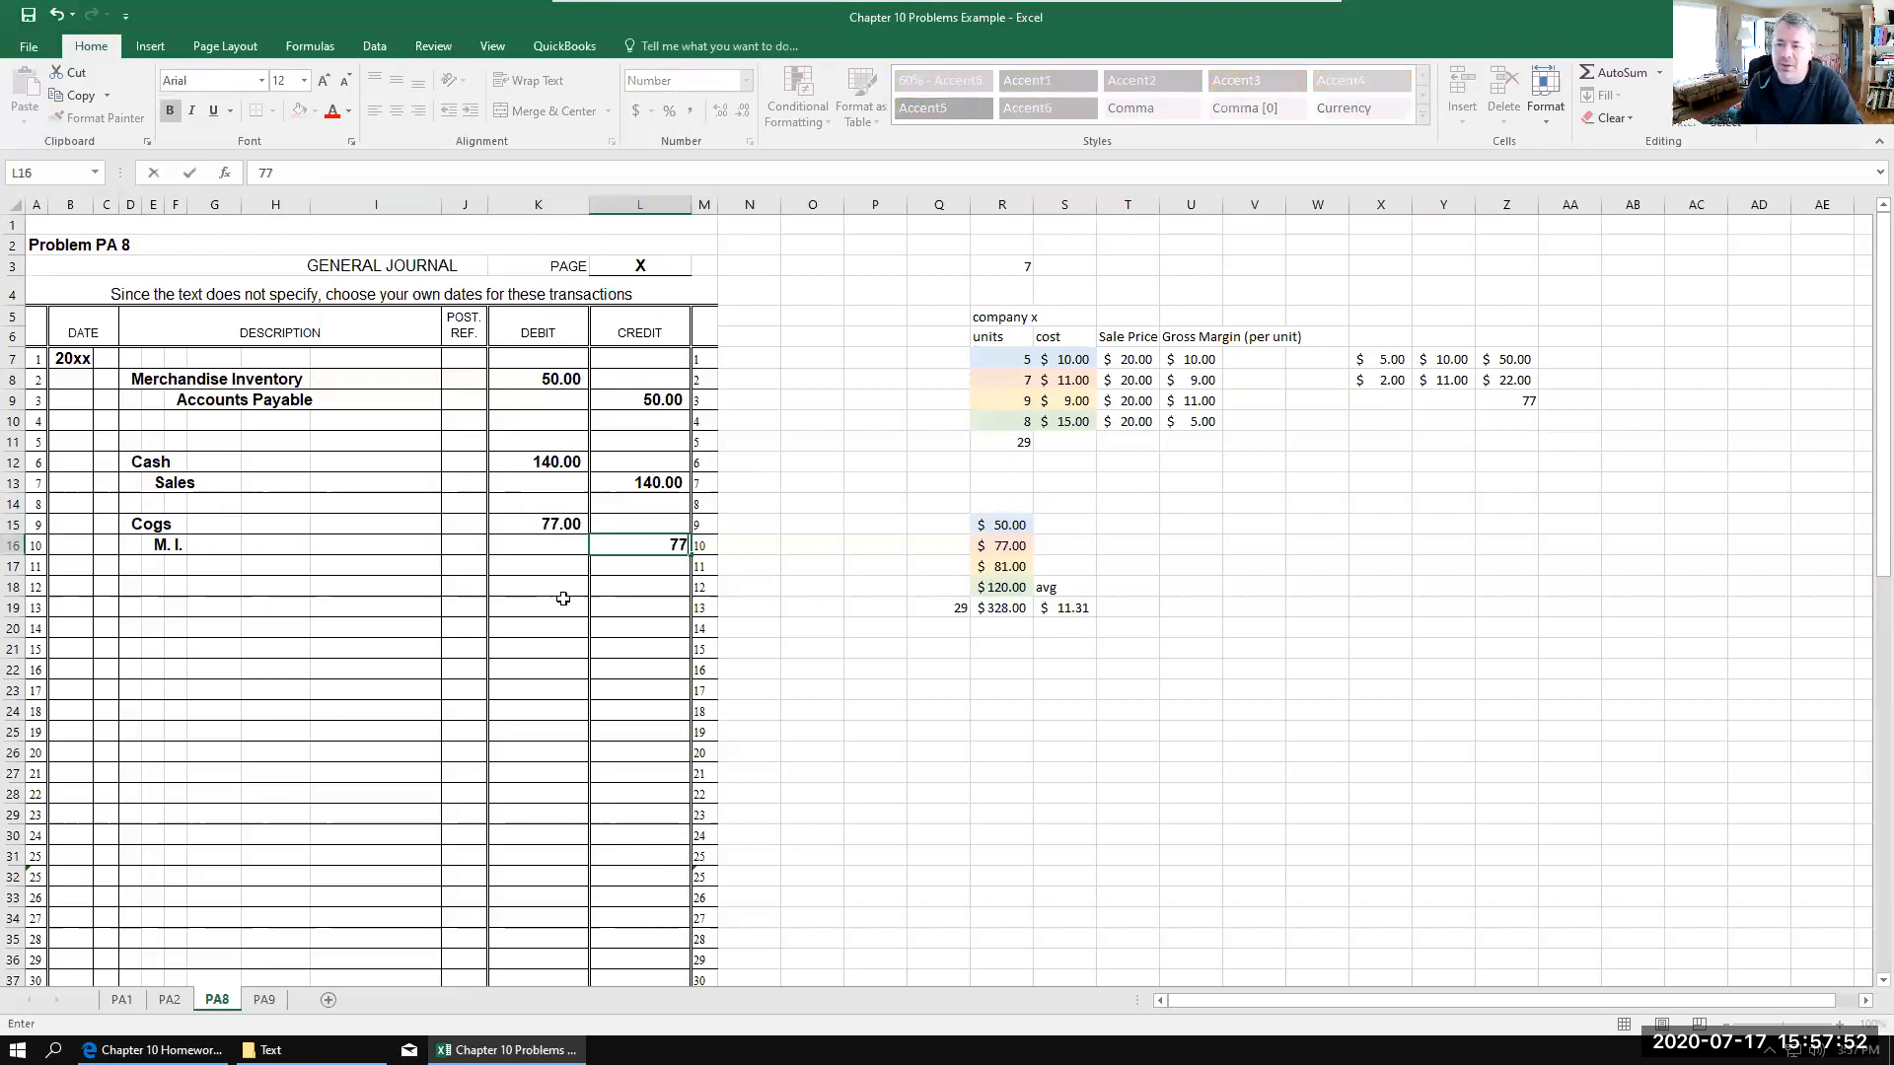
click(564, 604)
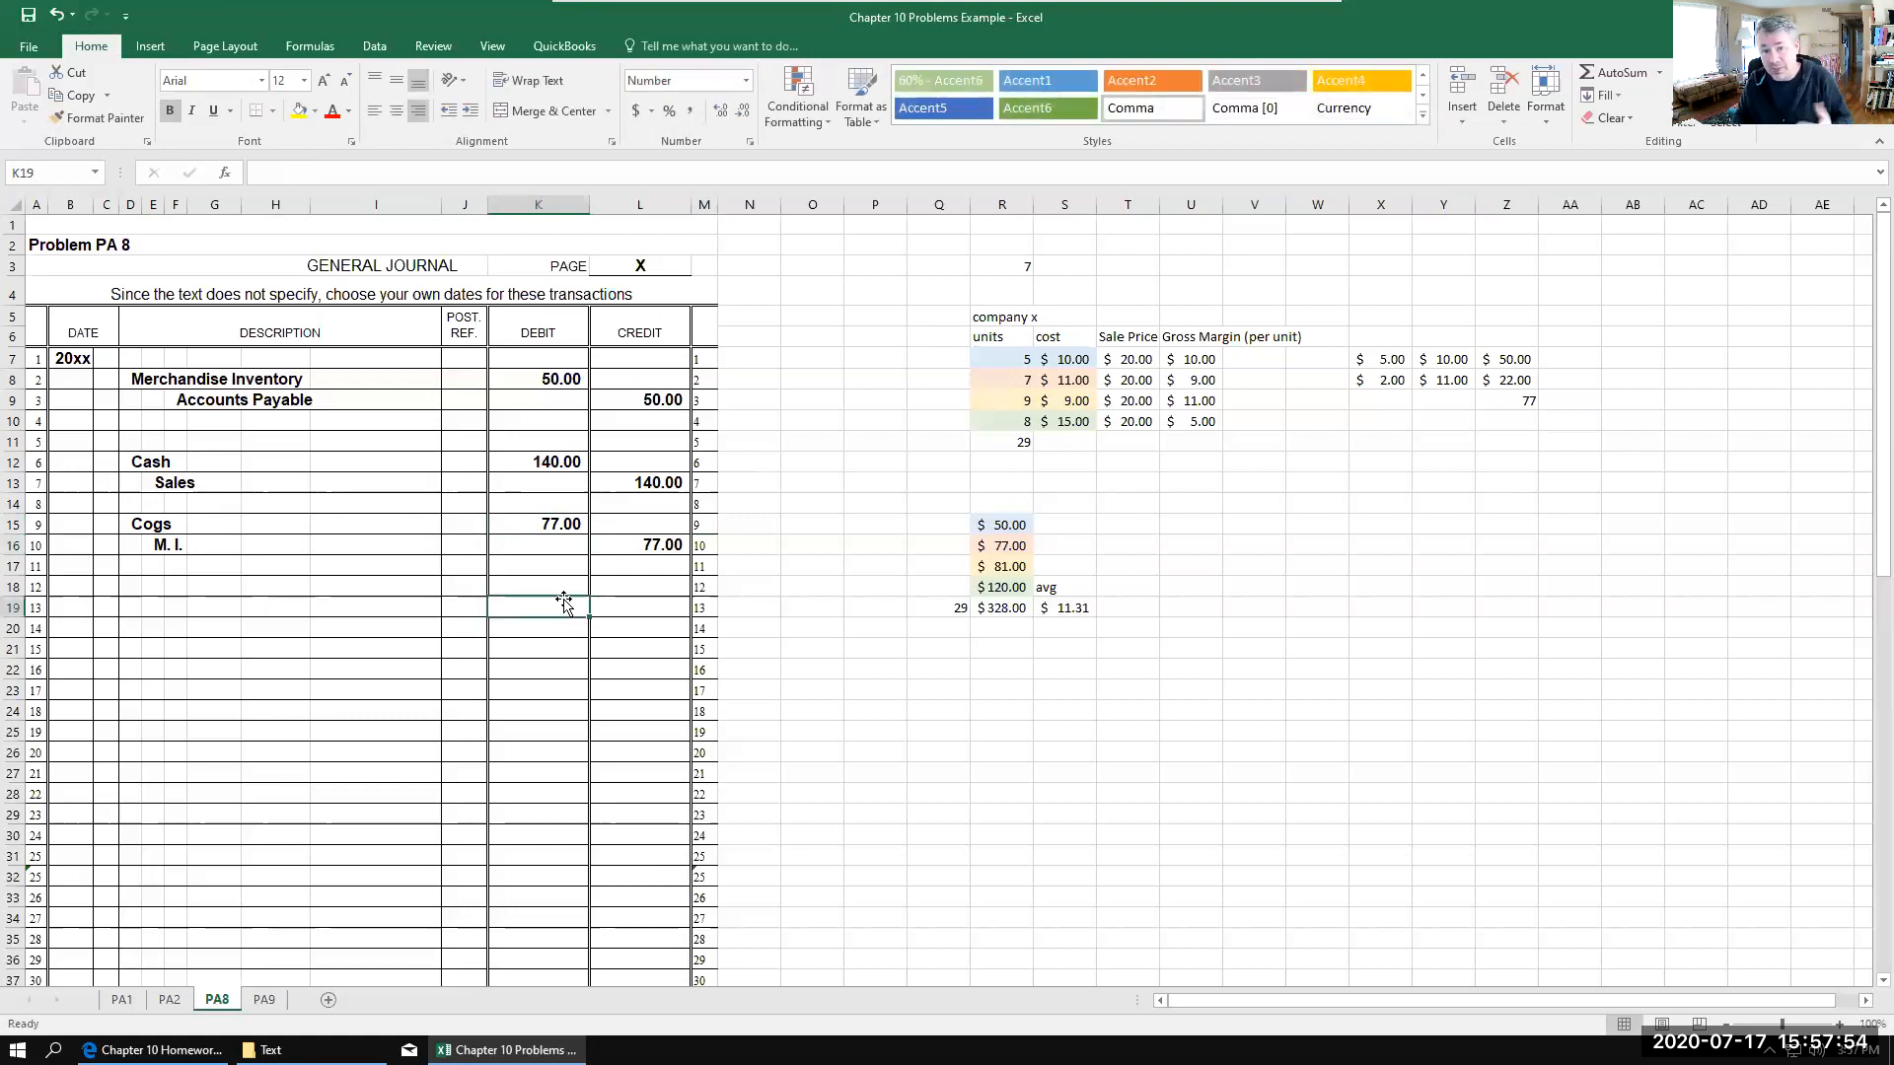
Step: Examine the PA9 transactions in the homework PDF alongside the FIFO perpetual table on the PA9 sheet, and return to that sheet
click(153, 1049)
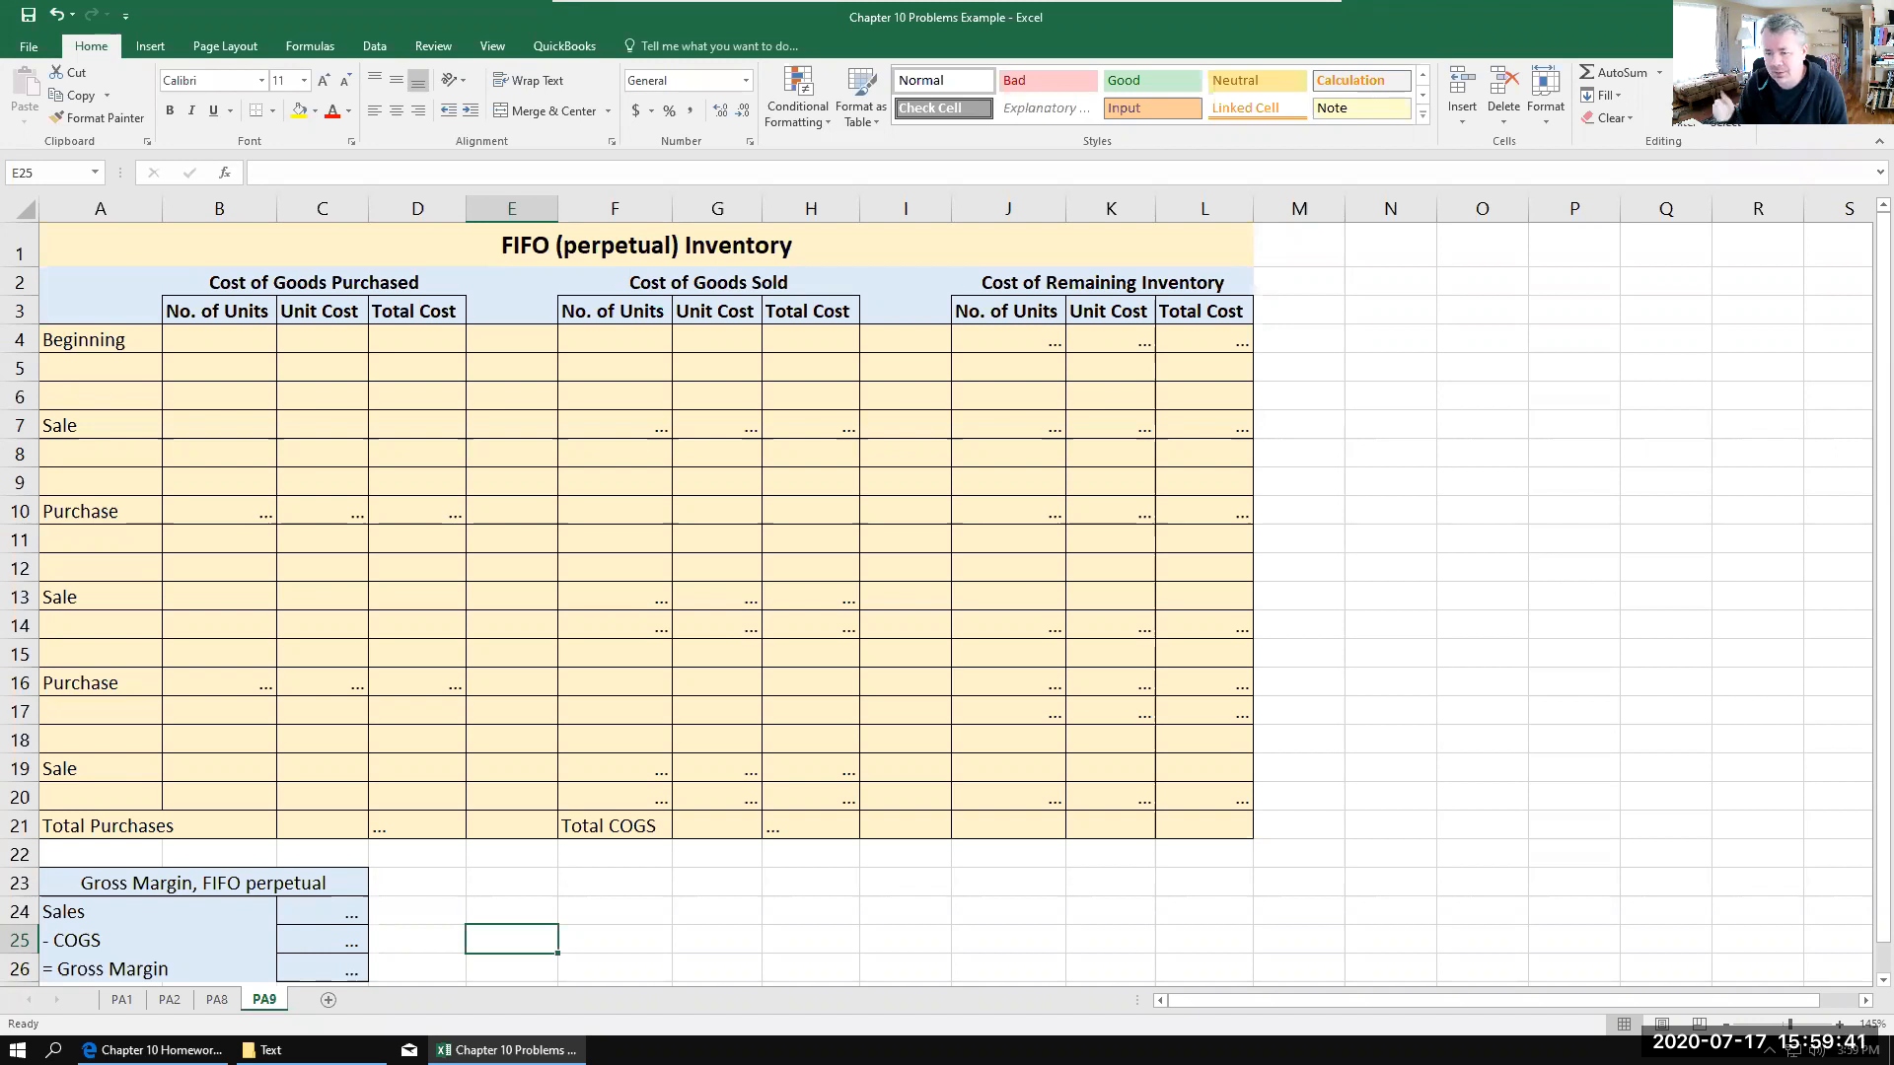
click(178, 1048)
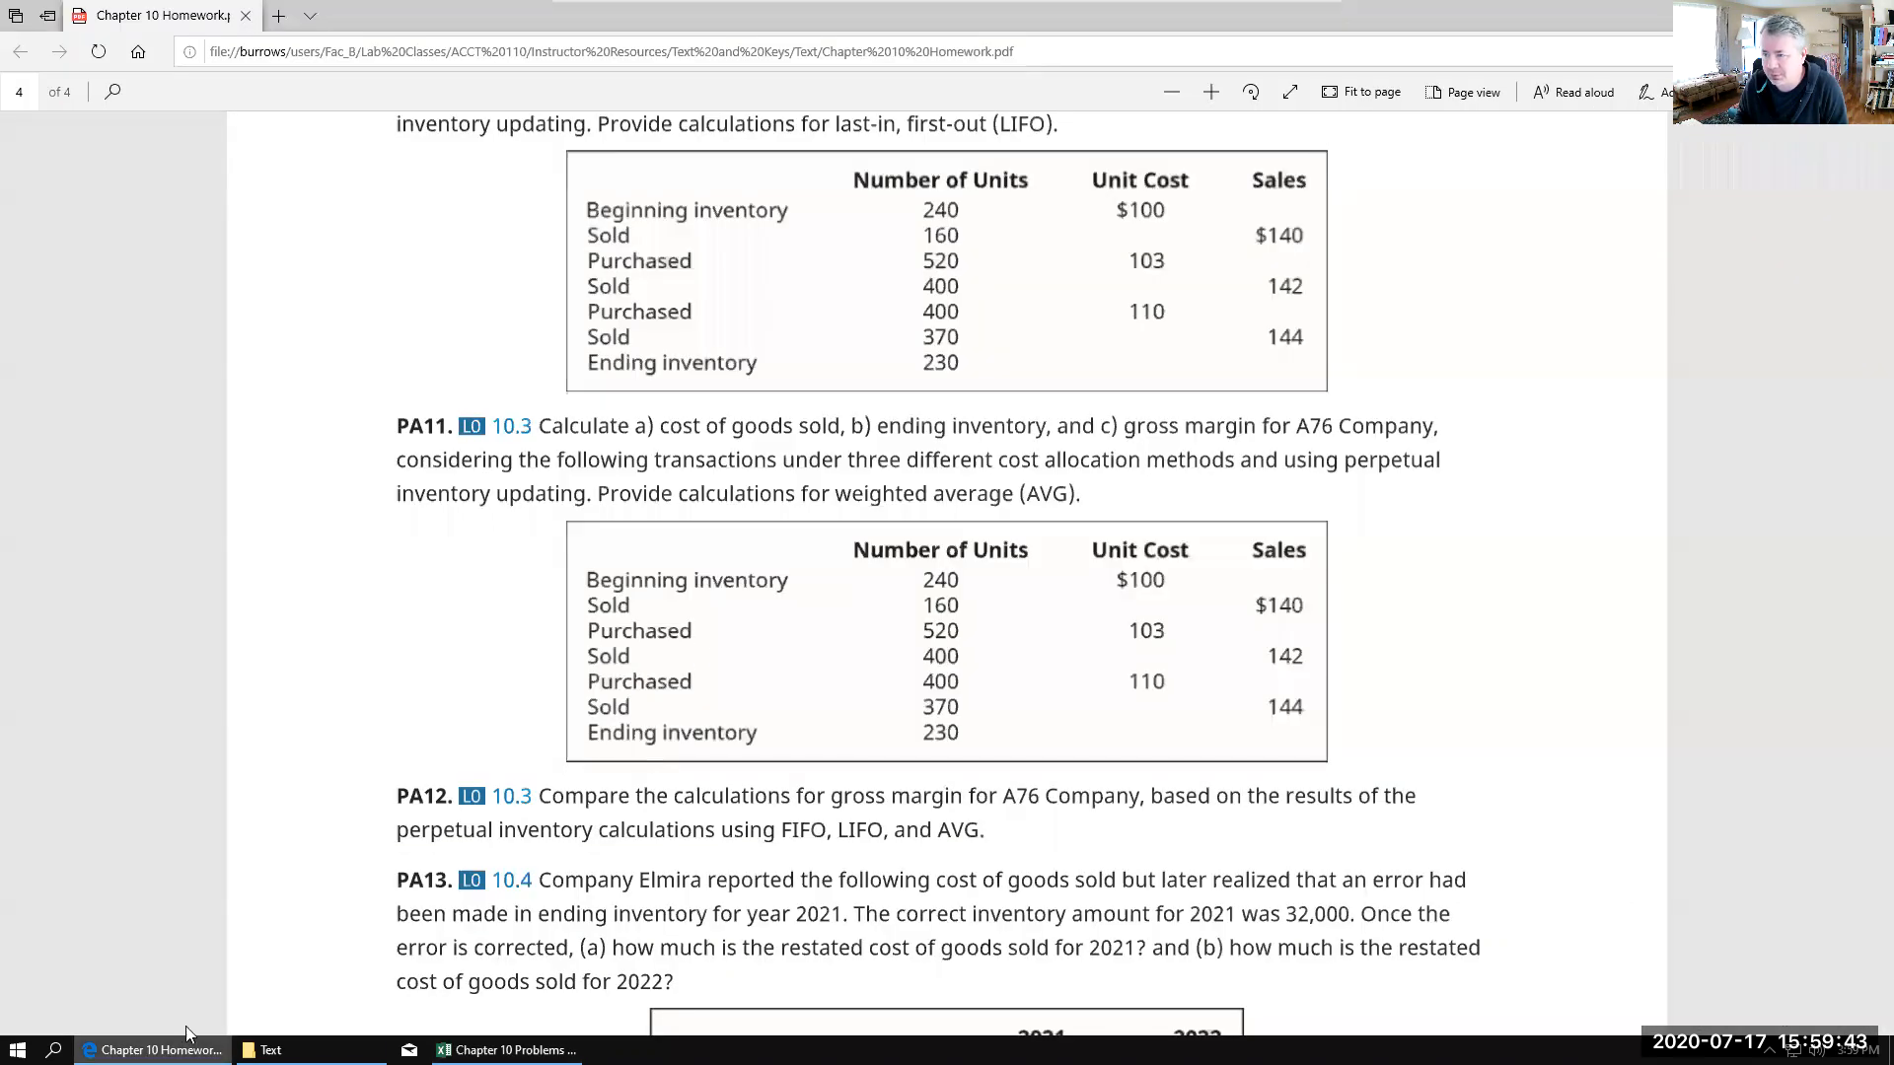
scroll(510, 445, up, 5)
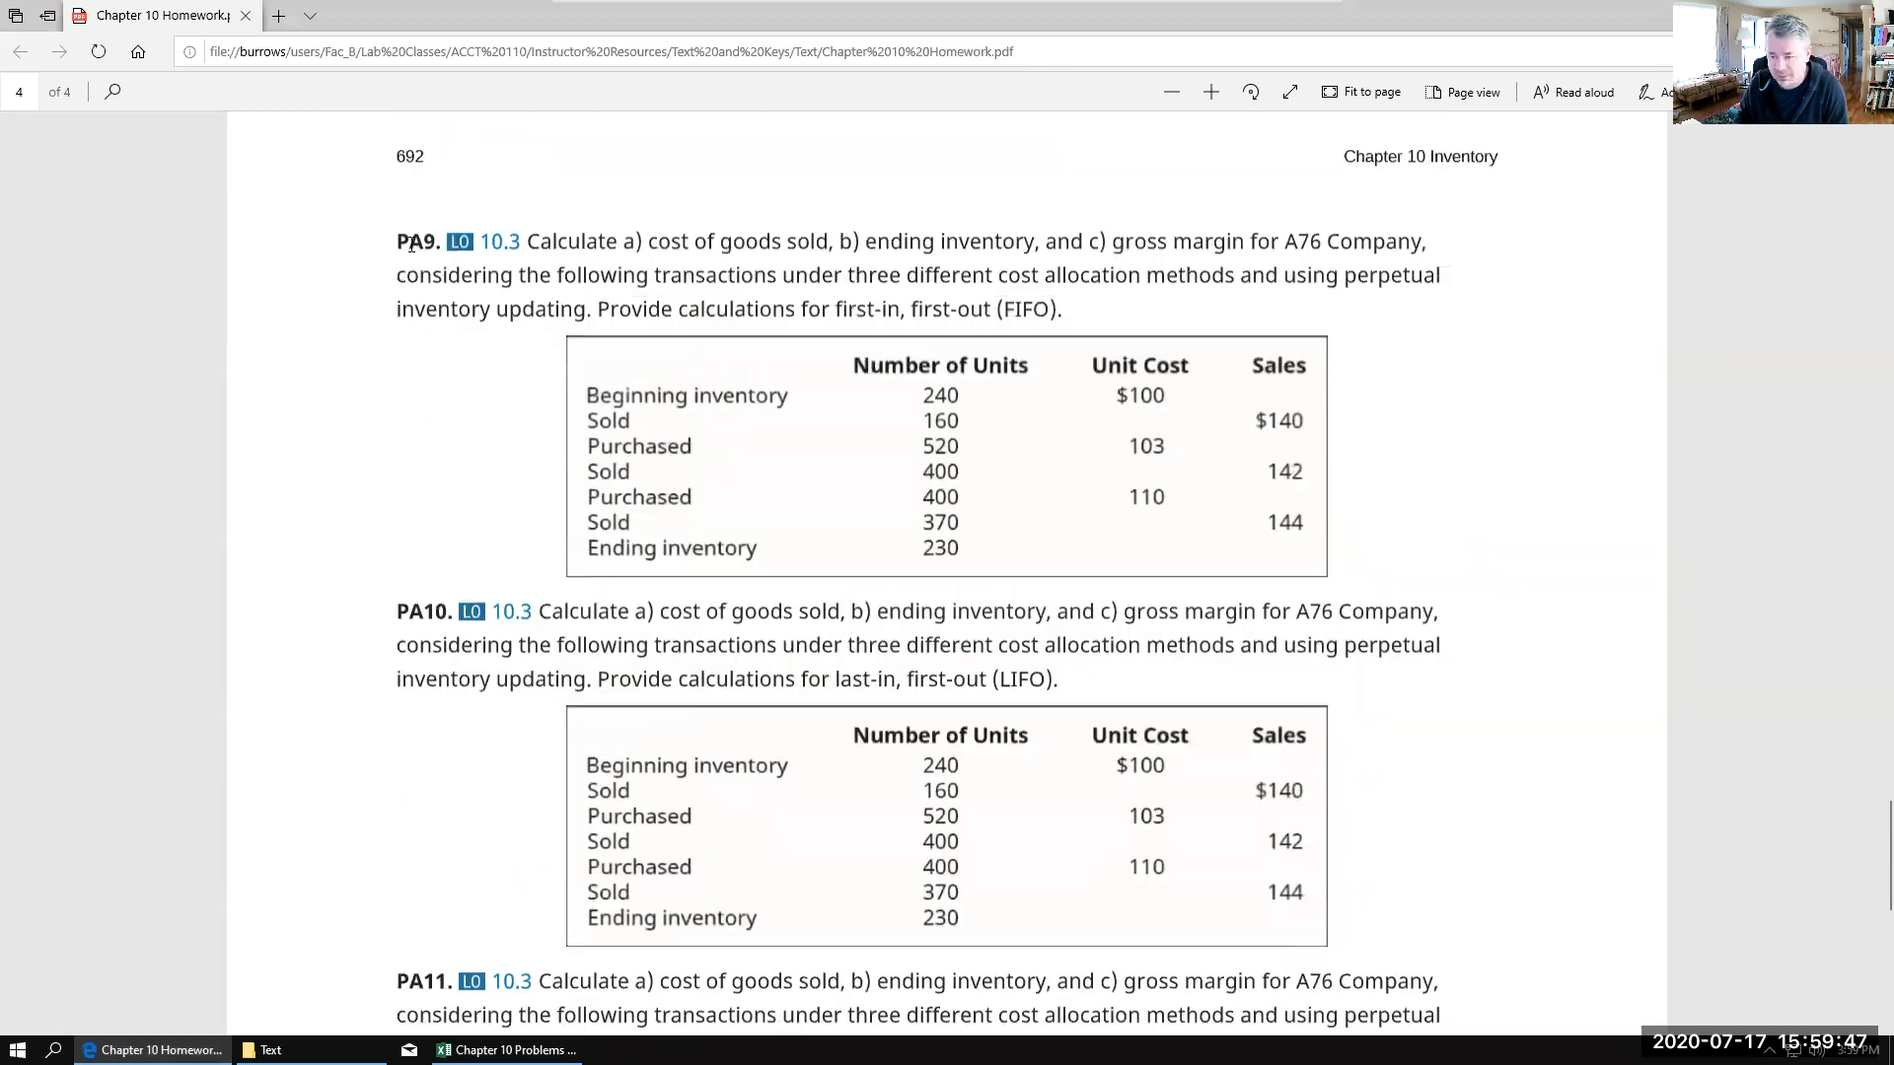
click(507, 1050)
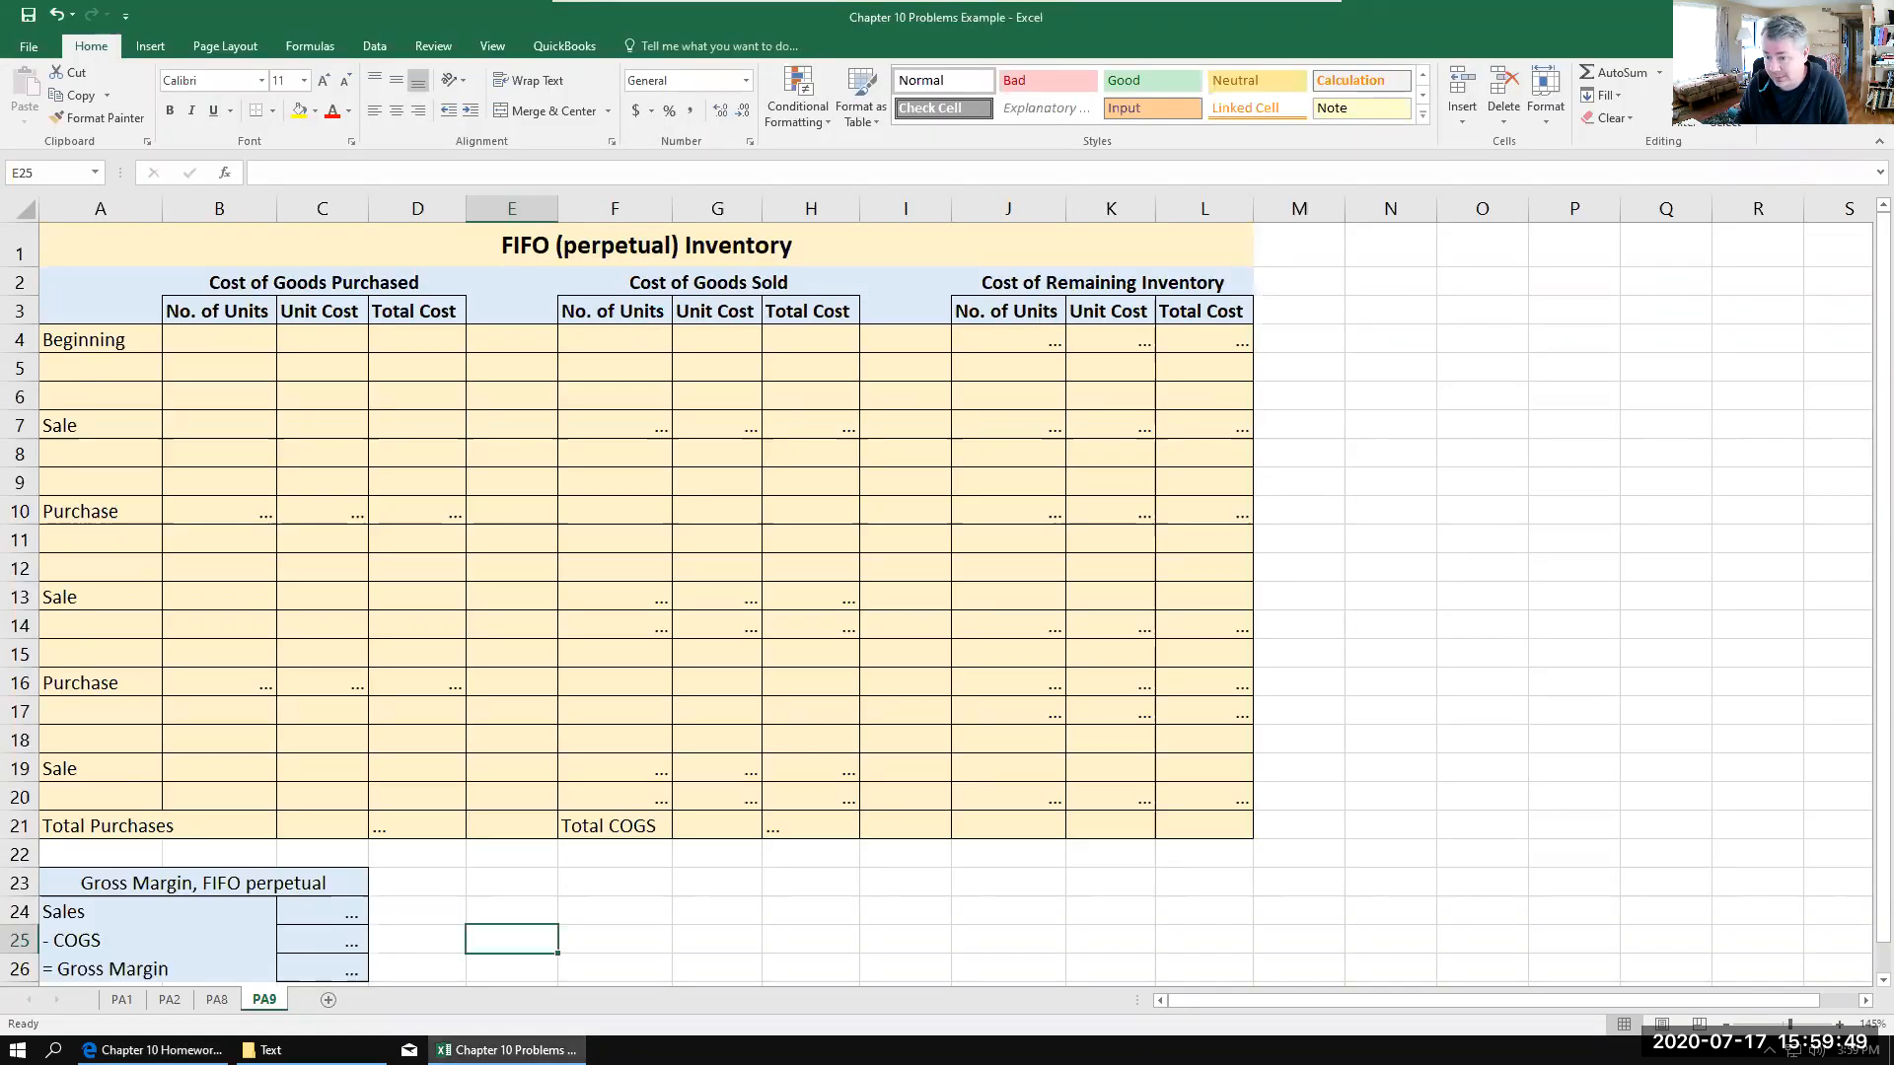
click(507, 1050)
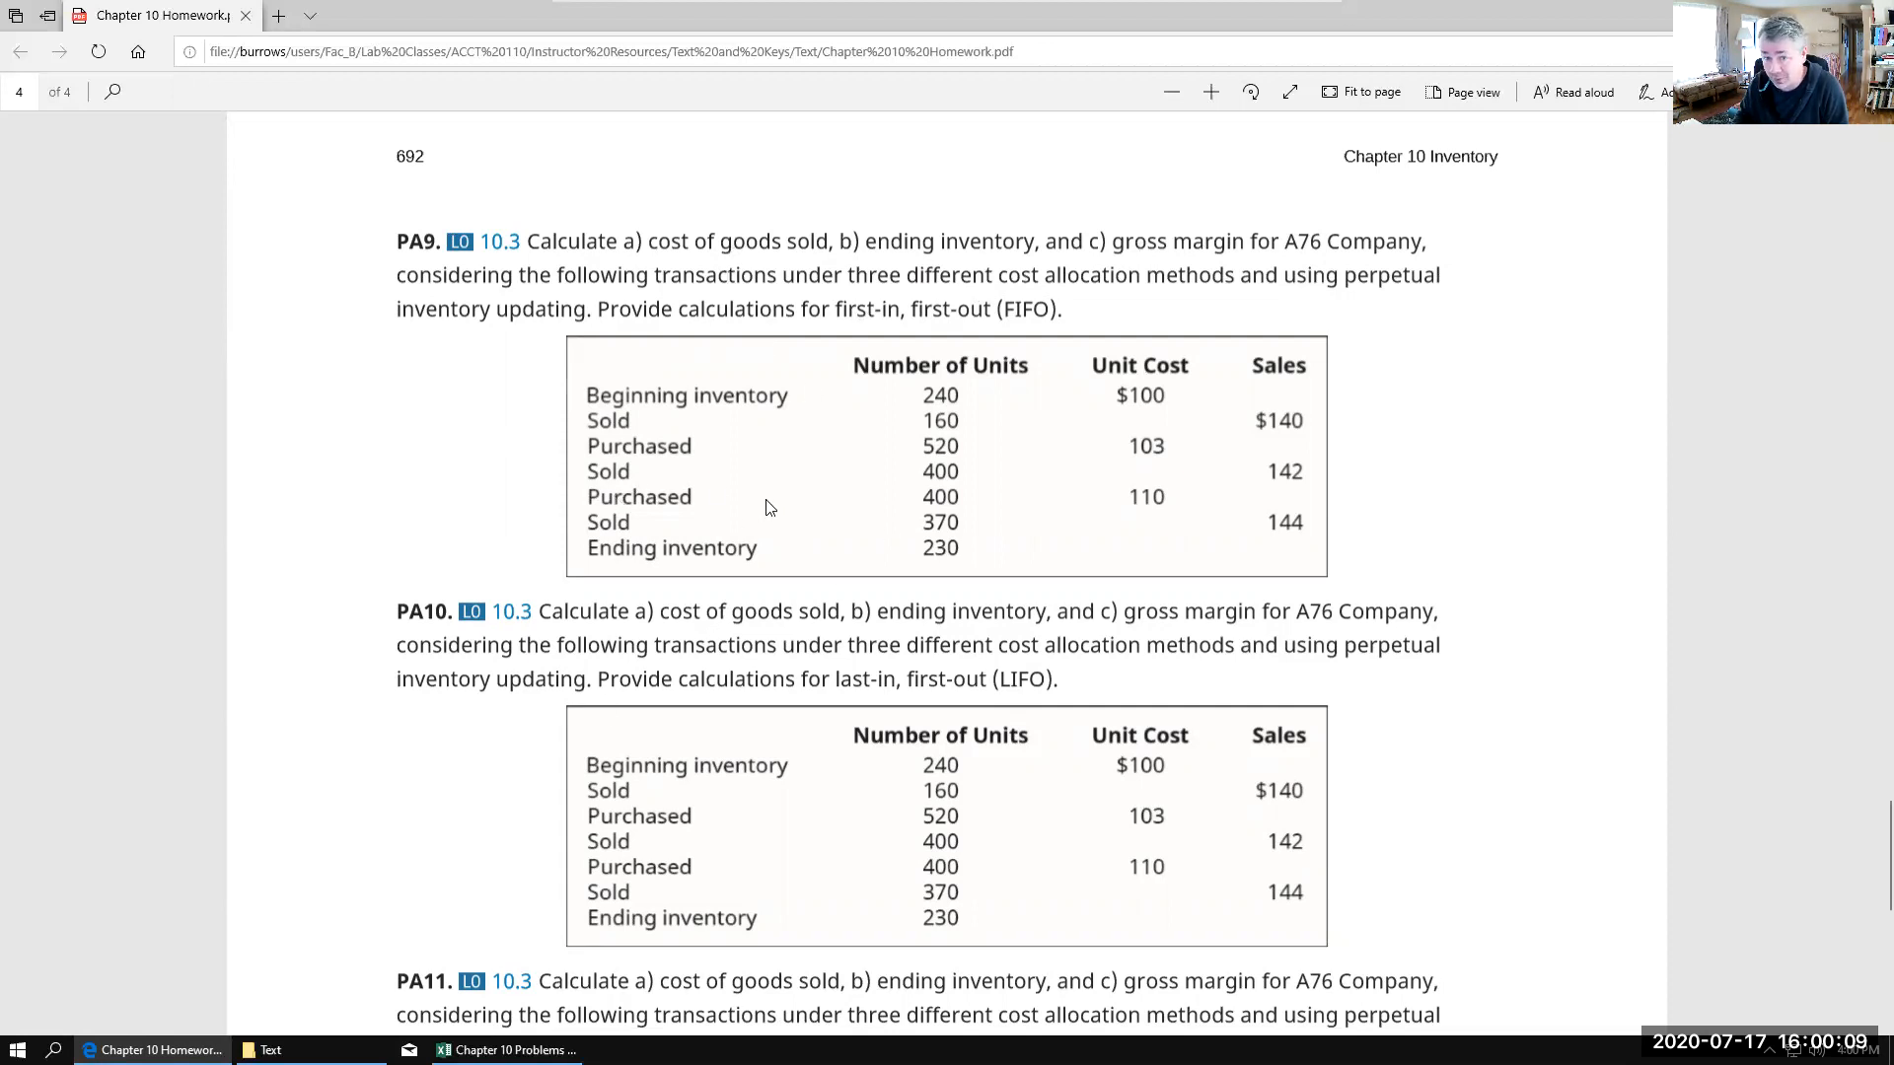
click(506, 1050)
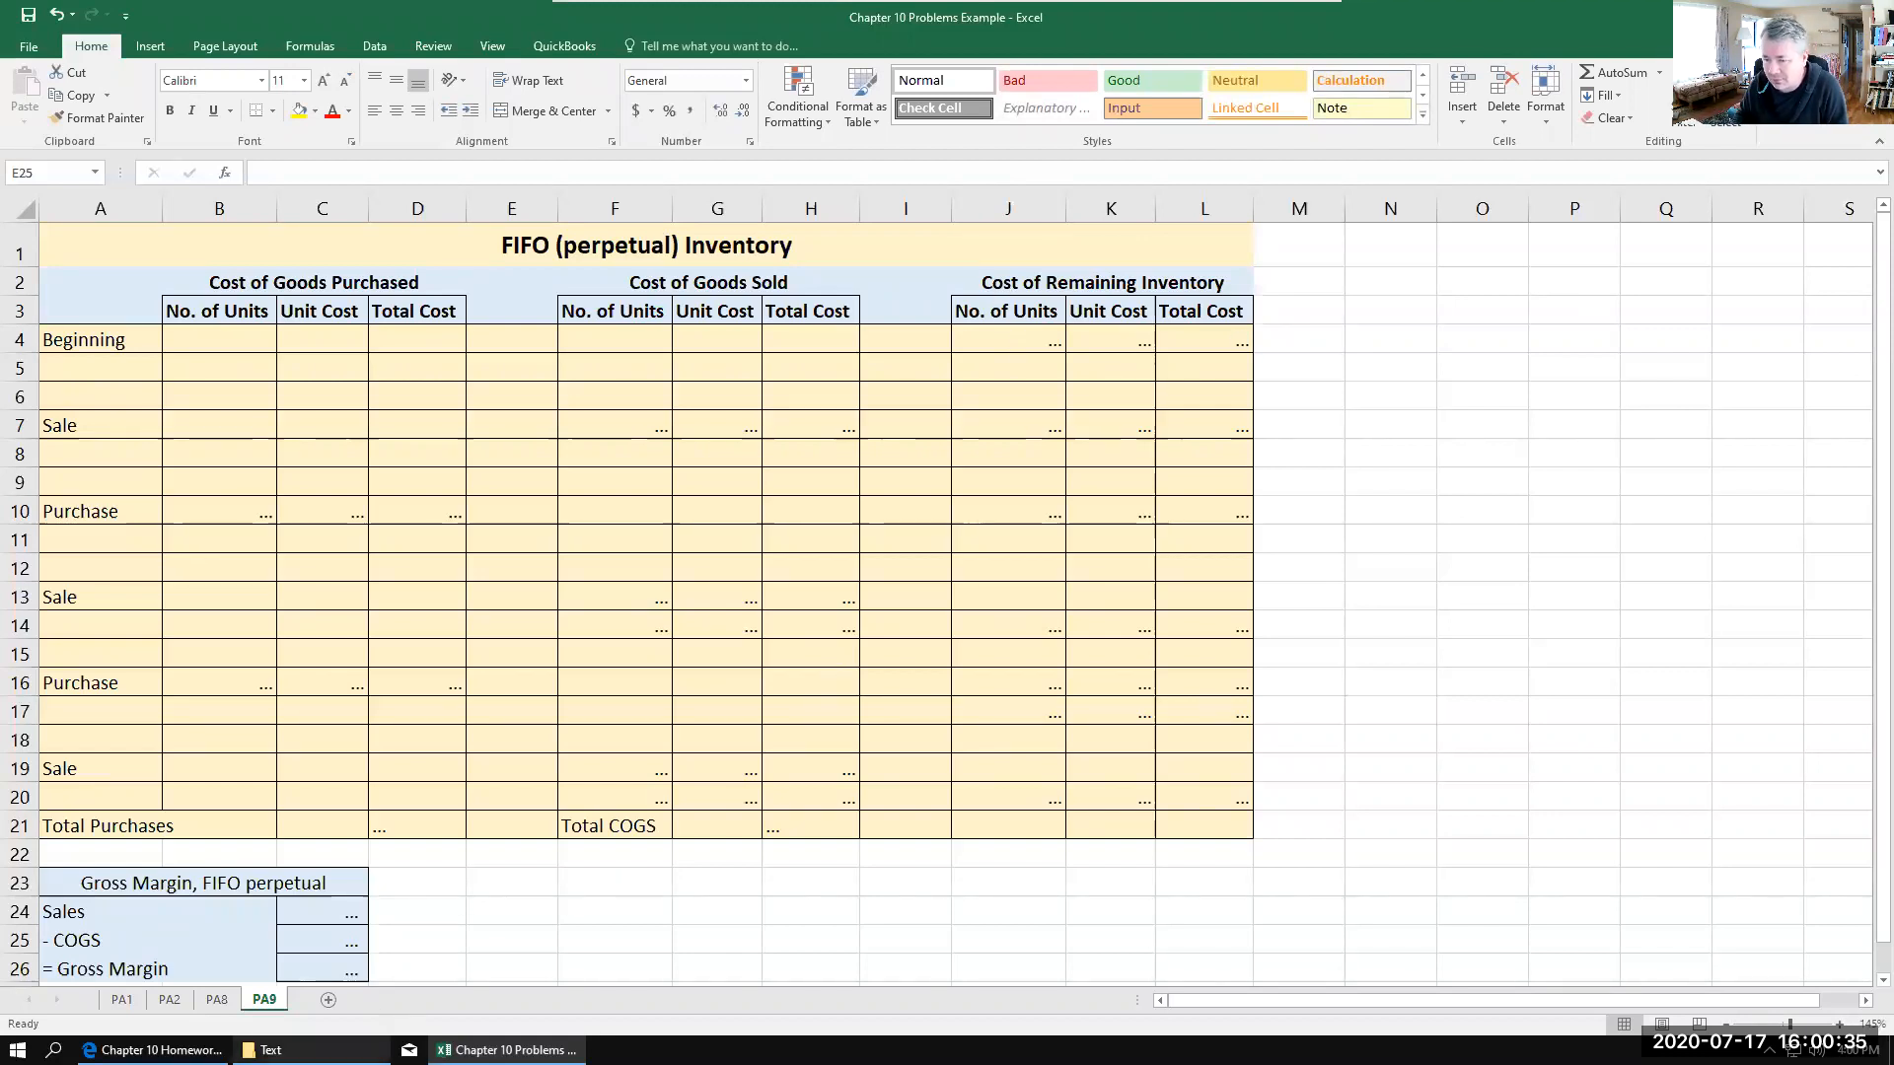
click(212, 1050)
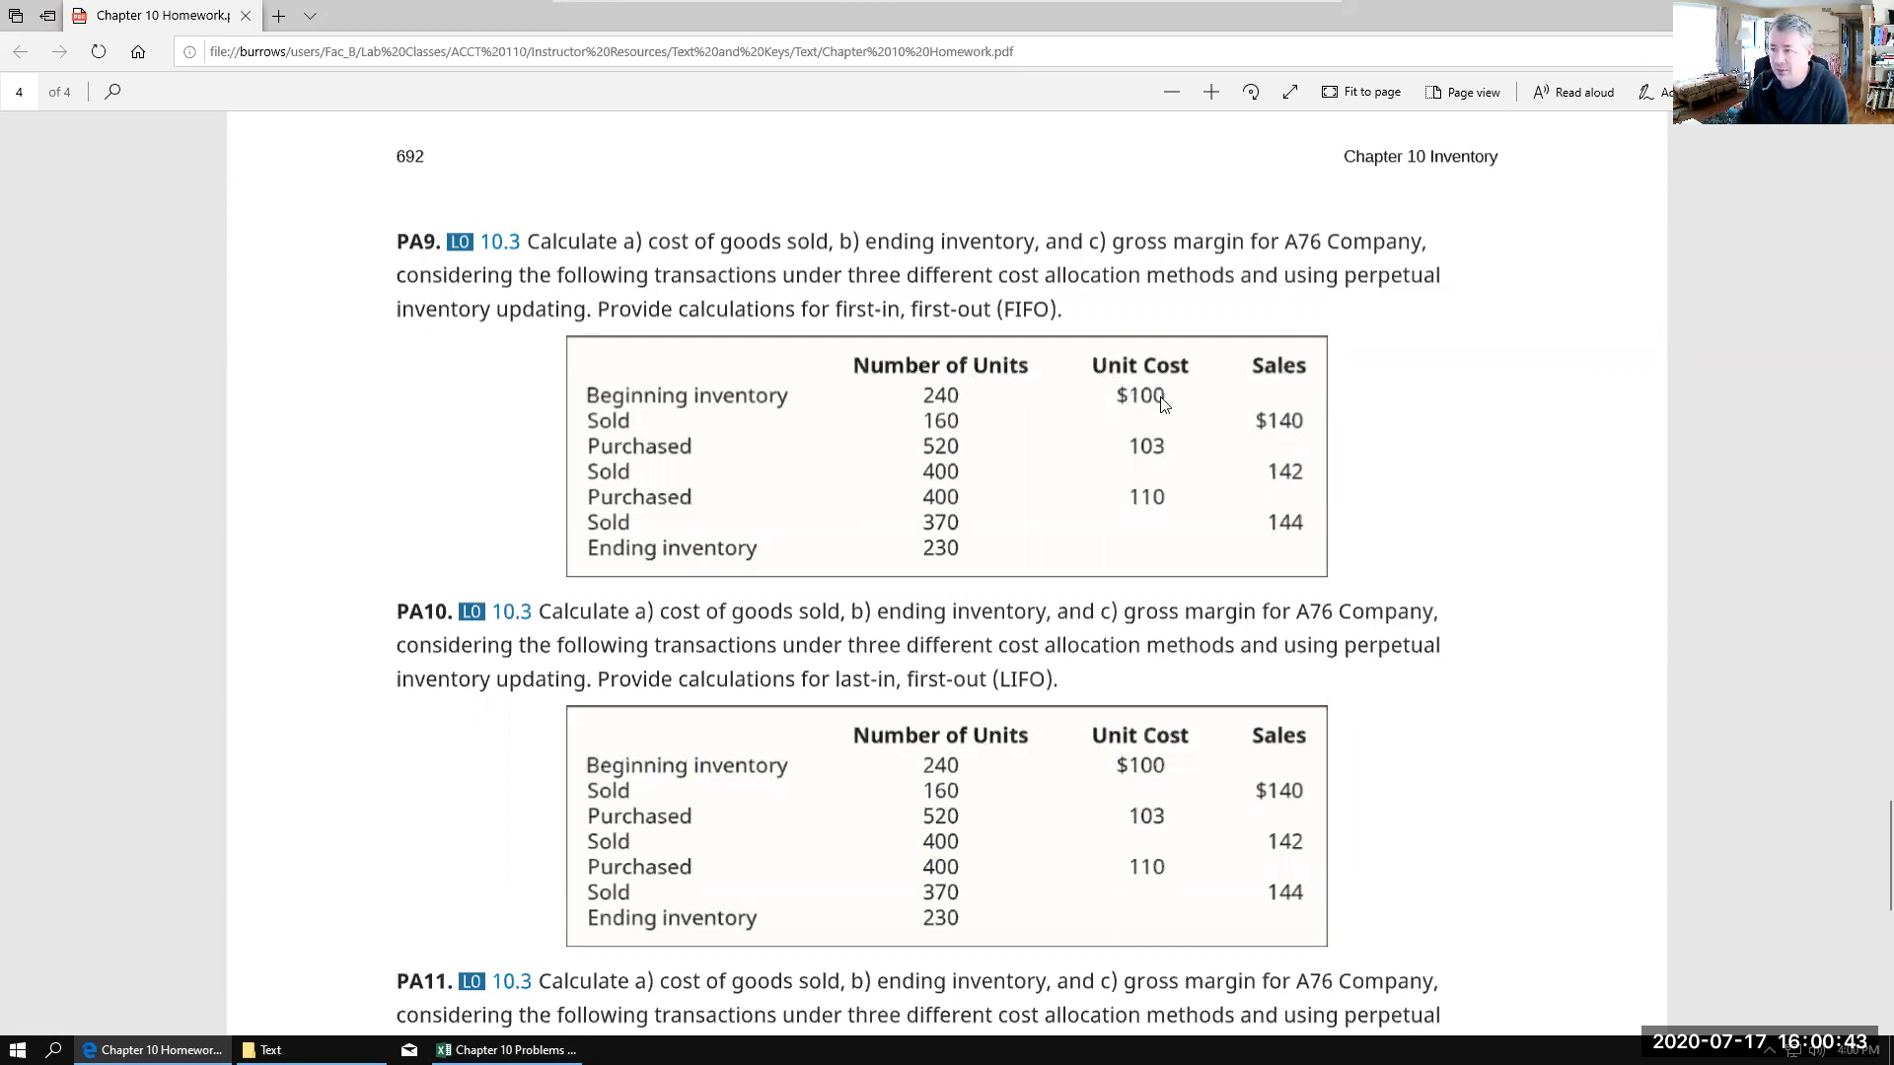
click(498, 1049)
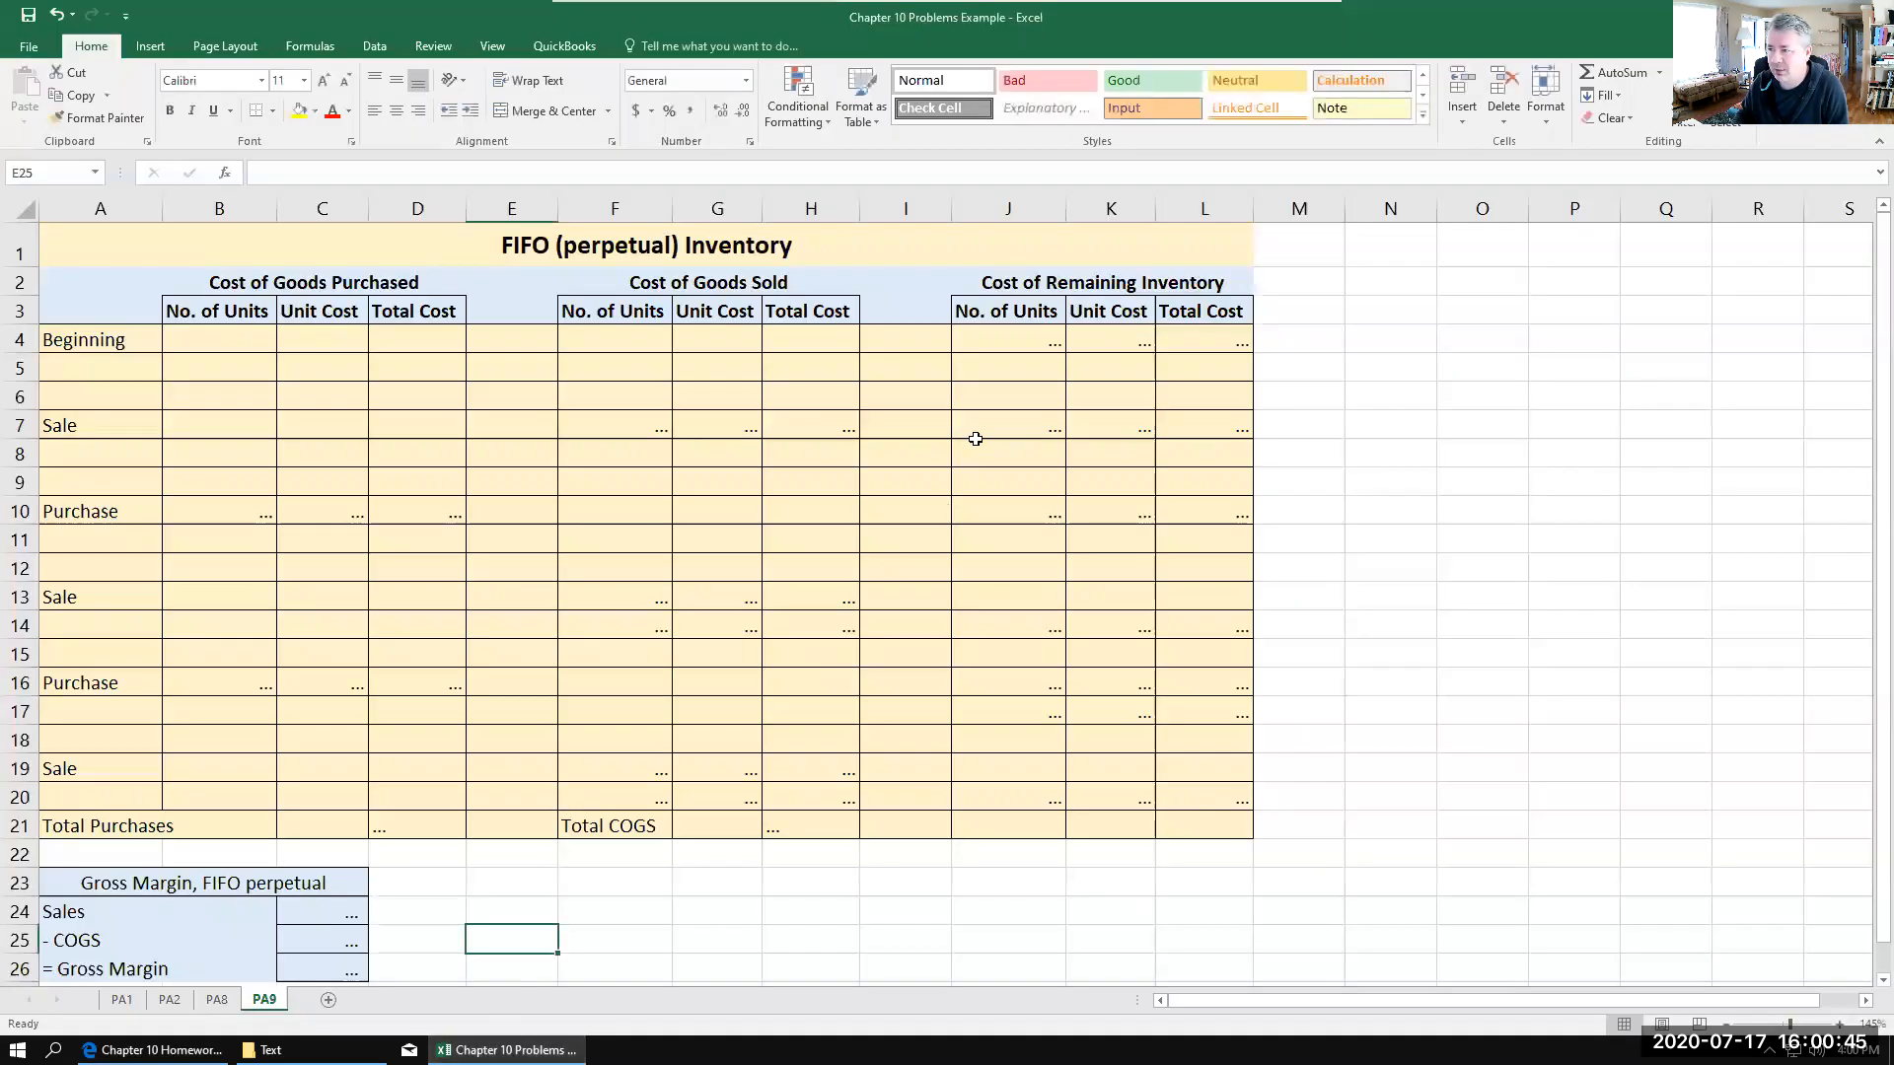
Step: Enter 100 as the beginning inventory's unit cost in K4 of the remaining inventory section
click(1013, 341)
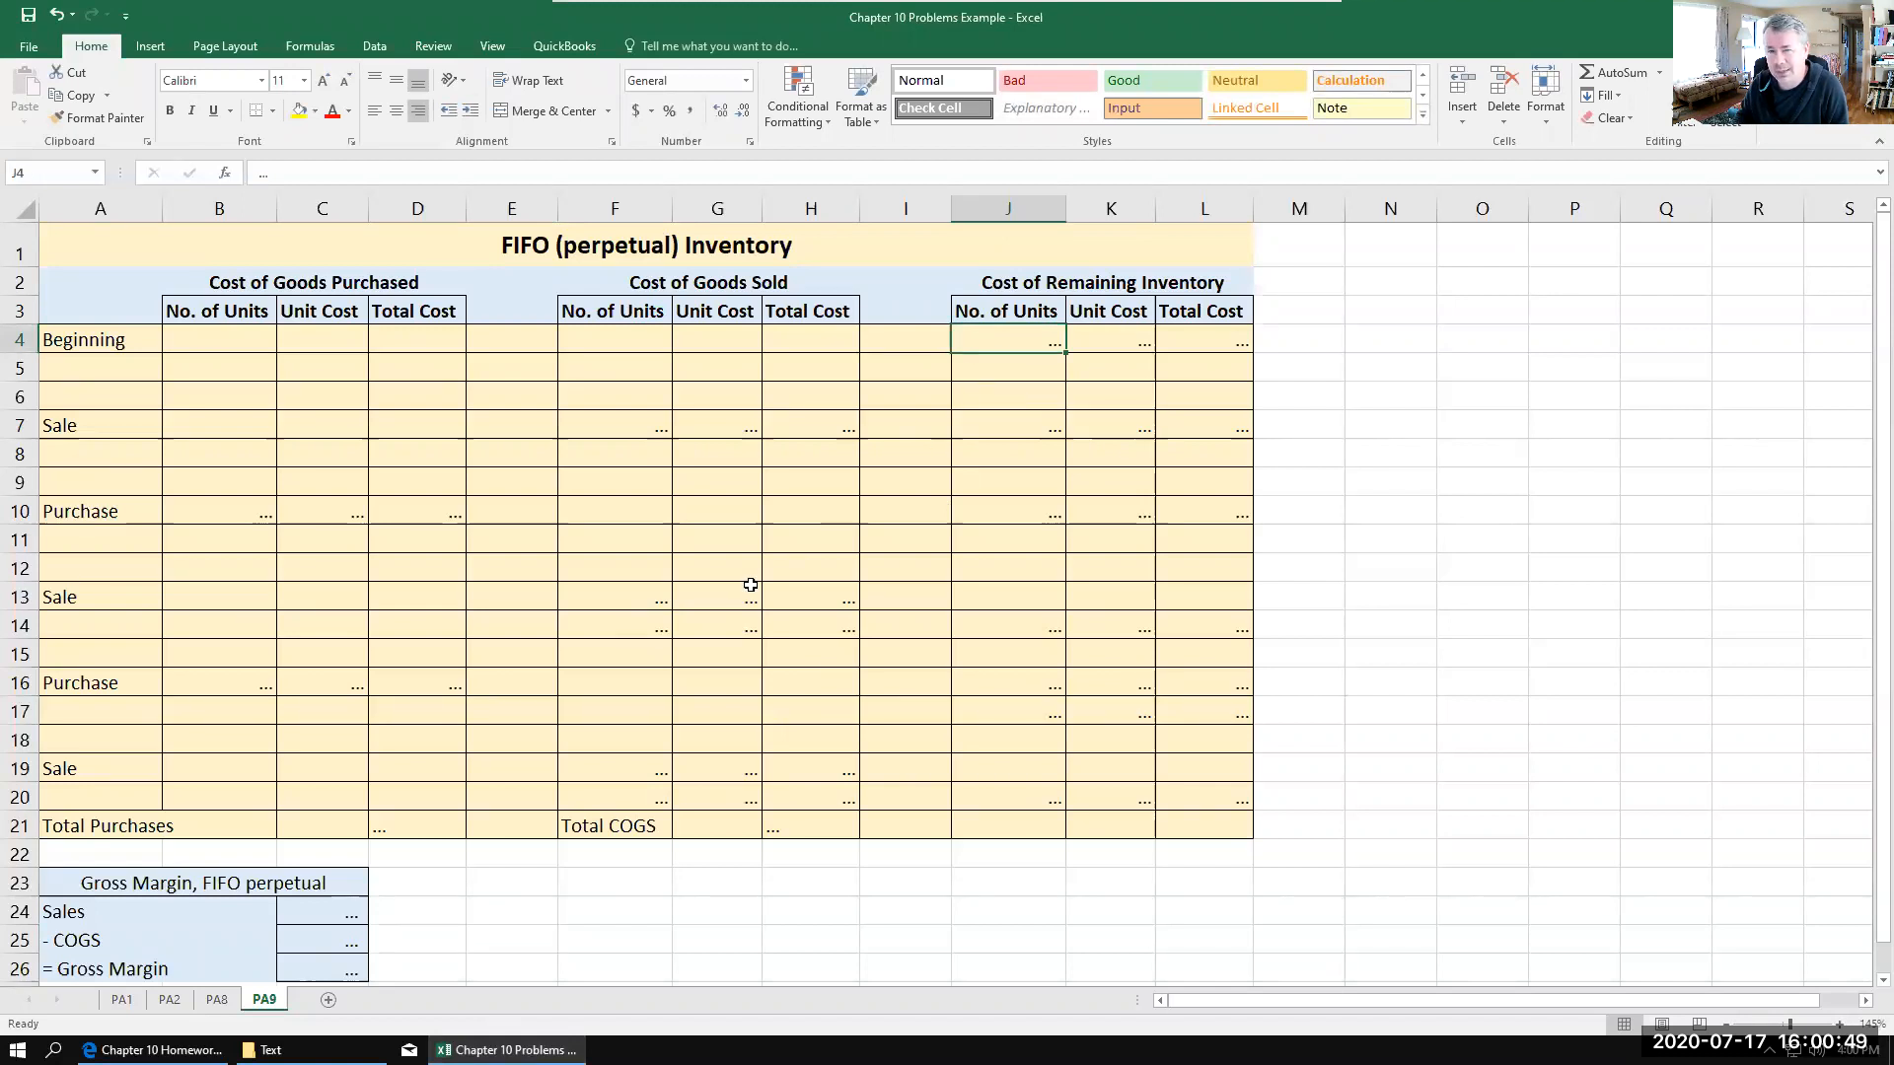
click(1133, 351)
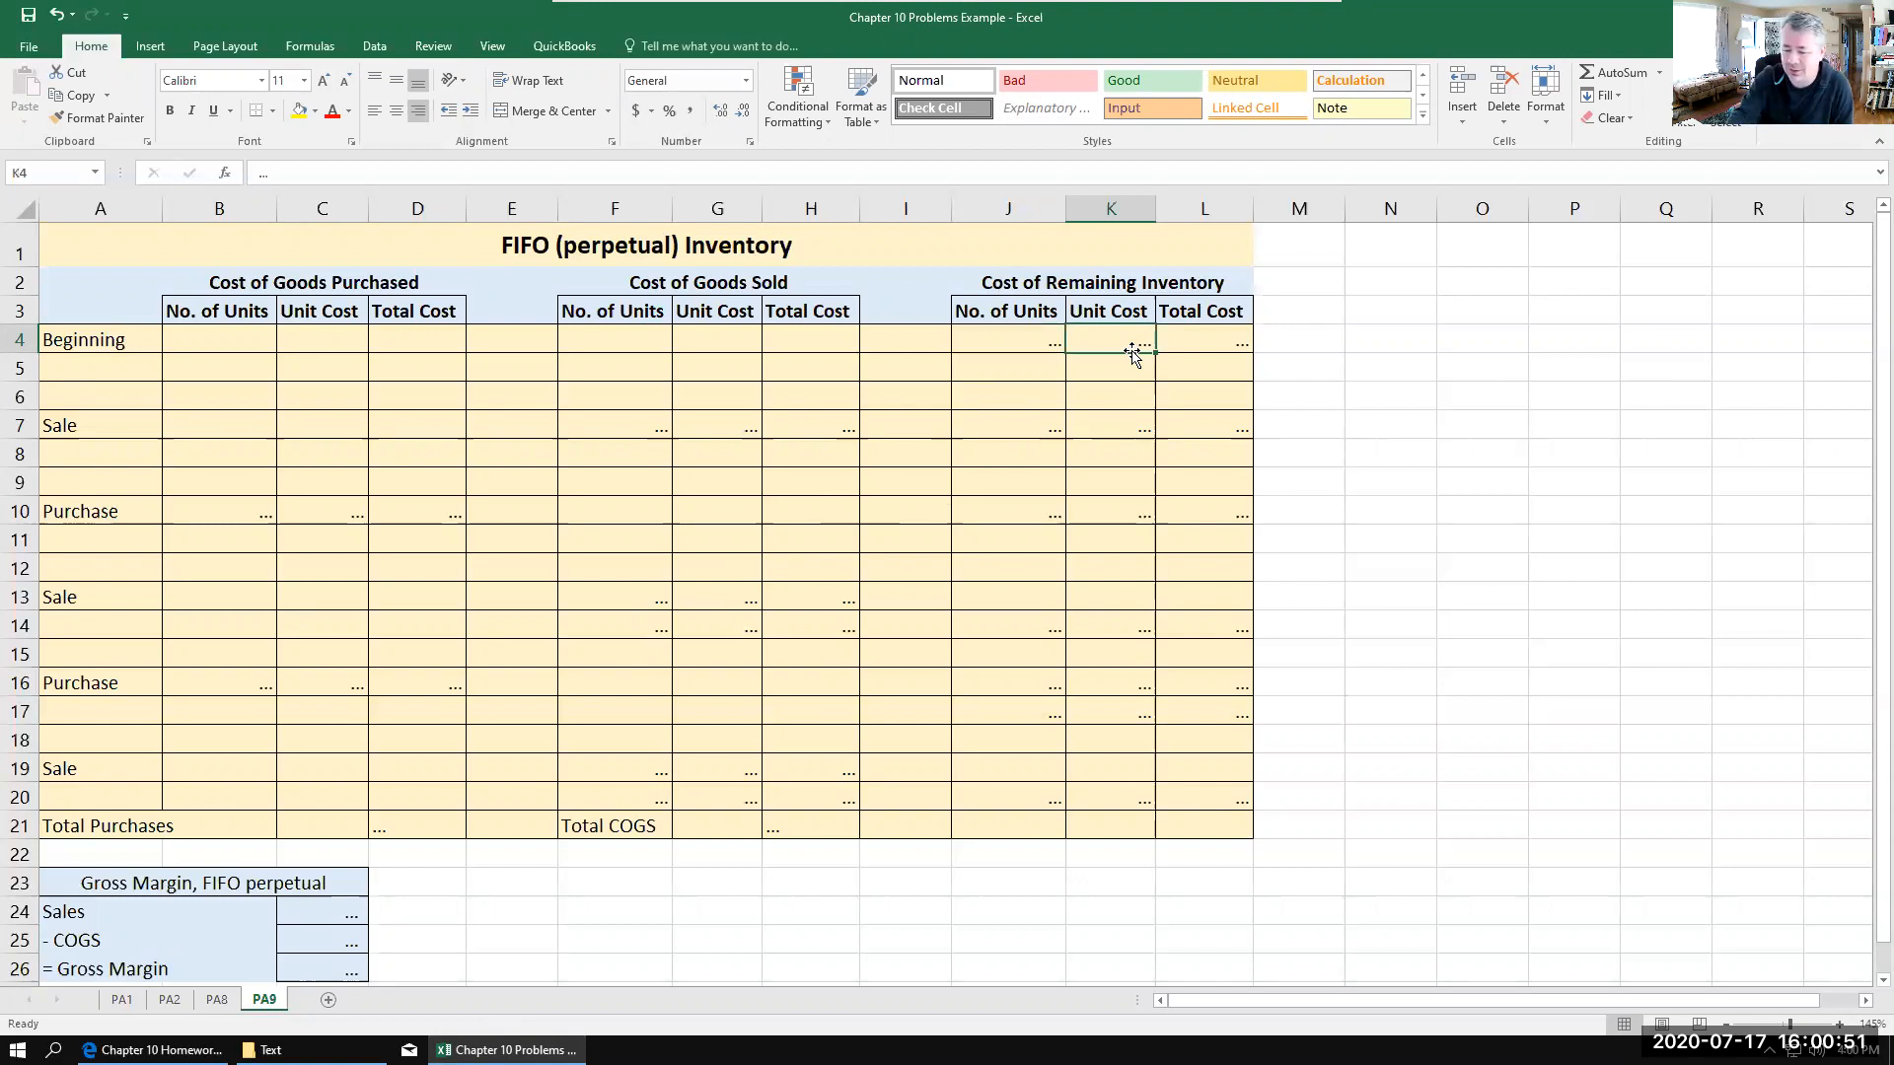
text(100)
key(Left)
key(Left)
key(Right)
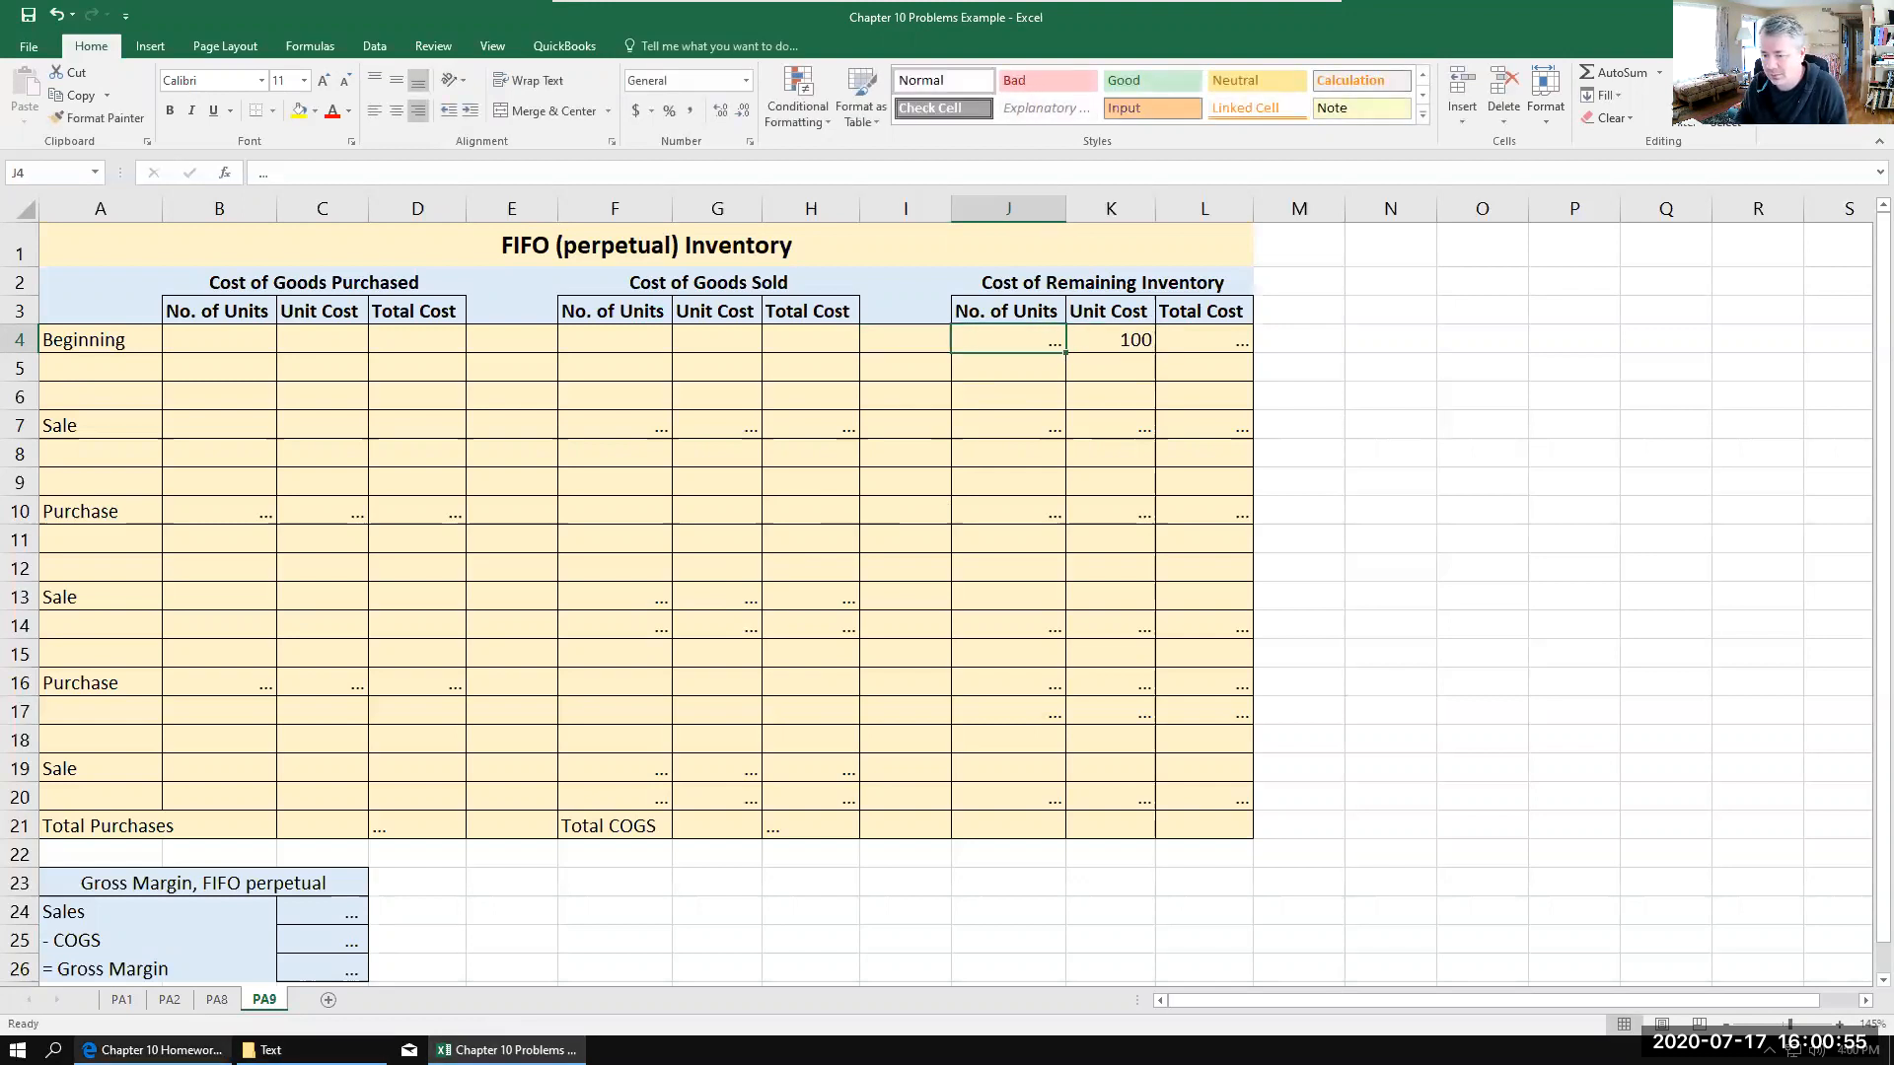
Step: Check the PA9 beginning inventory in the homework PDF, and enter 240 units in J4 and a total cost of 24000 in L4
click(153, 1050)
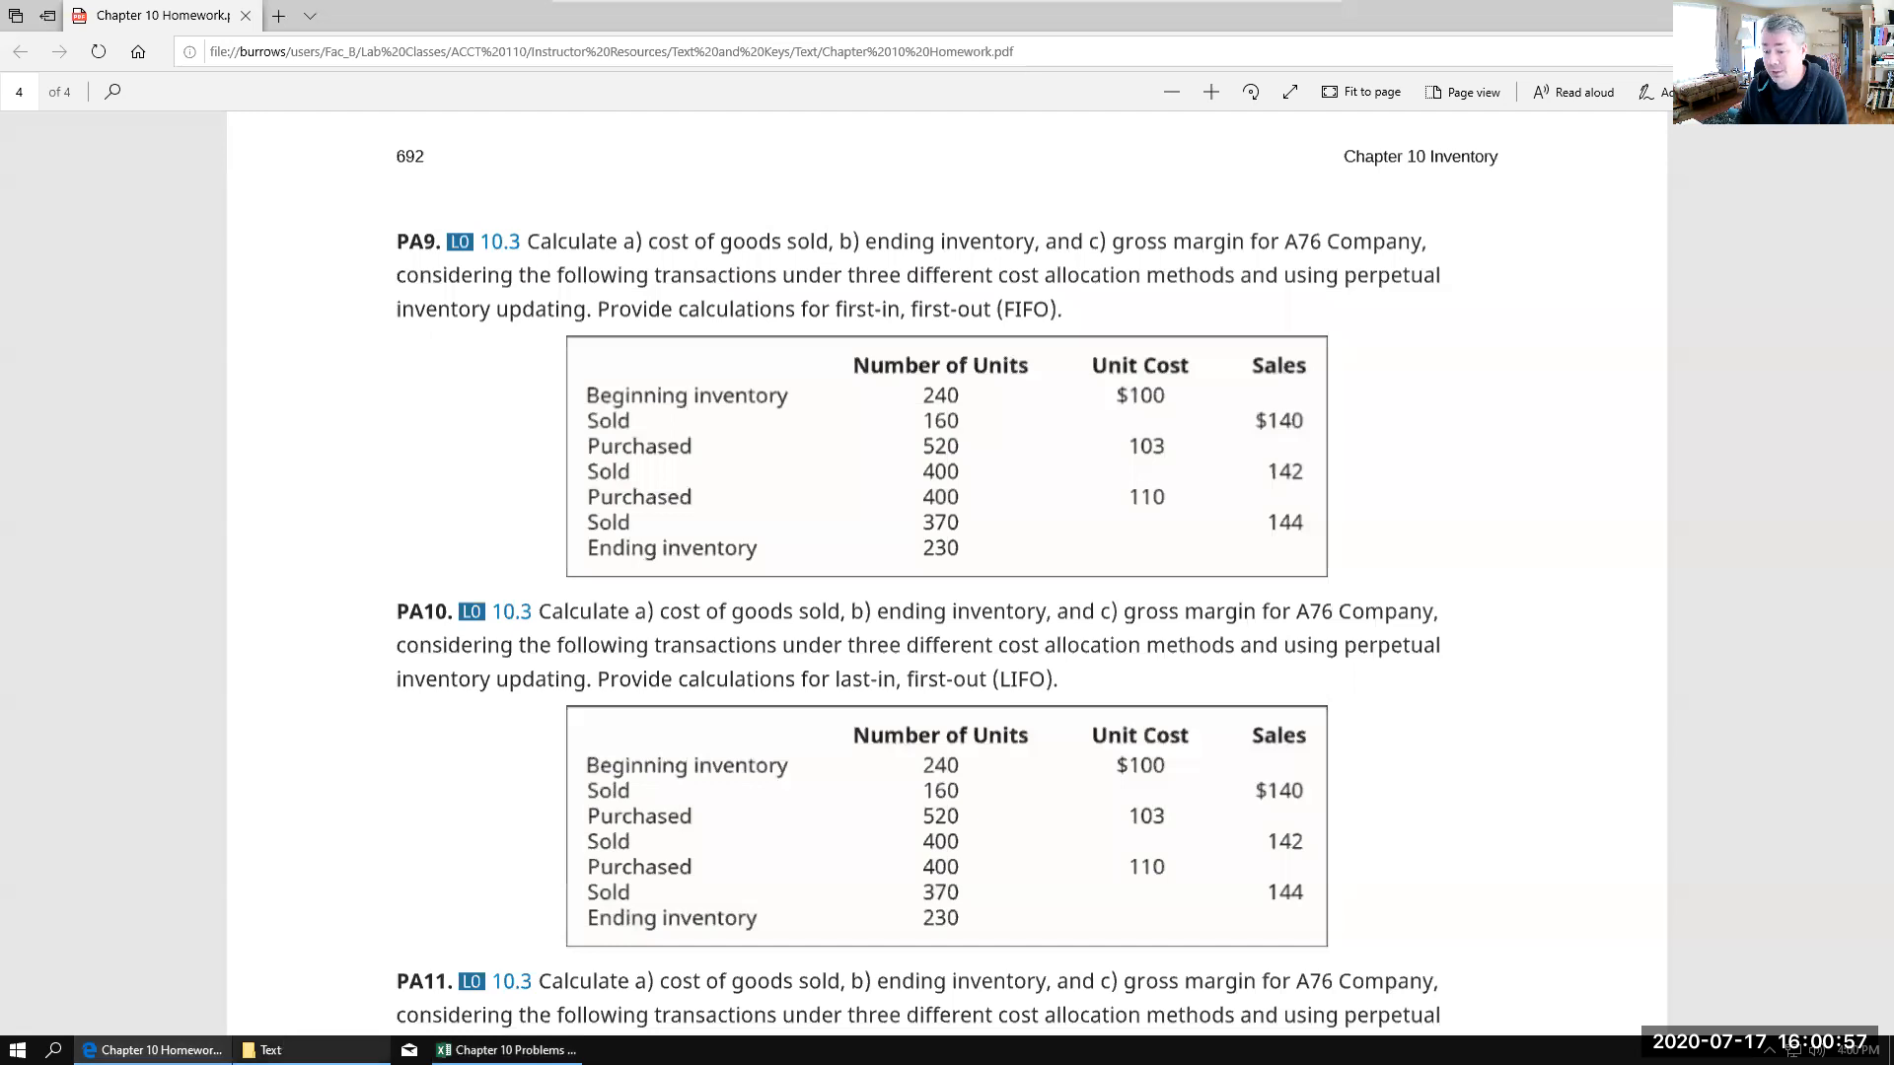
click(505, 1050)
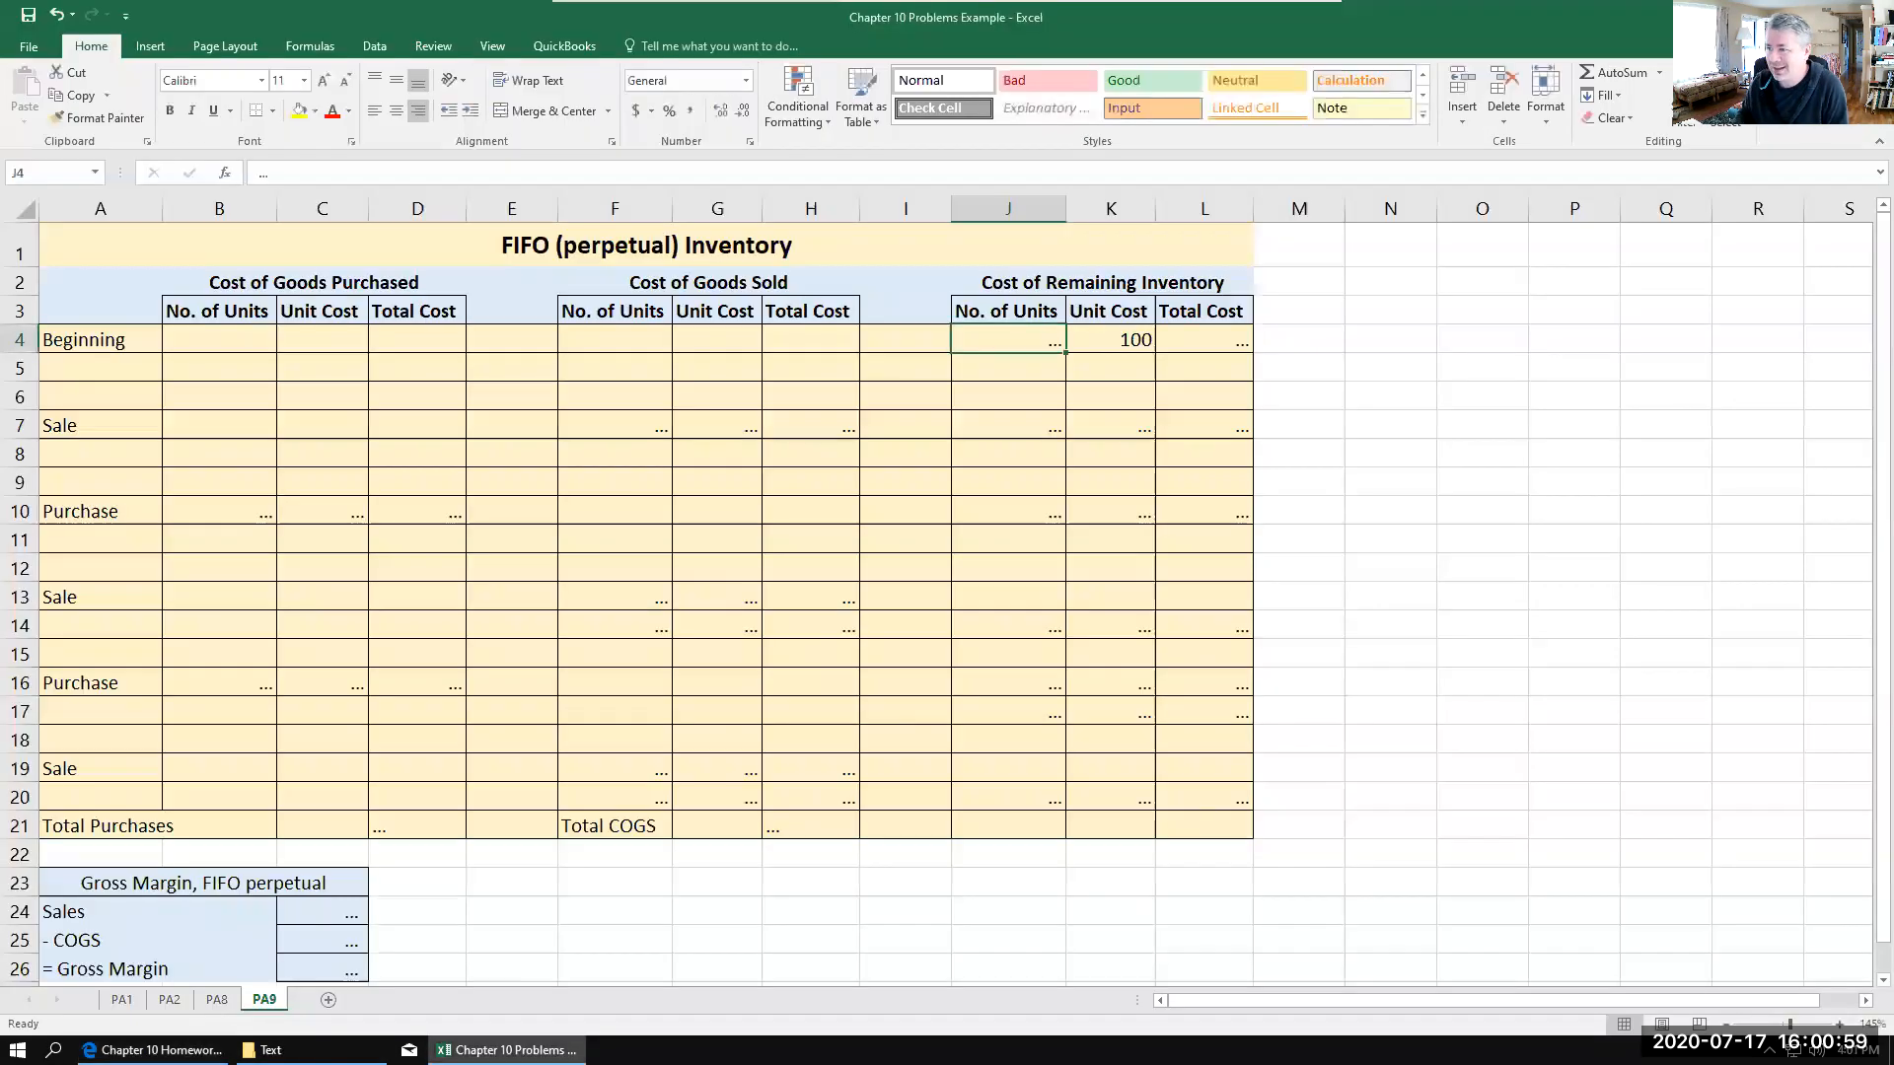
text(240)
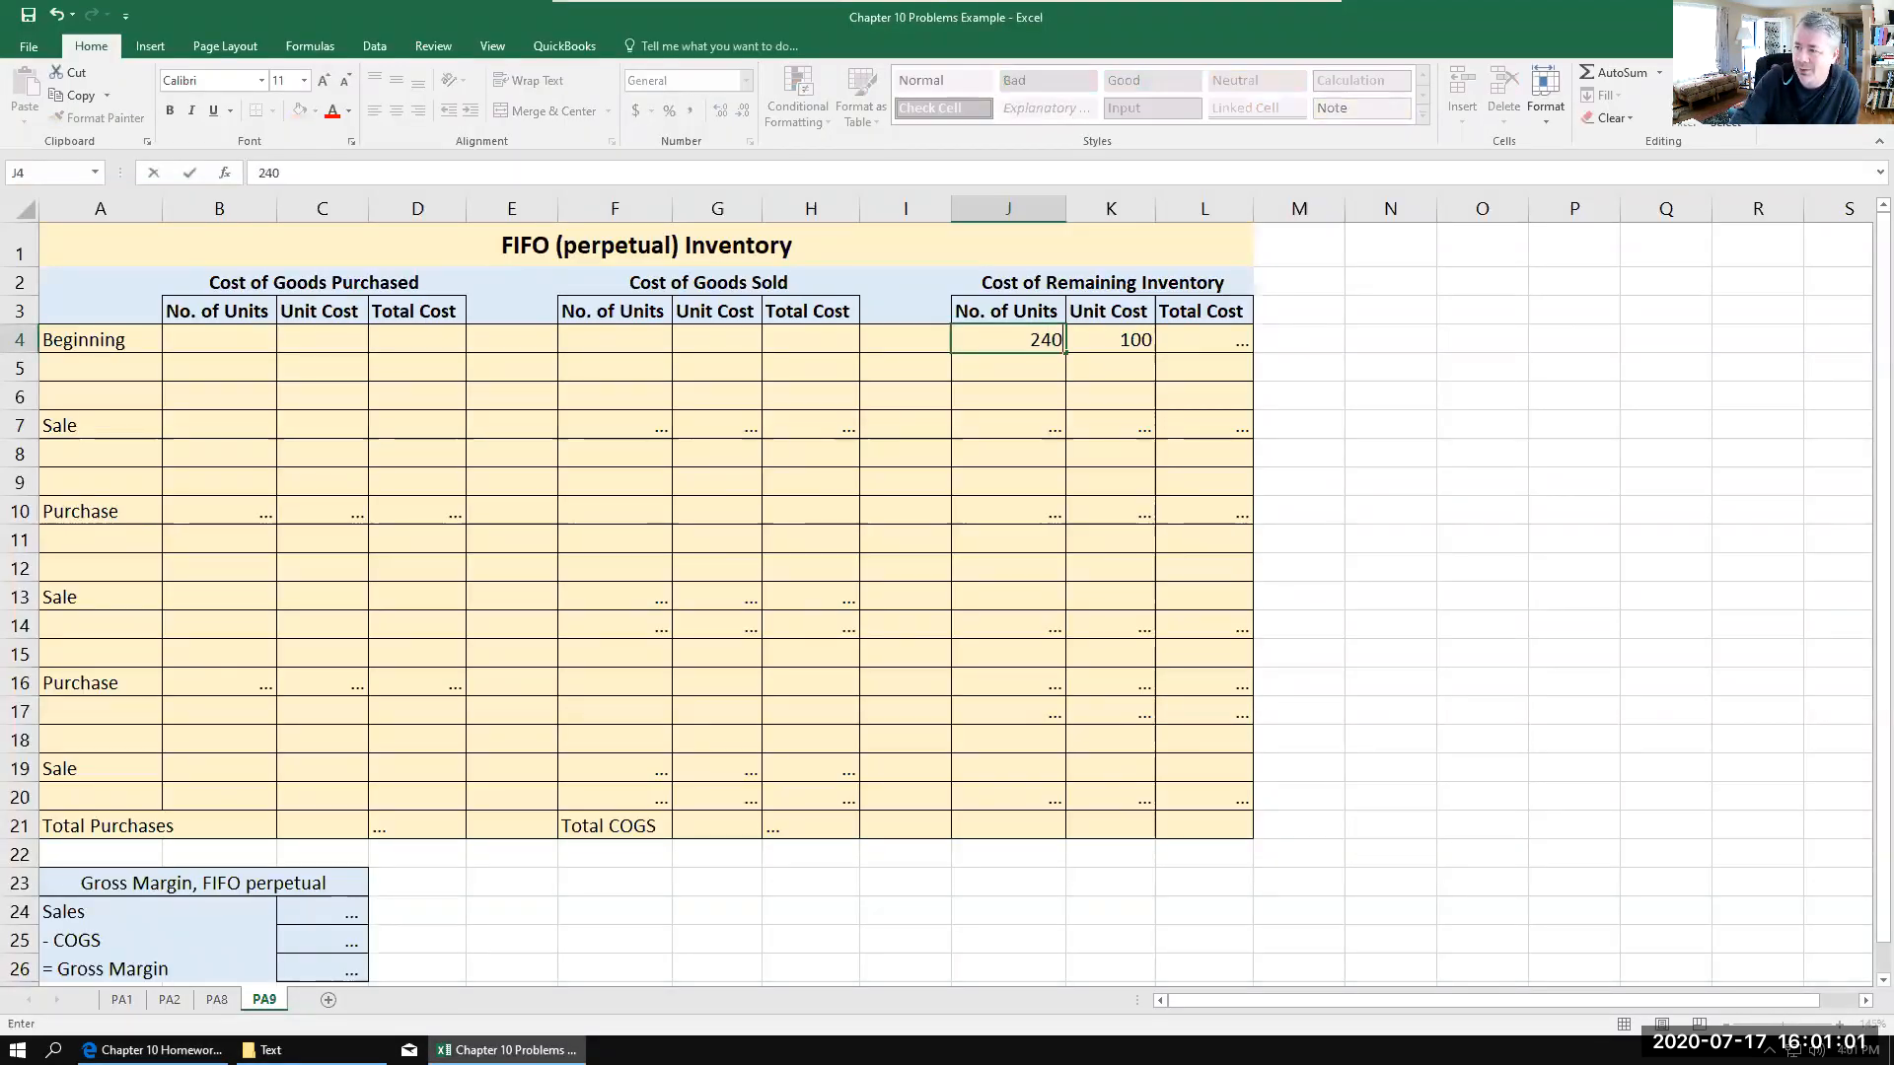
key(Tab)
key(Tab)
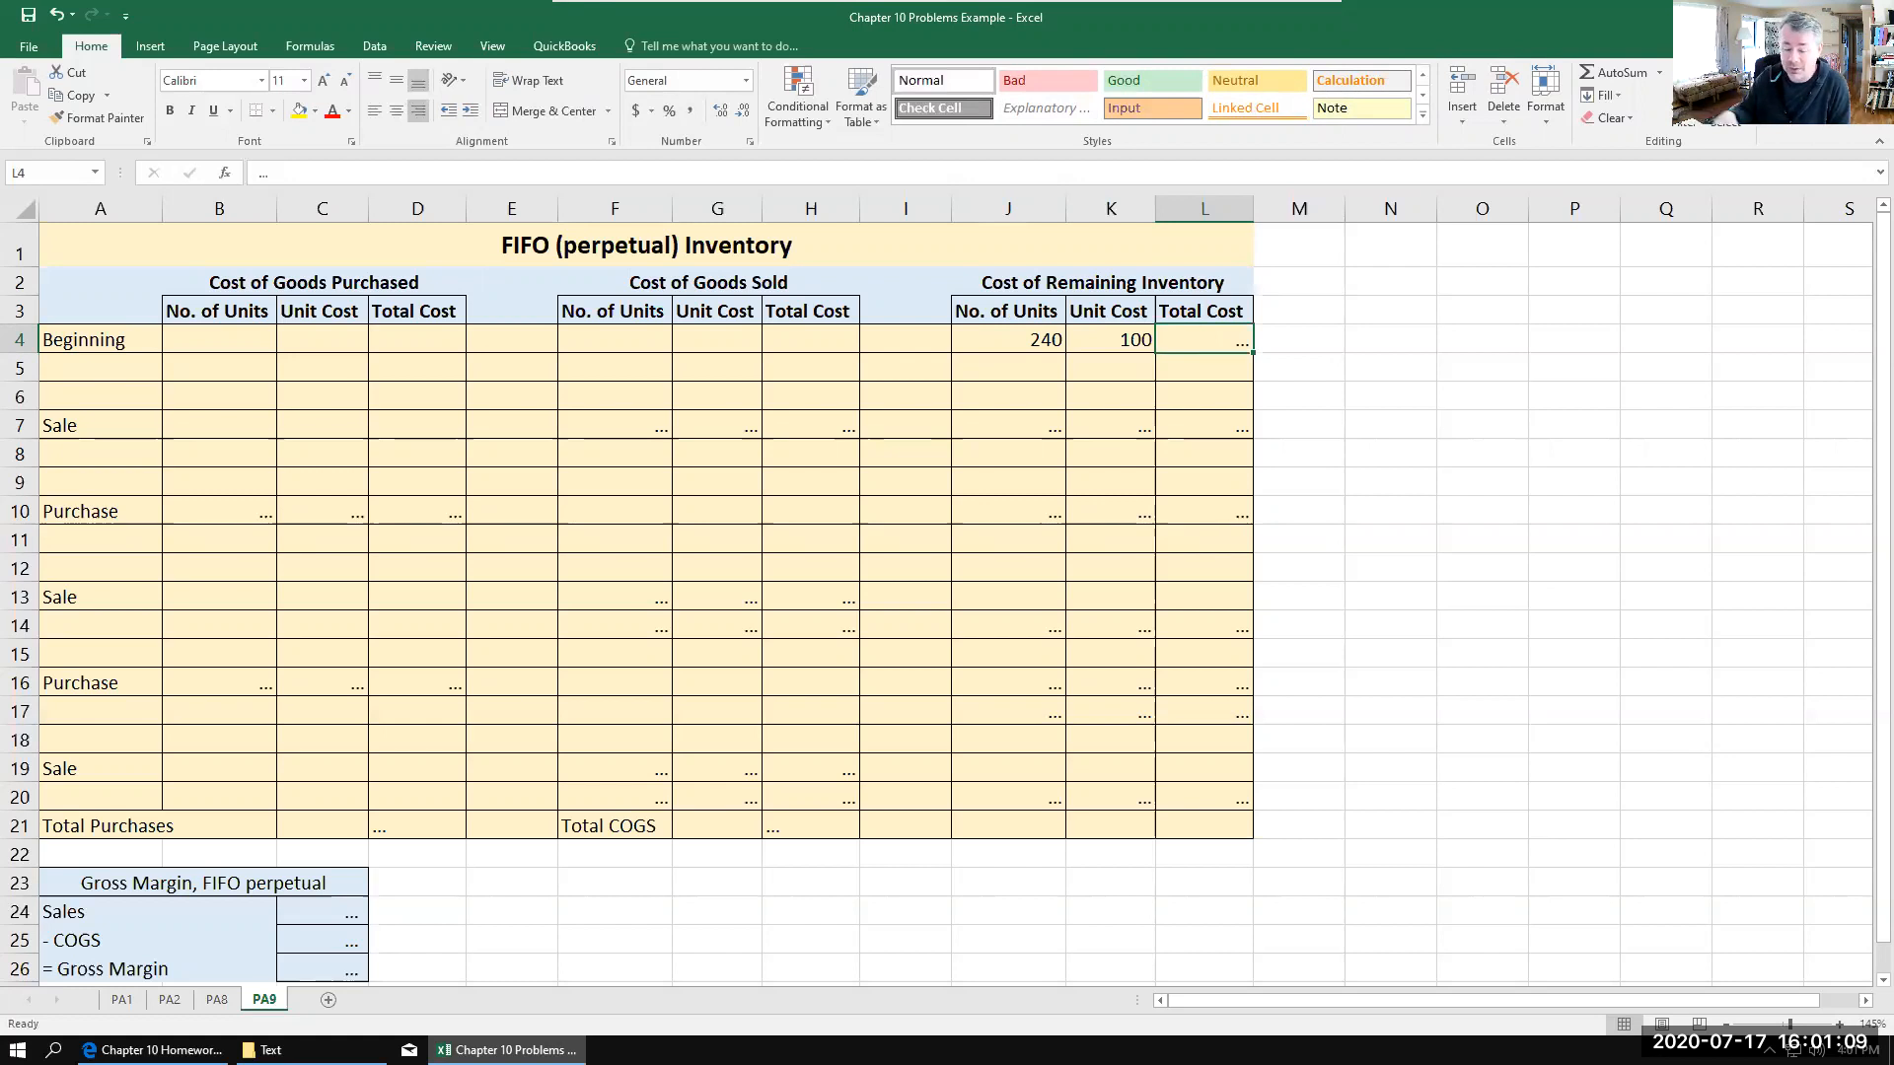
text(24)
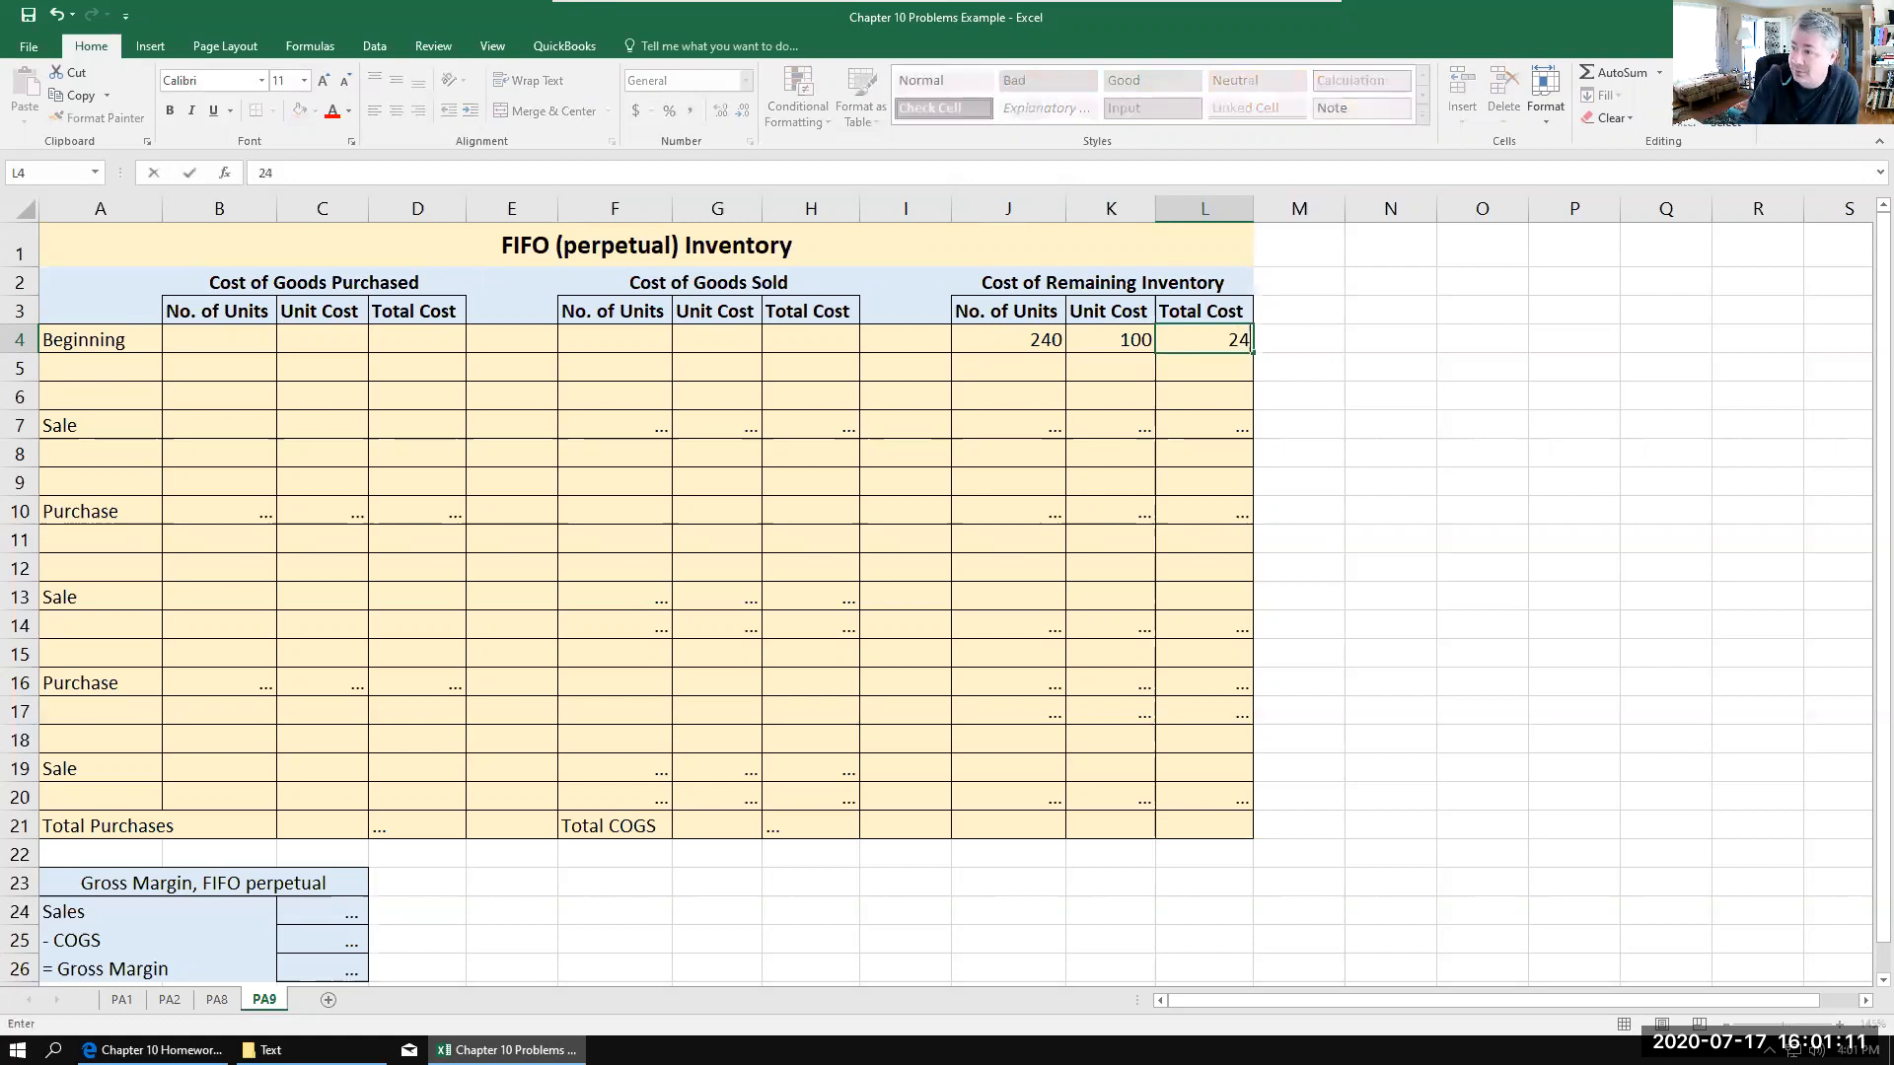
text(000)
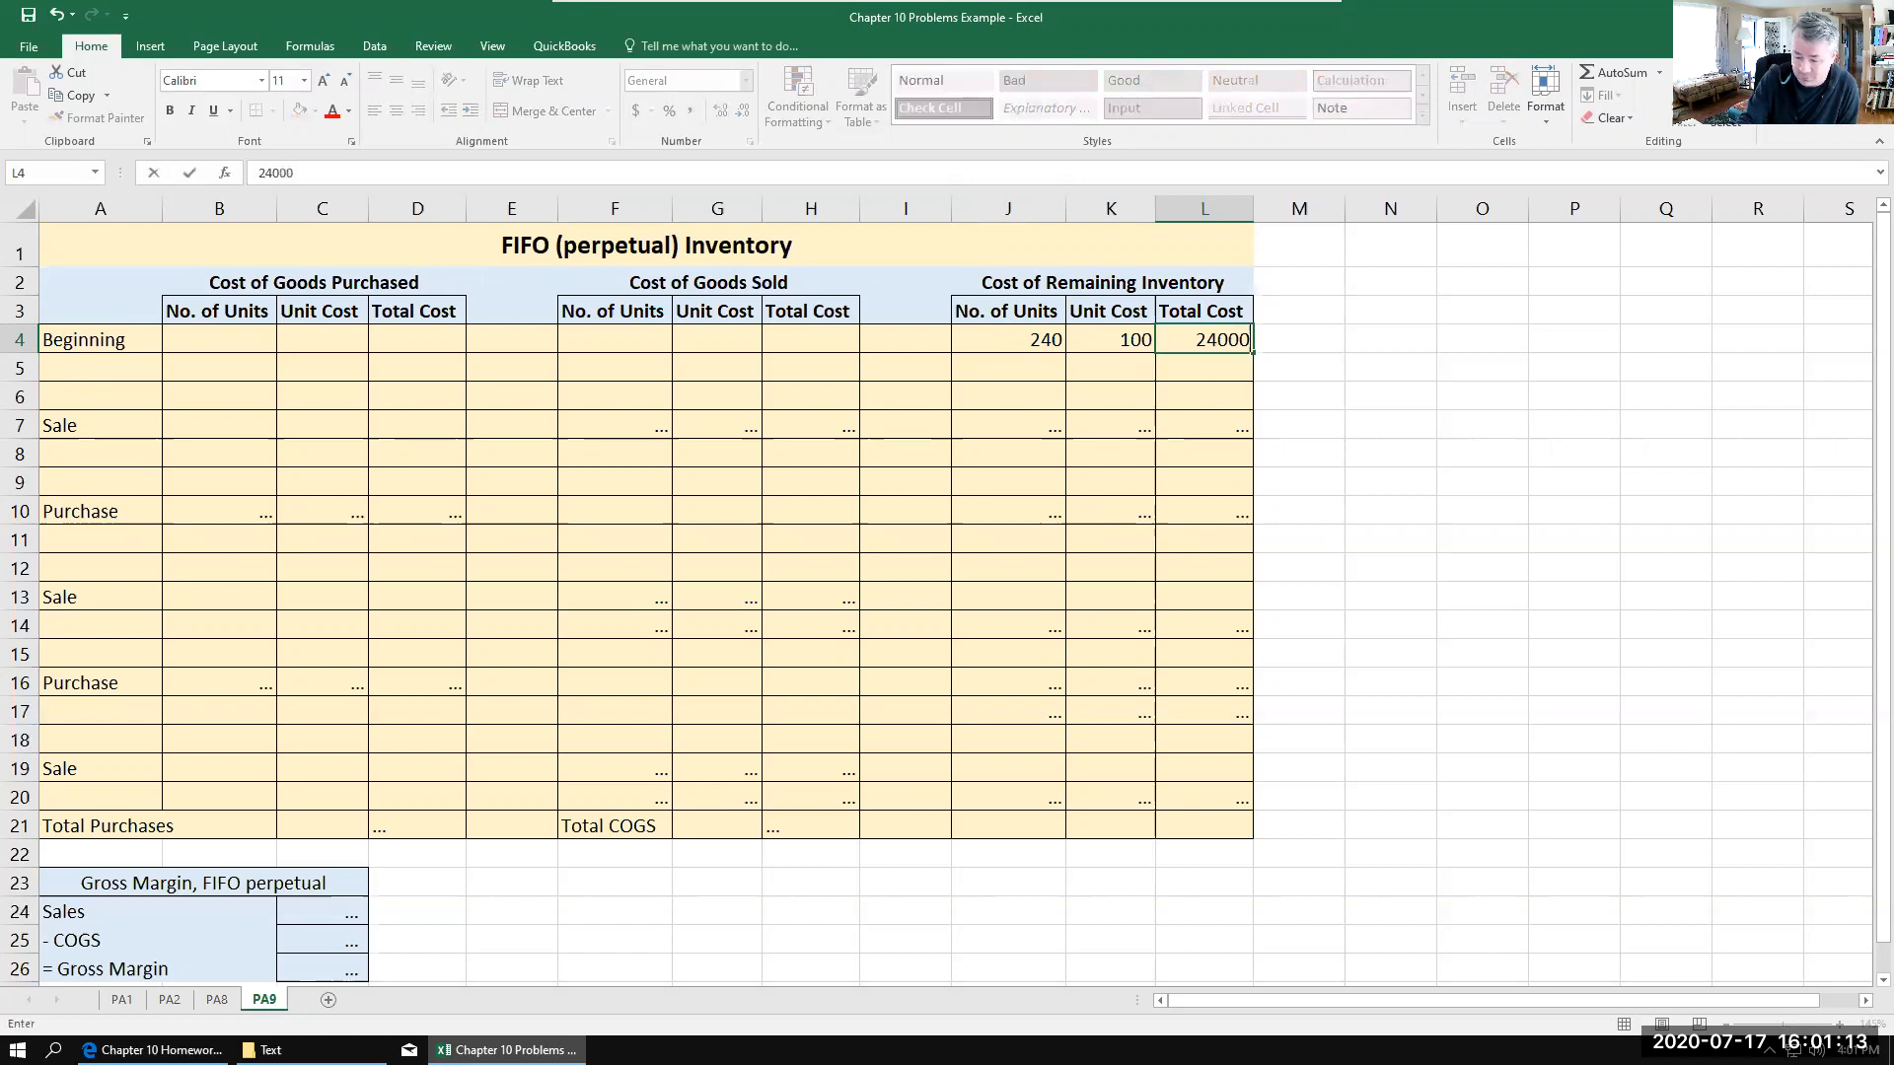
key(Return)
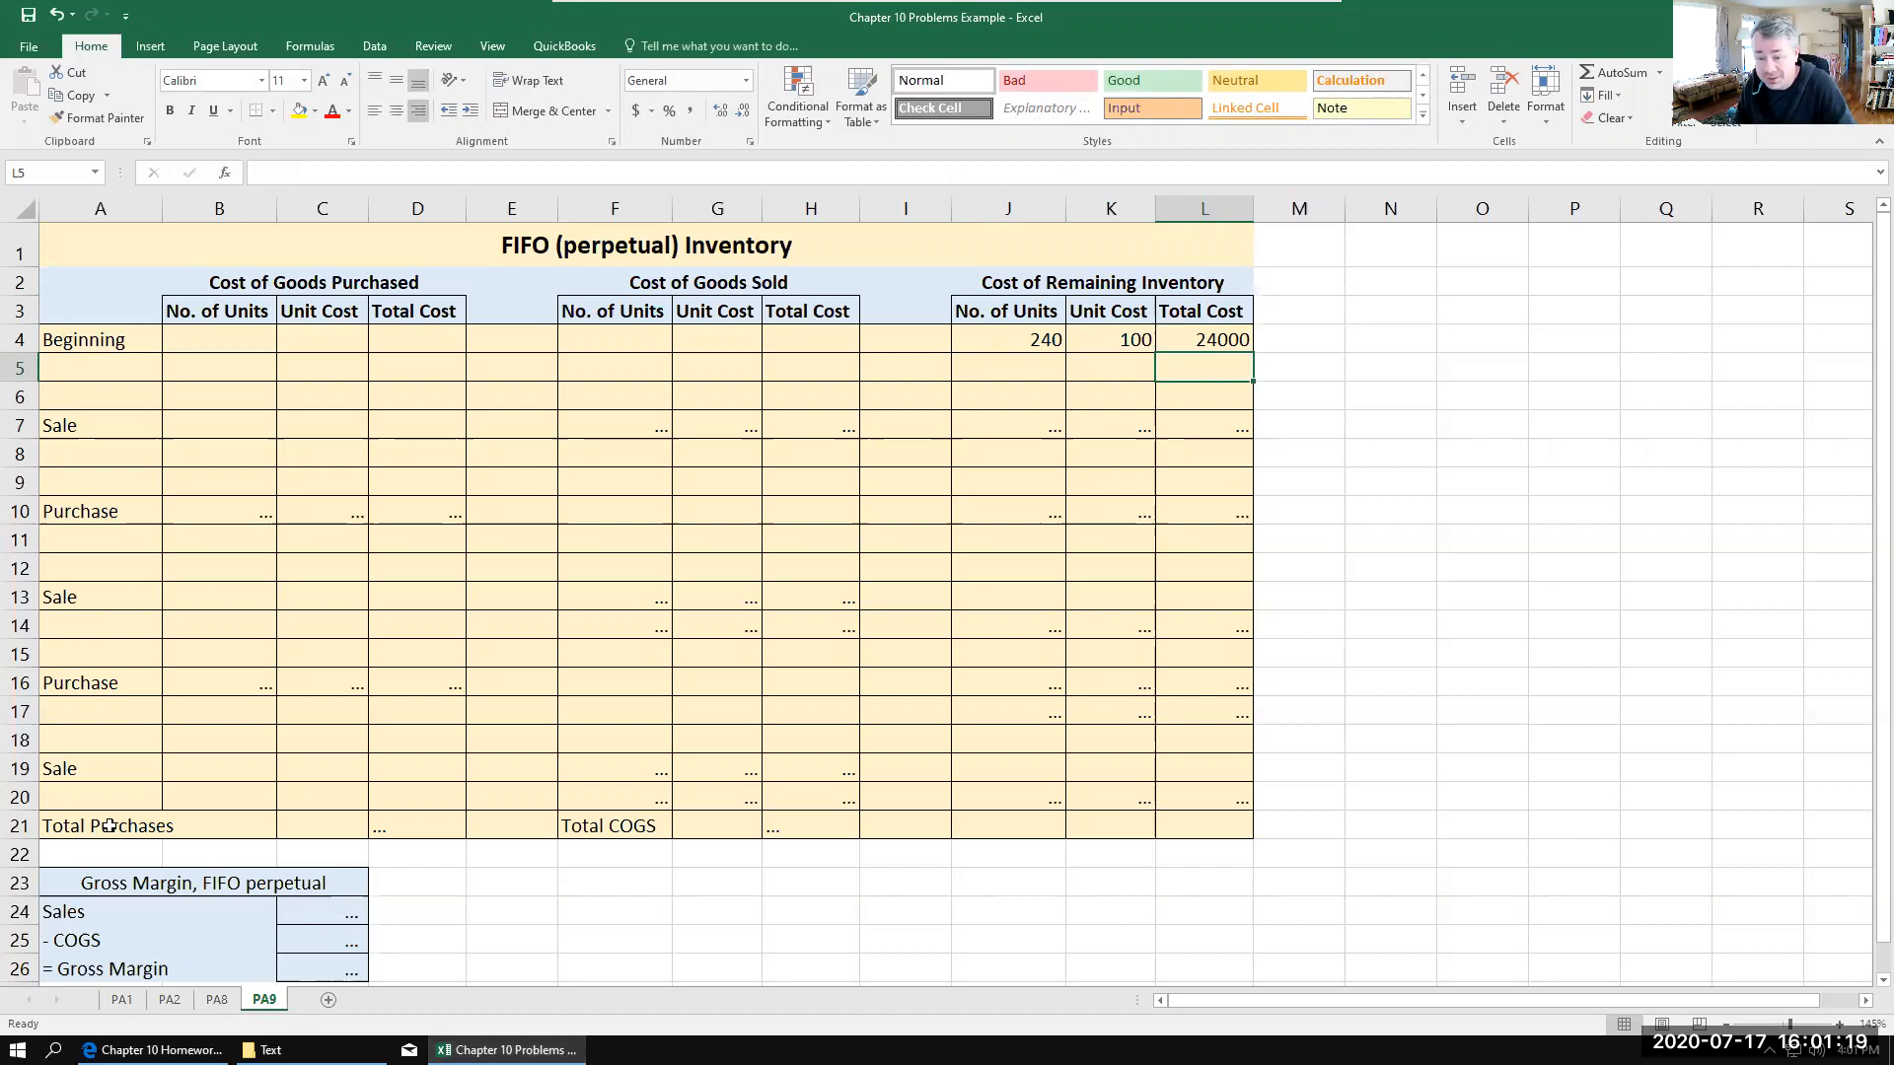
Step: Review the PA9 transactions in the homework PDF, and return to the PA9 sheet to examine the gross margin section below the table
mouse_move(153, 1050)
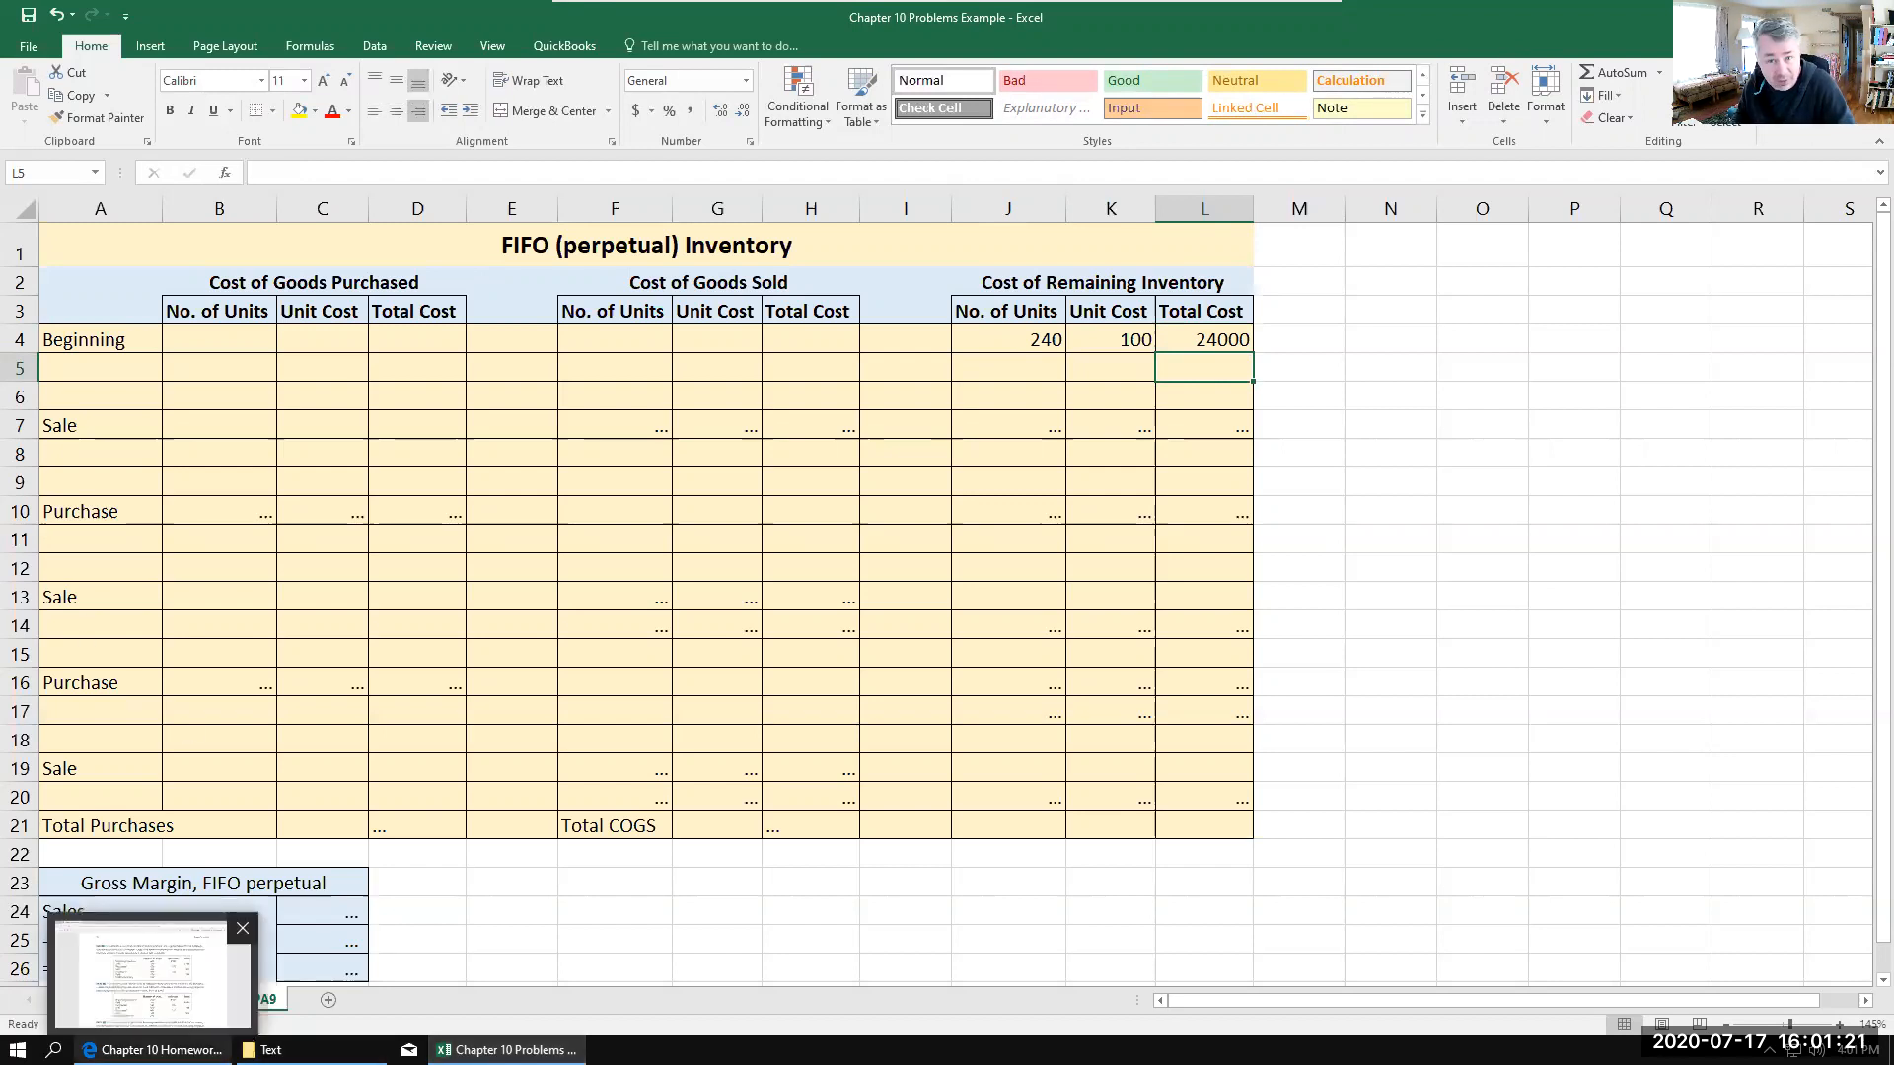
click(148, 971)
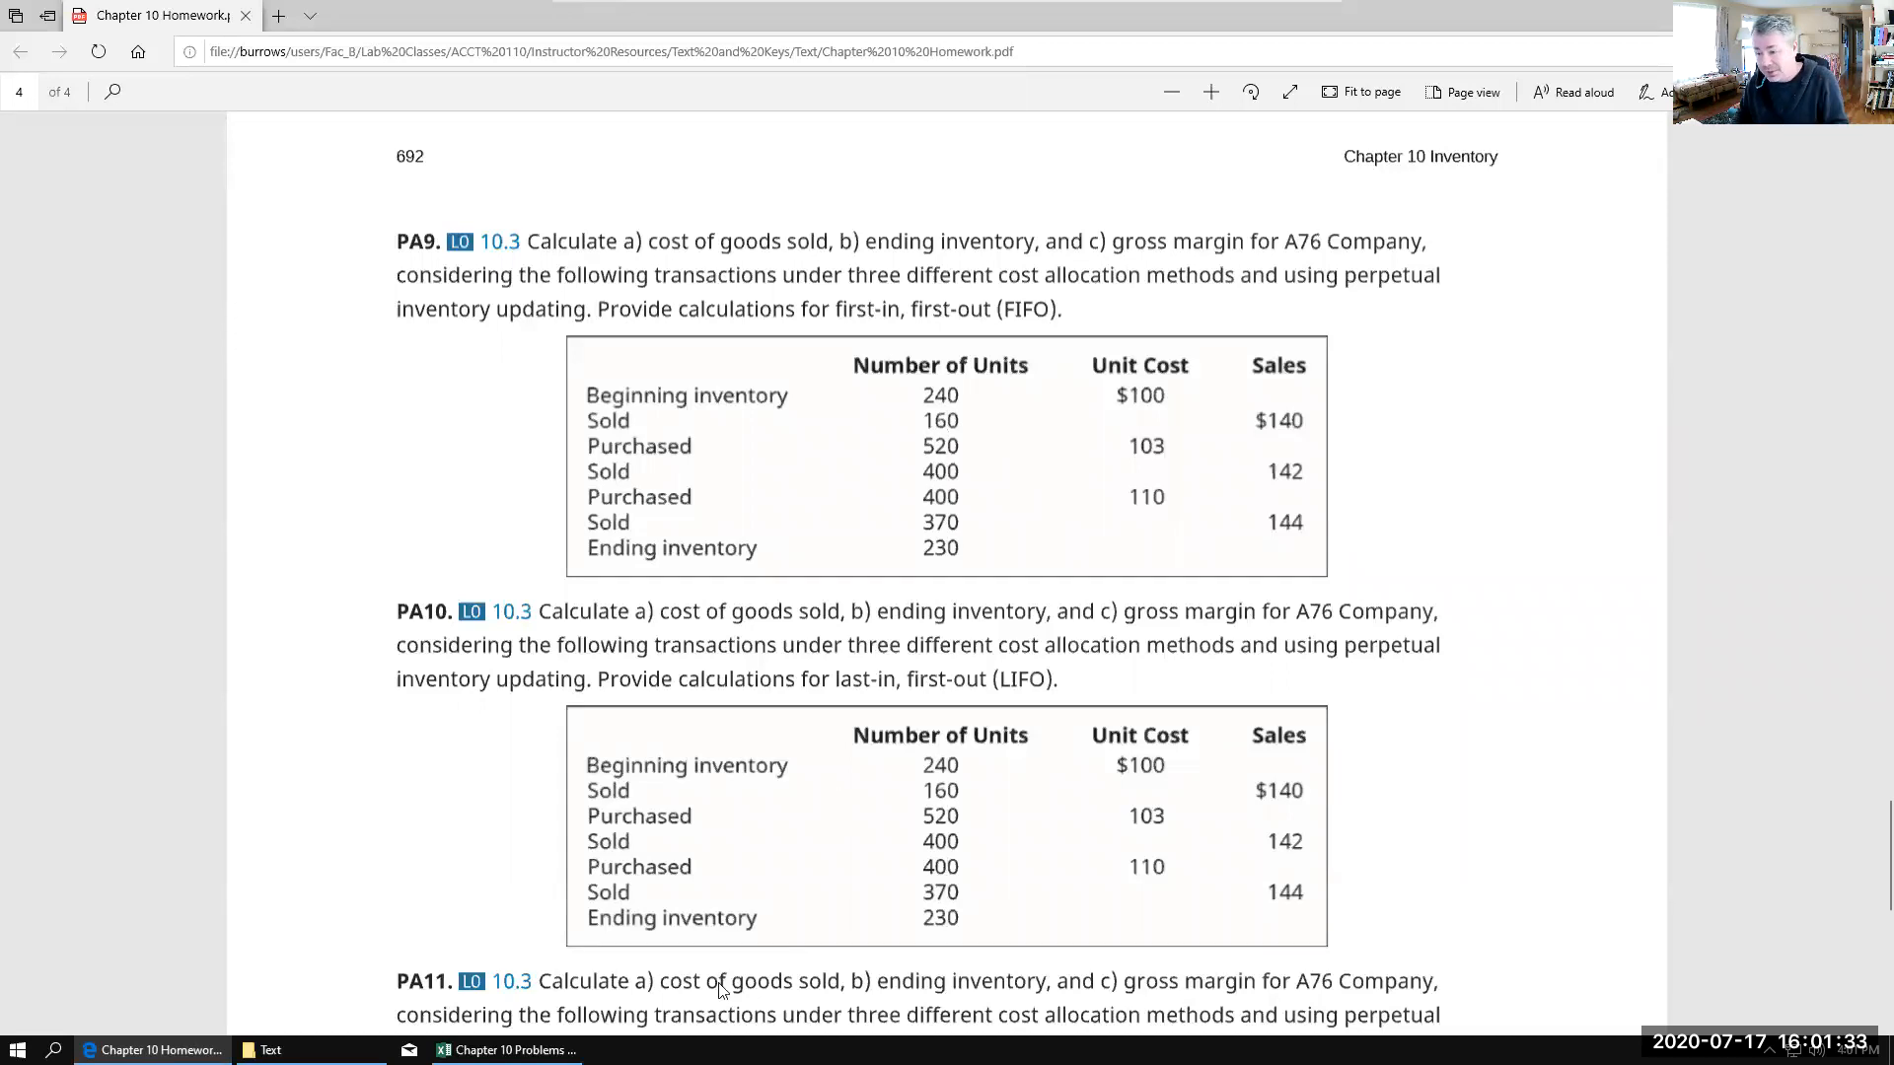
click(508, 1049)
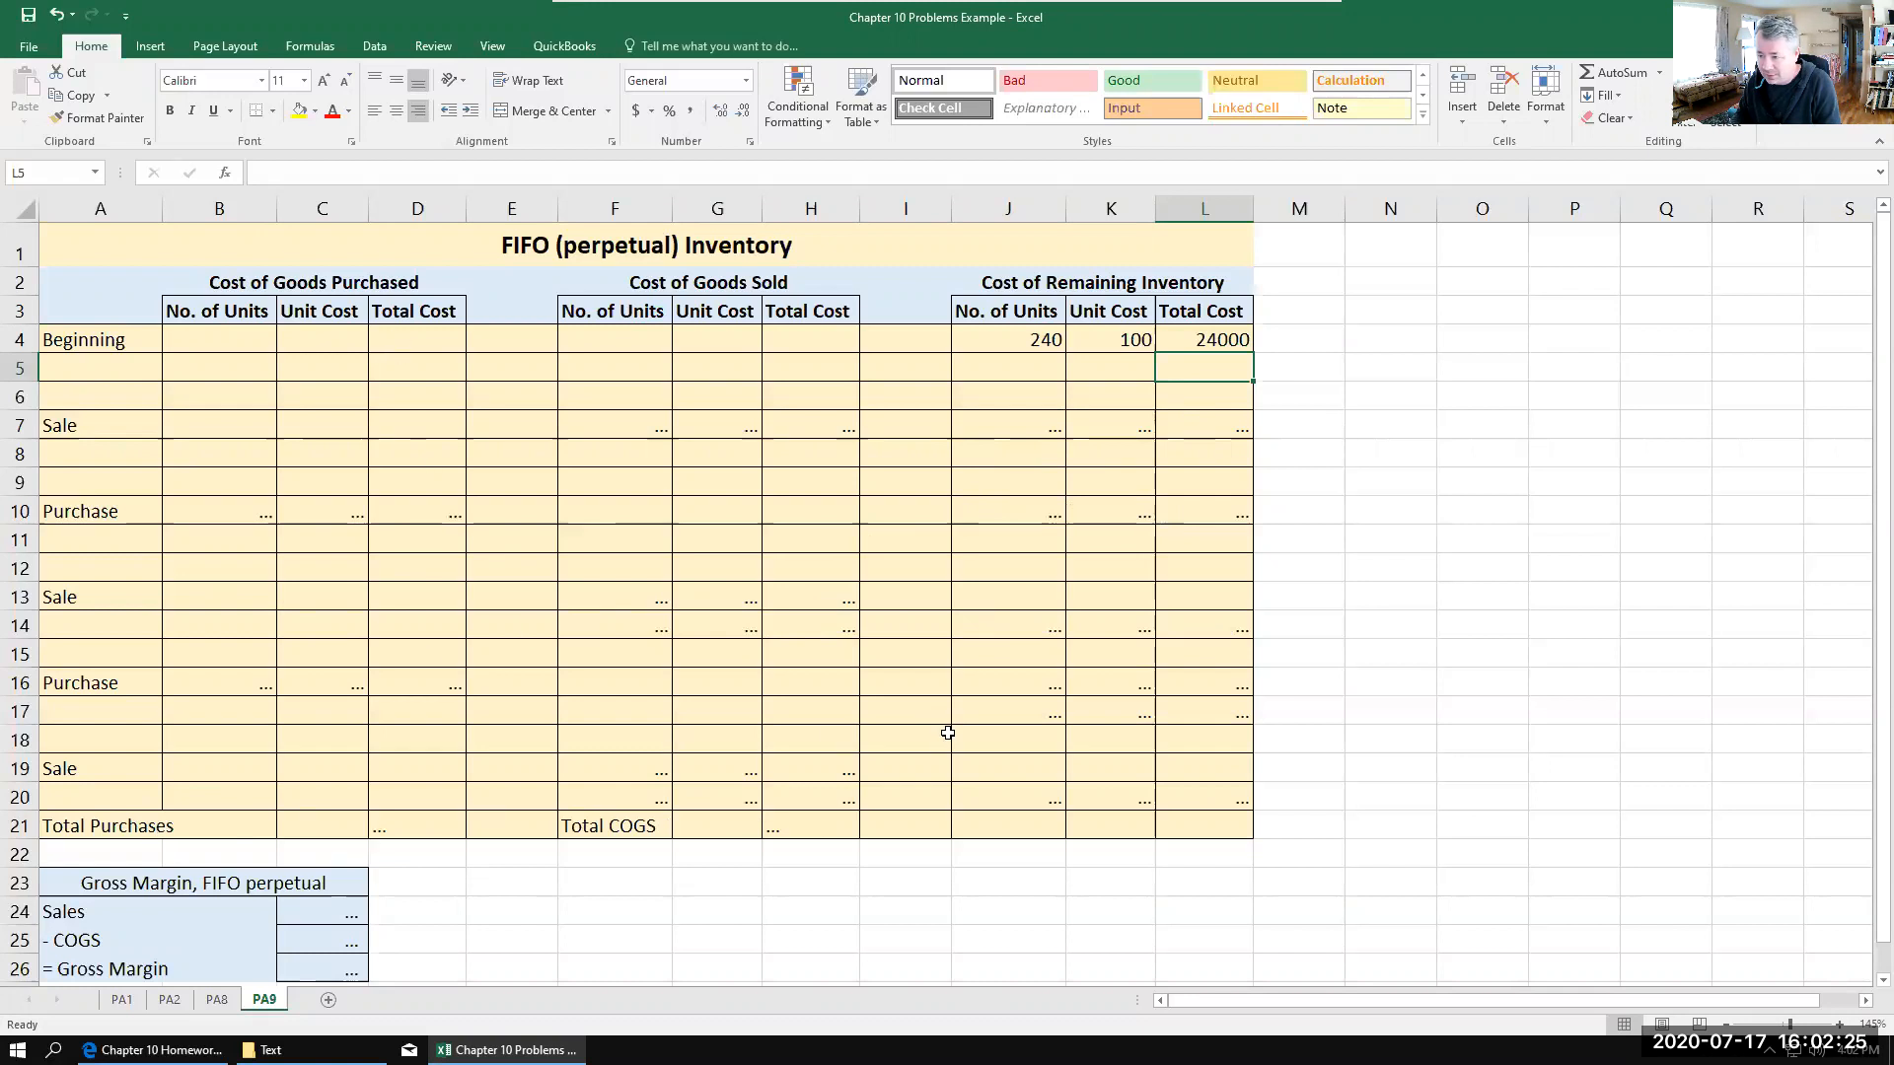
scroll(471, 721, down, 3)
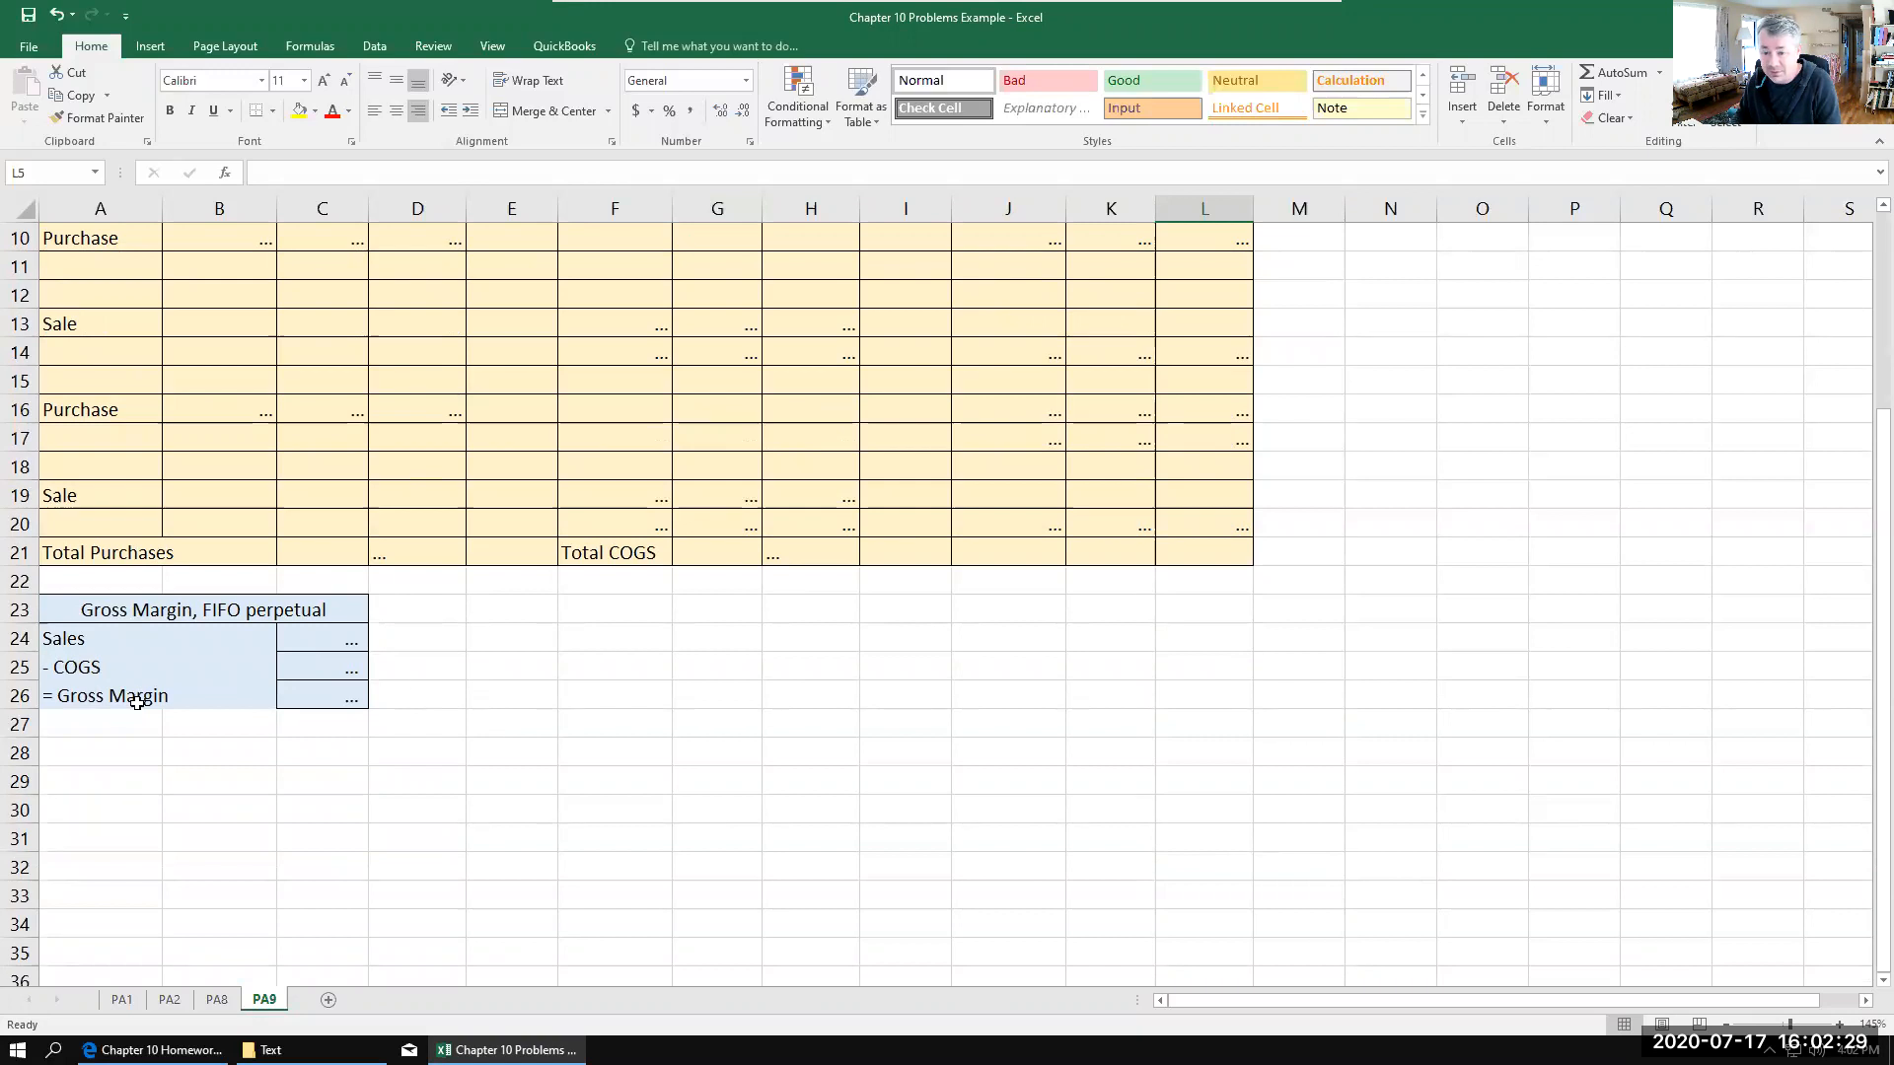
scroll(672, 700, up, 3)
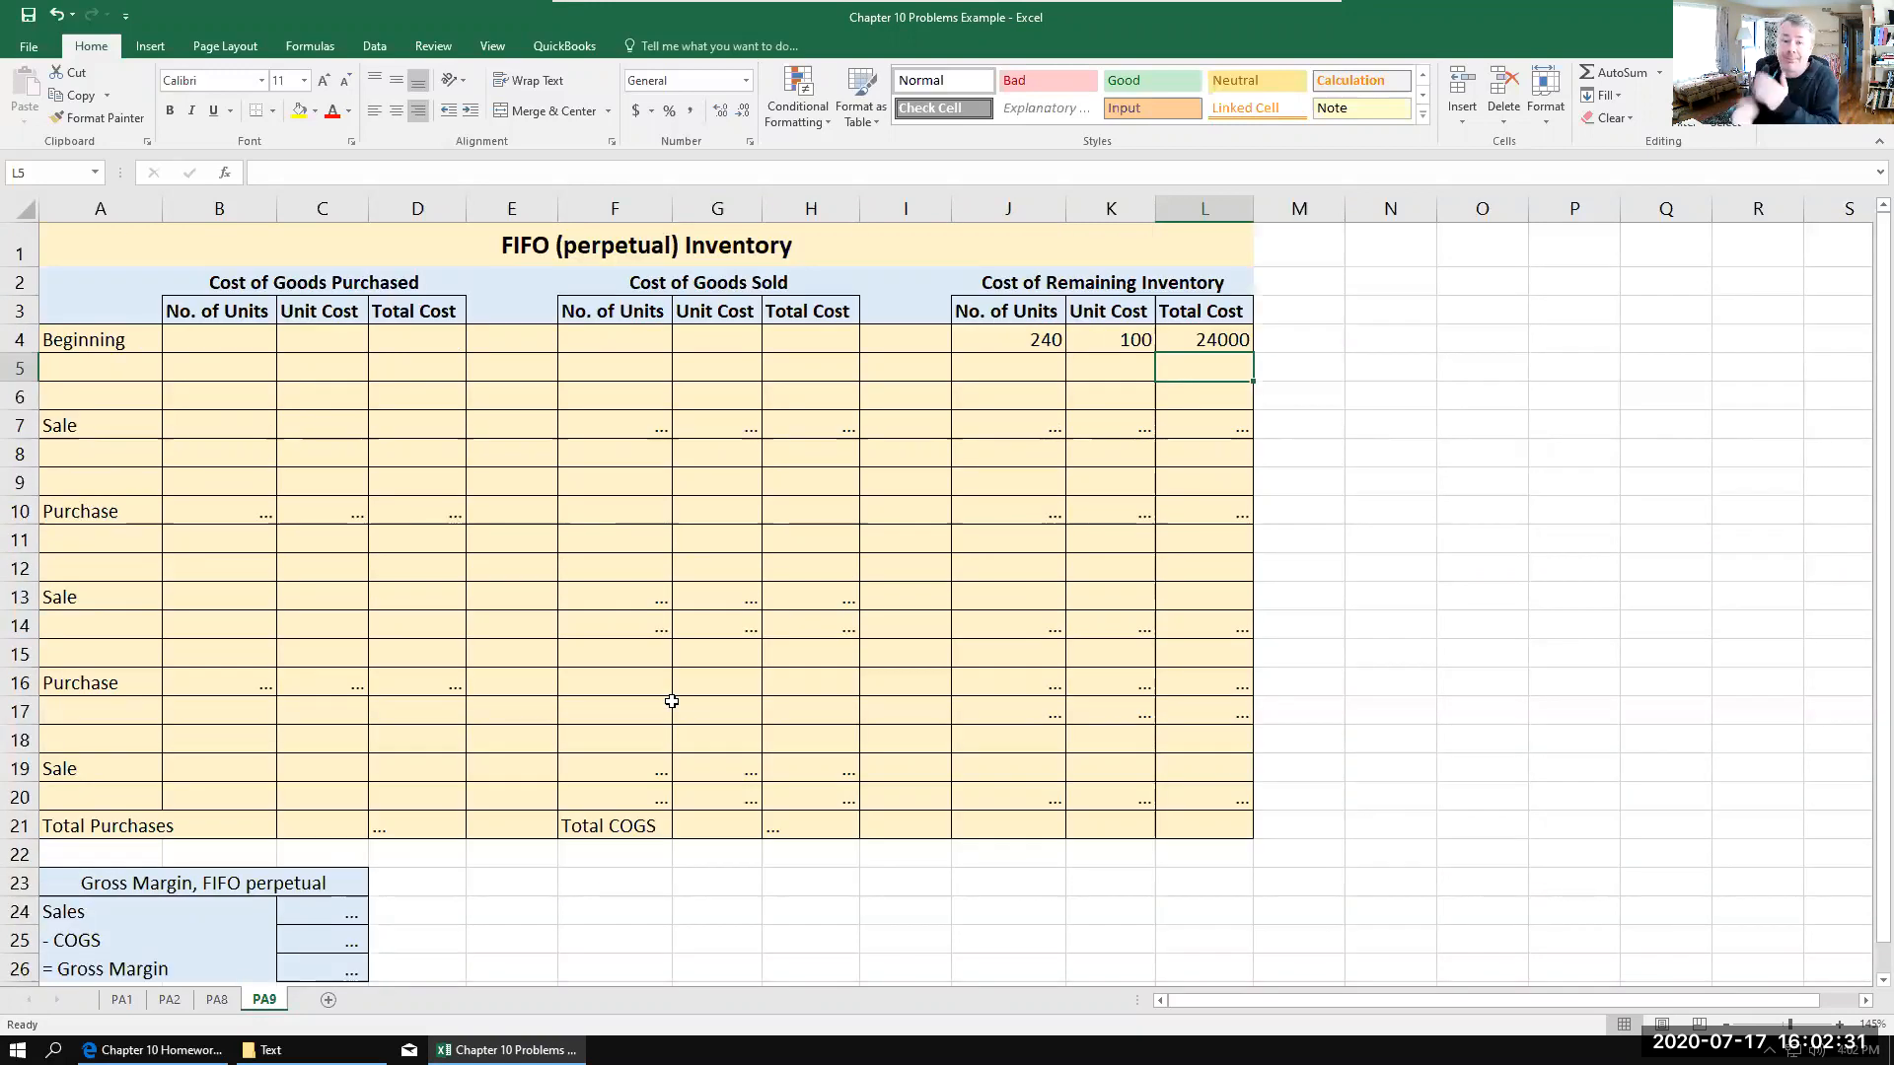